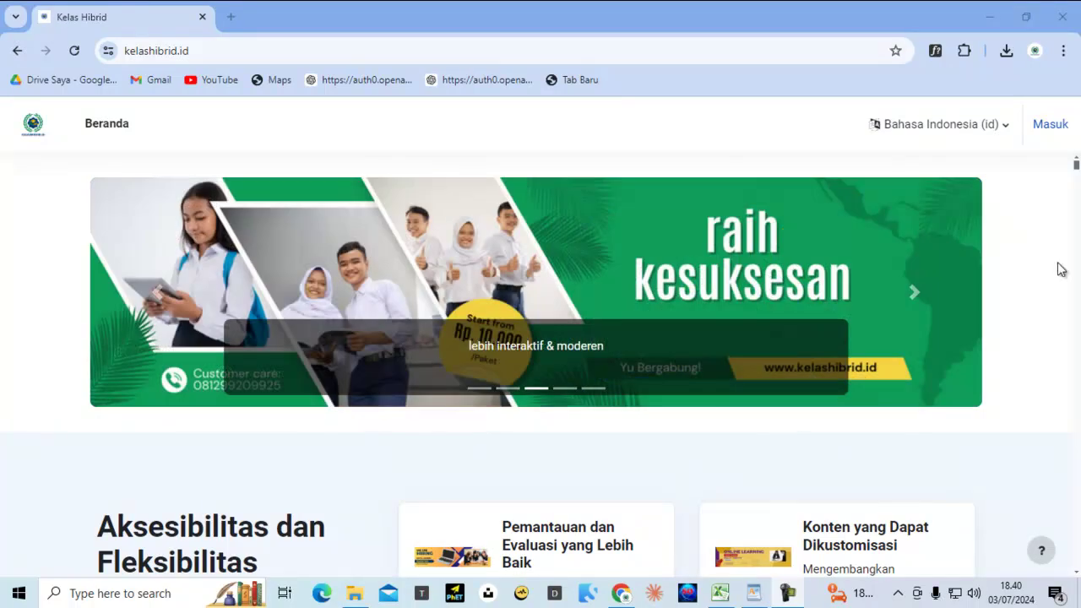
Sign in to Kelas Hibrid with the prefilled username and the account password
left_click(1051, 124)
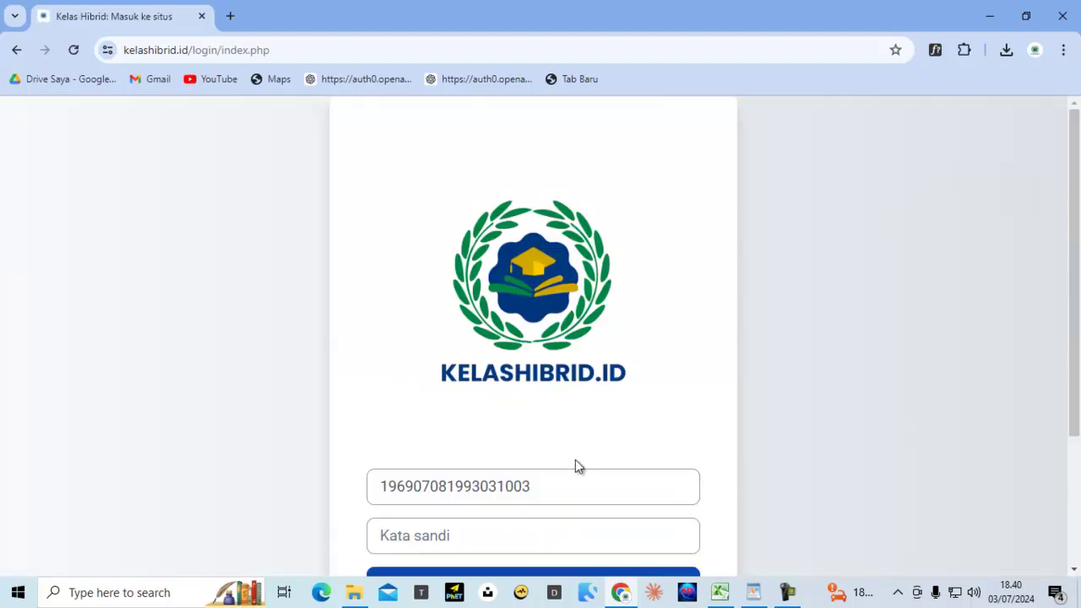
left_click_drag(376, 487, 583, 486)
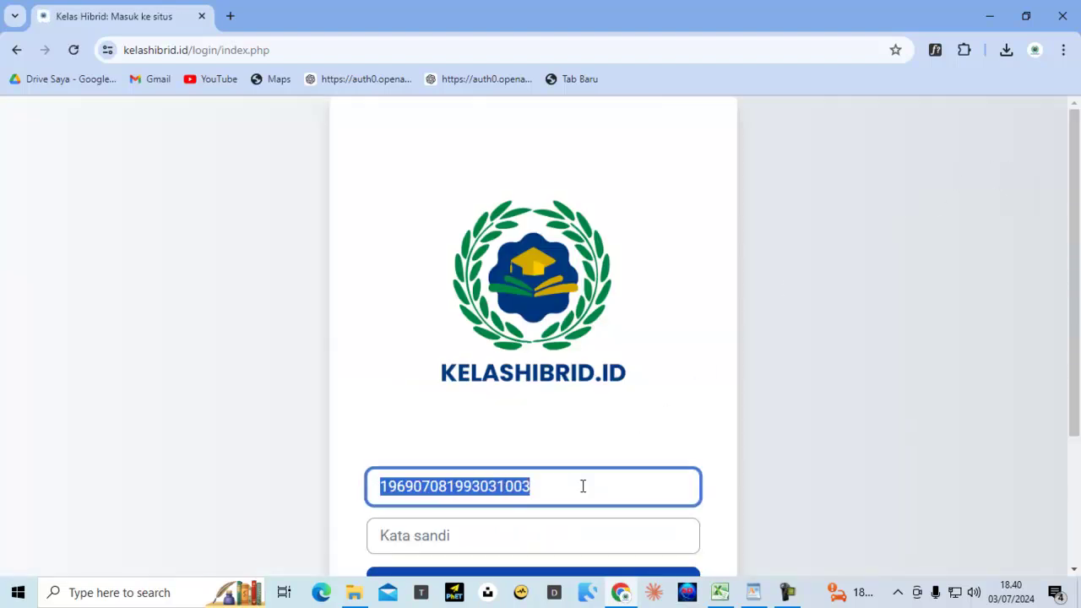
right_click(506, 487)
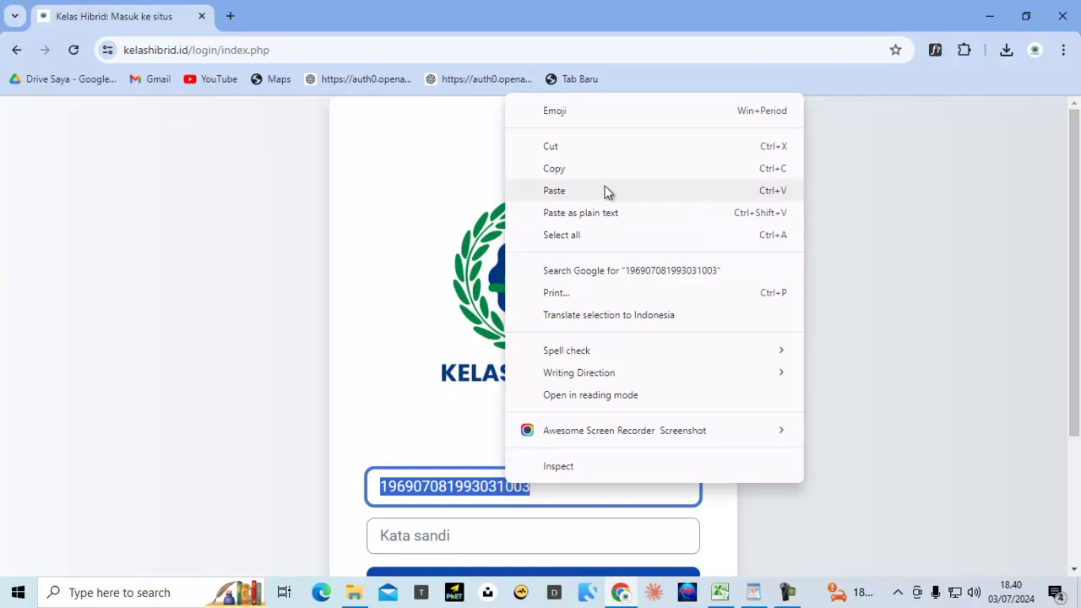
left_click(572, 168)
left_click(411, 537)
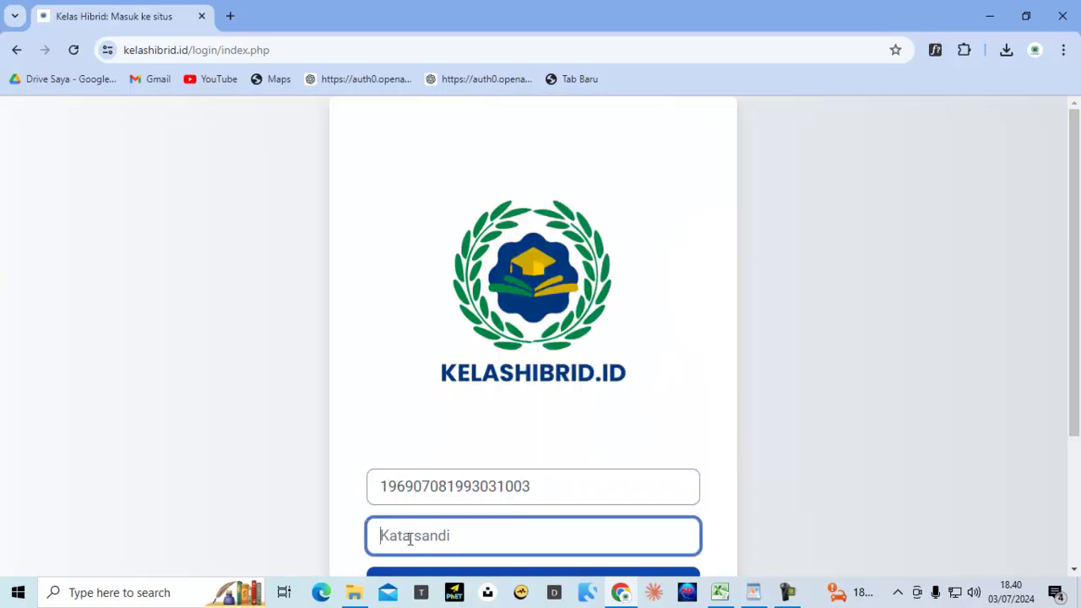
key("ctrl+v")
scroll(507, 309, "down", 2)
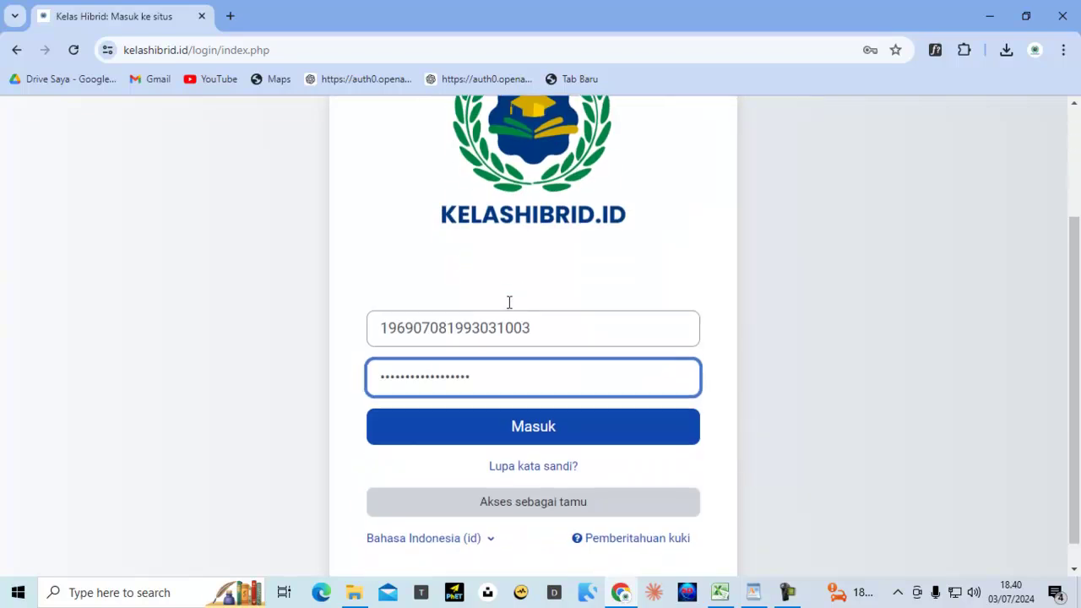
left_click(503, 431)
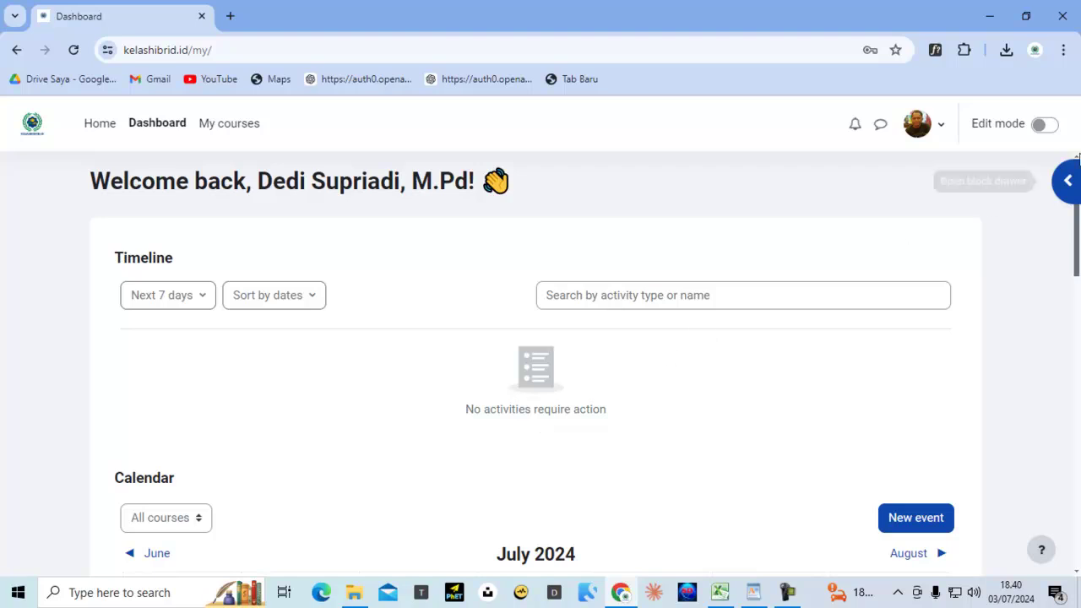
Turn on edit mode, switch the interface language to Bahasa Indonesia (id), and go to Kursusku
left_click(1053, 127)
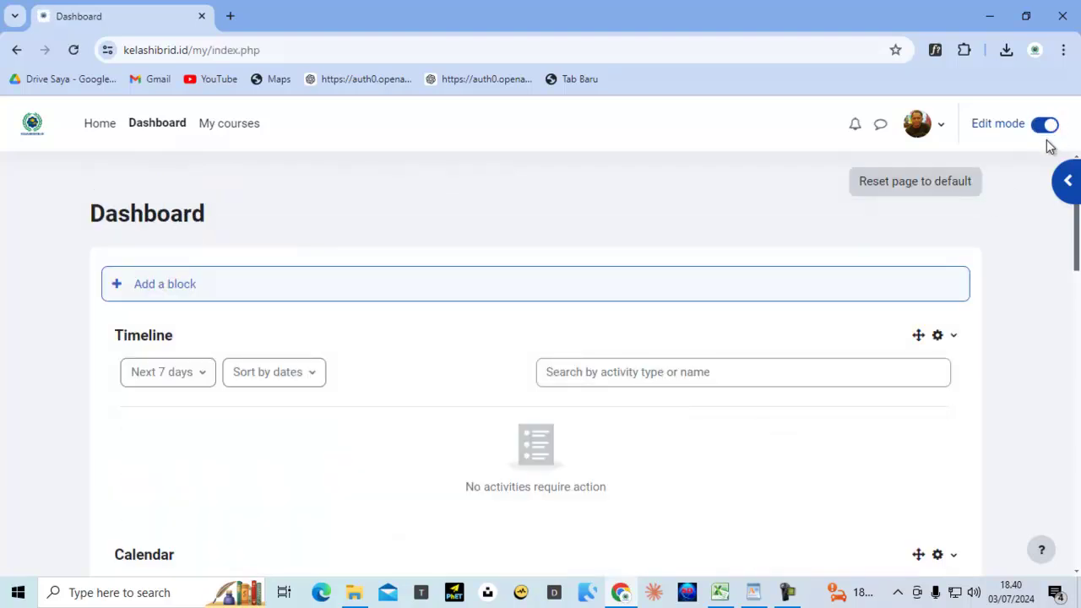
left_click(945, 131)
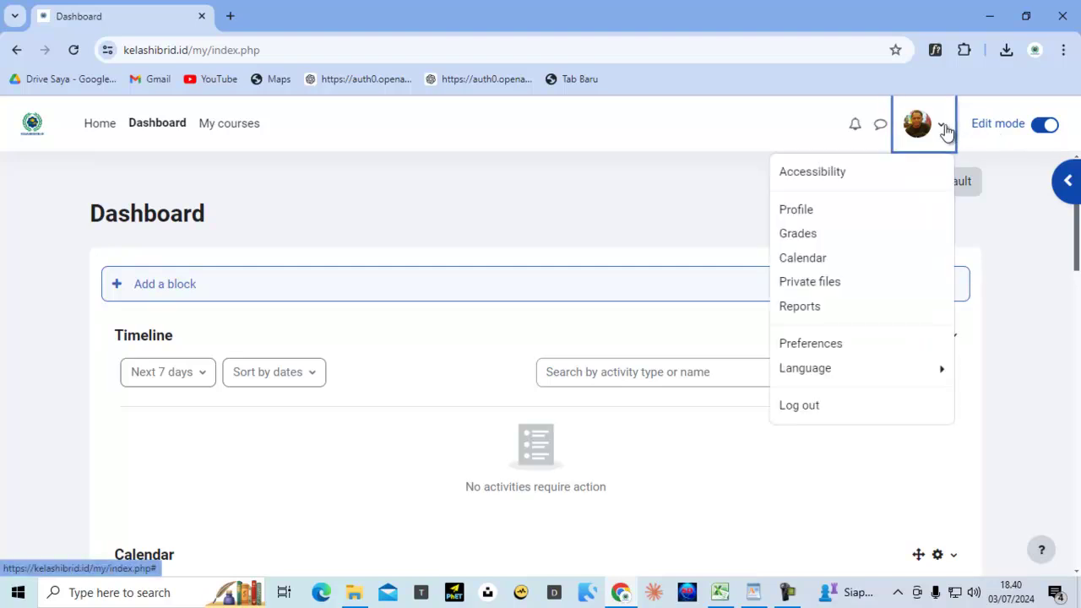
left_click(834, 370)
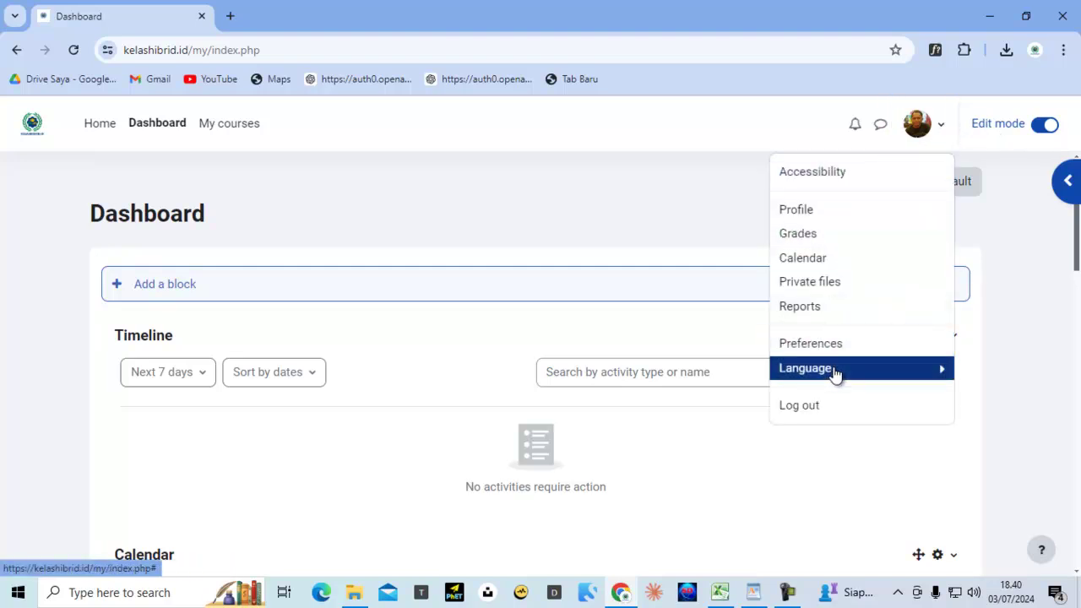
left_click(857, 221)
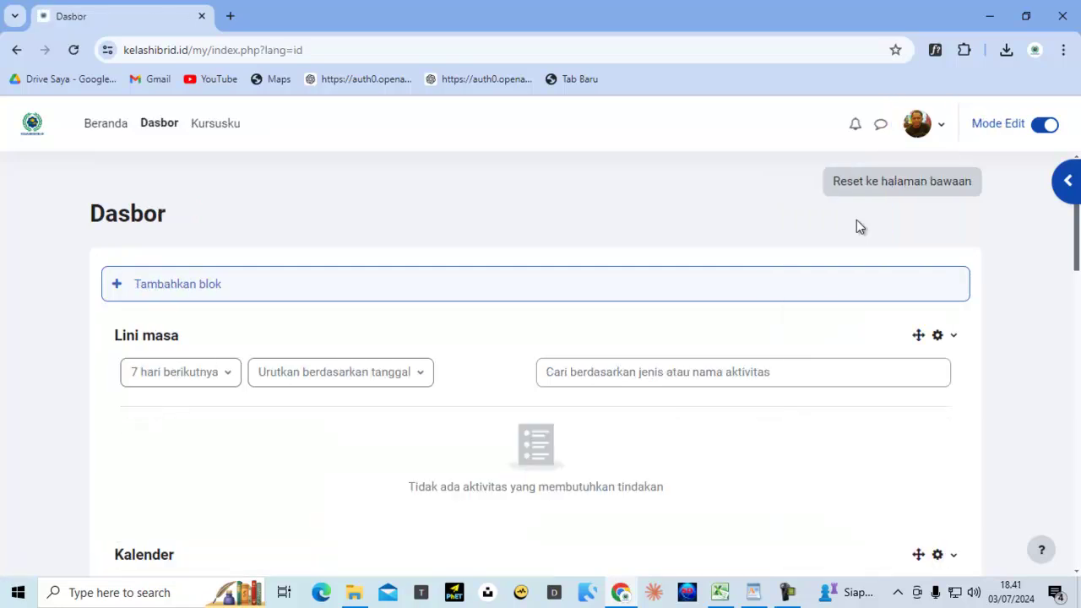
left_click(217, 132)
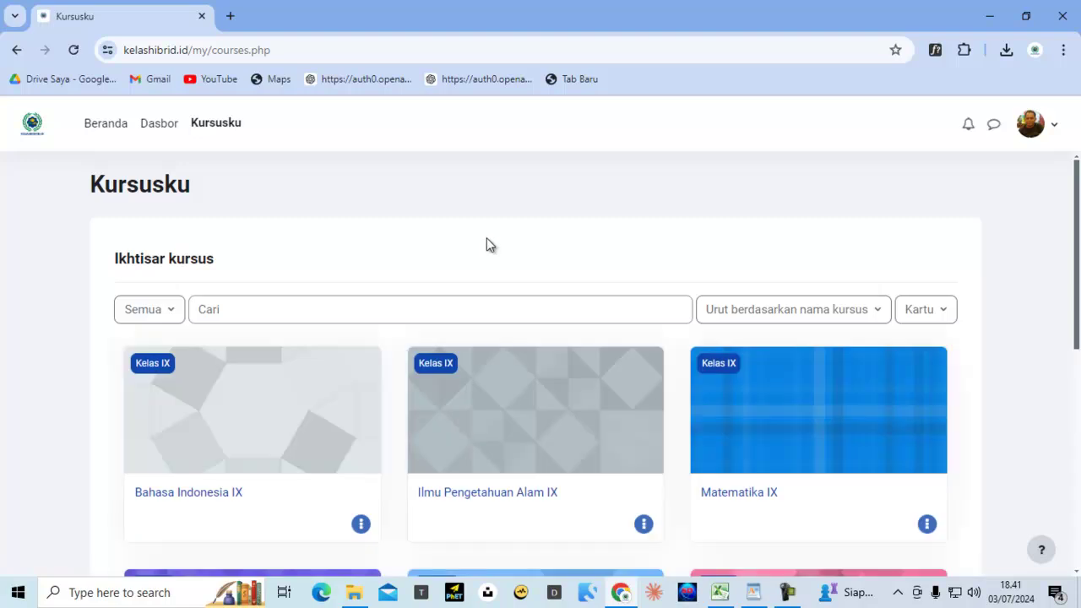
Open the Pendidikan Agama Islam VII course from the Kursusku list
scroll(488, 241, "down", 5)
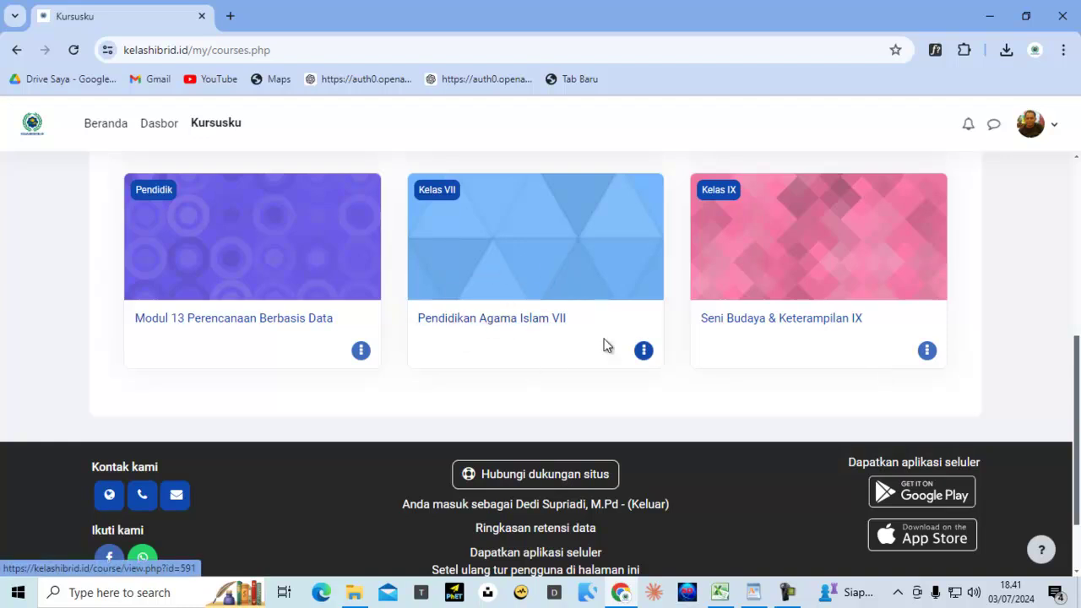
left_click(532, 235)
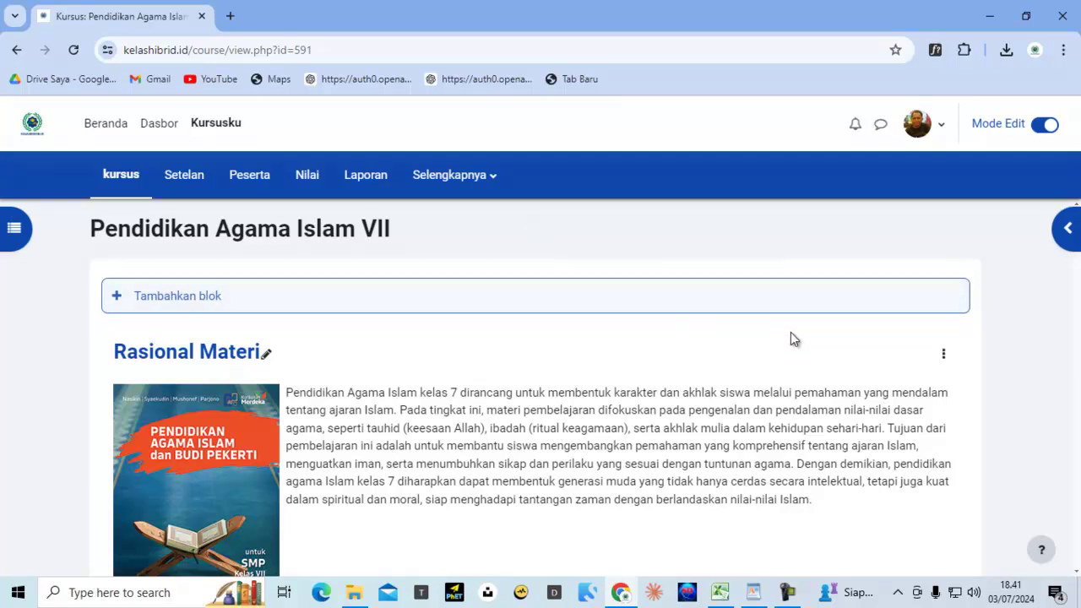
scroll(791, 334, "down", 3)
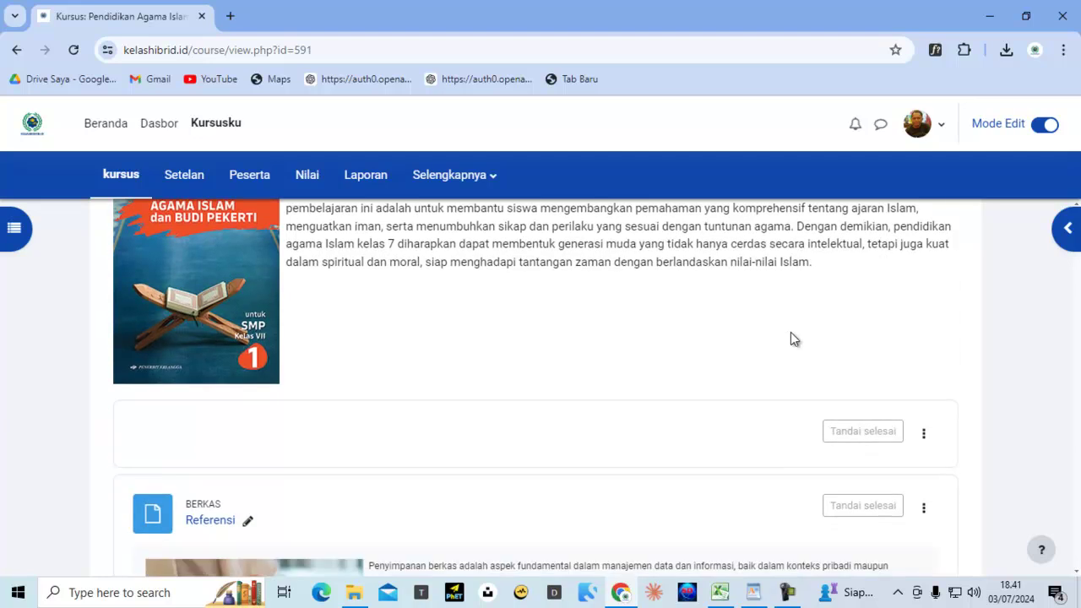
scroll(791, 333, "down", 5)
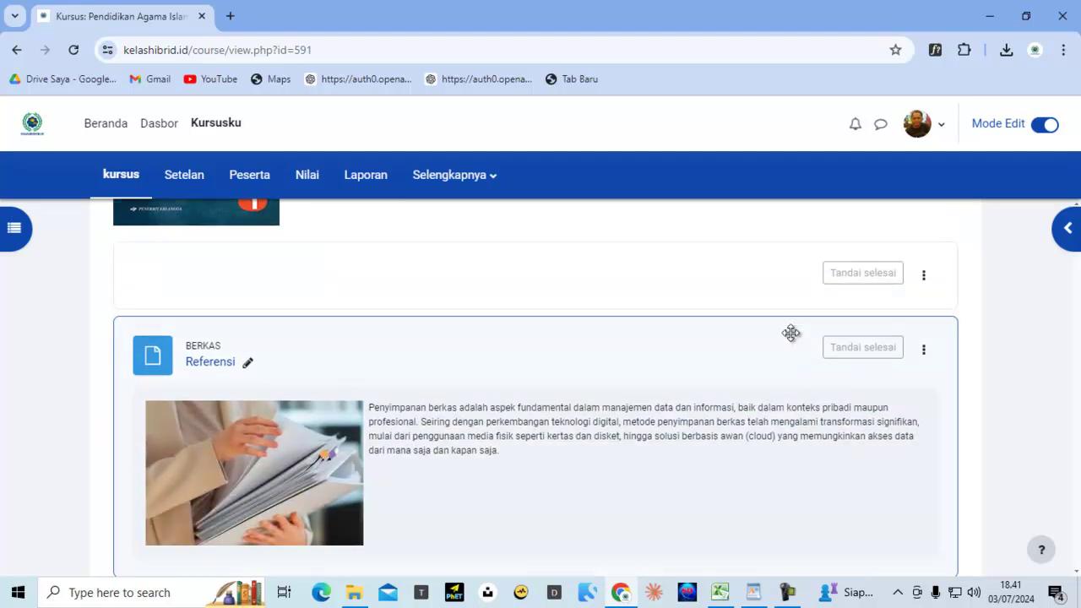
scroll(789, 334, "down", 1)
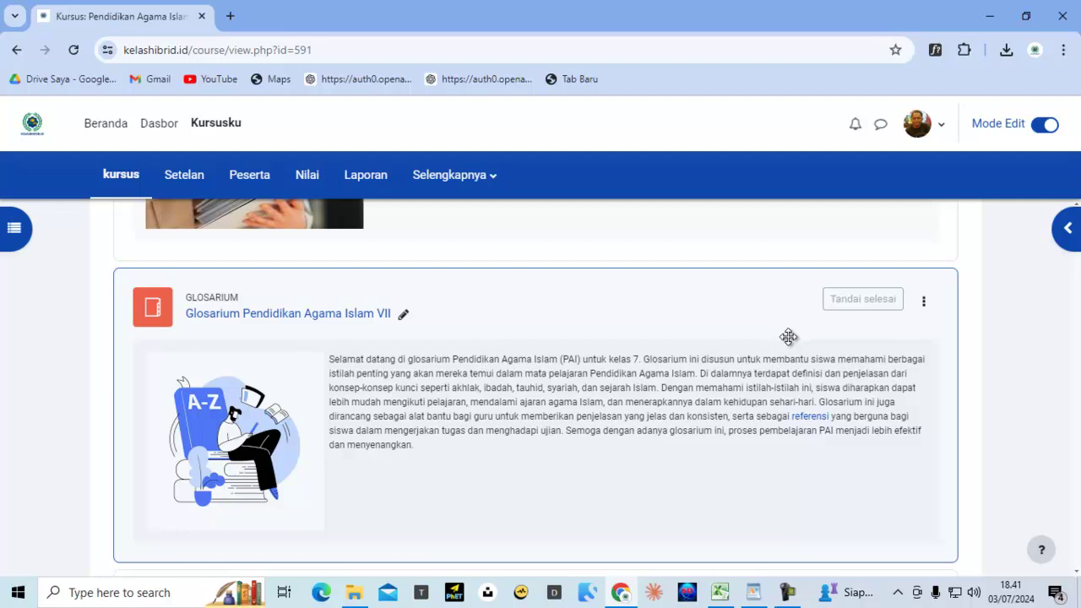
scroll(786, 338, "down", 2)
scroll(508, 332, "up", 6)
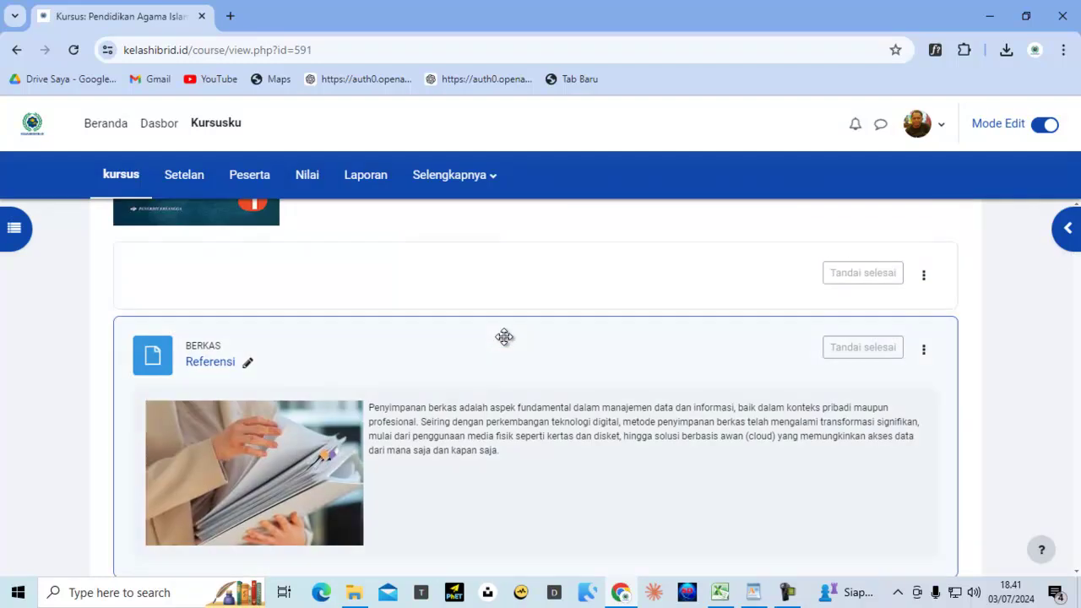
scroll(504, 338, "up", 5)
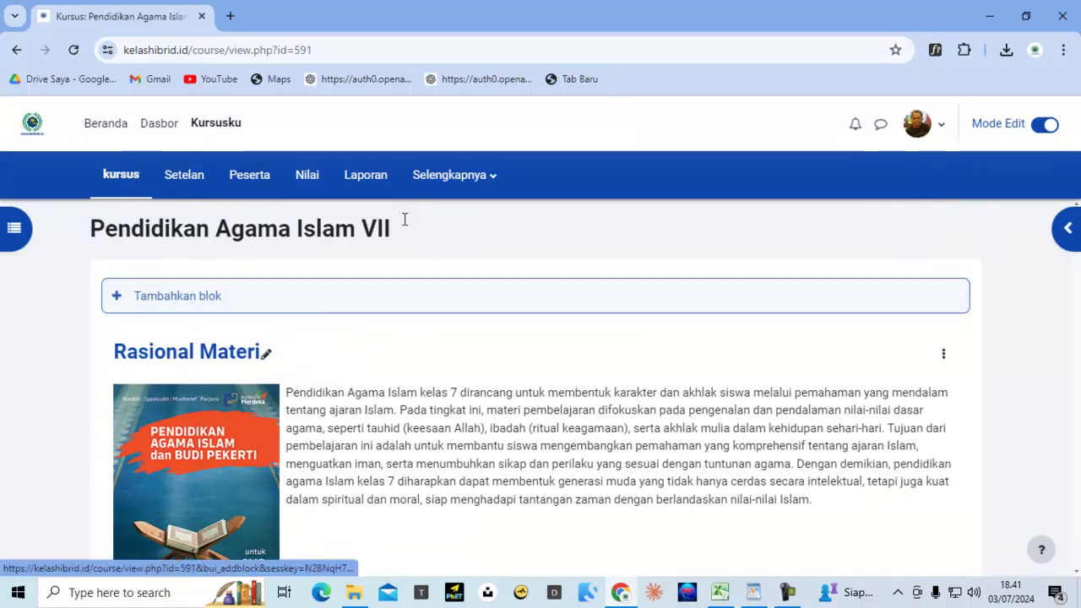
scroll(380, 365, "down", 5)
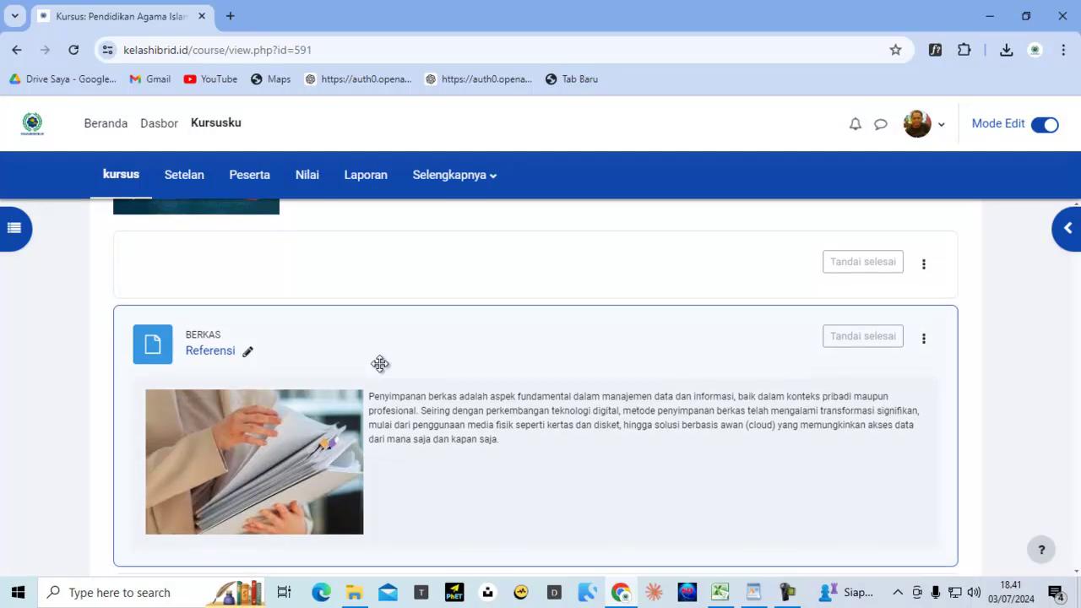
scroll(380, 363, "down", 5)
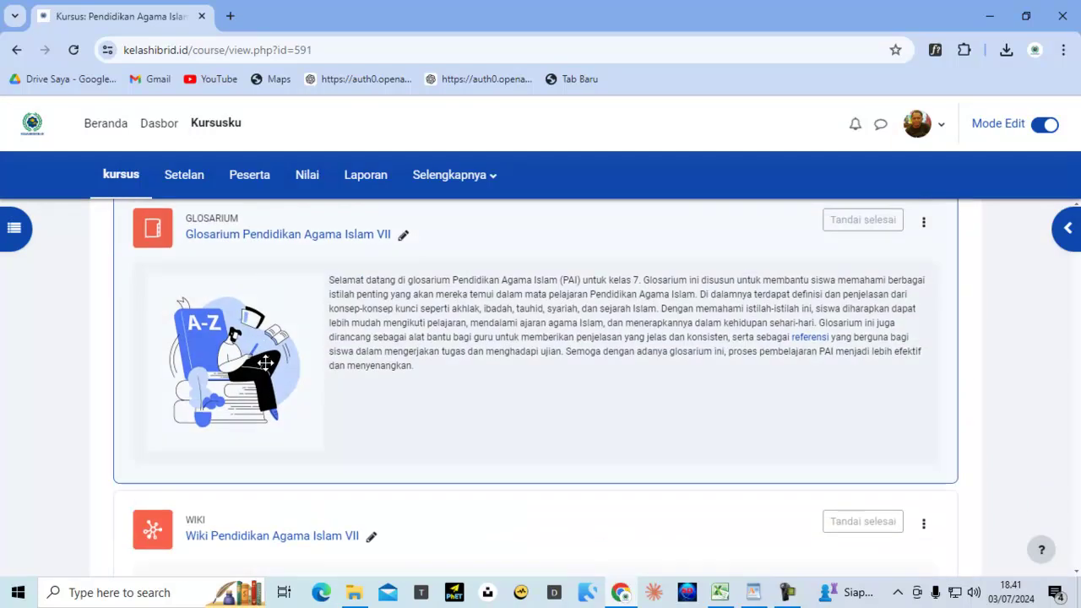
scroll(270, 365, "down", 6)
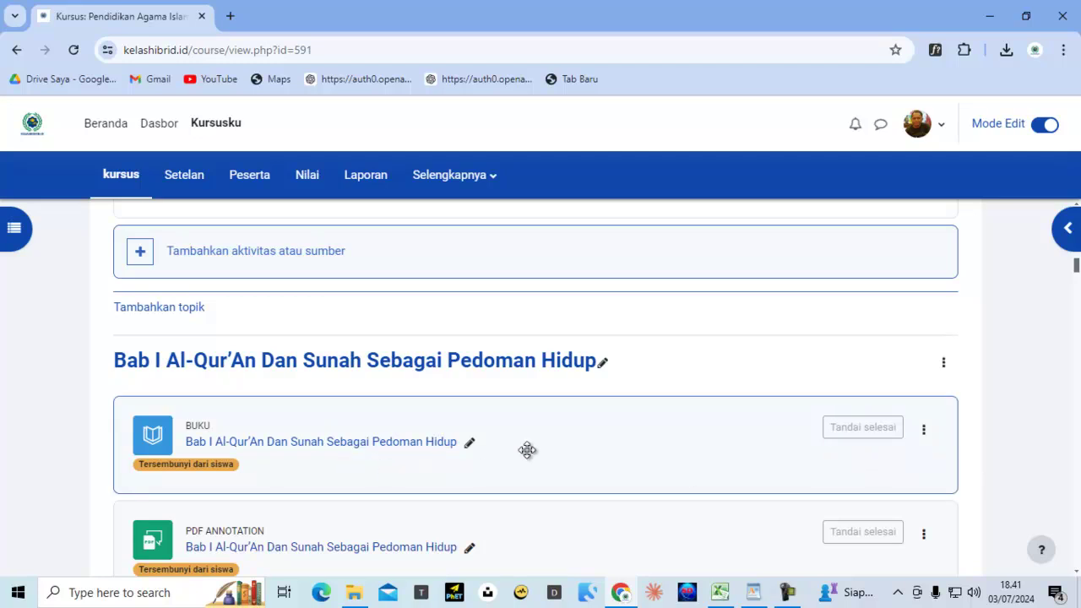
scroll(512, 377, "down", 3)
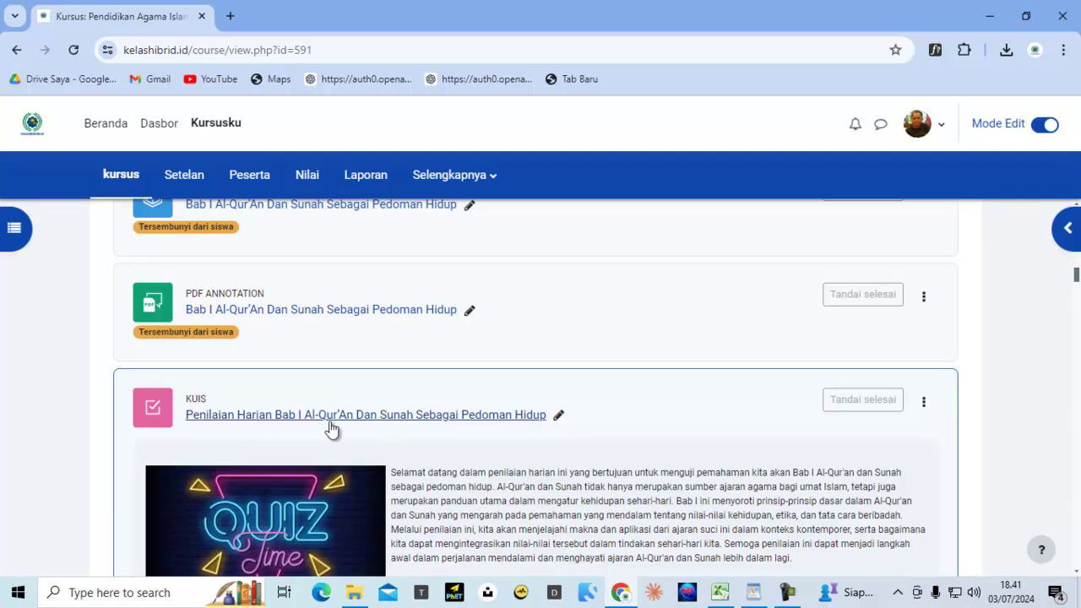
scroll(357, 430, "up", 3)
scroll(369, 340, "down", 2)
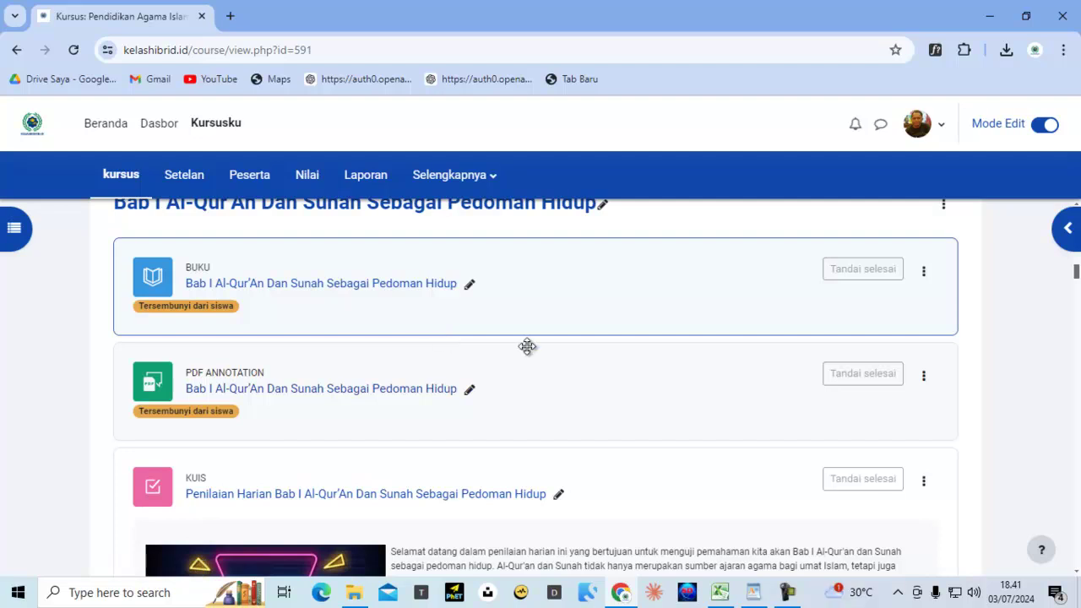
scroll(663, 349, "down", 3)
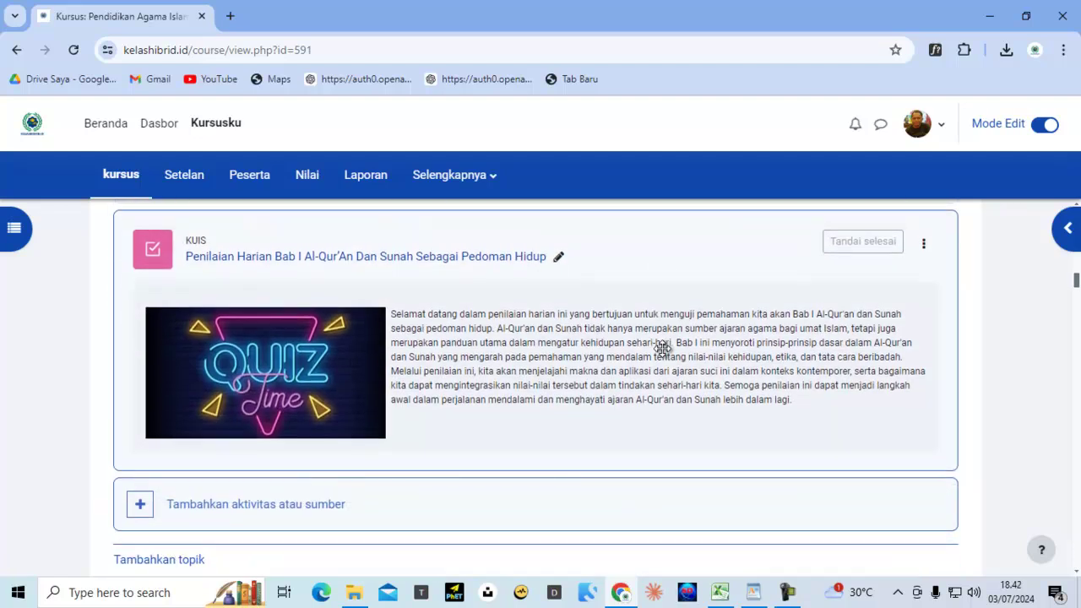
scroll(316, 465, "up", 3)
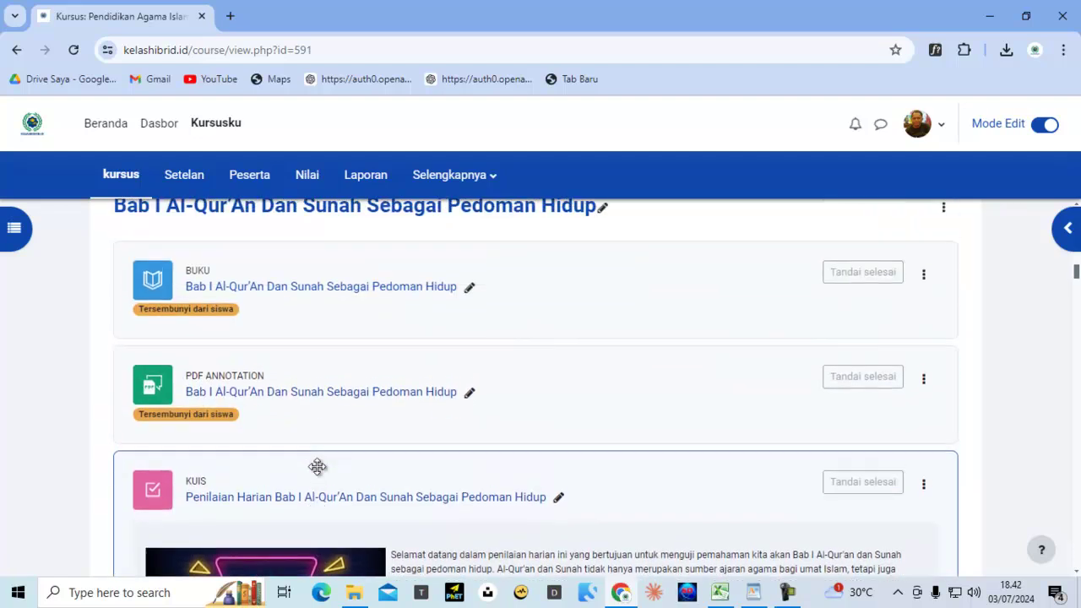
scroll(318, 467, "up", 1)
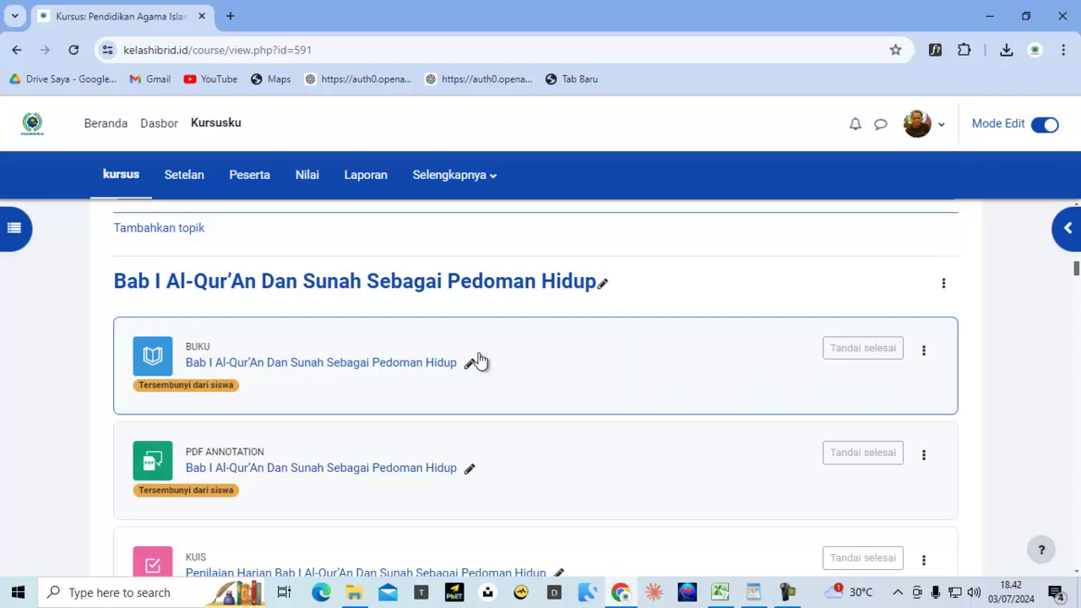
scroll(307, 403, "down", 3)
scroll(305, 405, "down", 3)
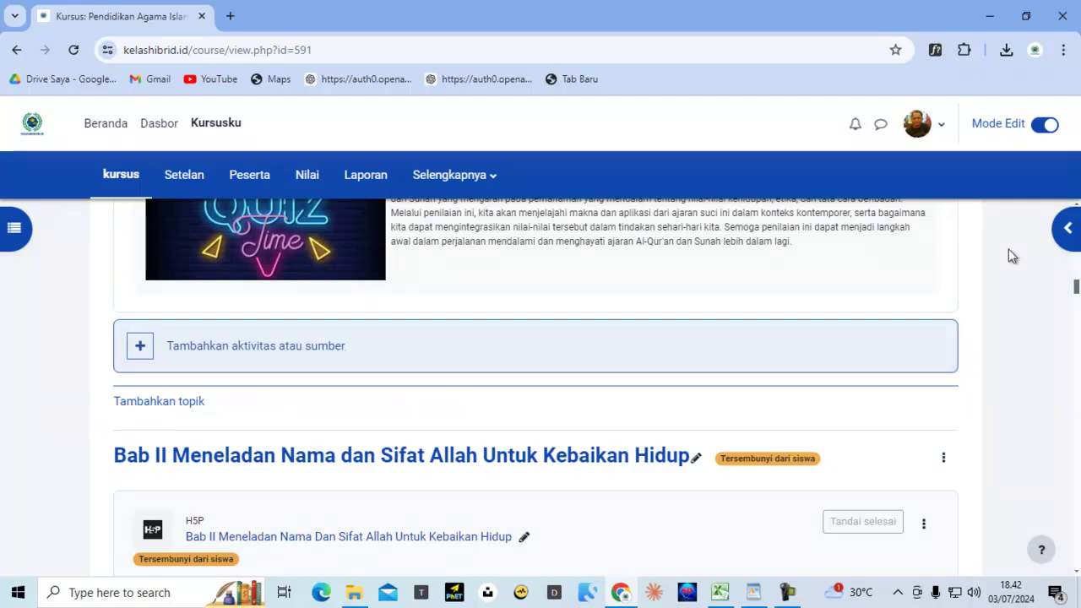
Re-enable Mode Edit on the course and scroll down to the Bab I section
left_click(1046, 125)
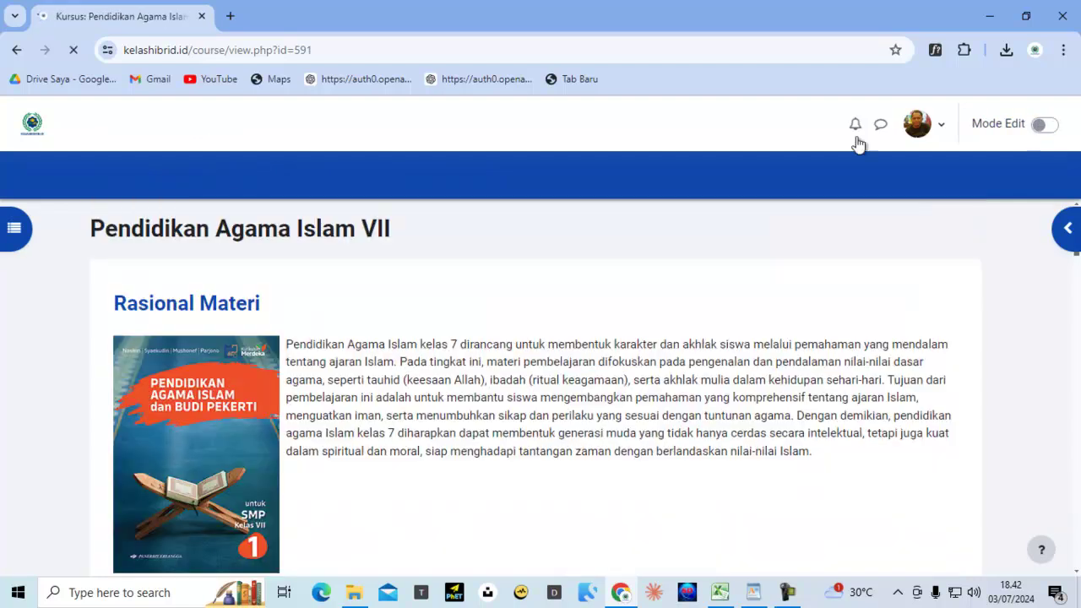
scroll(452, 451, "down", 3)
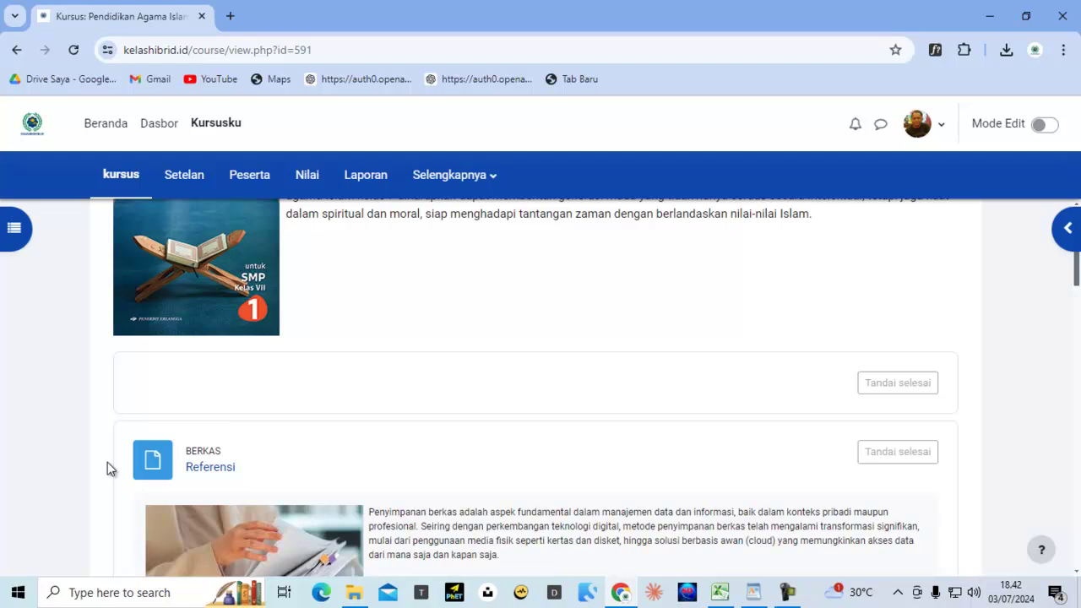
left_click(1048, 125)
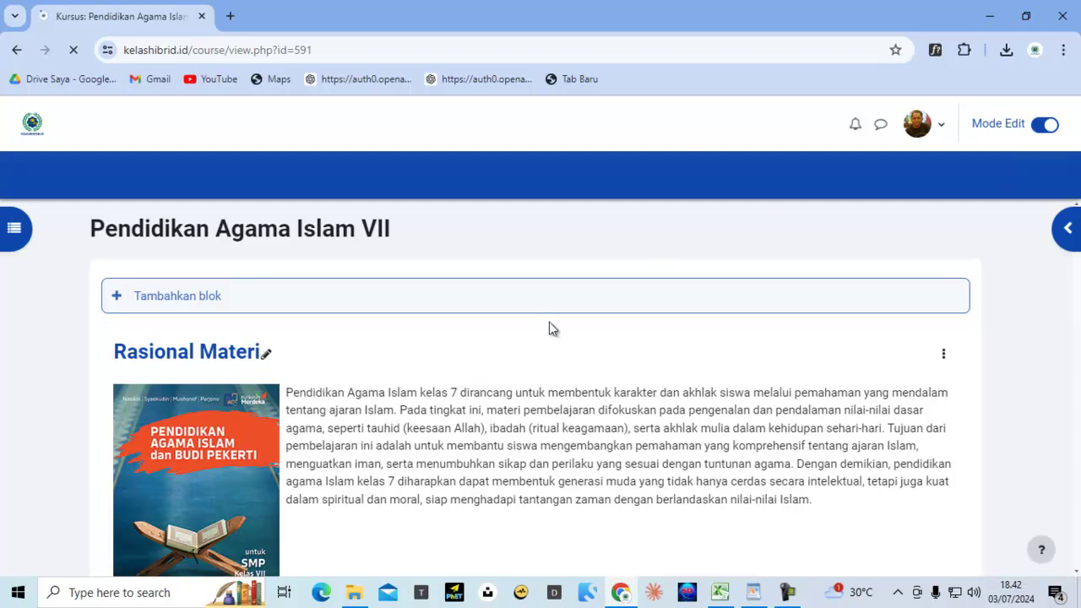
scroll(379, 401, "down", 3)
scroll(379, 401, "down", 12)
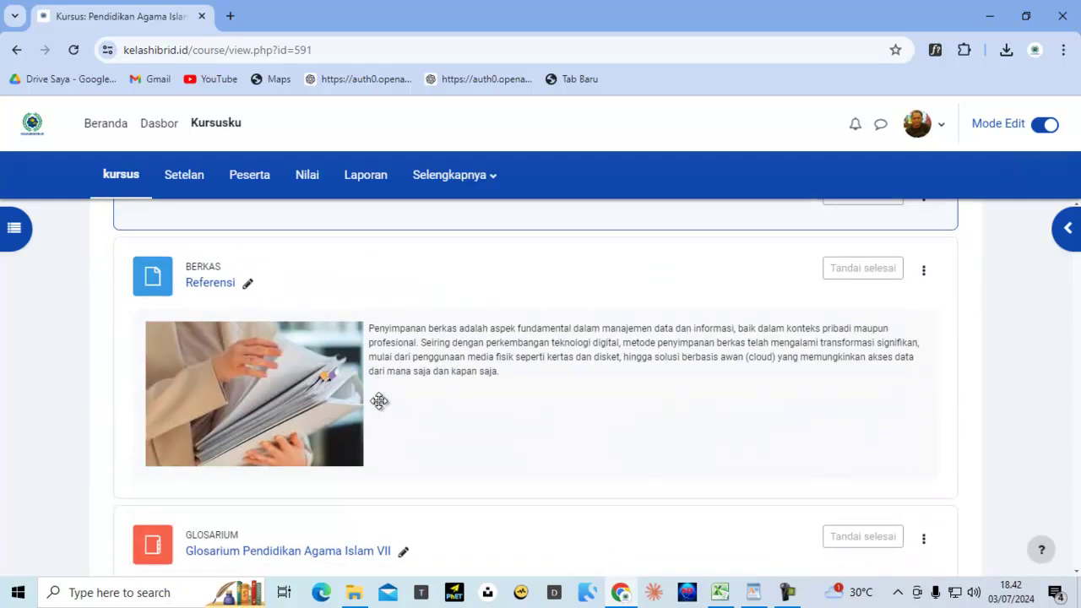
scroll(379, 401, "down", 3)
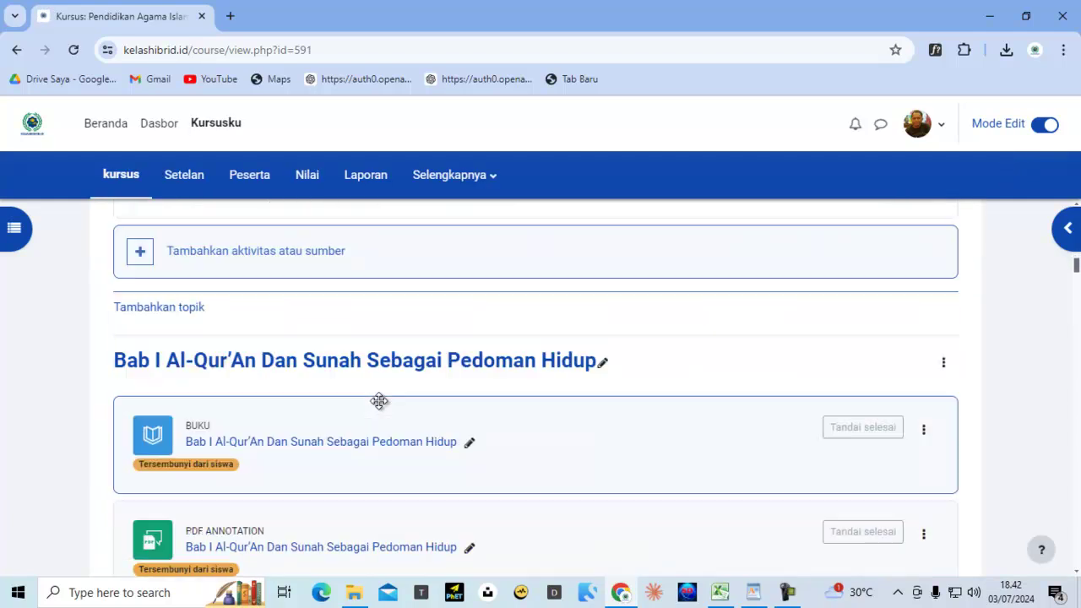
scroll(271, 371, "down", 1)
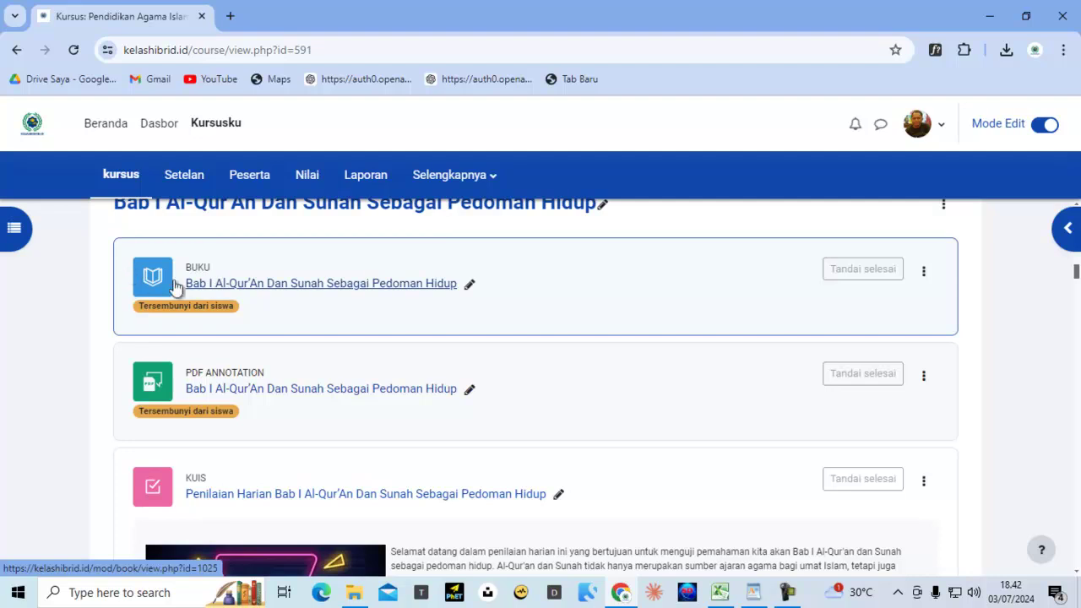
scroll(269, 409, "down", 3)
scroll(270, 410, "down", 1)
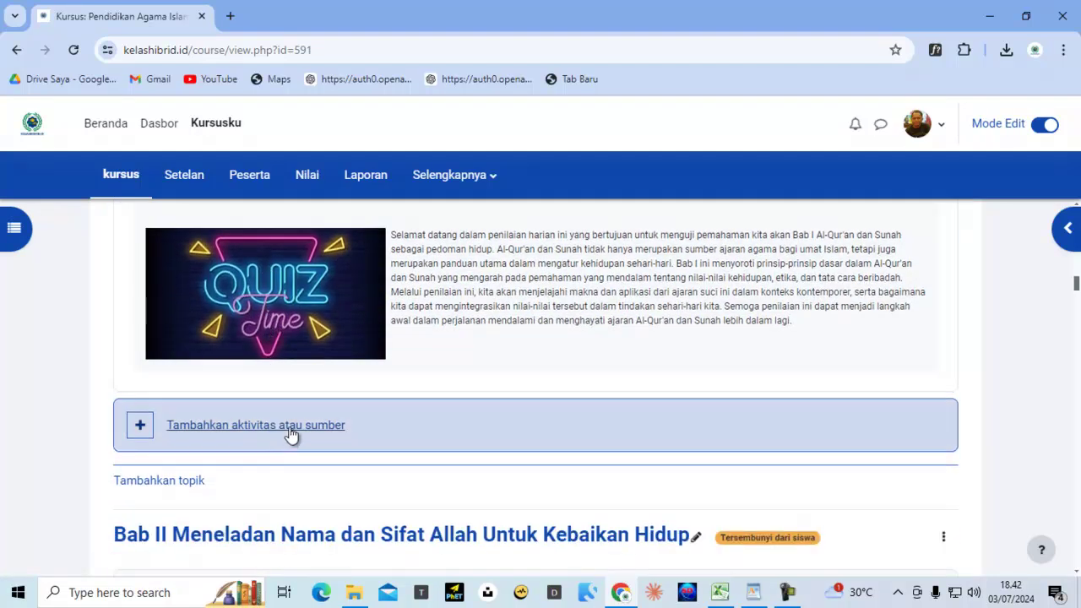
Add an activity under Bab I and view the Forum module's info description
left_click(291, 433)
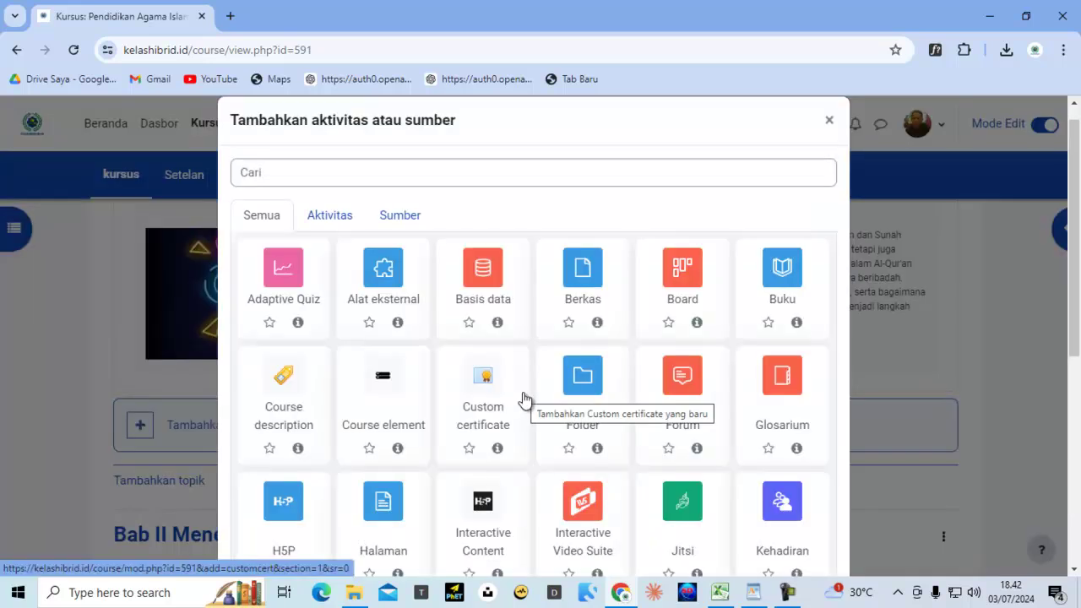
left_click(698, 448)
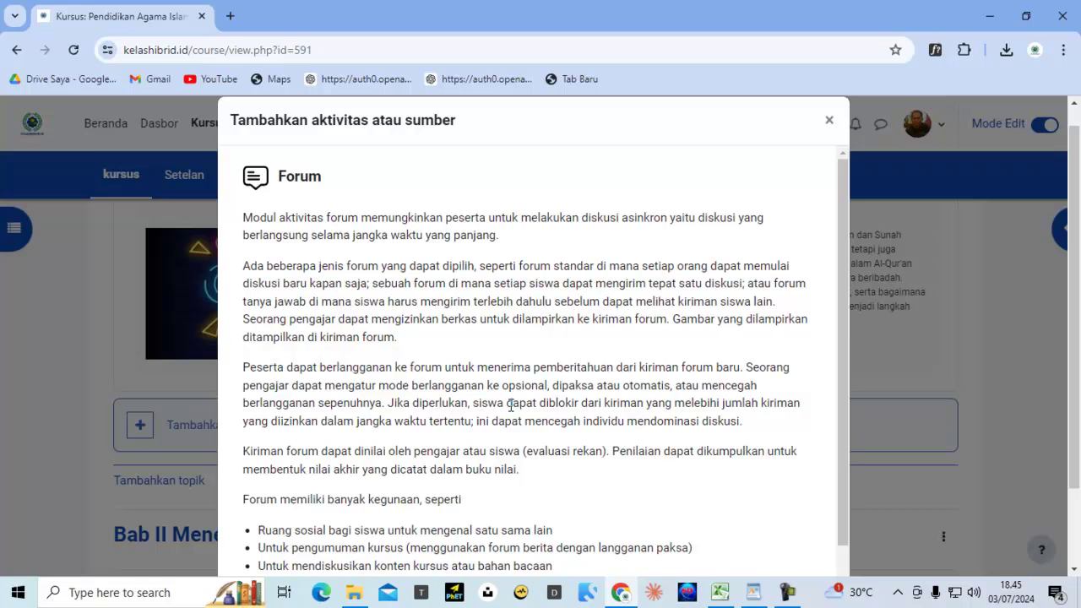
scroll(511, 406, "down", 5)
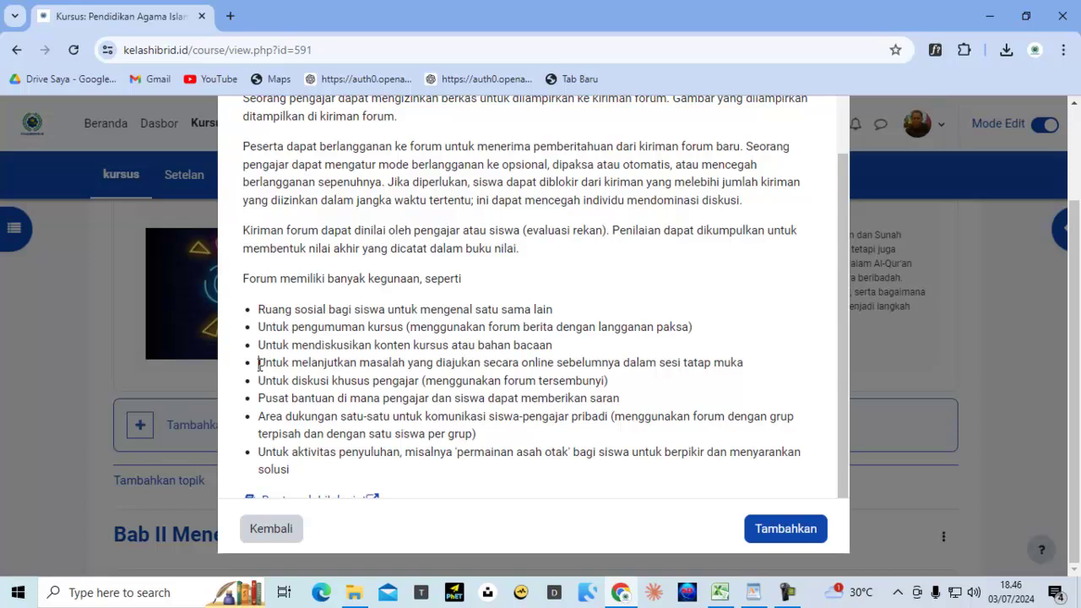
left_click_drag(258, 363, 774, 368)
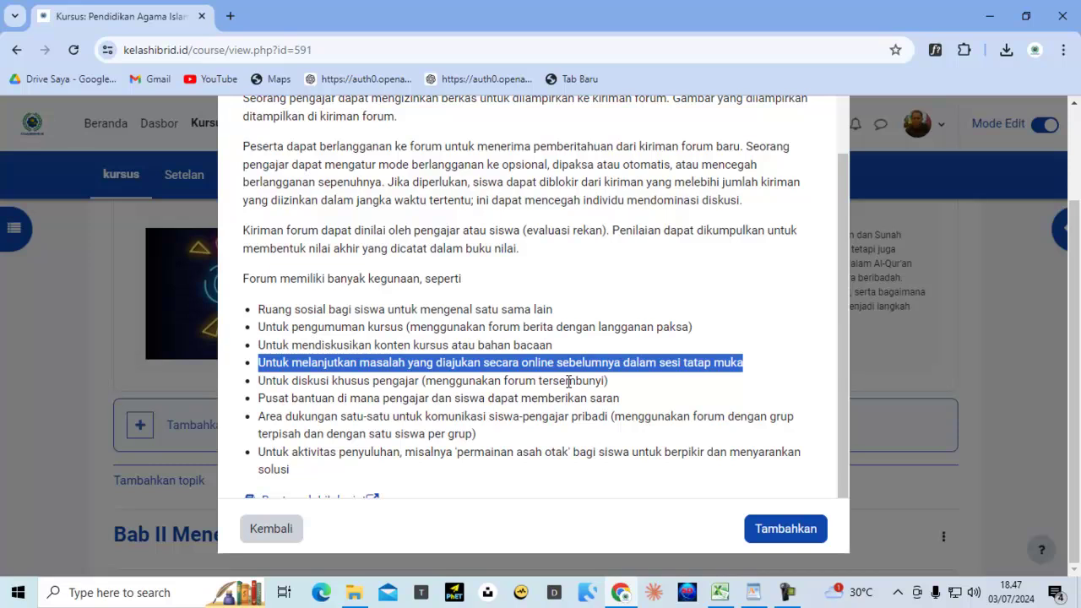
Highlight the teacher-only discussion, help-centre and private student–teacher support uses of forums
left_click(346, 399)
left_click_drag(257, 380, 632, 384)
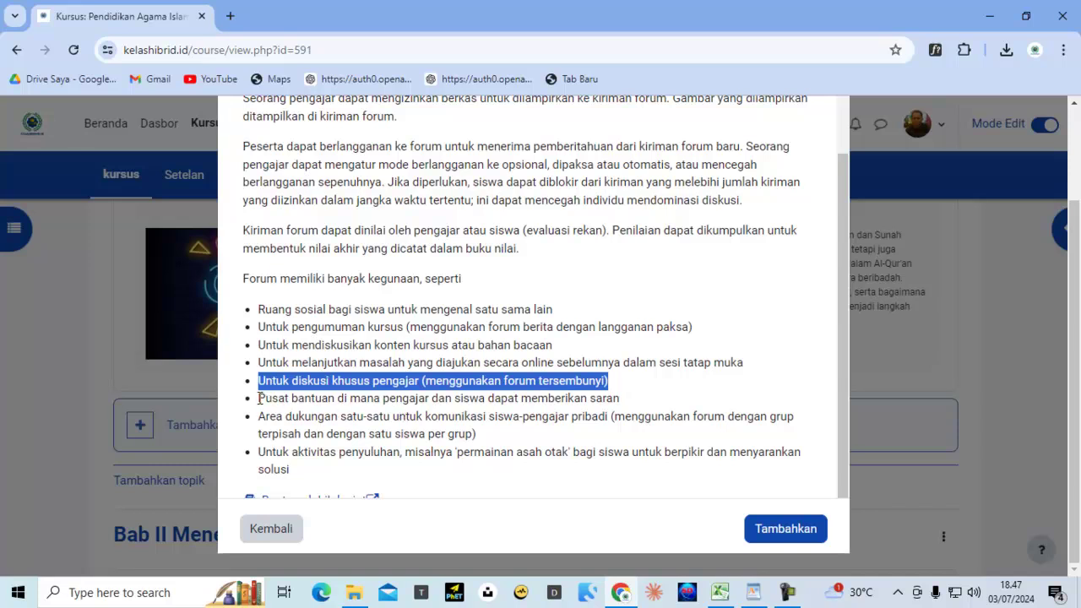
left_click_drag(259, 398, 617, 398)
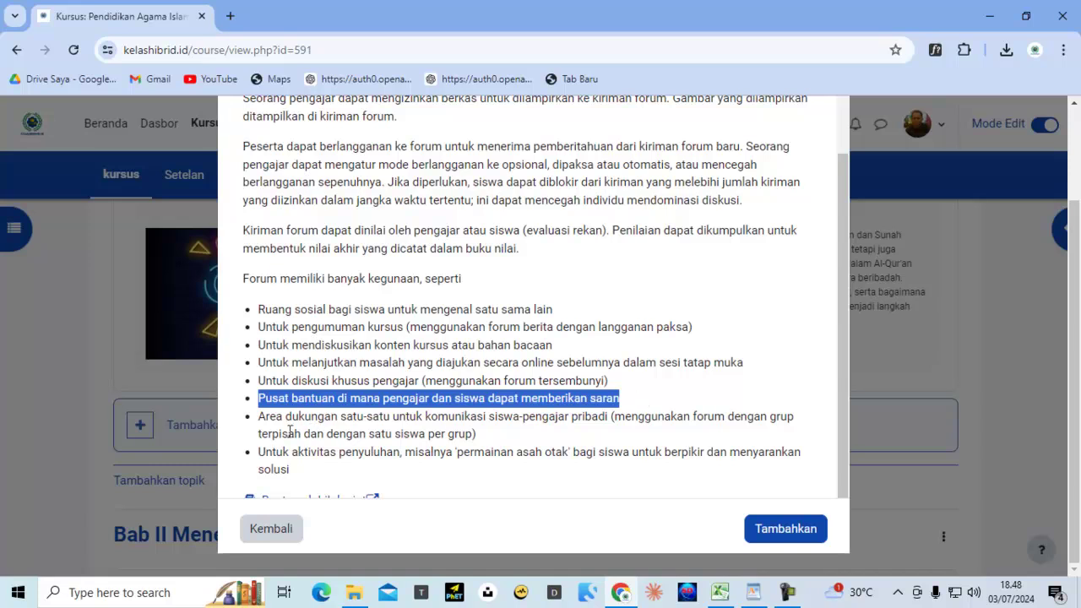
left_click_drag(261, 417, 632, 431)
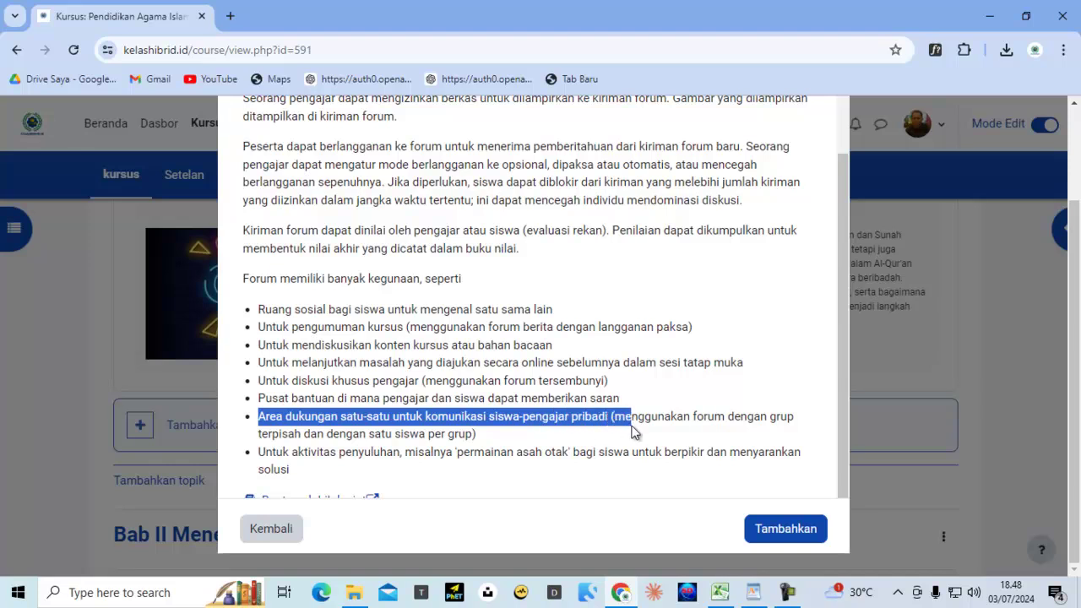
left_click_drag(631, 429, 501, 433)
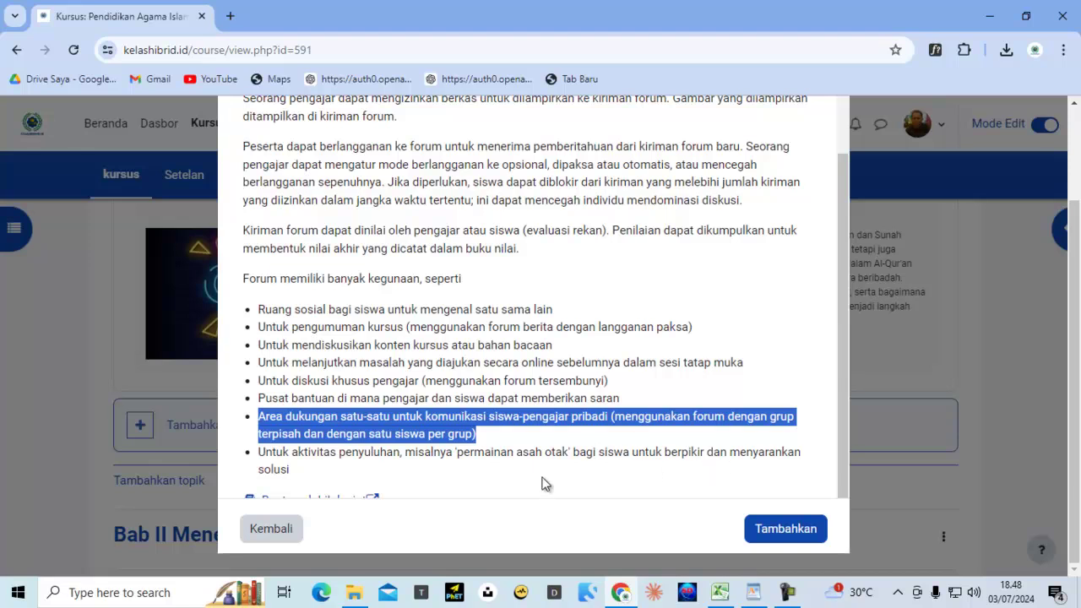
left_click(239, 413)
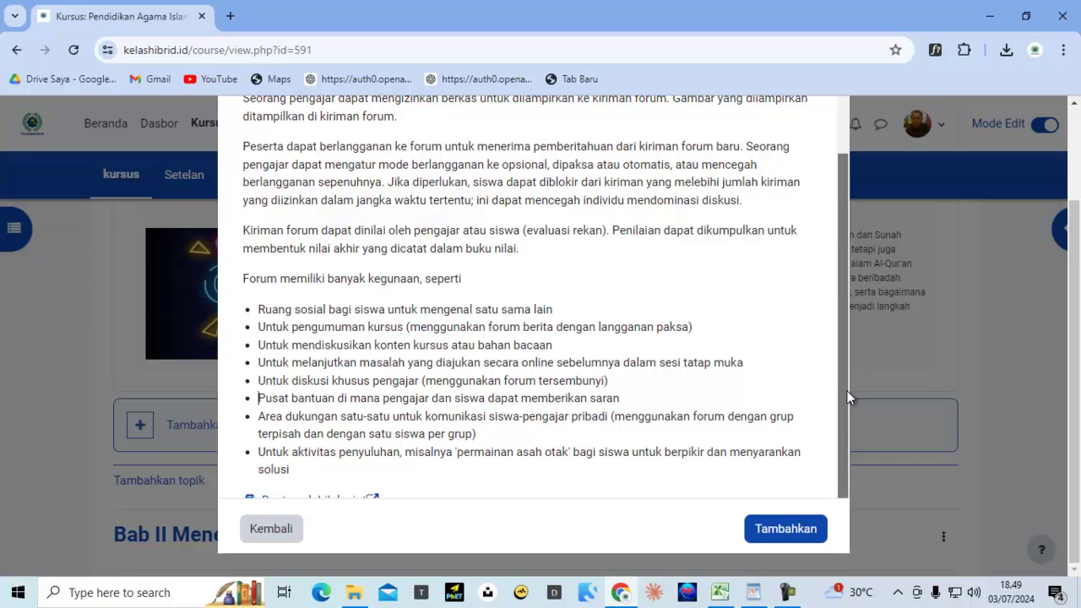
Review the Forum description covering standard, single-discussion and Q&A forum types
scroll(595, 383, "up", 1)
scroll(575, 338, "up", 2)
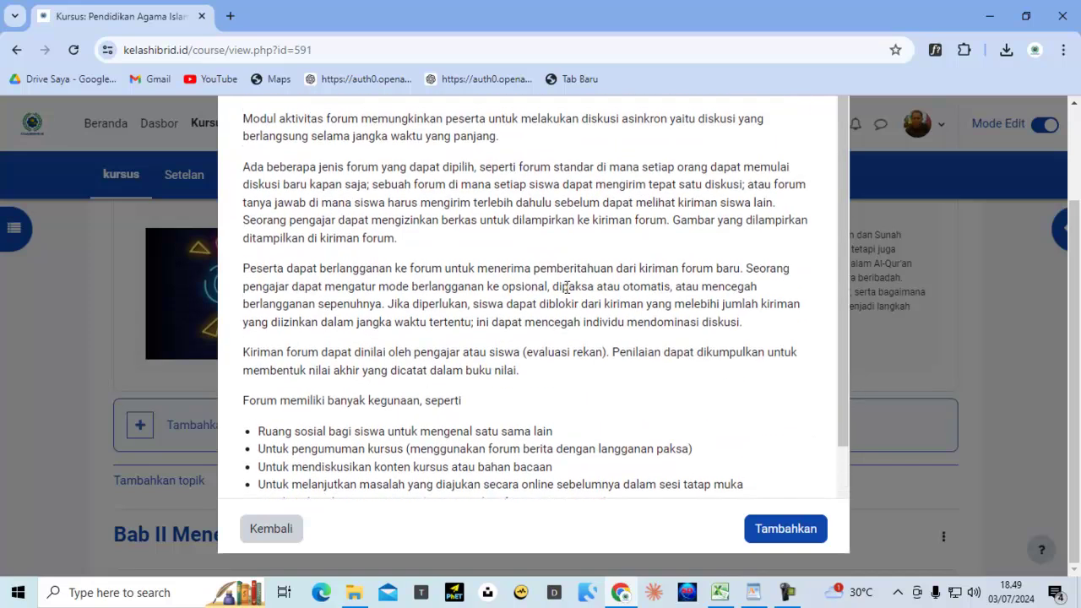
scroll(470, 342, "up", 3)
scroll(468, 341, "down", 1)
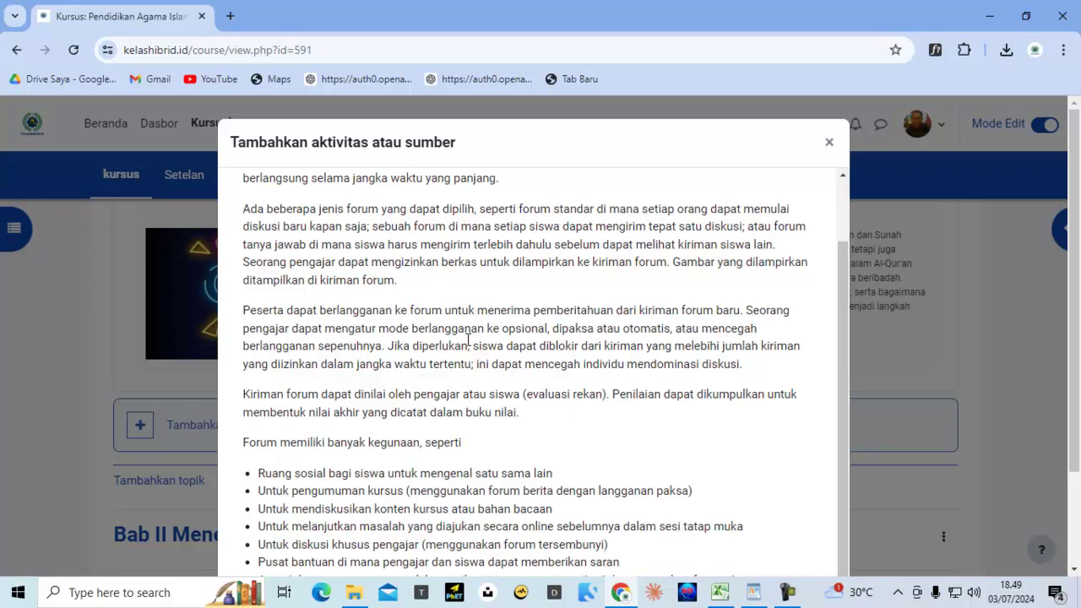
scroll(468, 340, "down", 3)
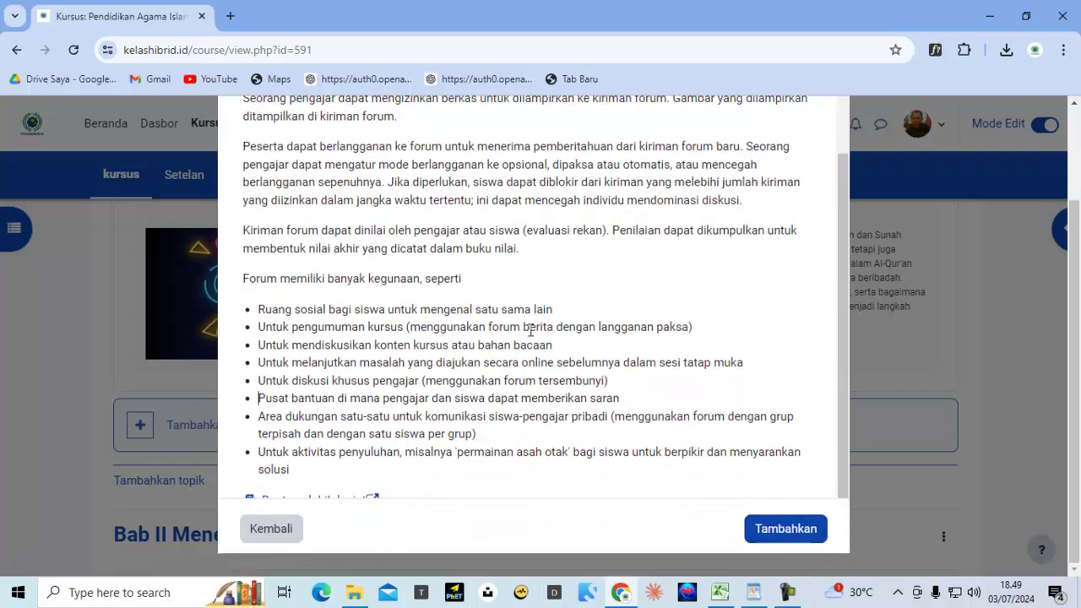
scroll(530, 329, "up", 1)
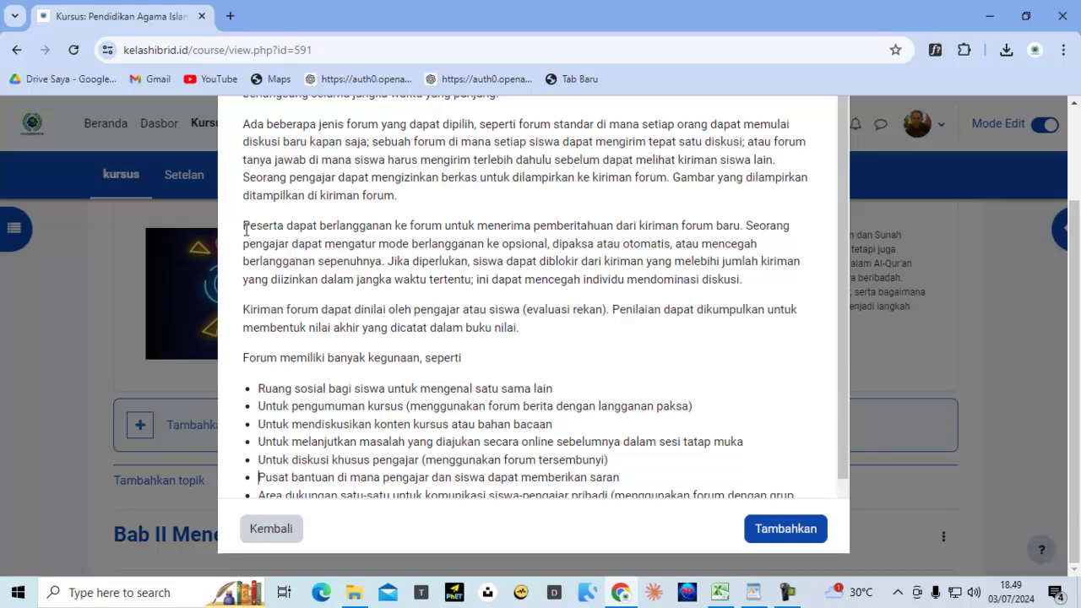
scroll(276, 193, "up", 1)
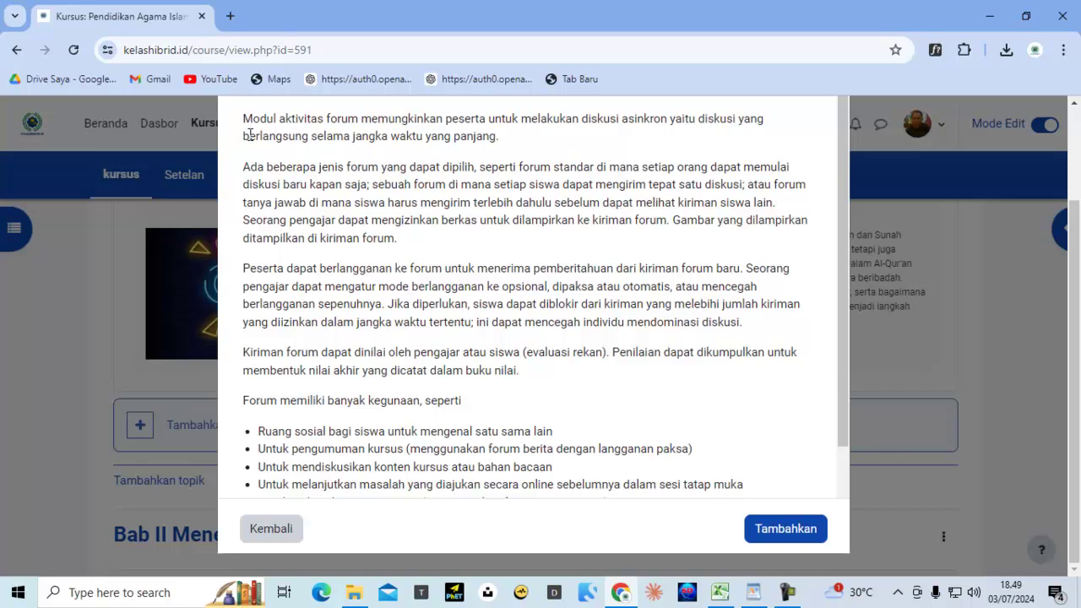
Copy the Forum explanation text and start a new forum in Bab I with Tambahkan
left_click_drag(245, 118, 778, 509)
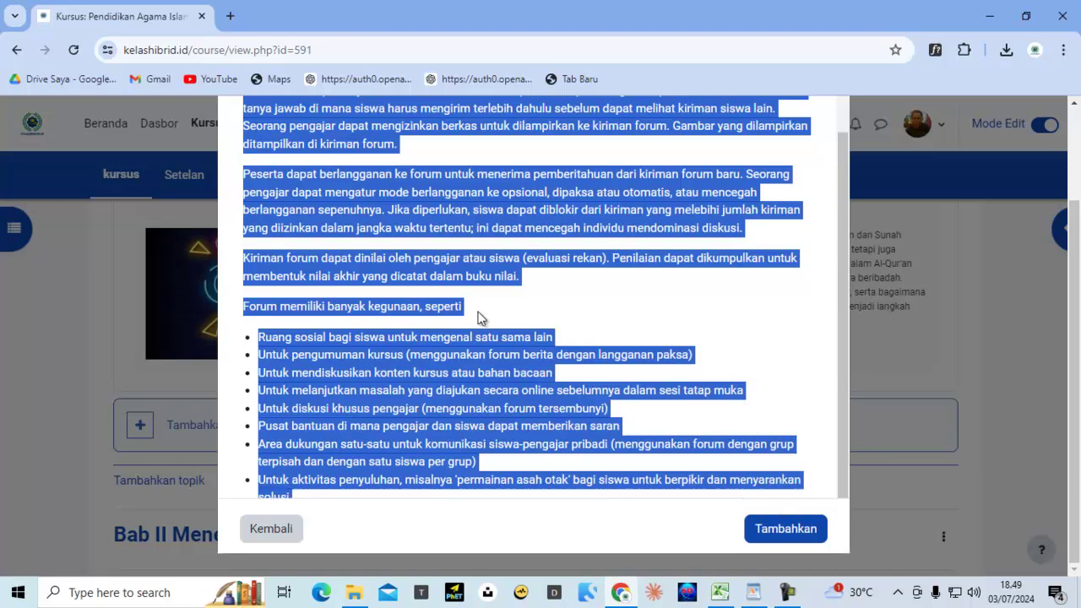
right_click(400, 193)
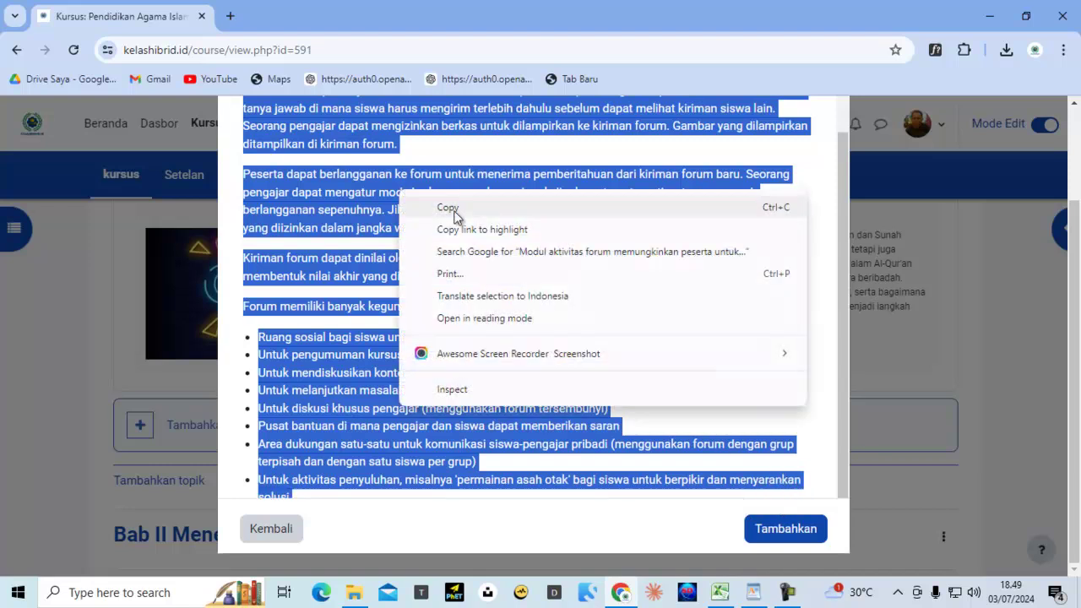
left_click(455, 211)
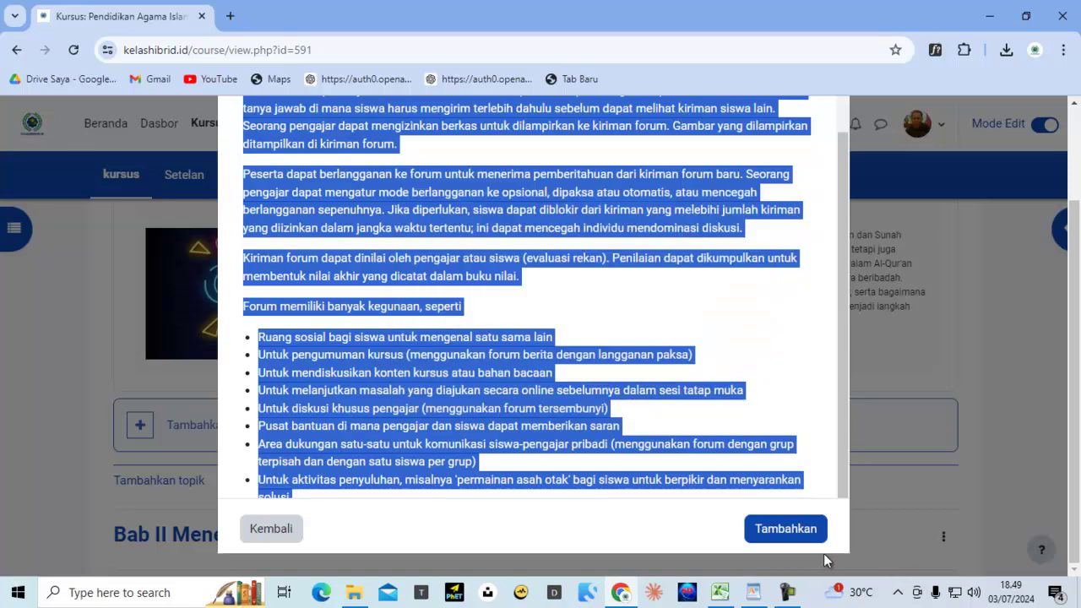
left_click(794, 532)
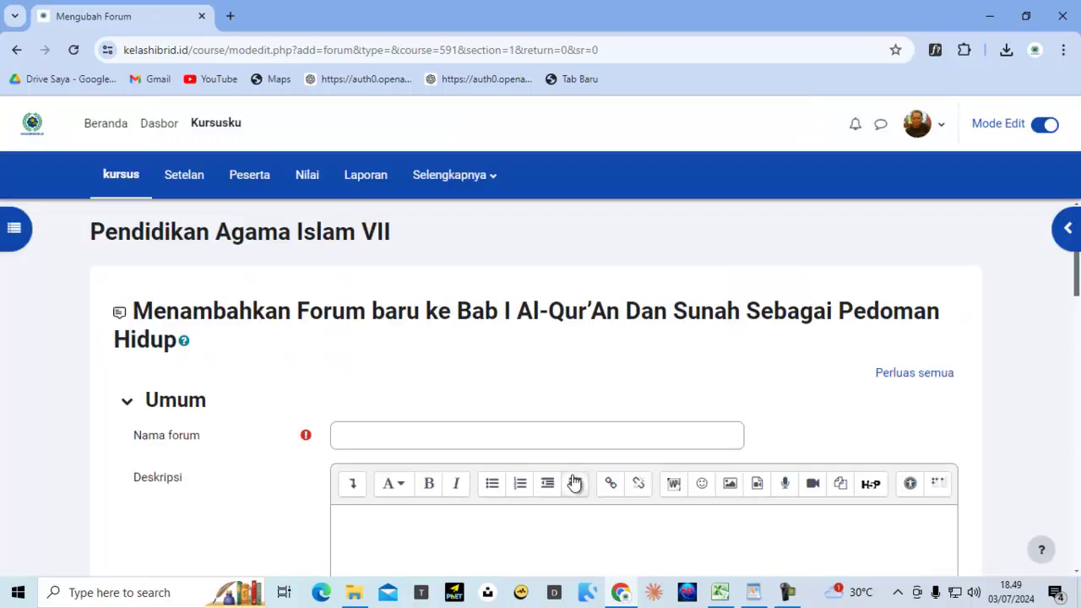
Paste the Forum explanation as the description, removing the trailing 'Bantuan labih lanjut' and 'Kembali' lines
scroll(572, 482, "down", 2)
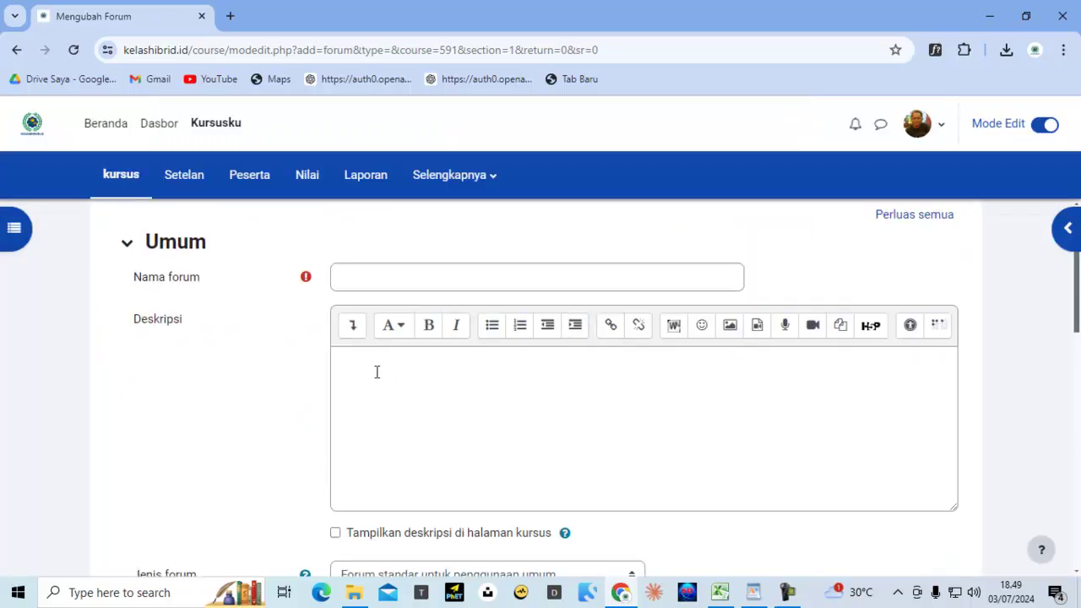
left_click(369, 365)
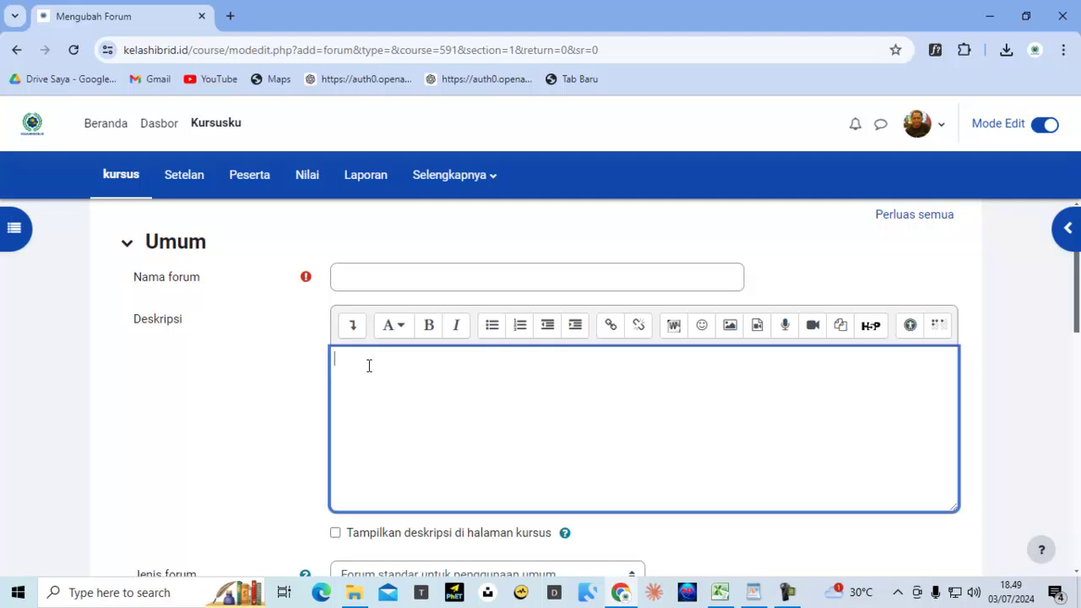
key("ctrl+v")
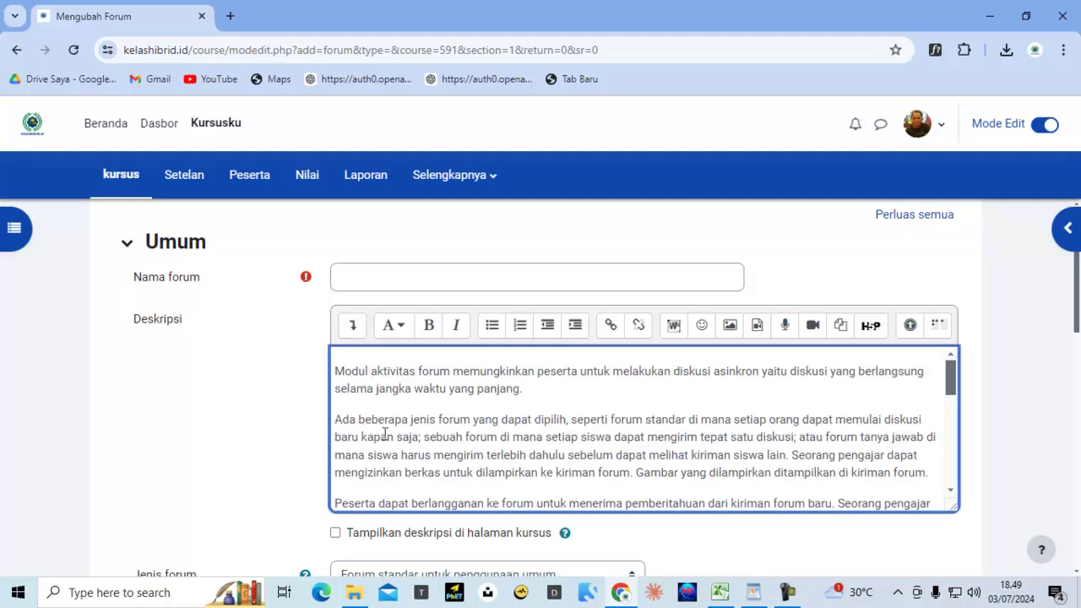
scroll(399, 497, "down", 3)
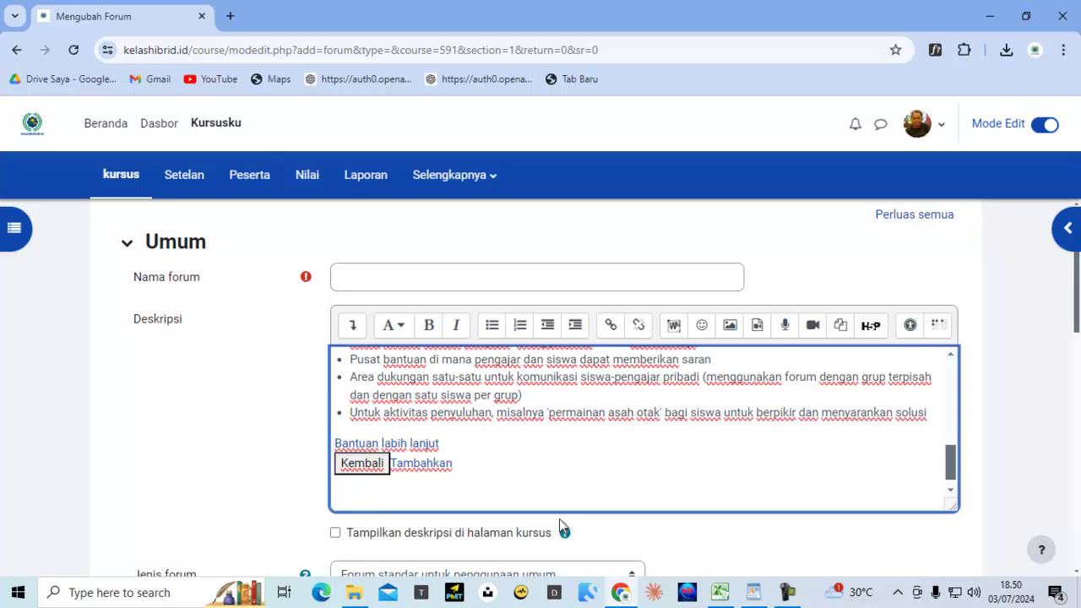
key("BackSpace")
key("BackSpace")
key("BackSpace")
key("BackSpace")
key("BackSpace")
key("BackSpace")
key("BackSpace")
key("BackSpace")
key("BackSpace")
key("BackSpace")
key("BackSpace")
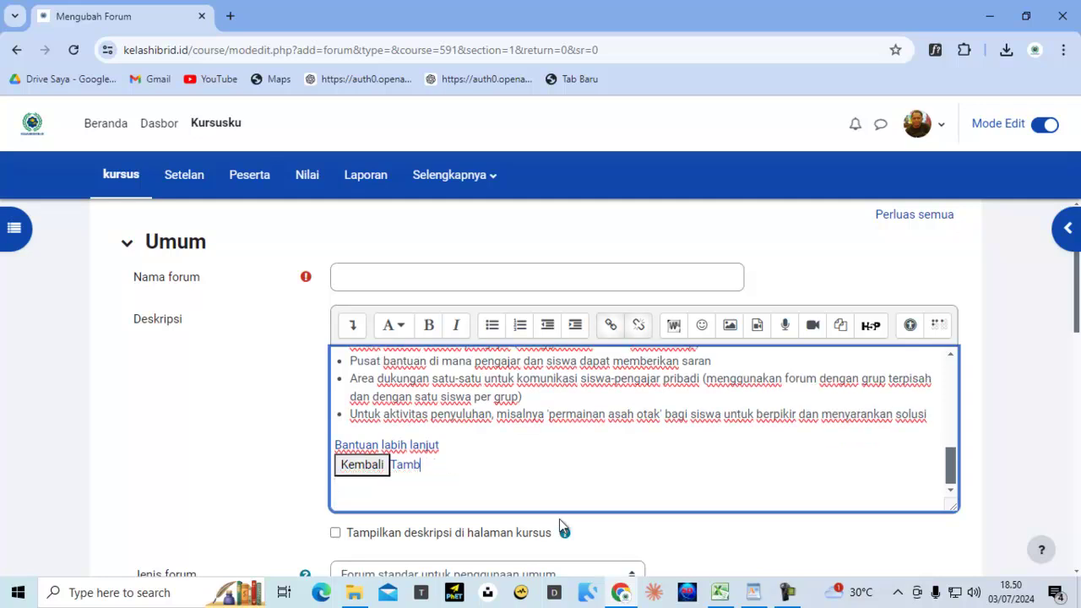
key("BackSpace")
key("BackSpace")
key("BackSpace")
key("BackSpace")
key("BackSpace")
key("BackSpace")
key("BackSpace")
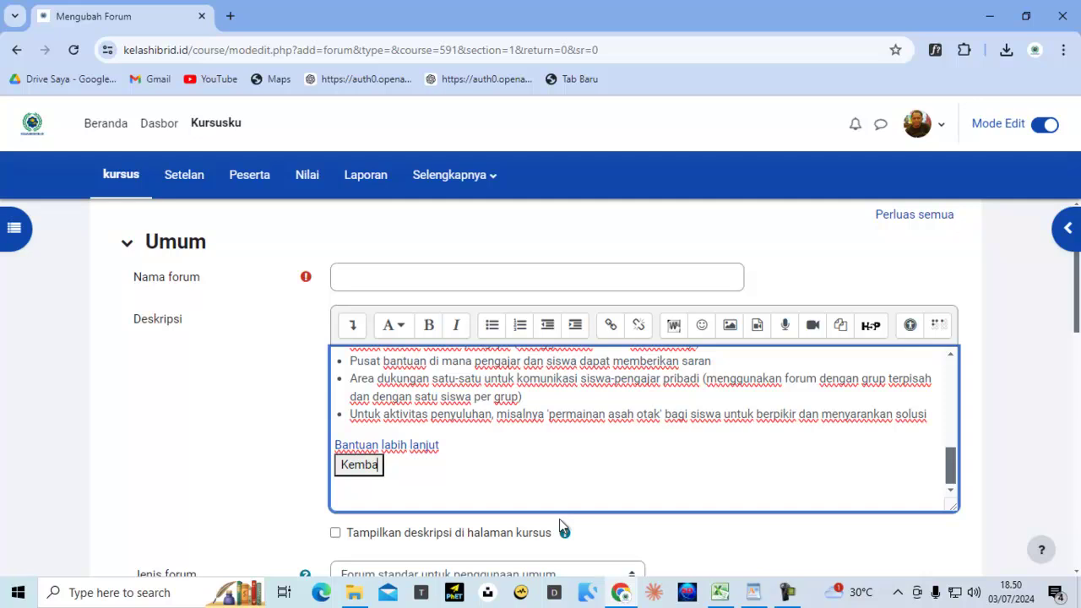
key("BackSpace")
key("BackSpace")
key("BackSpace")
key("BackSpace")
key("BackSpace")
key("BackSpace")
key("BackSpace")
key("BackSpace")
key("BackSpace")
key("BackSpace")
key("BackSpace")
key("BackSpace")
key("BackSpace")
key("BackSpace")
key("BackSpace")
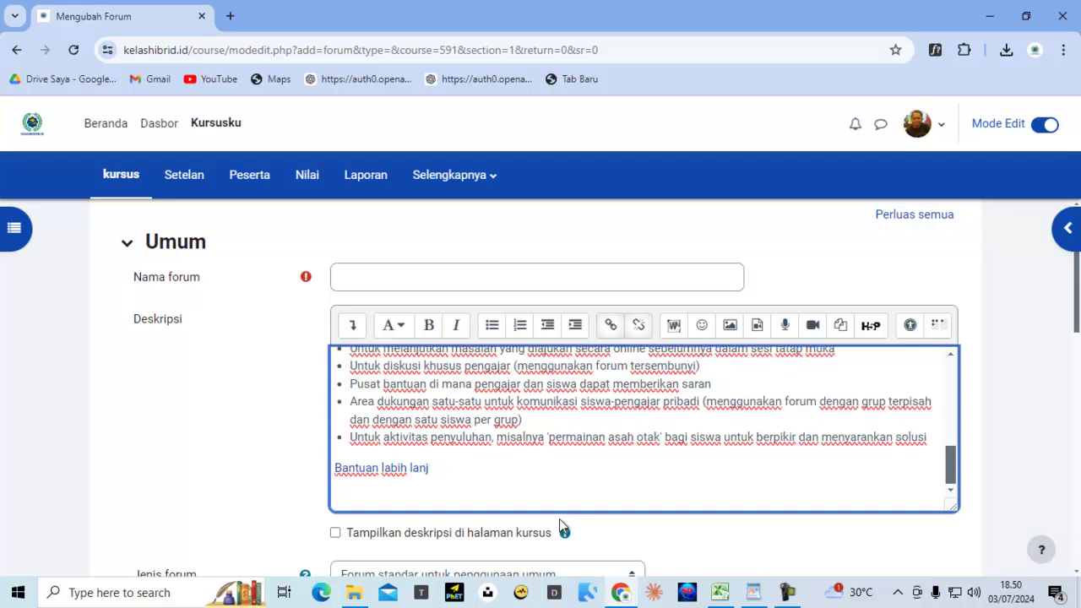
key("BackSpace")
key("BackSpace")
key("BackSpace")
key("BackSpace")
key("BackSpace")
key("BackSpace")
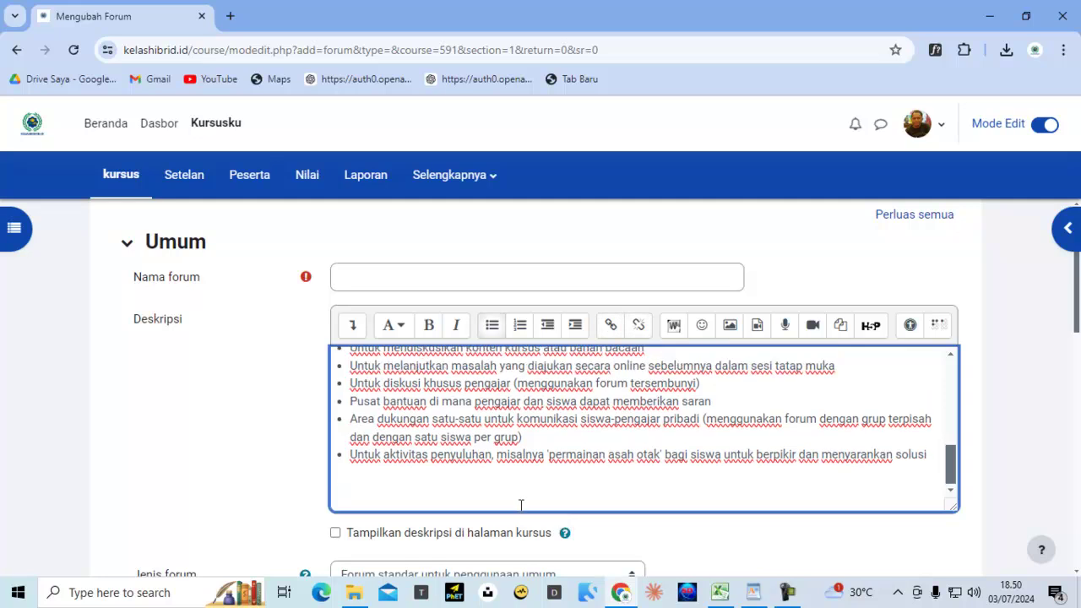
Enable 'Tampilkan deskripsi di halaman kursus' for the forum description
left_click(335, 533)
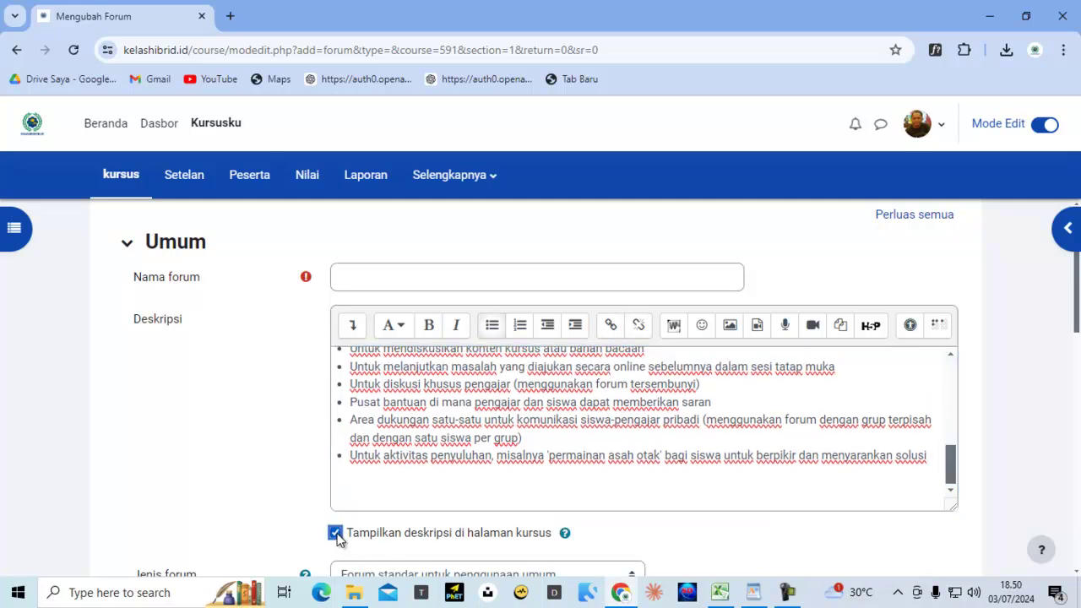
scroll(487, 490, "up", 2)
scroll(452, 405, "up", 5)
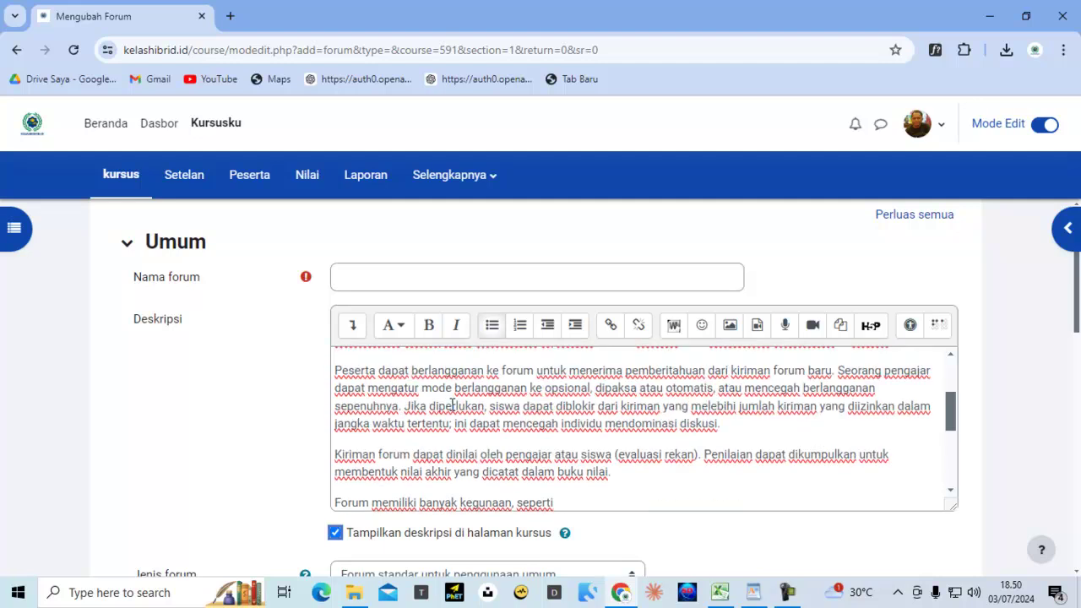
scroll(399, 284, "up", 2)
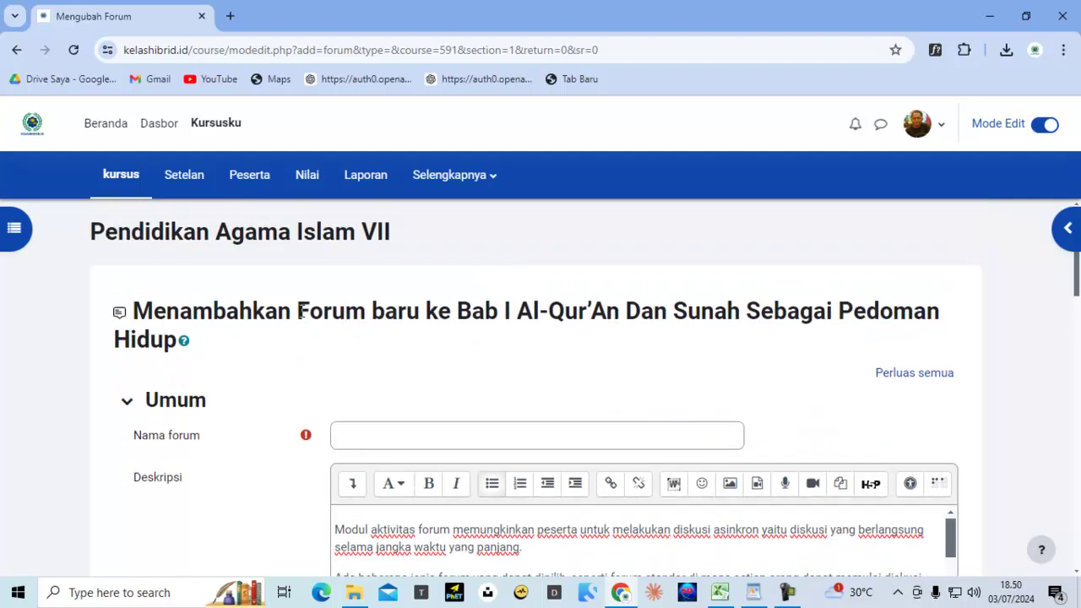
Copy the page heading's title and paste it into the Nama forum field
left_click_drag(298, 311, 341, 313)
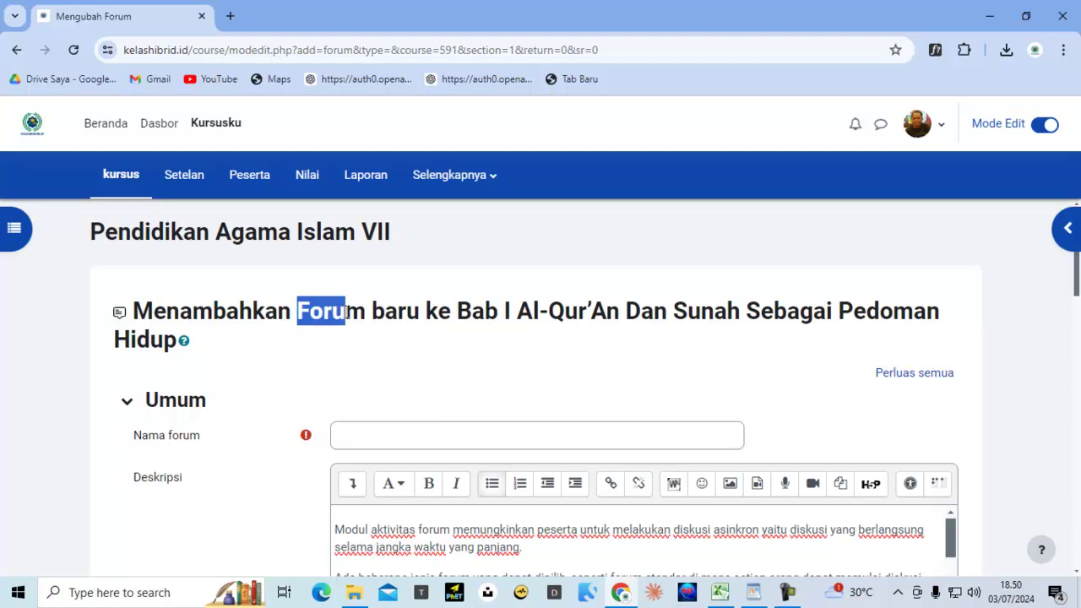
left_click_drag(349, 312, 200, 344)
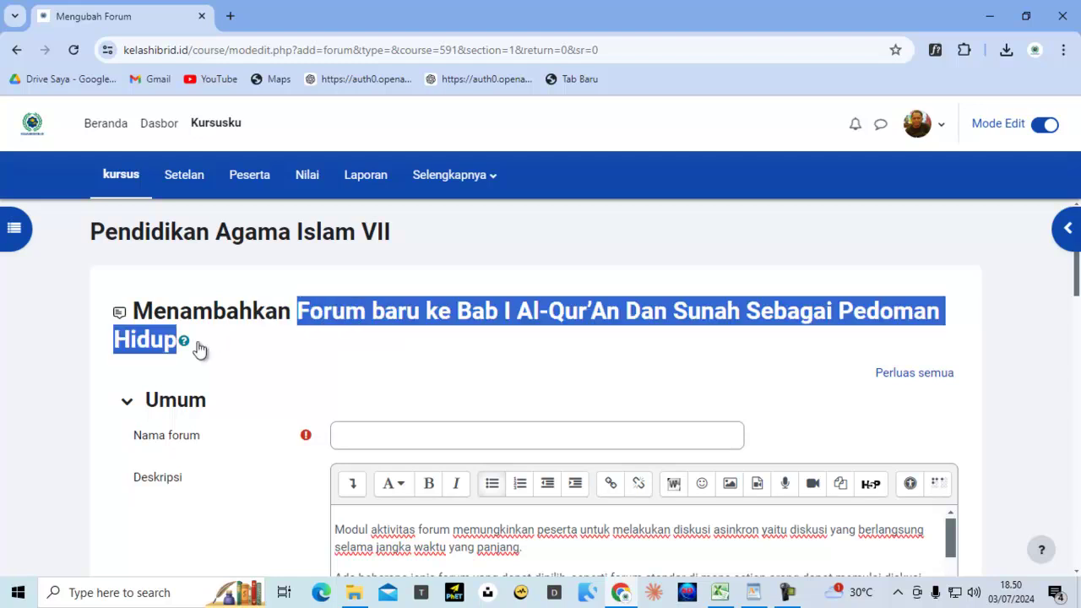
right_click(346, 305)
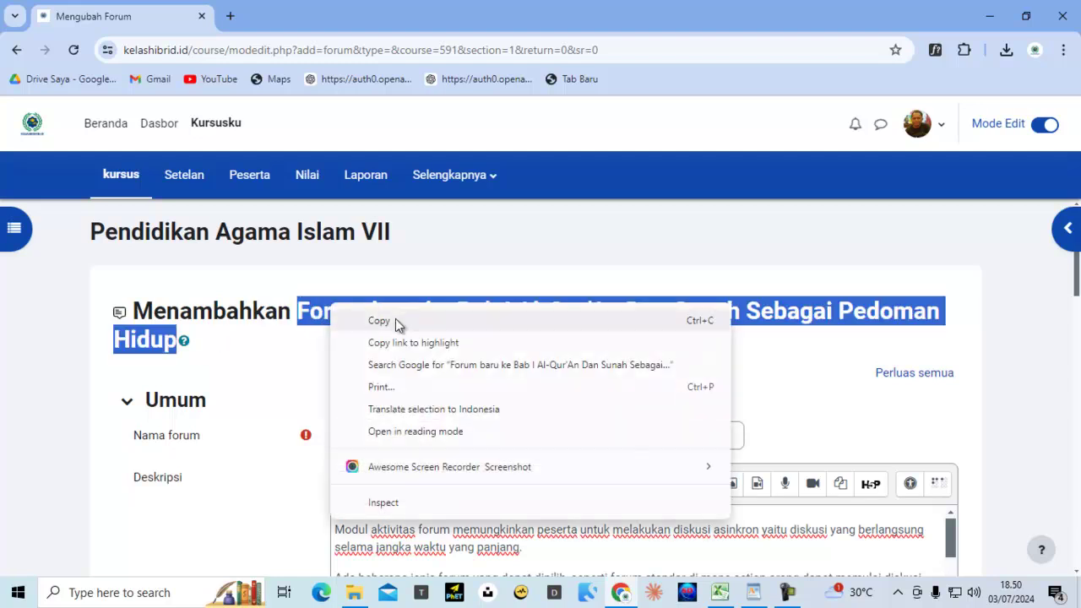
left_click(395, 318)
left_click(413, 441)
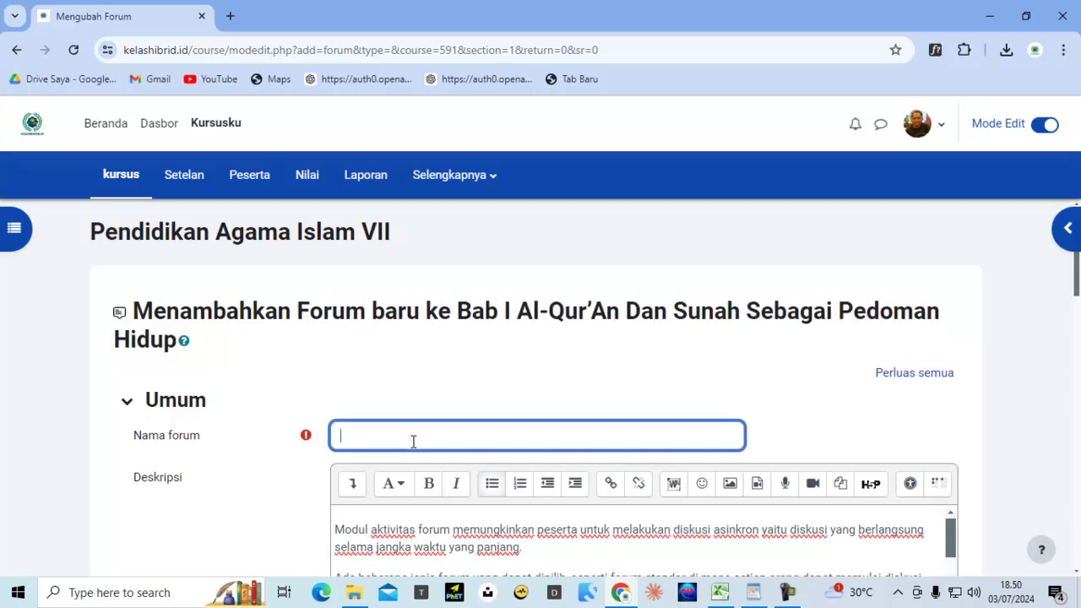
key("ctrl+v")
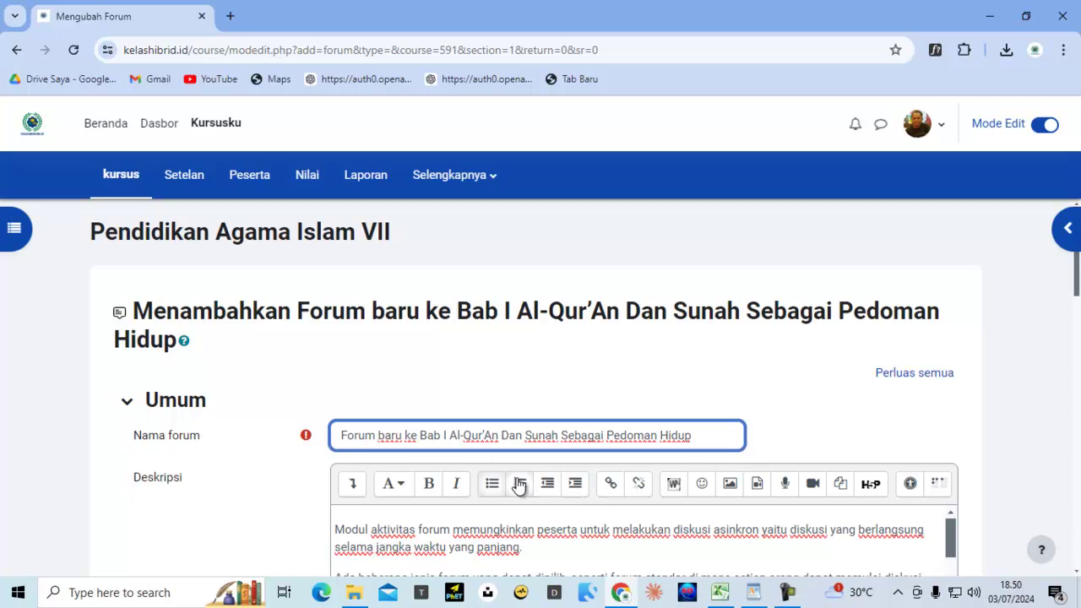
Replace 'baru ke' with 'Diskusi' and change Al-Qur'An to Al-Qur'an in the forum name
key("shift+Right")
key("shift+Right")
key("shift+Right")
key("shift+Right")
key("shift+Right")
key("shift+Right")
key("shift+Right")
type("Diskusi")
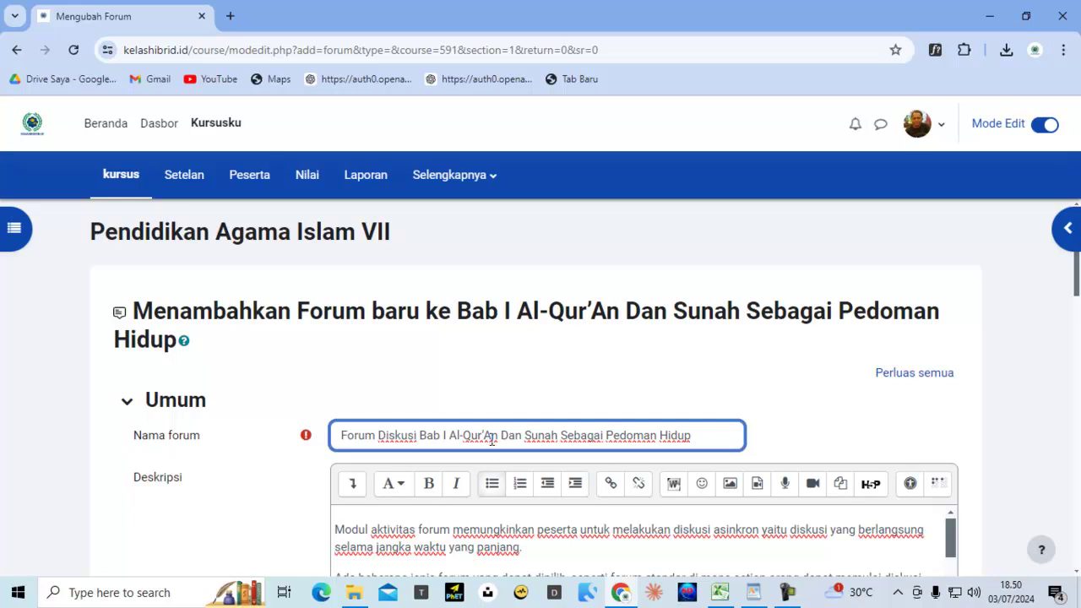
key("BackSpace")
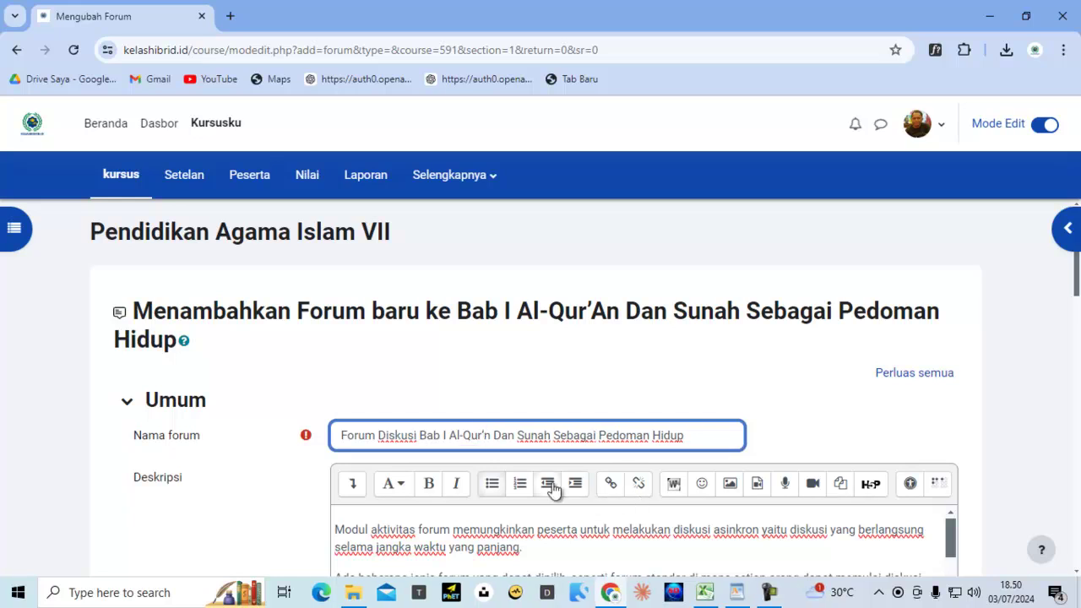
type("a")
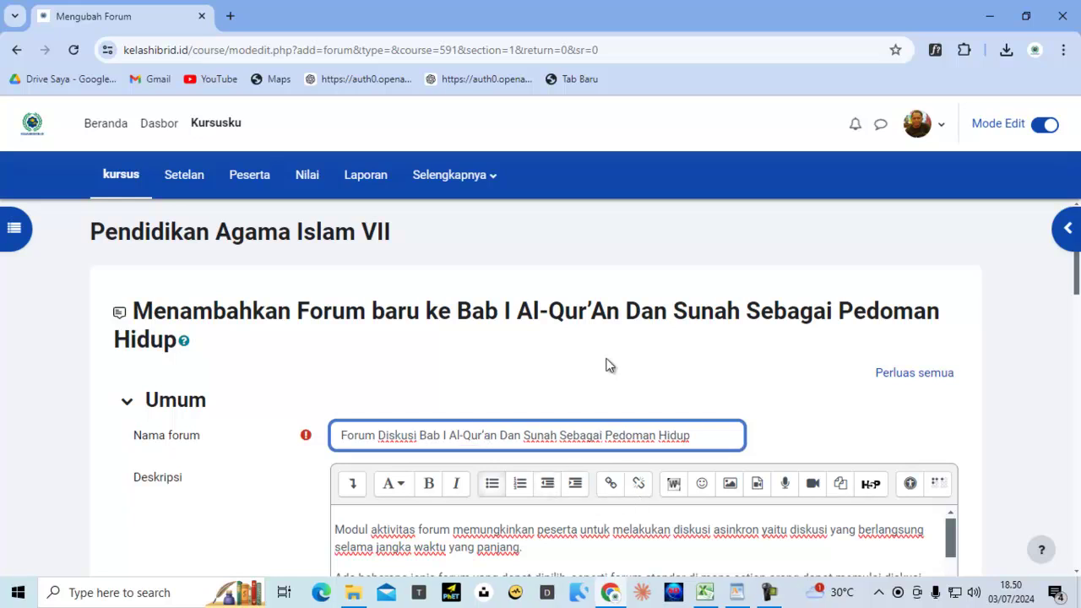
scroll(602, 359, "down", 4)
scroll(587, 376, "up", 2)
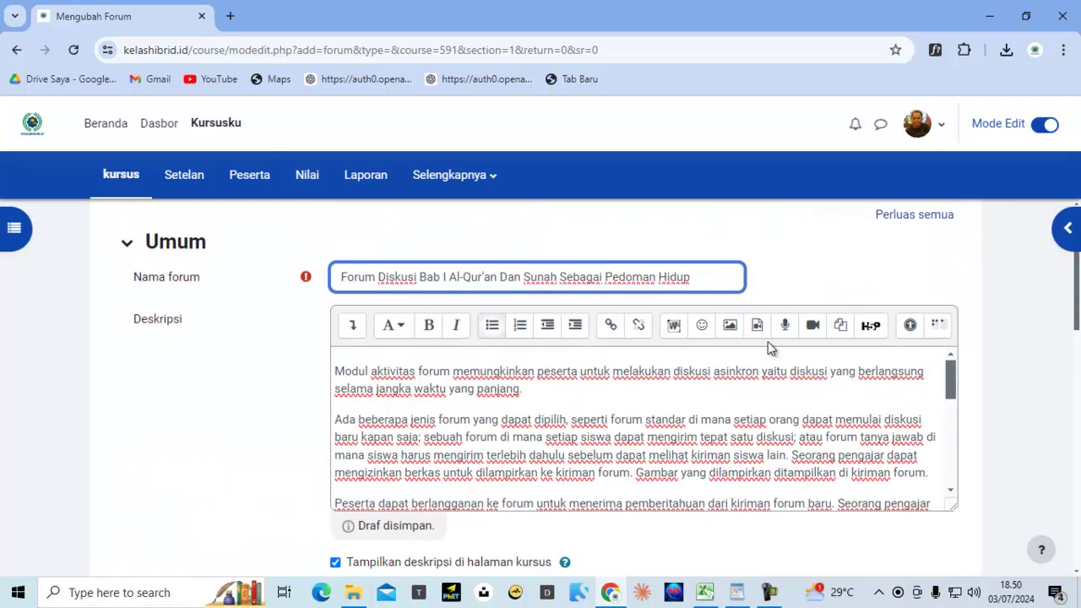
left_click(951, 365)
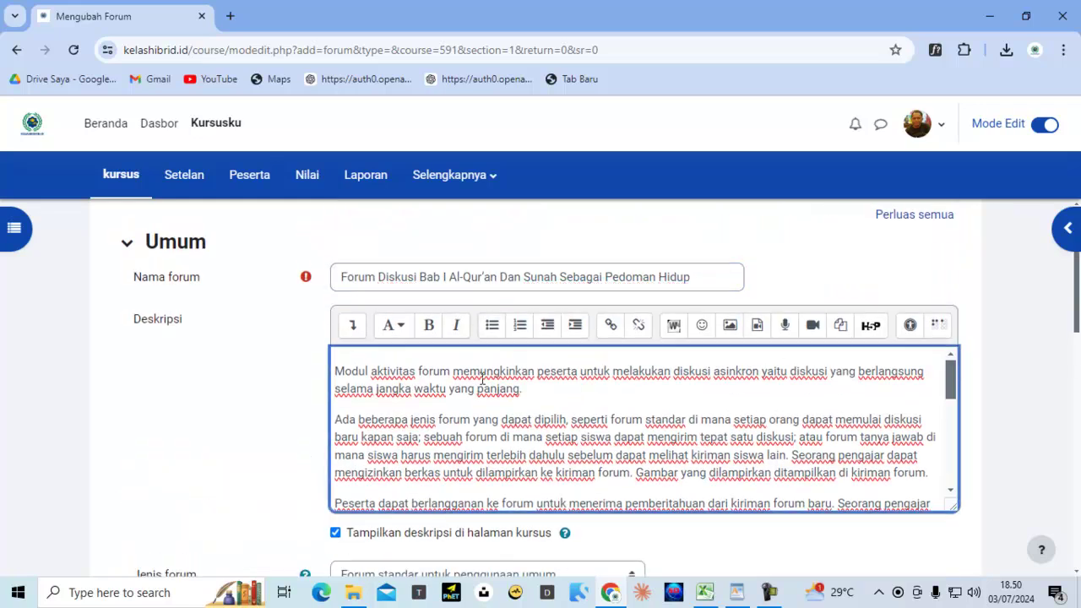
left_click(337, 372)
Search Google for 'forum diskusi online' in a new browser tab
left_click(230, 16)
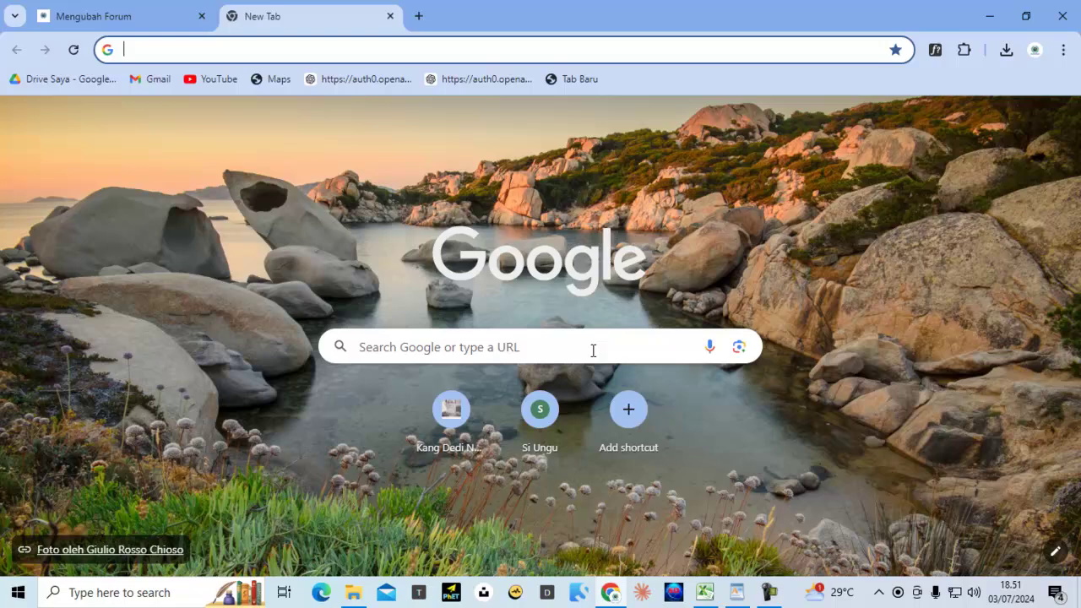
left_click(593, 351)
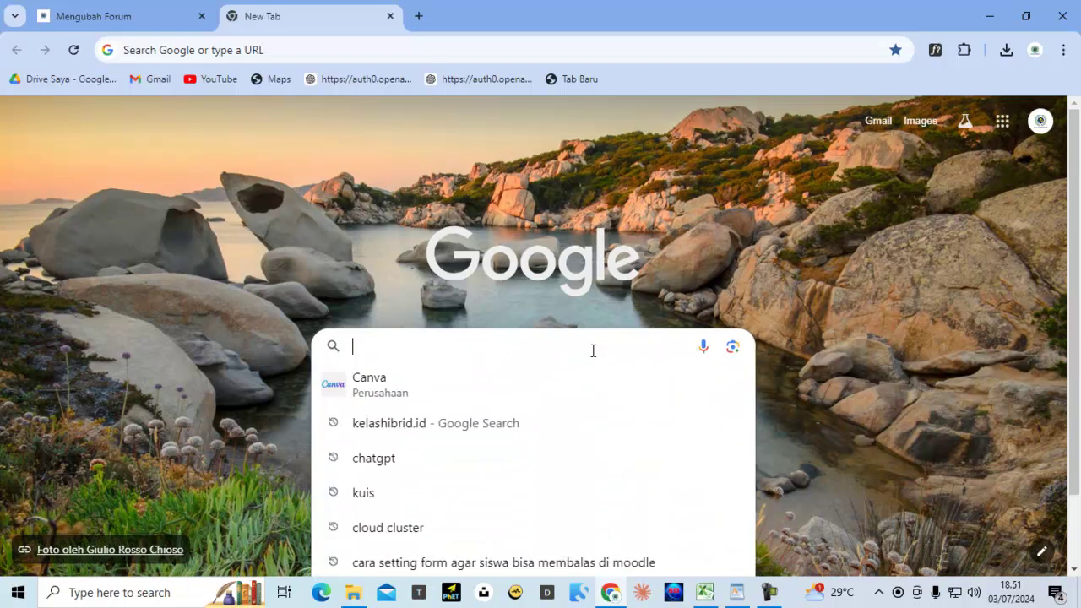
type("foru")
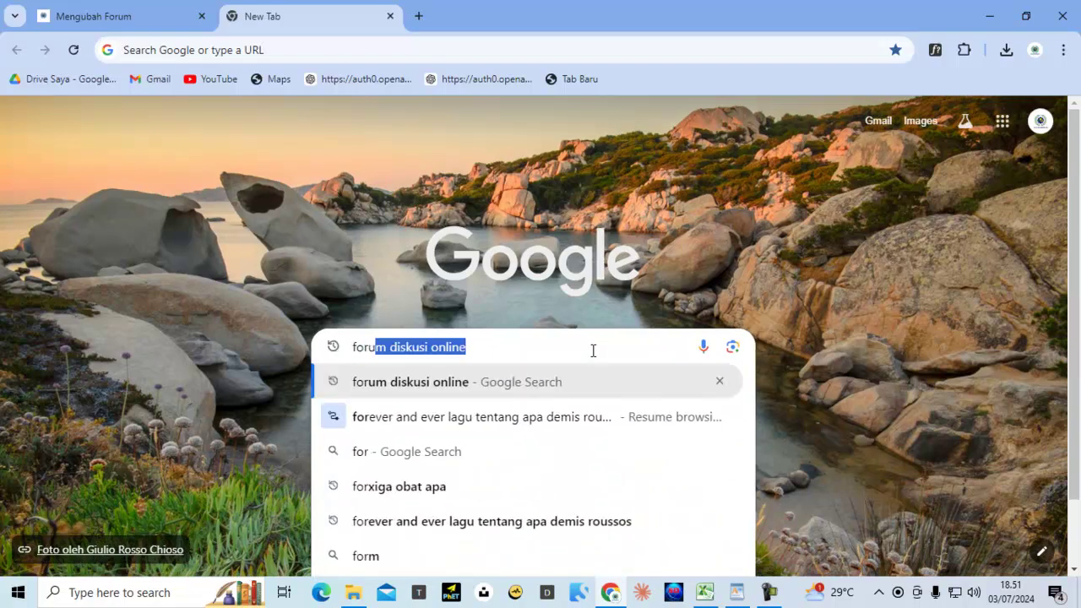
type("m diskusi ")
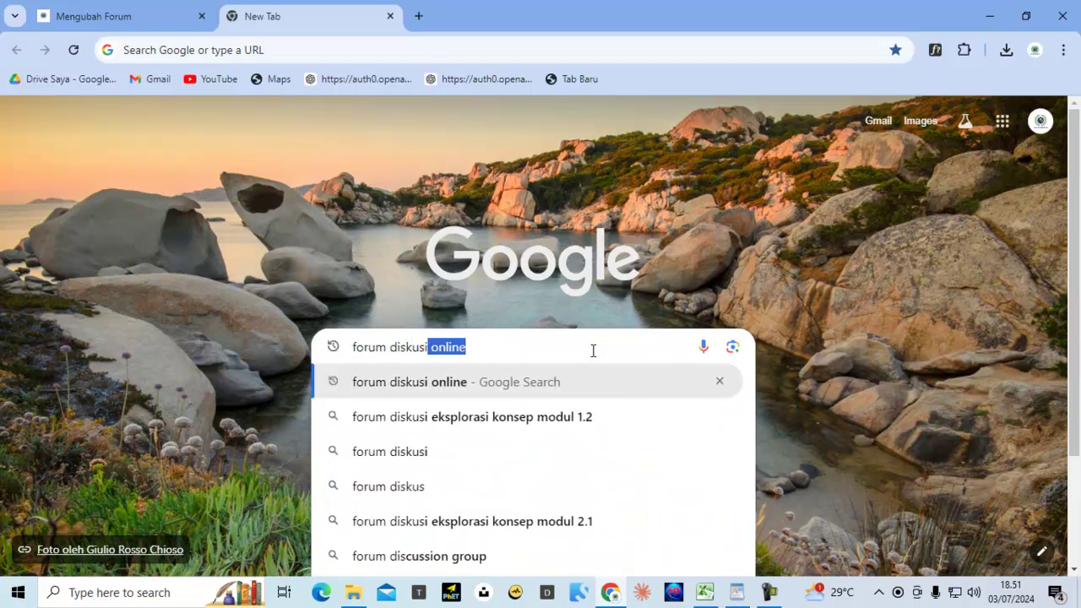
type("online")
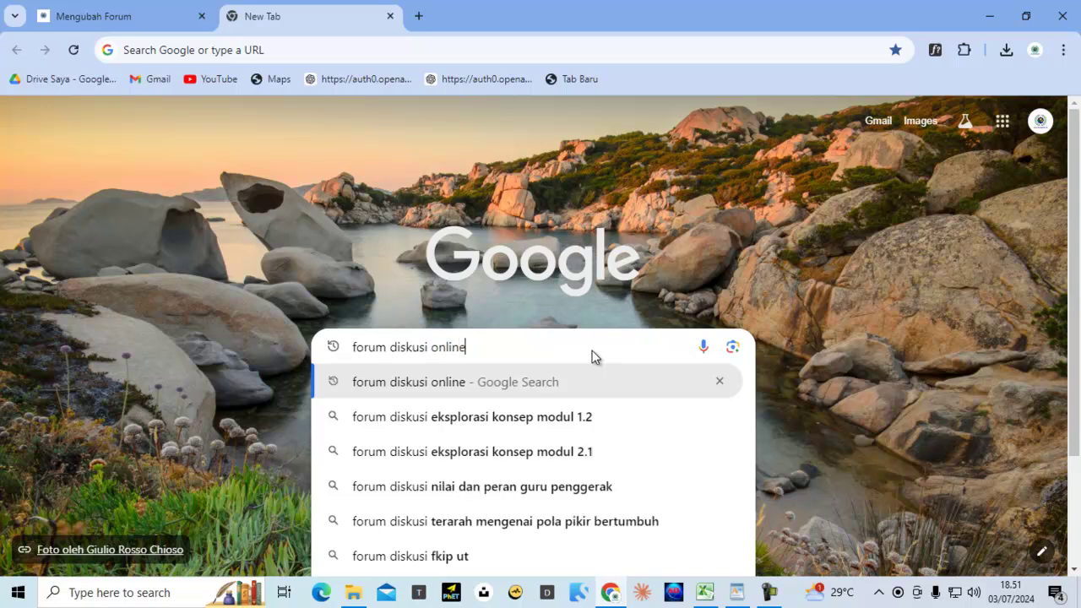
key("Return")
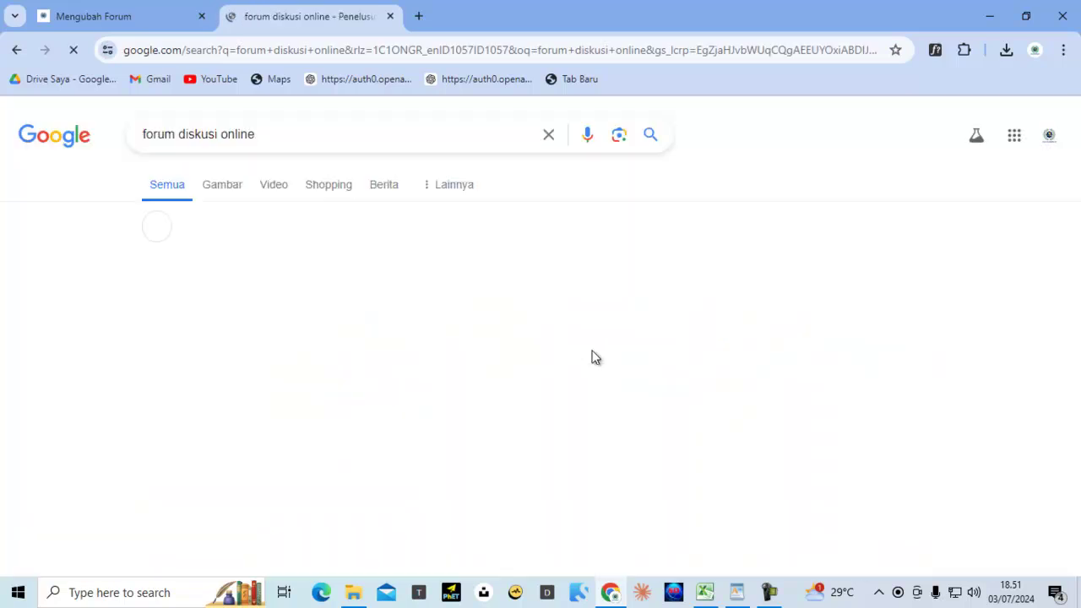
Copy the Forum Discussion picture from the image results and return to the Moodle tab
left_click(227, 196)
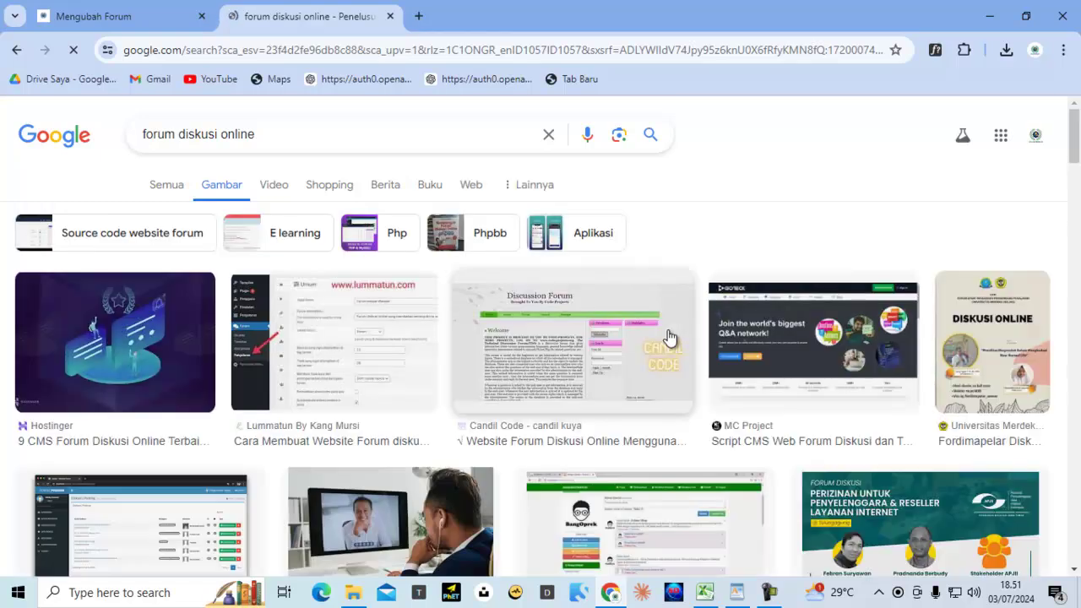
scroll(669, 337, "down", 3)
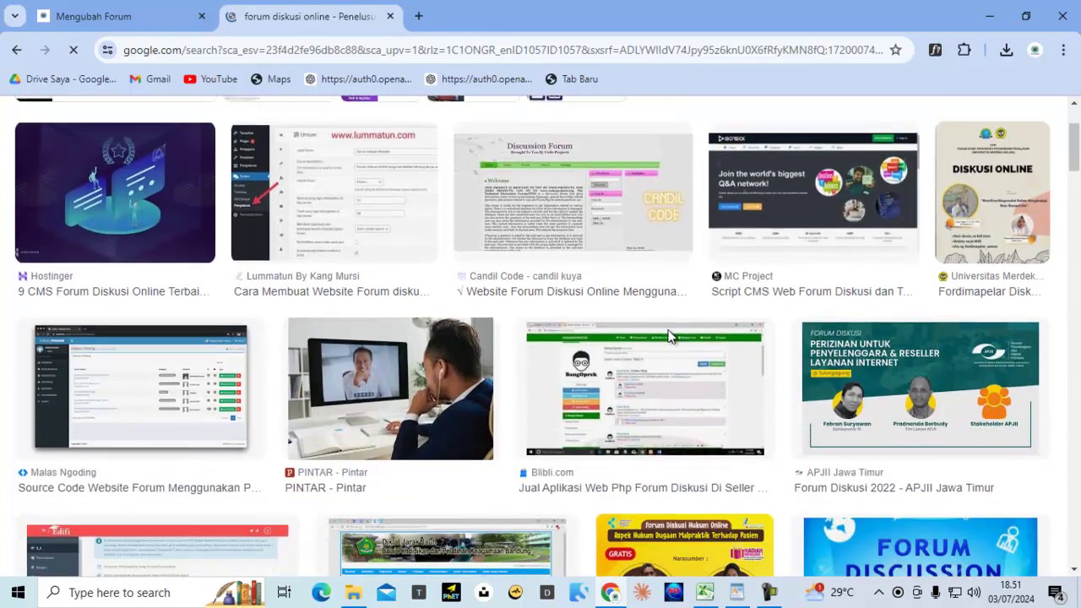
scroll(669, 338, "down", 3)
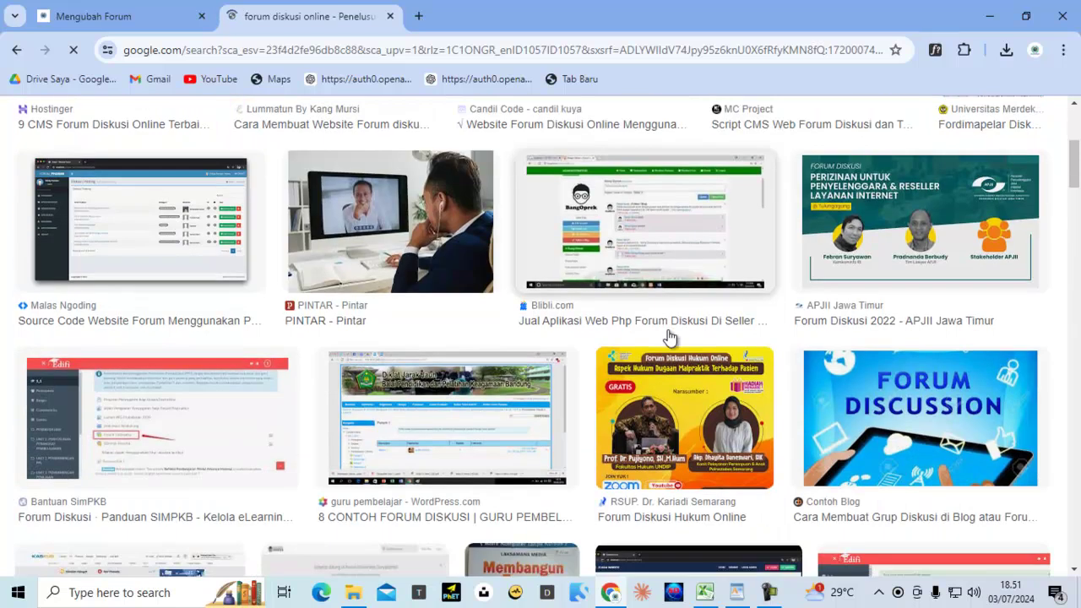
scroll(669, 338, "down", 2)
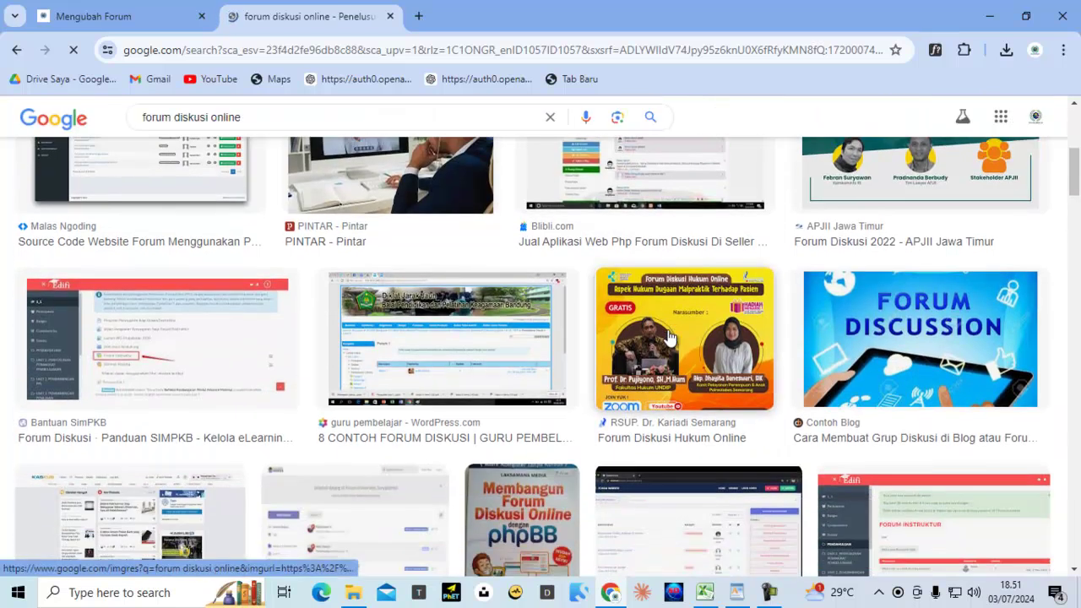
right_click(942, 319)
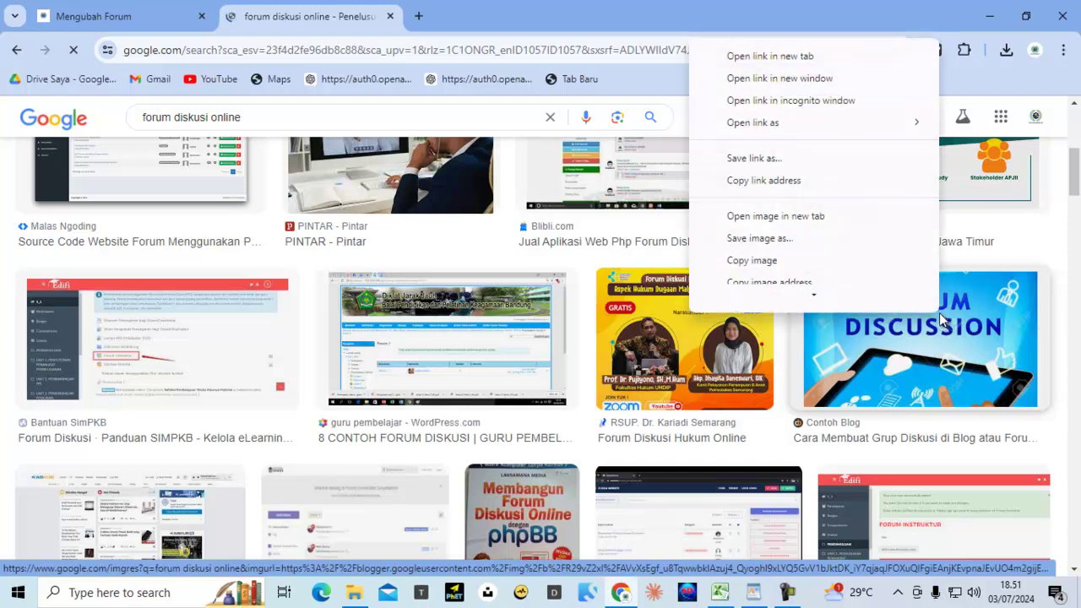
left_click(776, 253)
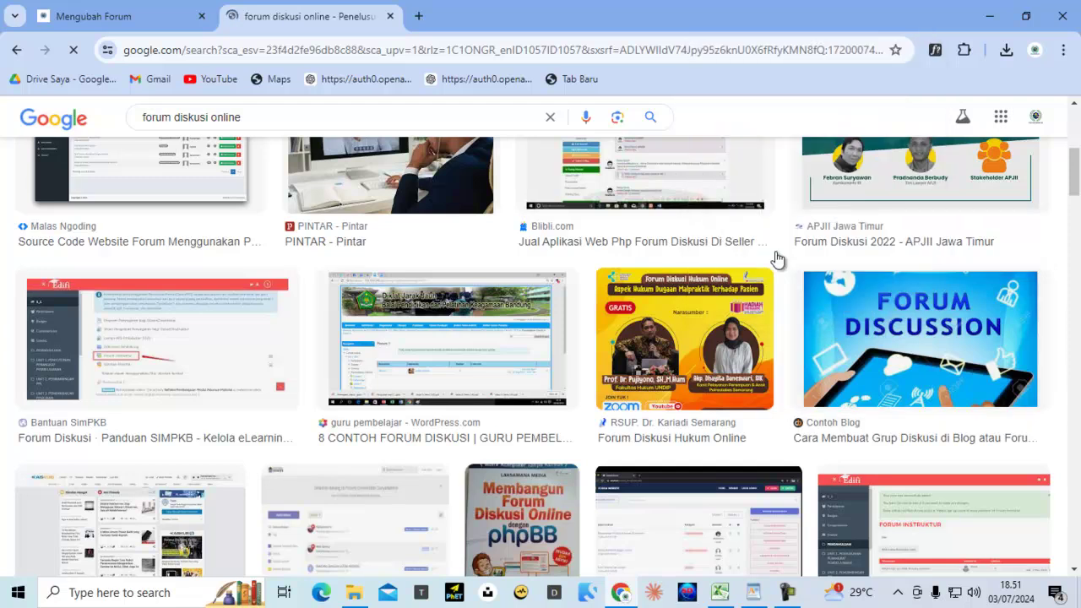
left_click(127, 19)
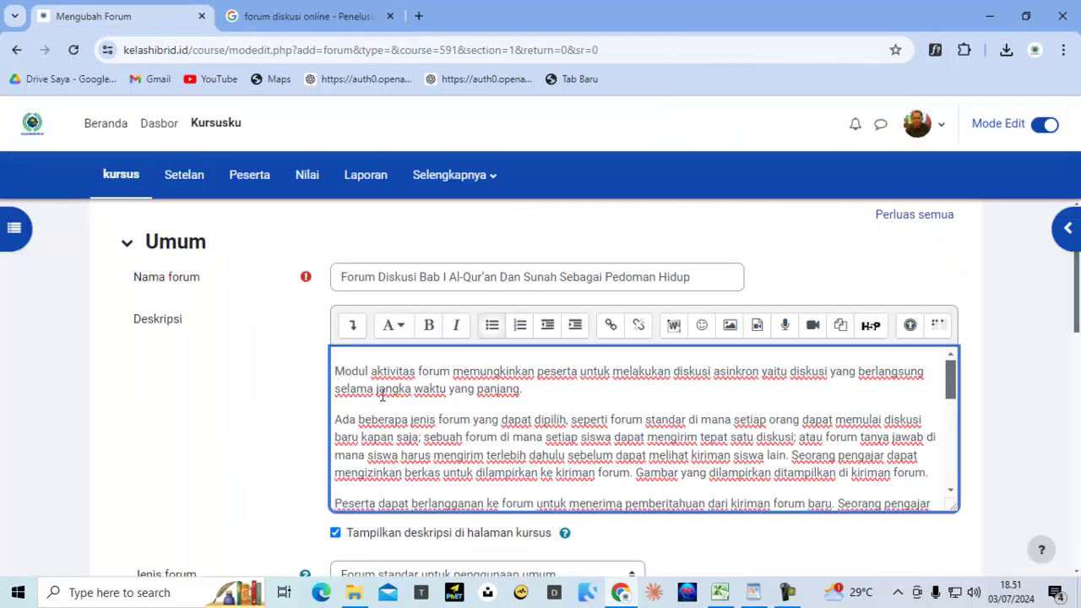
Move the pasted Forum Discussion image to the very start of the Deskripsi text
key("ctrl+v")
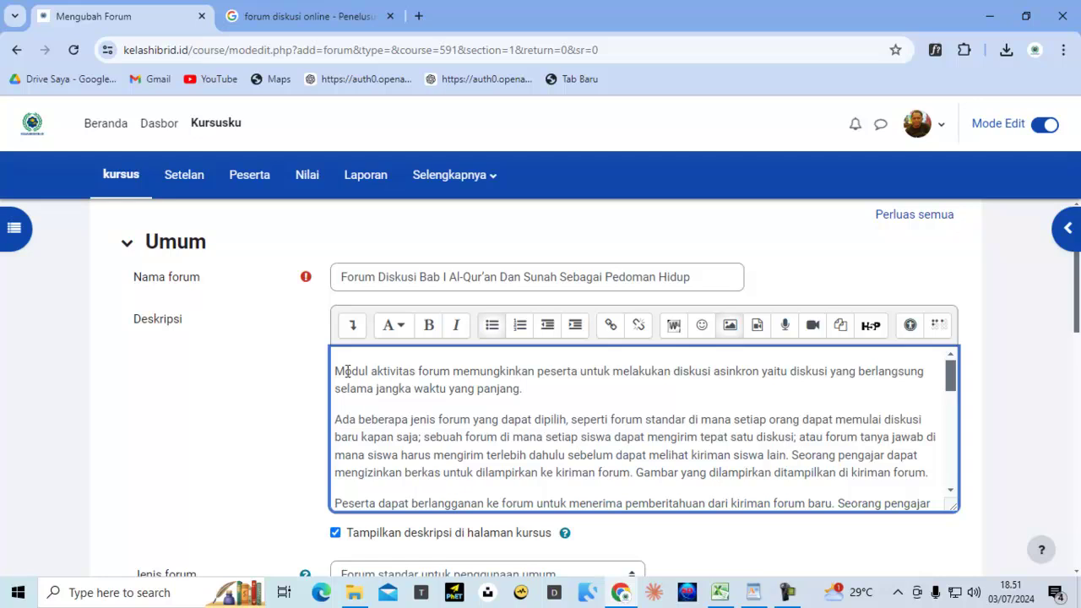
scroll(555, 442, "down", 10)
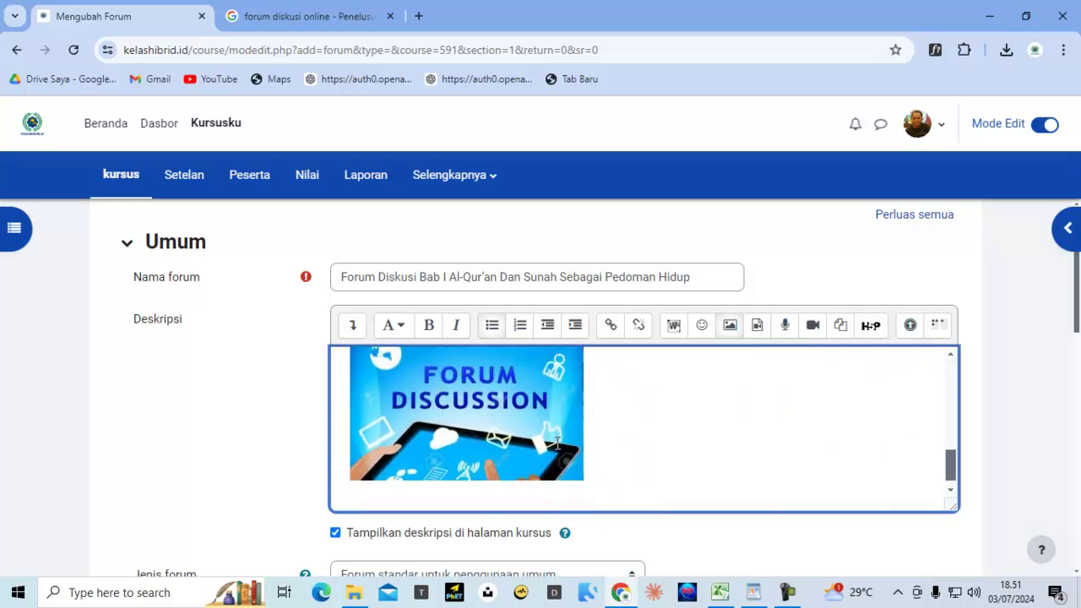
scroll(558, 446, "up", 3)
scroll(558, 446, "down", 3)
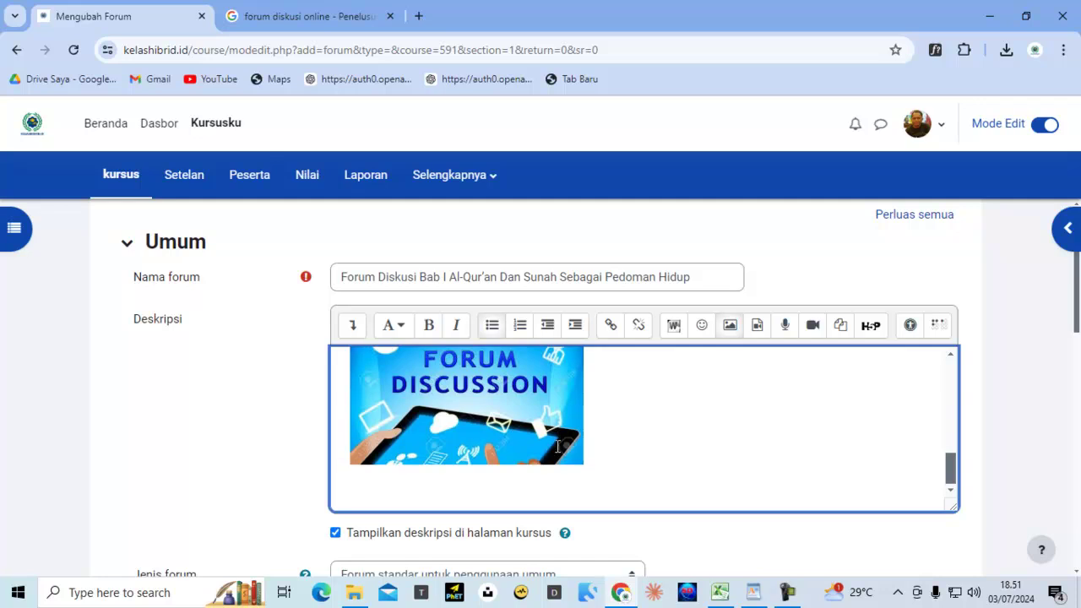
left_click(477, 420)
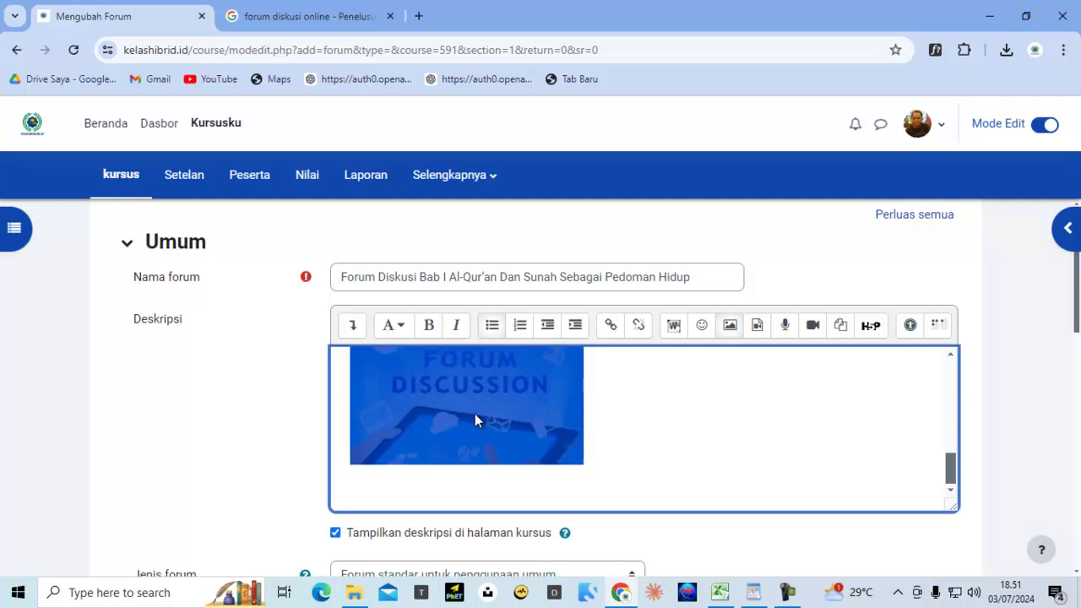
right_click(474, 414)
left_click(521, 216)
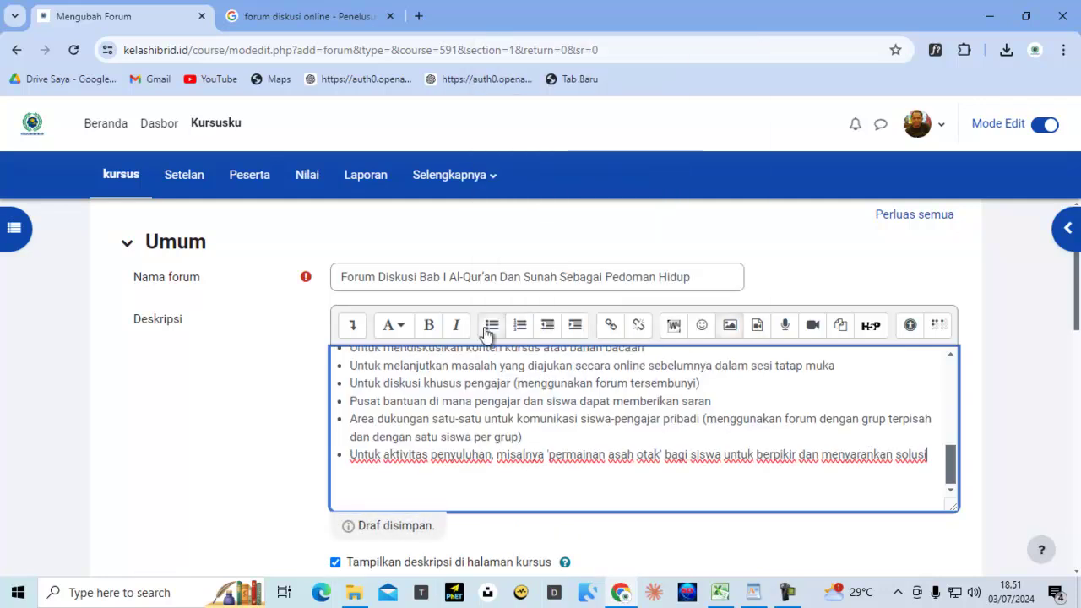
scroll(473, 422, "up", 10)
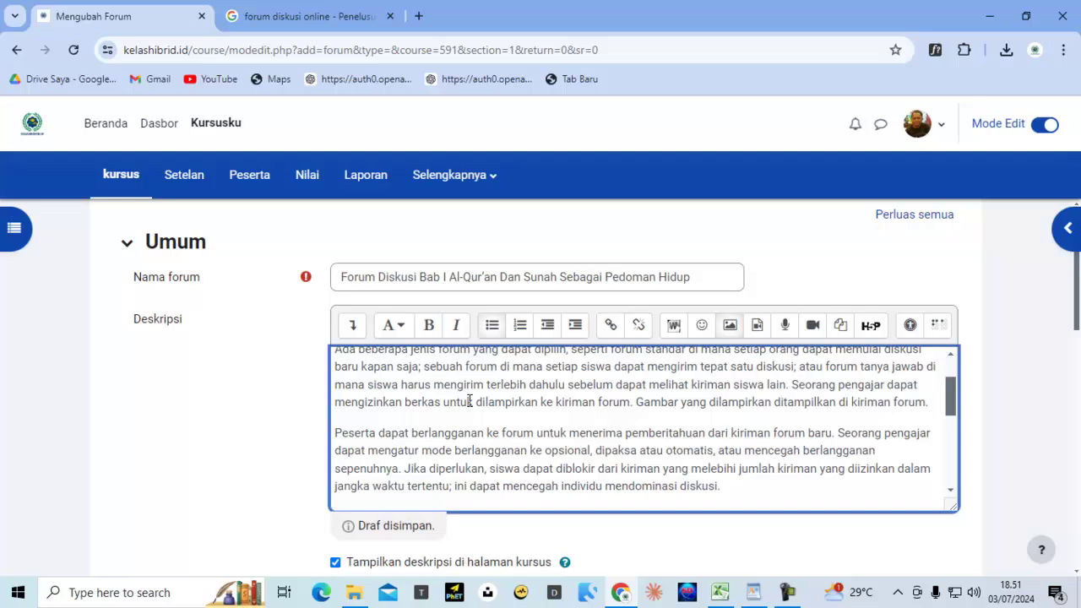
left_click(334, 370)
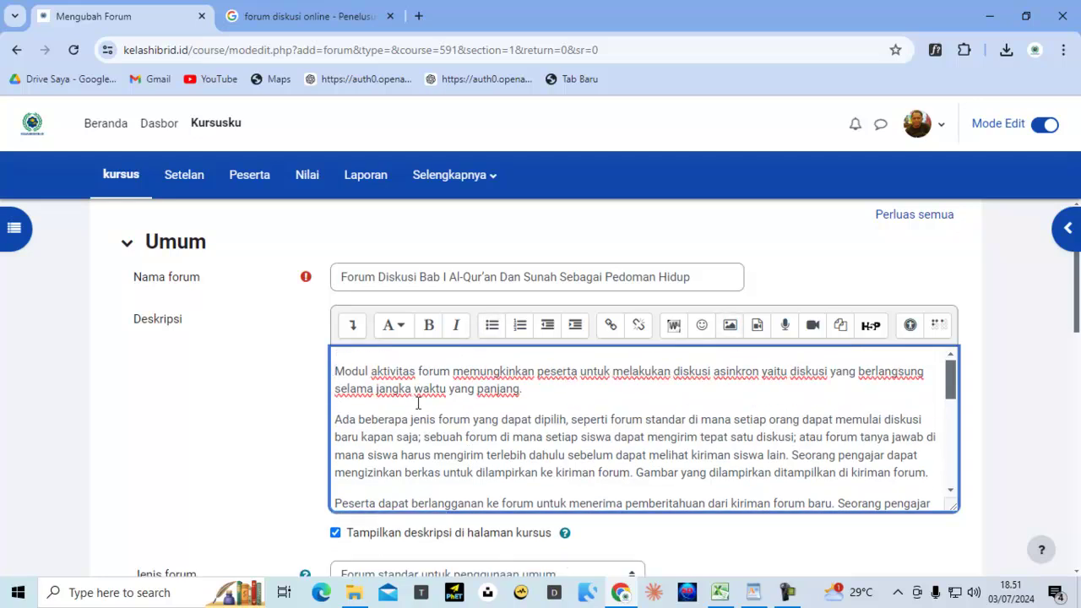
key("ctrl+v")
Mark the image as decorative only, align it Kiri, and save the image properties
double_click(429, 414)
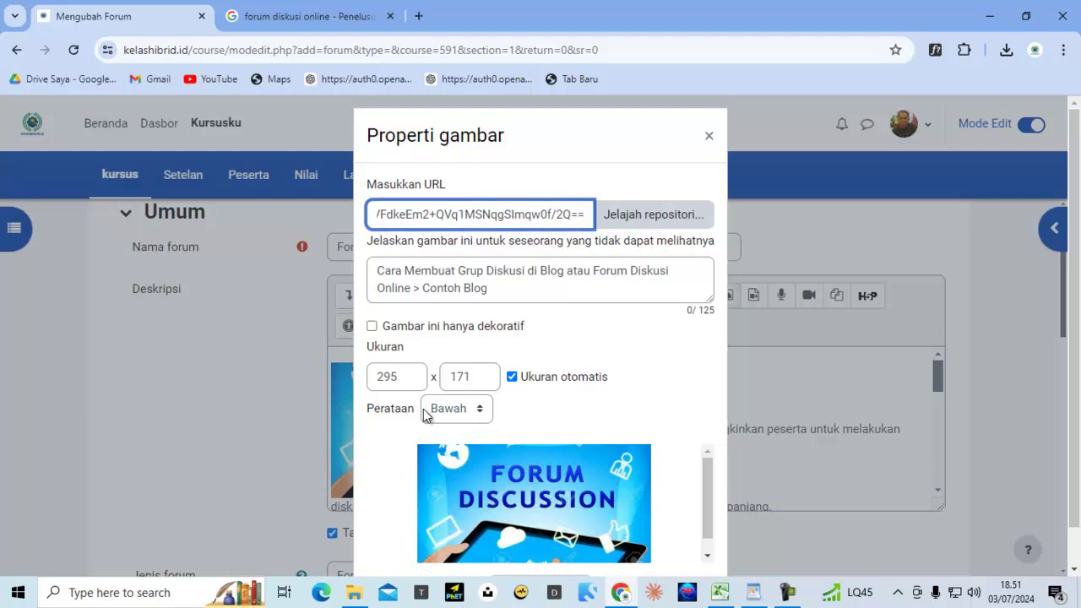
left_click(377, 331)
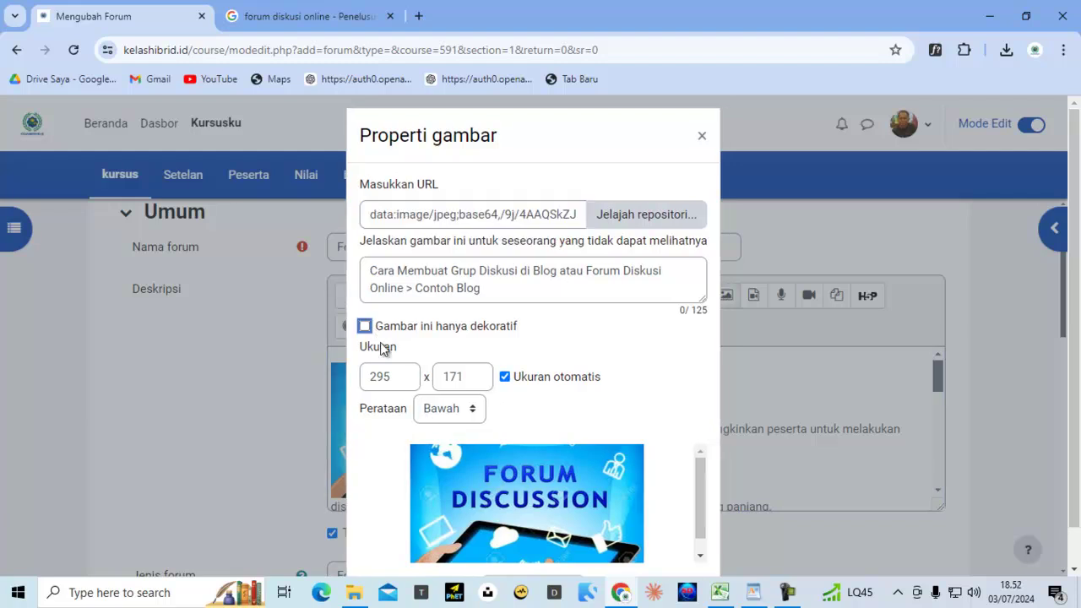
left_click(446, 412)
left_click(438, 478)
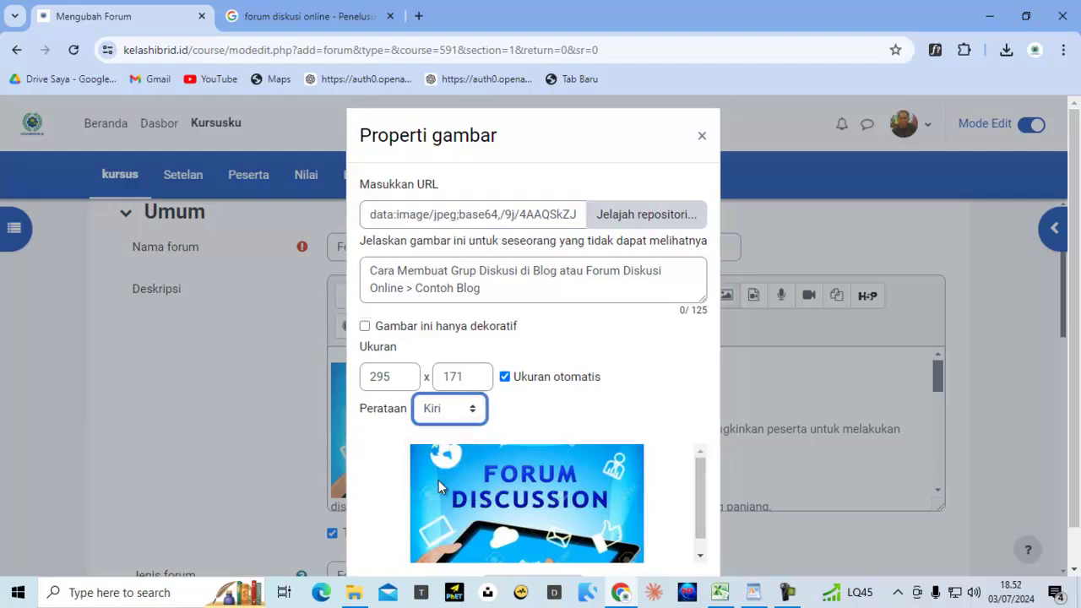
left_click(365, 329)
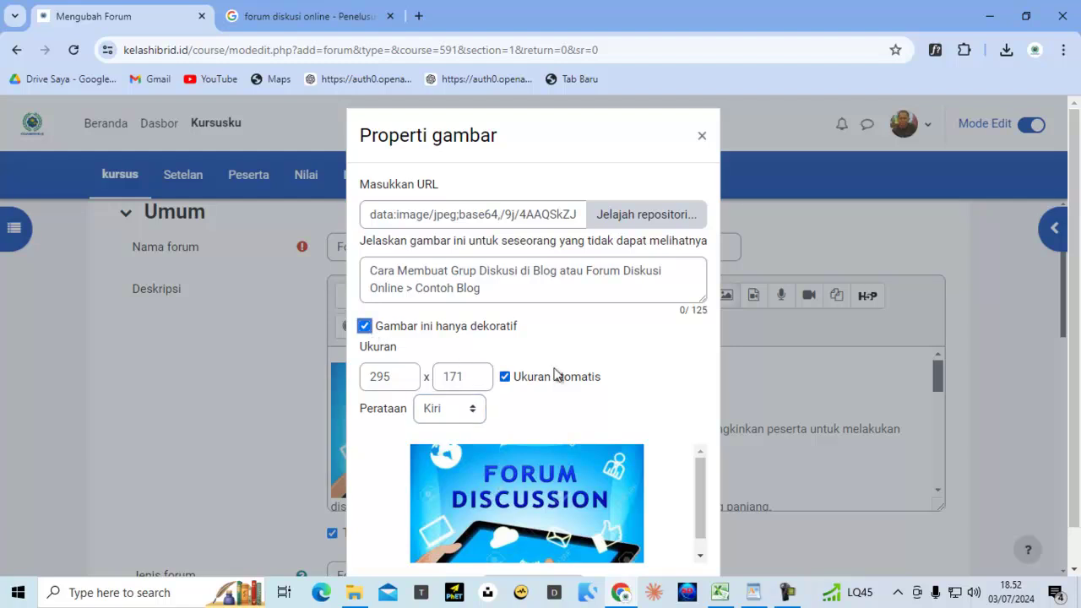
scroll(558, 375, "down", 2)
left_click(527, 556)
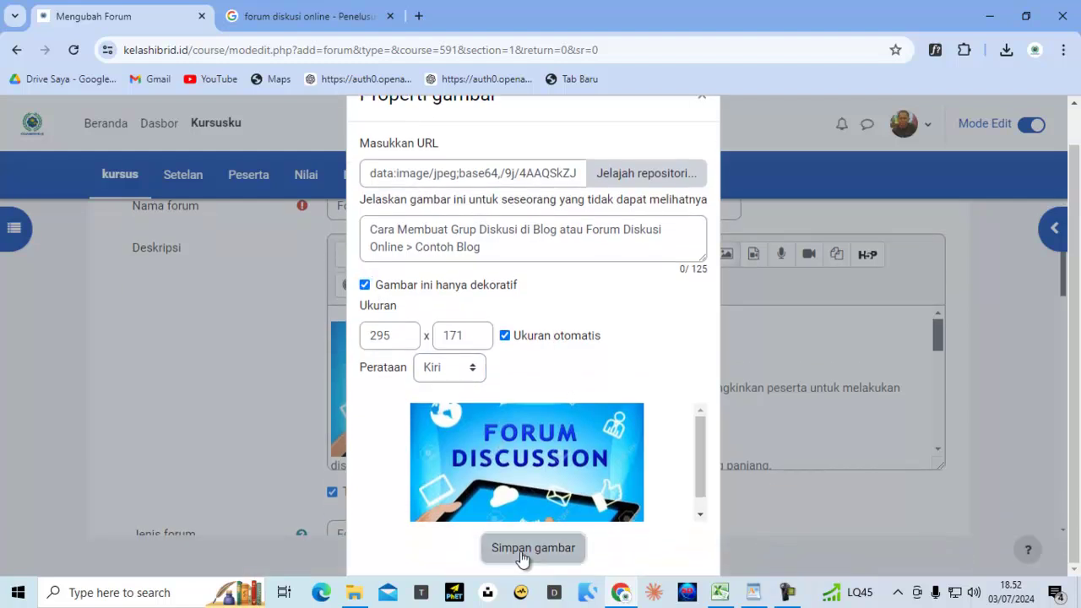
scroll(708, 449, "down", 10)
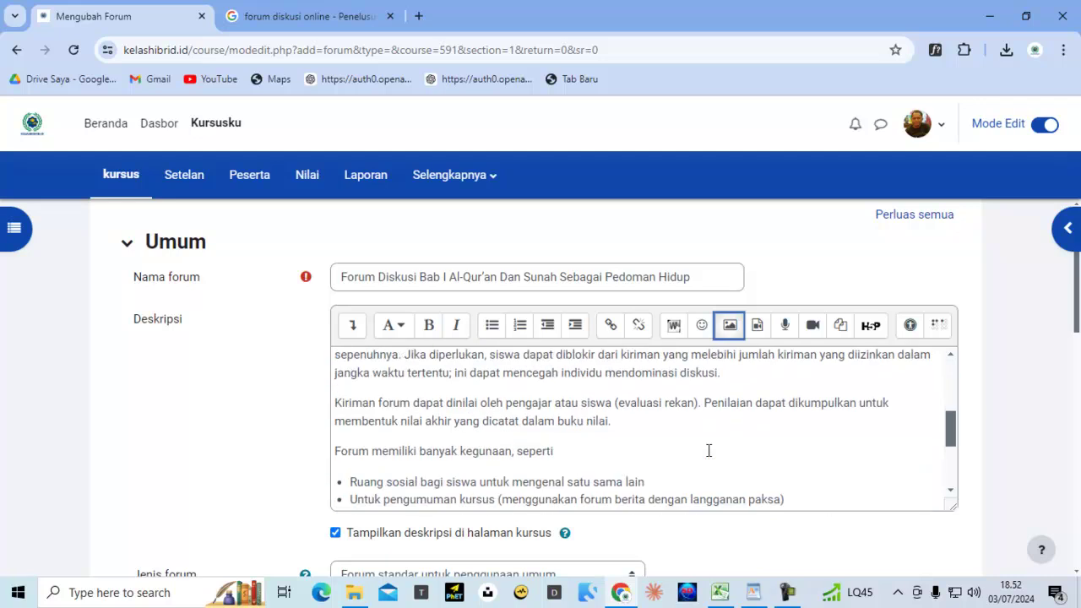
left_click(435, 502)
Set Jenis forum to Forum tanya jawab and expand the Ketersediaan section
scroll(270, 402, "down", 3)
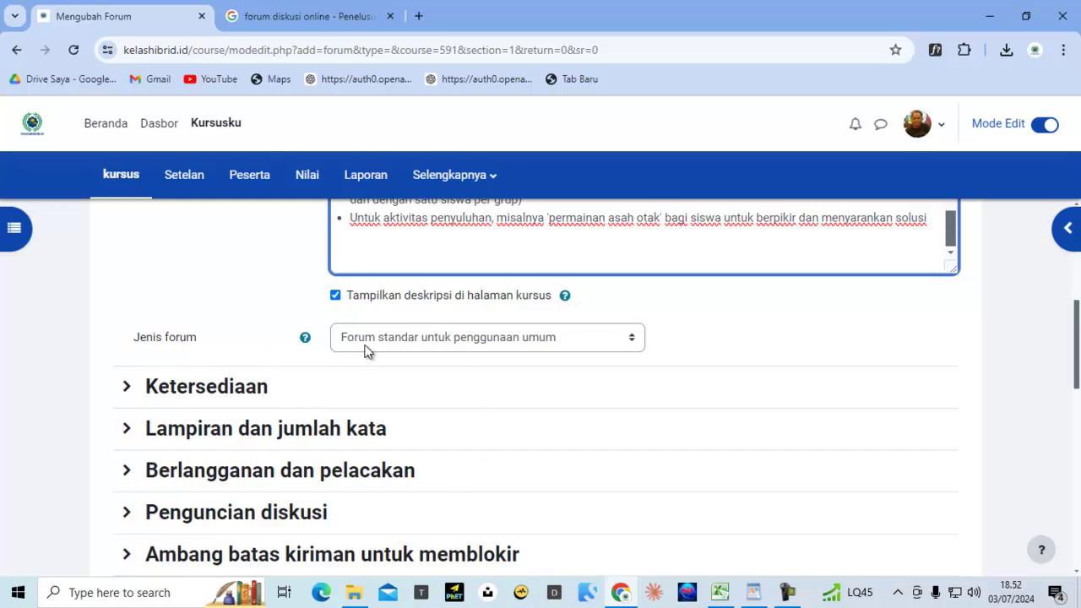
left_click(448, 338)
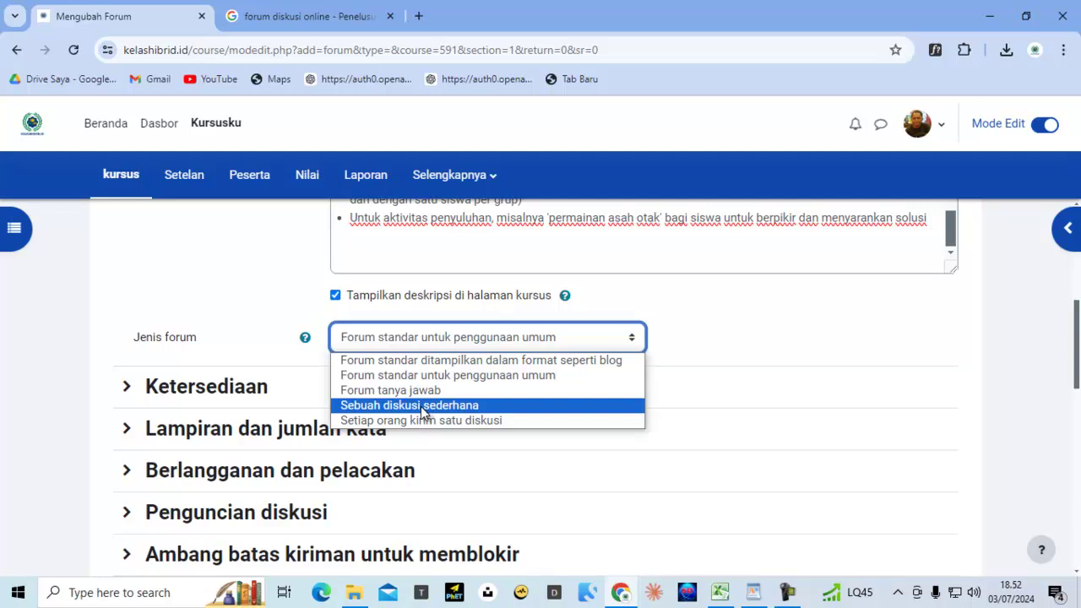
left_click(422, 392)
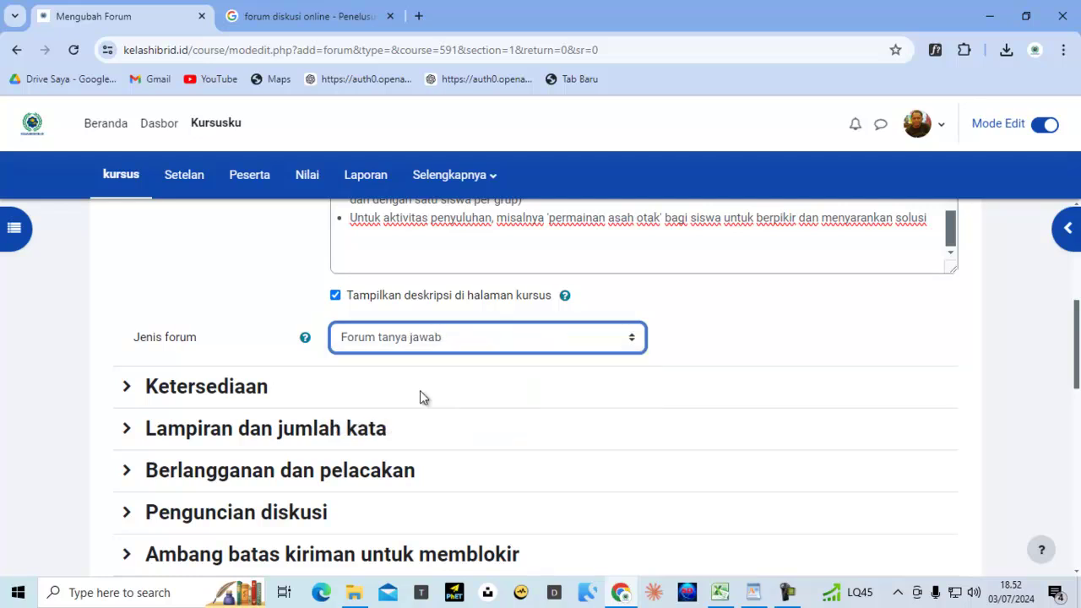
left_click(266, 395)
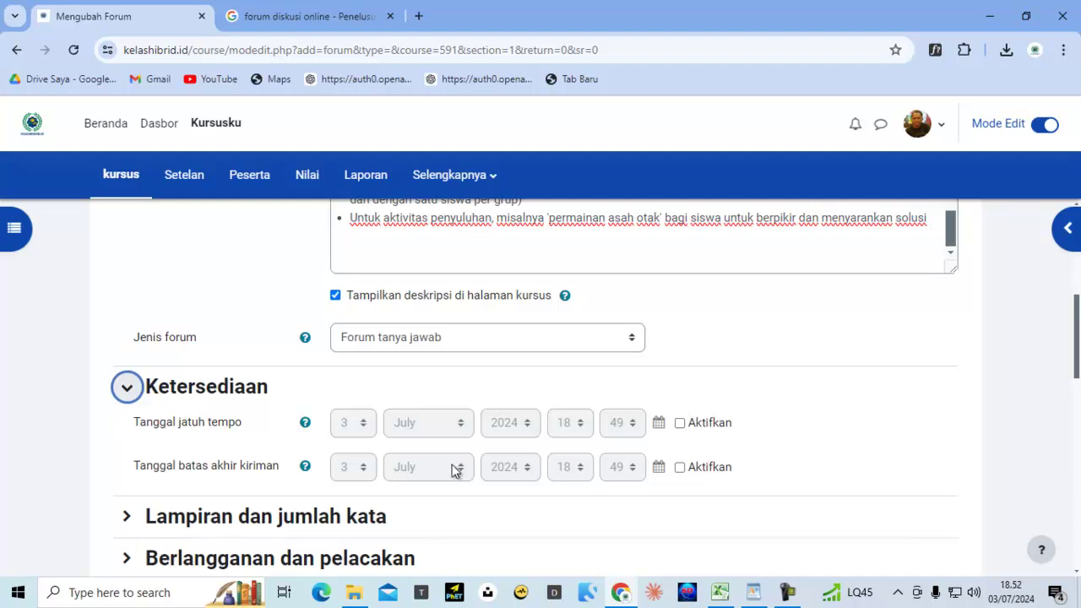
Keep the attachment size at 500 KB, allow 2 attachments per post, and show word count
scroll(454, 472, "down", 2)
left_click(320, 358)
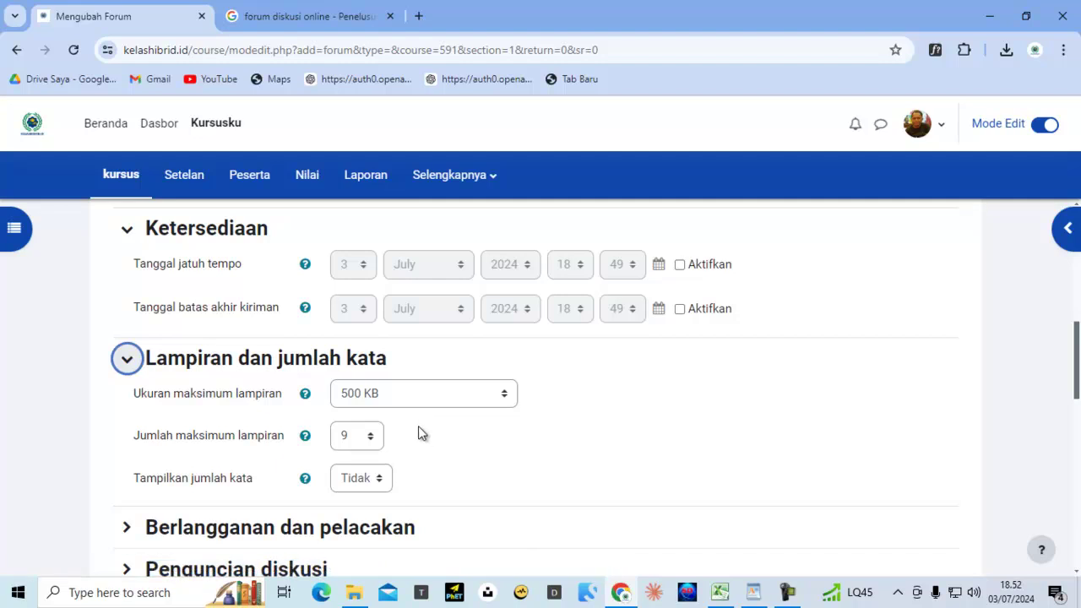
left_click(404, 404)
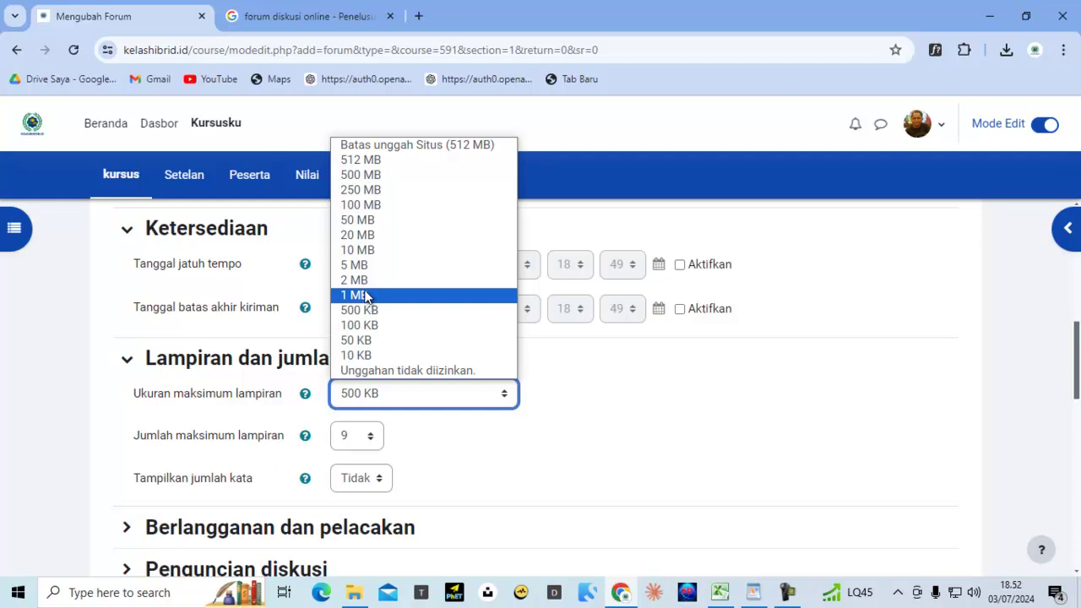
left_click(372, 311)
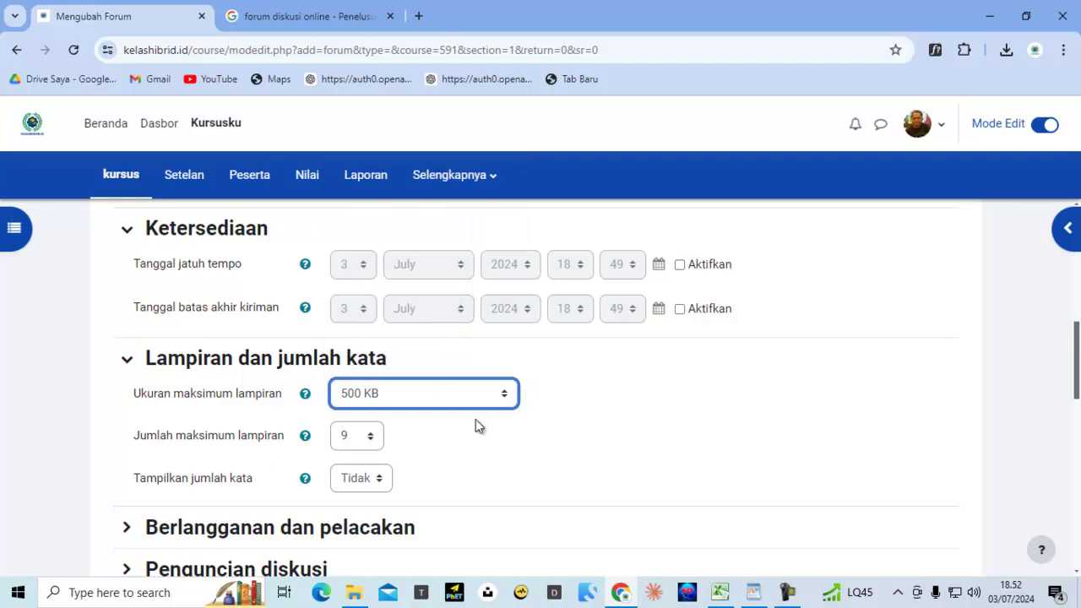
scroll(281, 439, "down", 2)
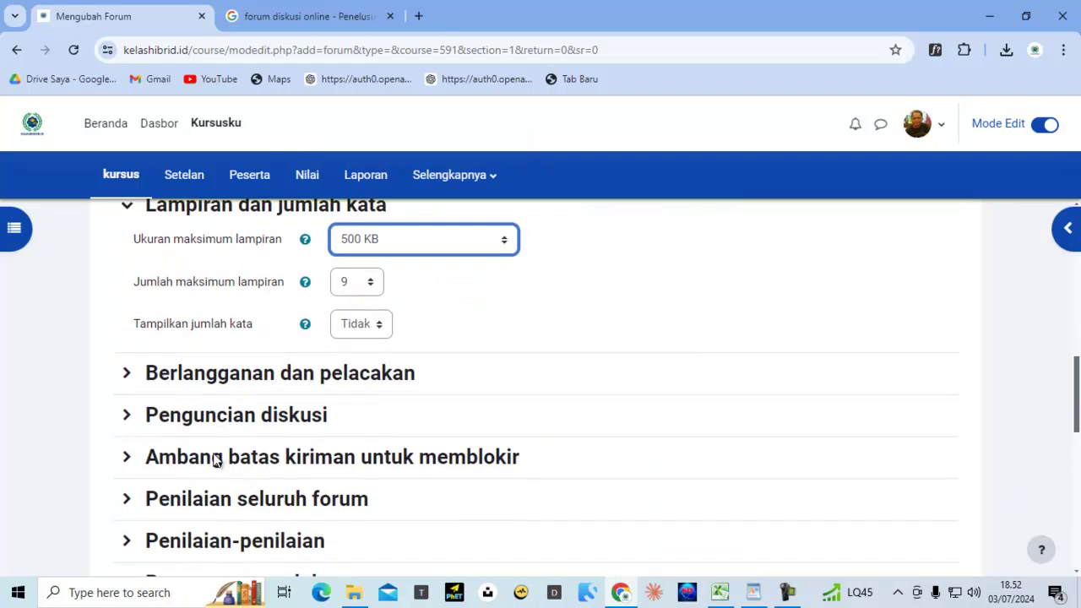
left_click(365, 285)
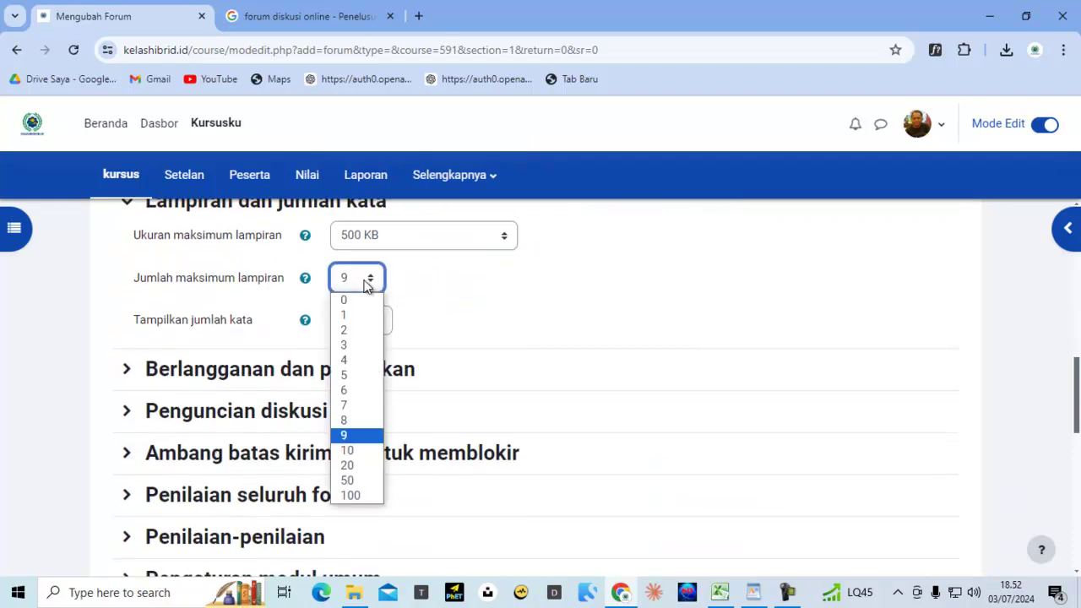
left_click(353, 331)
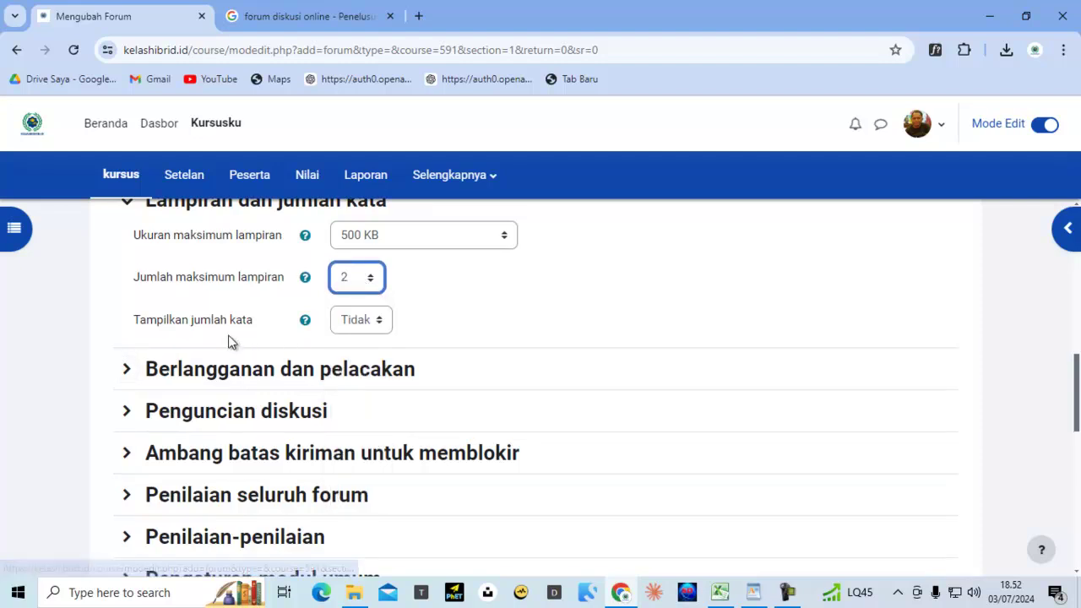
left_click(359, 326)
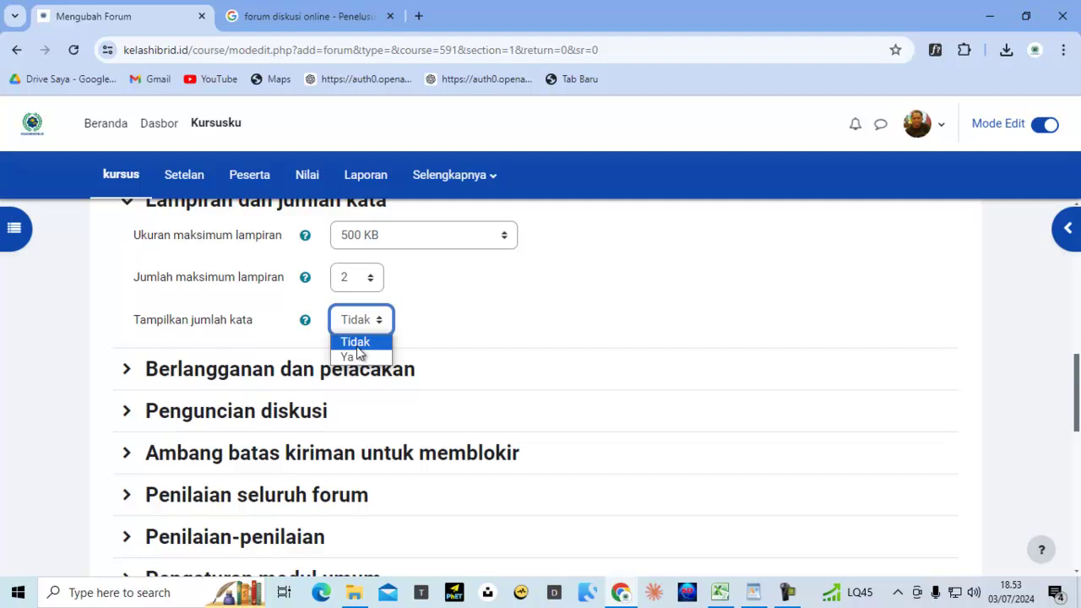
left_click(349, 357)
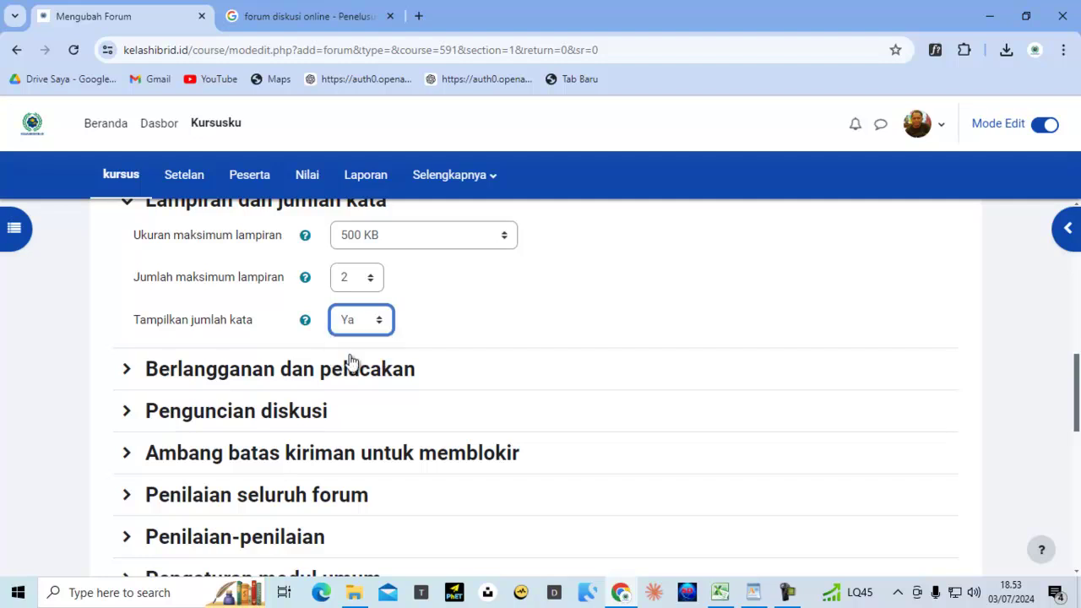
Set subscription to Berlangganan otomatis, keep read tracking Opsional, and set word count display to Tidak
left_click(294, 372)
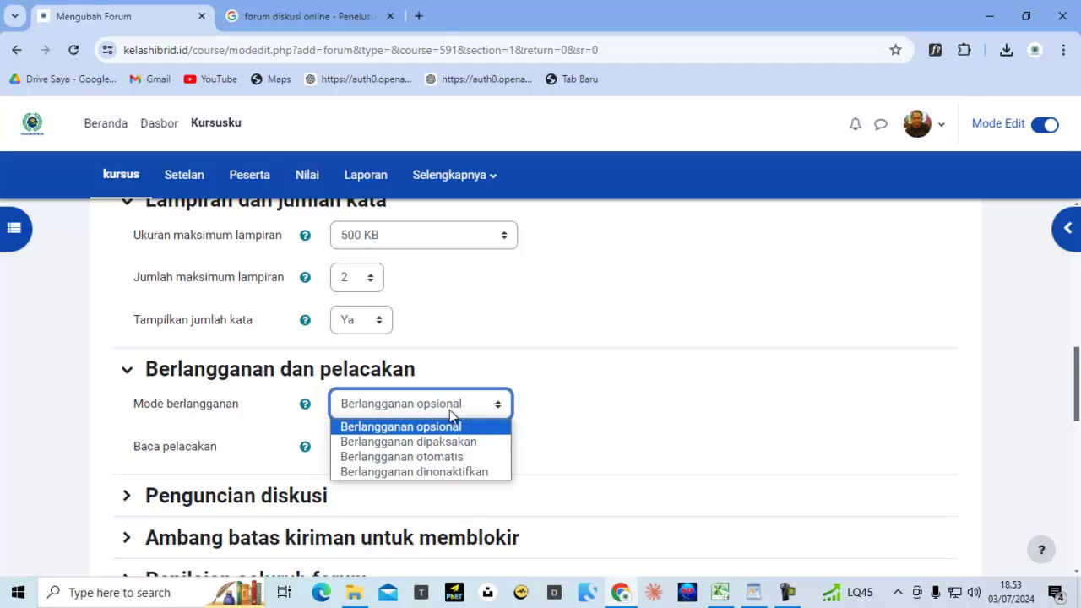
left_click(401, 458)
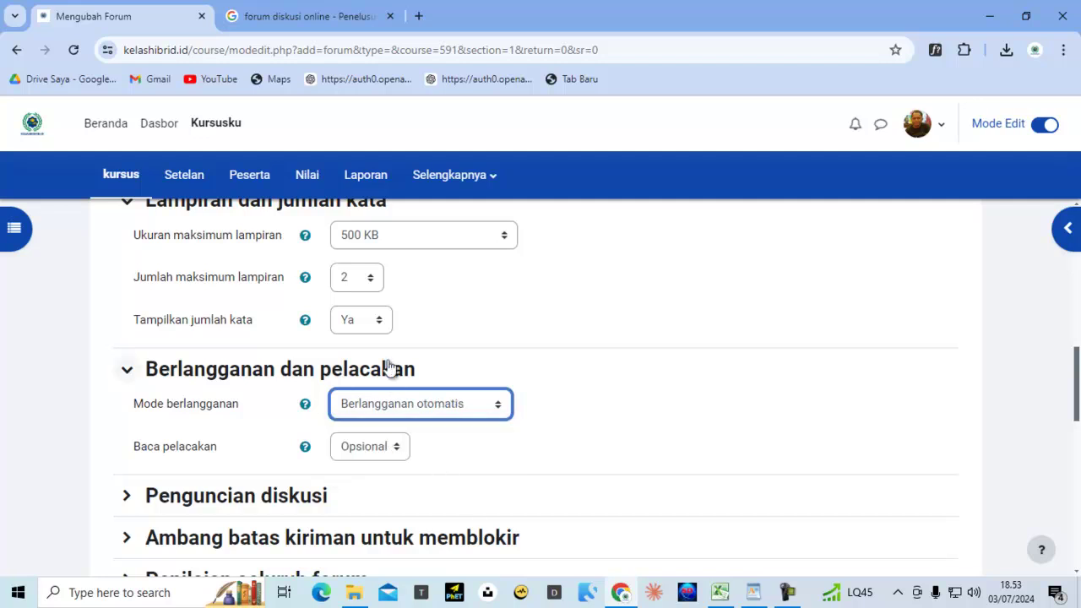
left_click(377, 447)
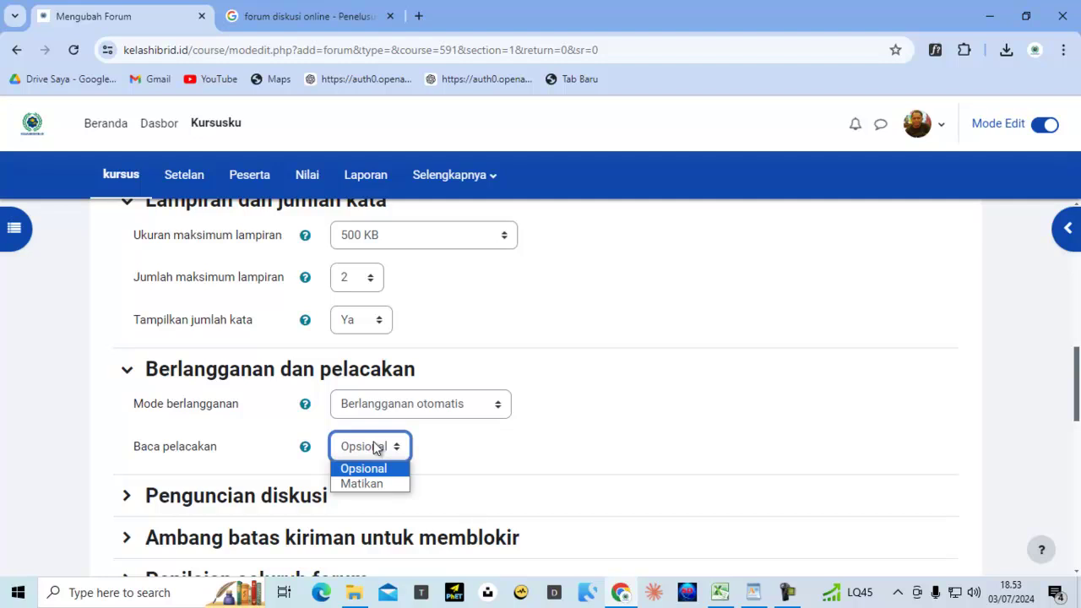
left_click(377, 447)
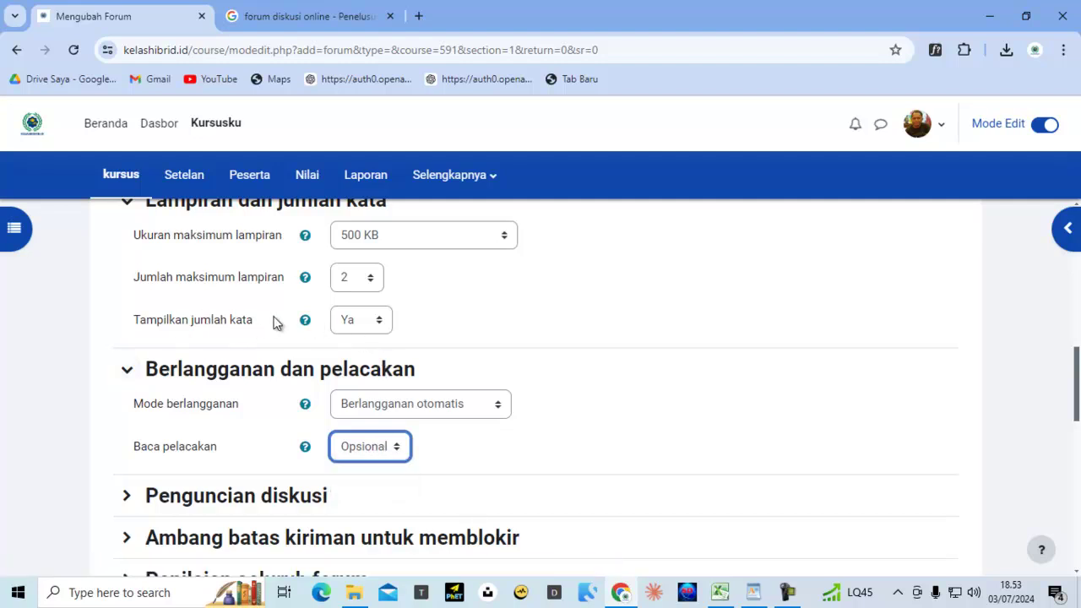
left_click(365, 325)
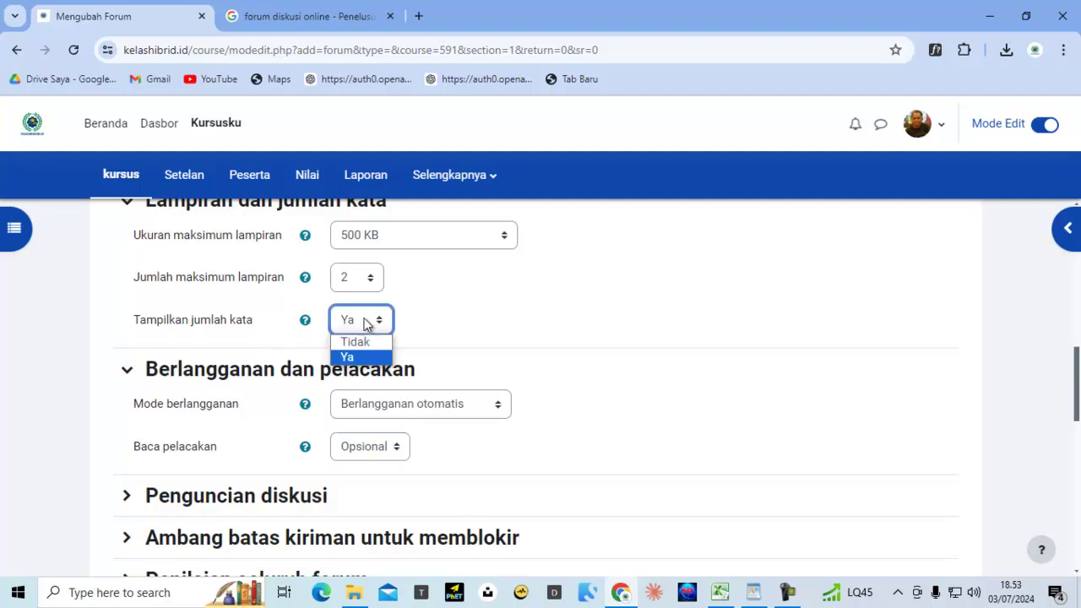
left_click(365, 341)
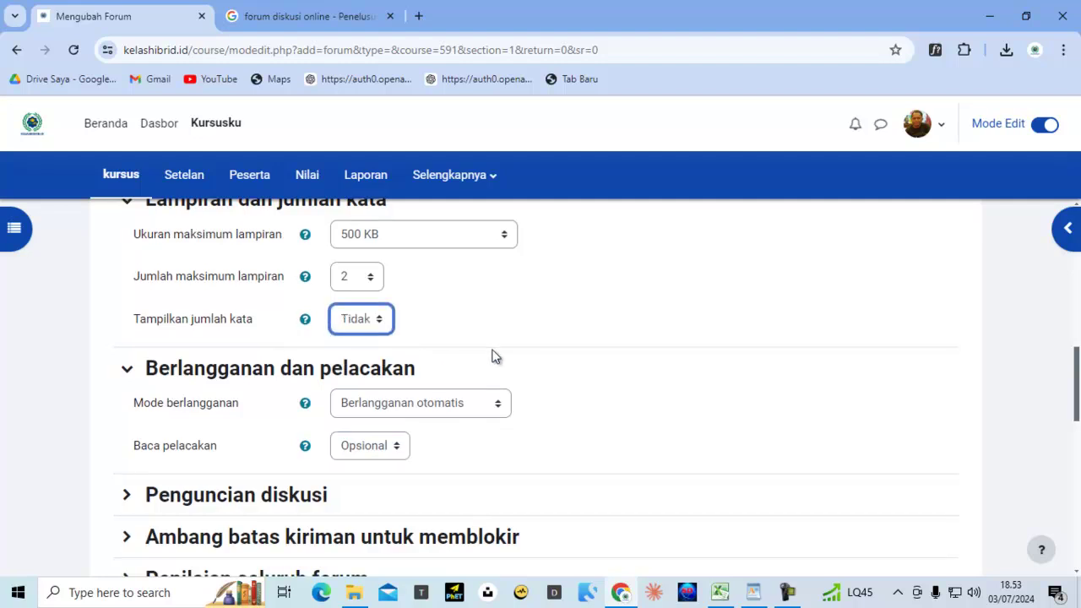
scroll(490, 357, "down", 2)
Expand the discussion locking, blocking threshold, whole-forum grading and ratings sections
left_click(285, 341)
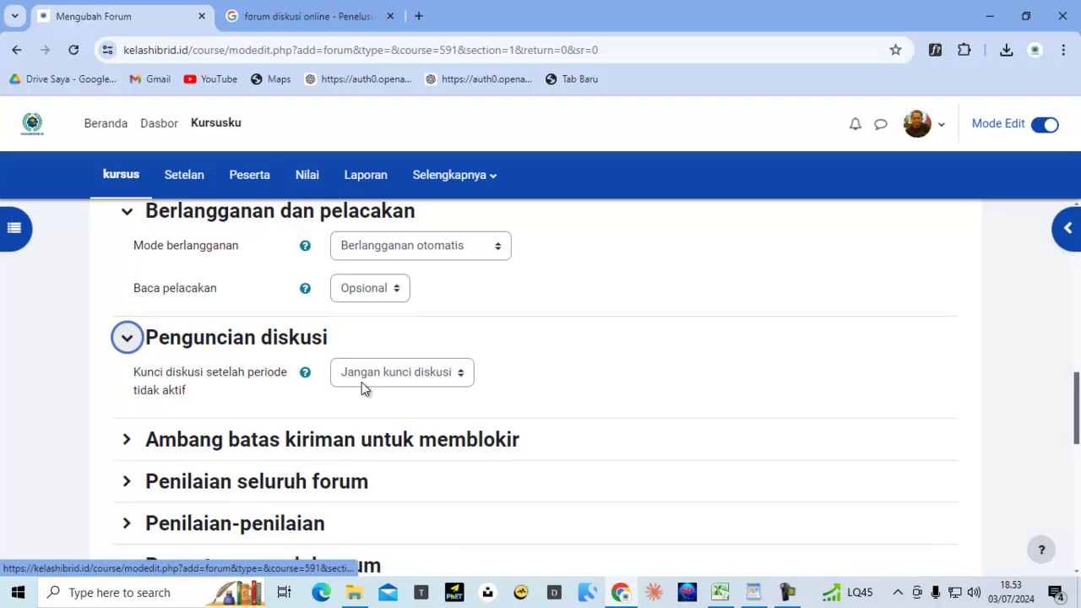
scroll(421, 381, "down", 2)
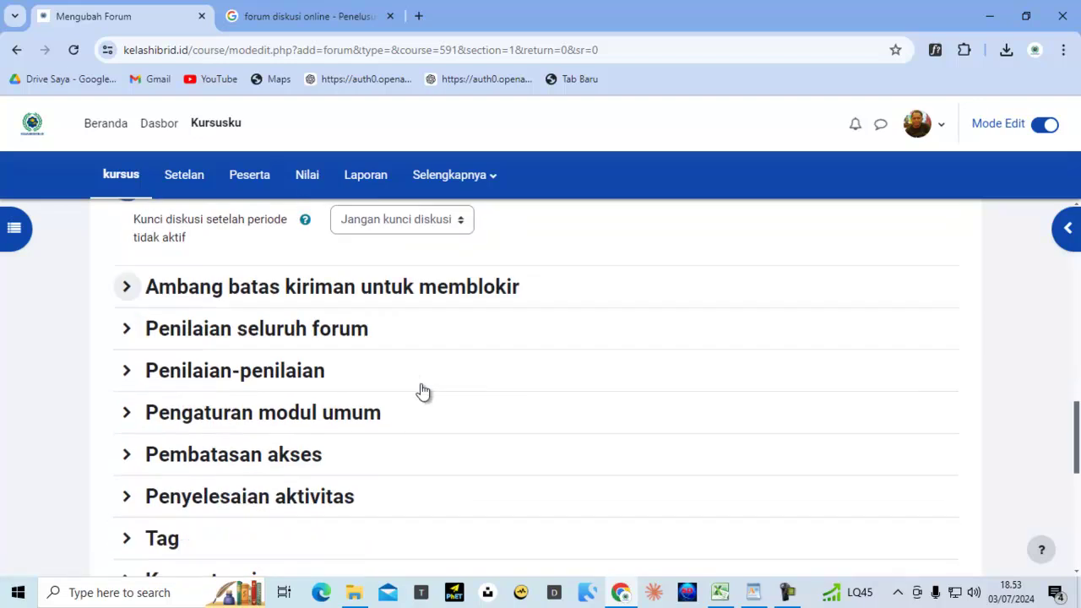
left_click(363, 293)
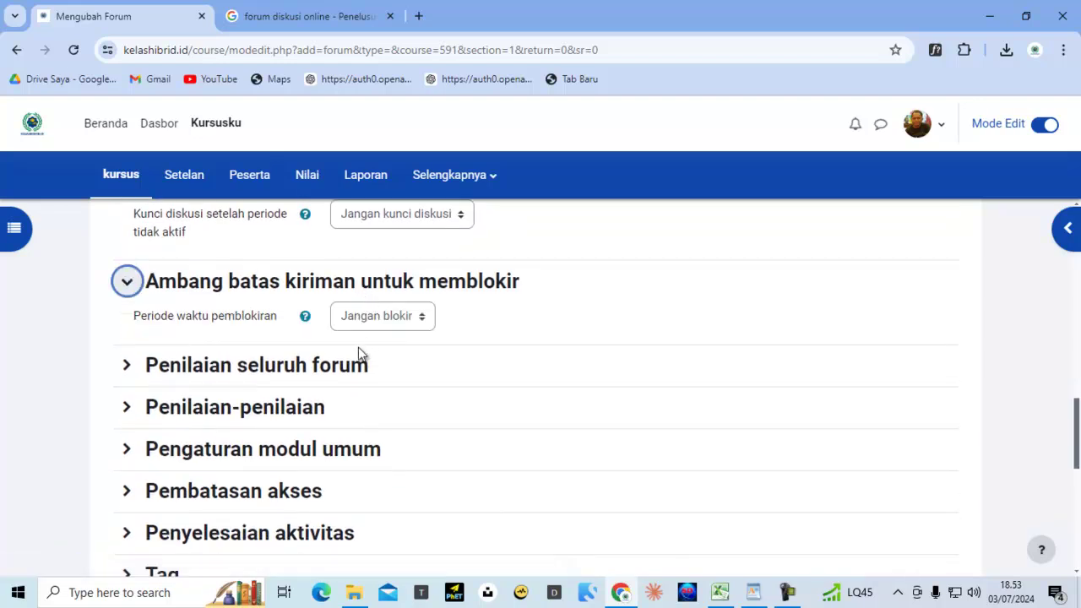
left_click(328, 377)
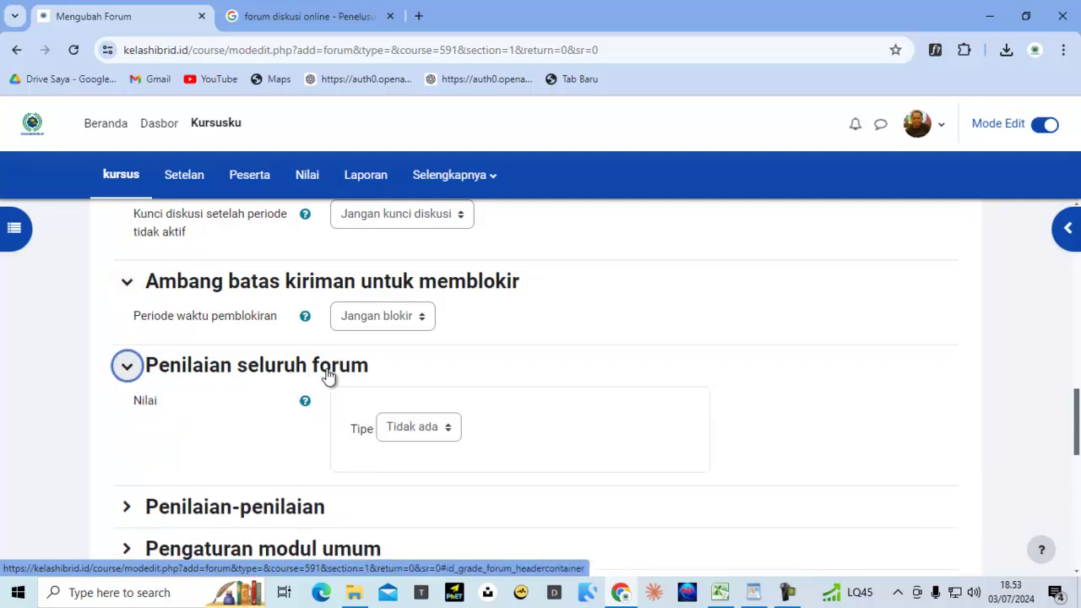
scroll(465, 400, "down", 1)
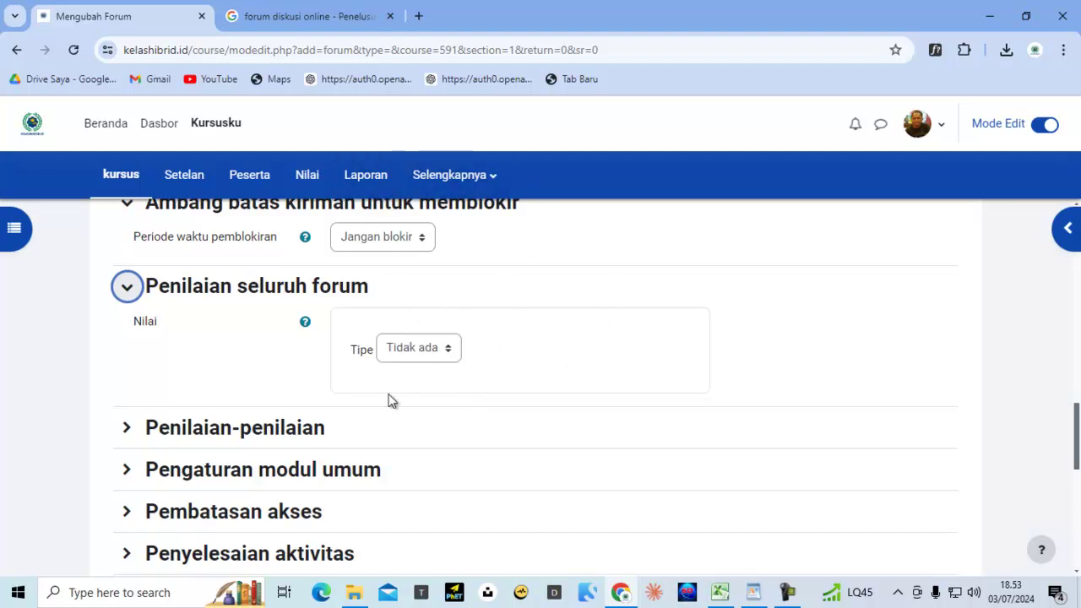
left_click(237, 428)
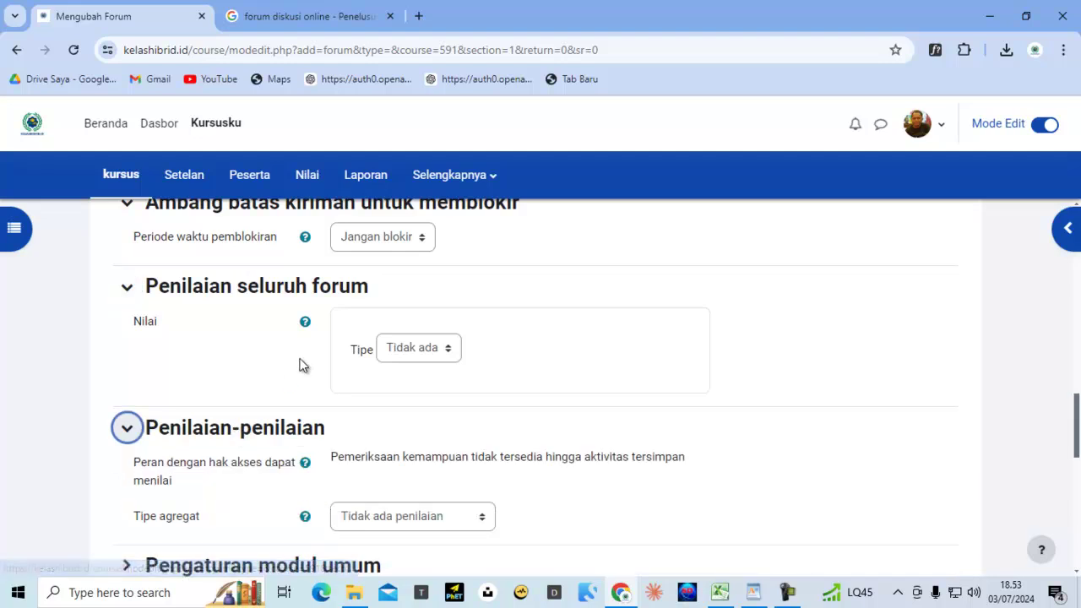
scroll(302, 367, "down", 2)
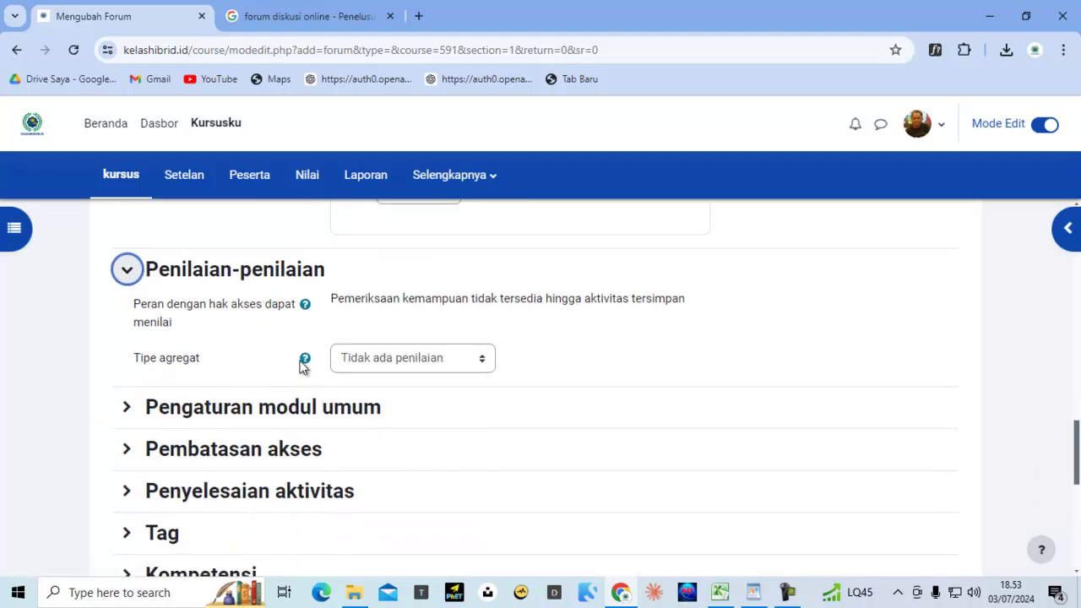
Set rating aggregation to Penilaian maksimum, keep the Poin type, and change the maximum grade to 90
left_click(373, 362)
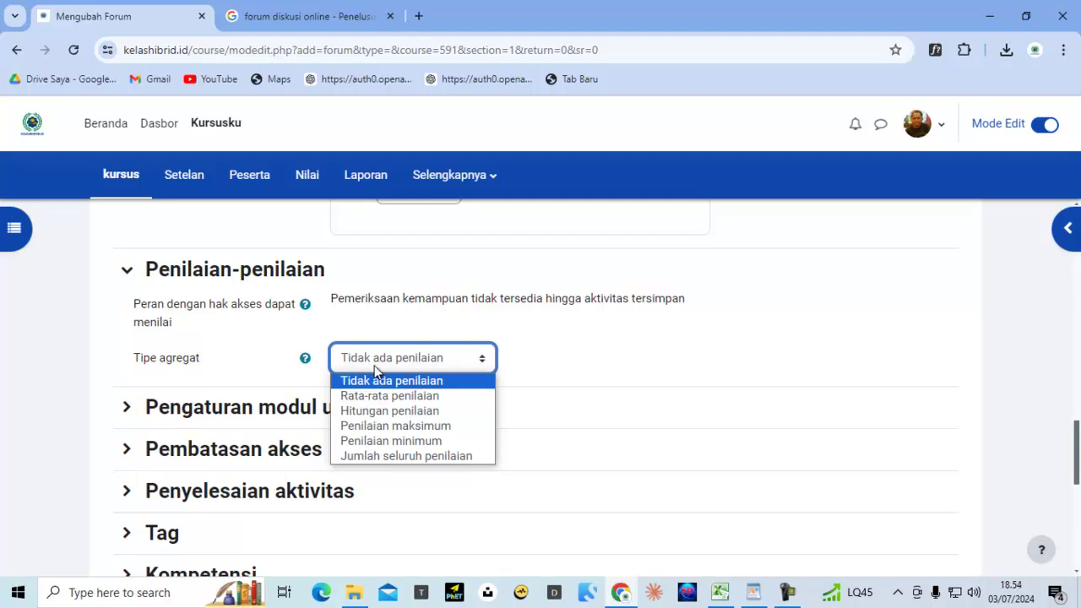
left_click(422, 426)
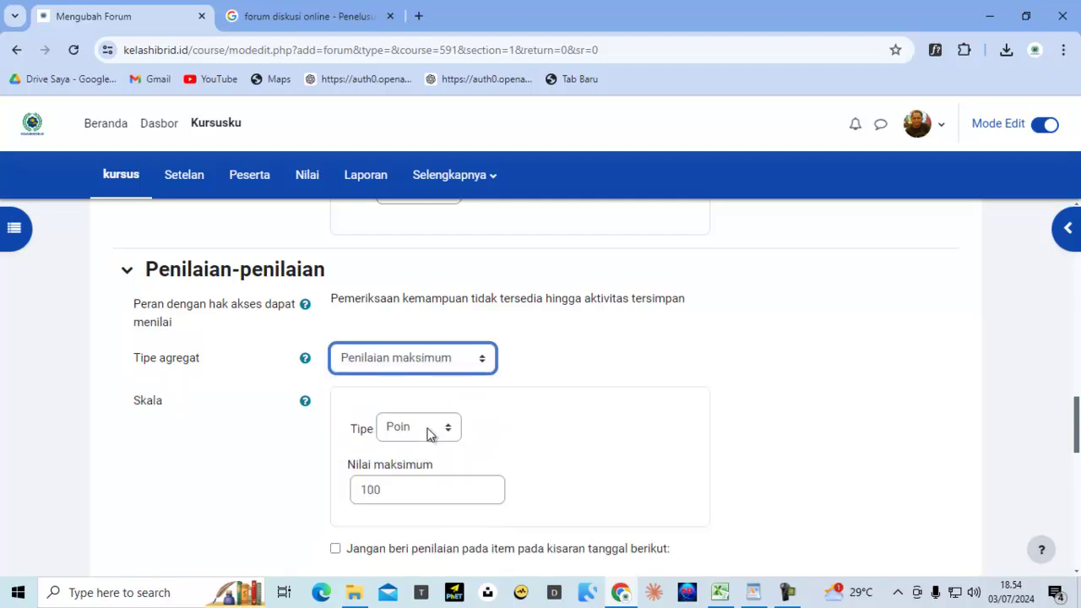
scroll(575, 417, "down", 2)
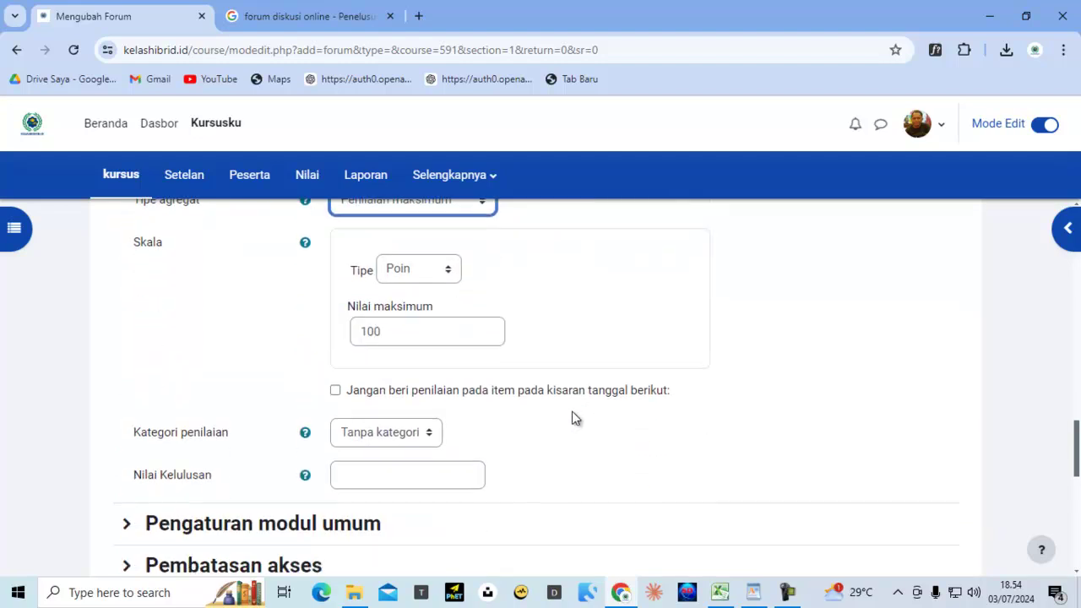
left_click(421, 271)
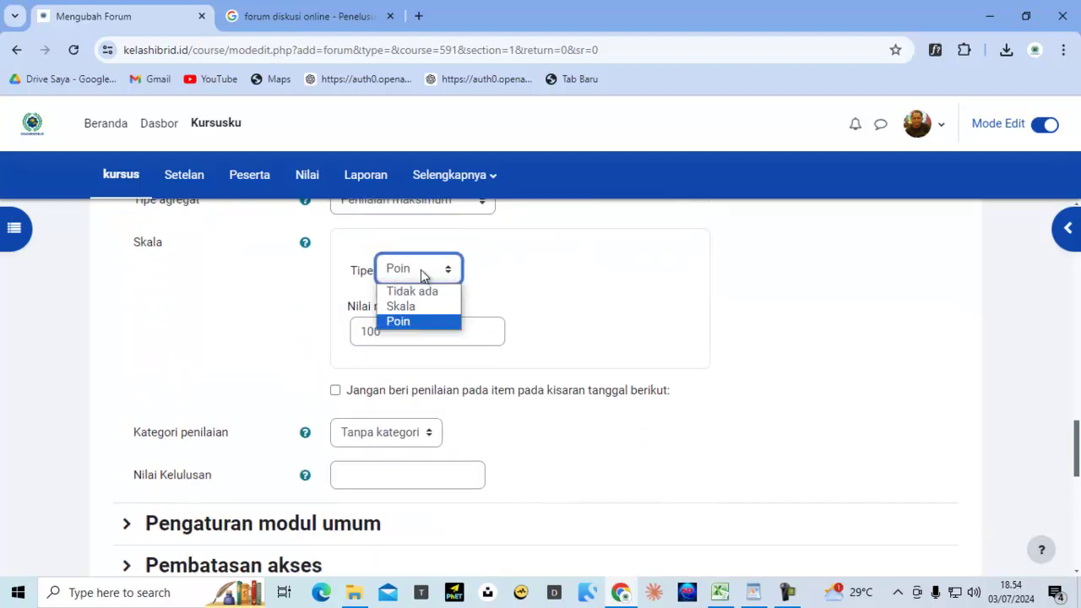
left_click(400, 322)
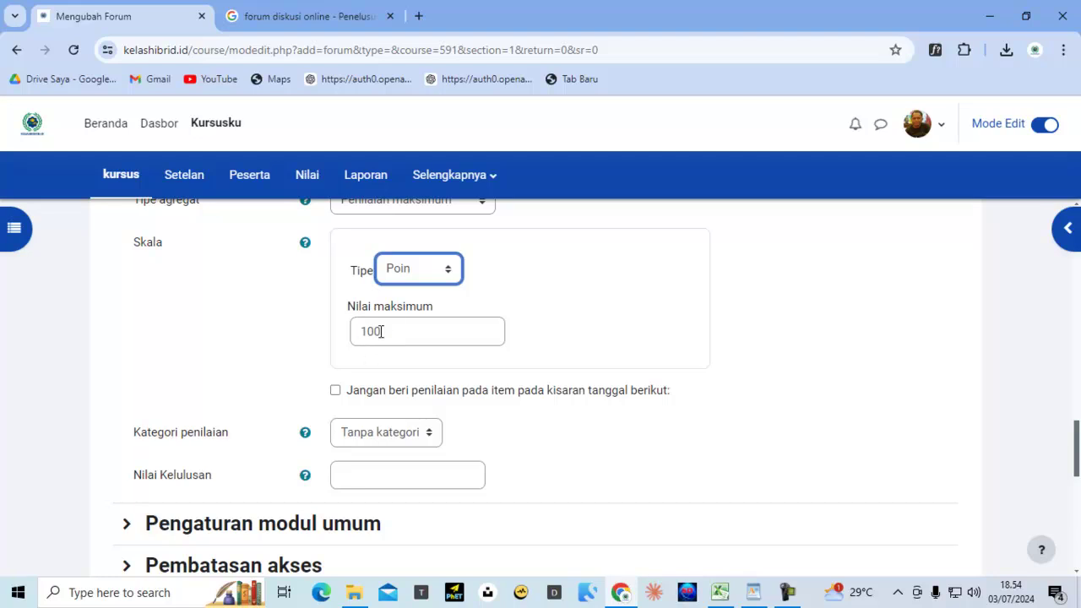
left_click(383, 332)
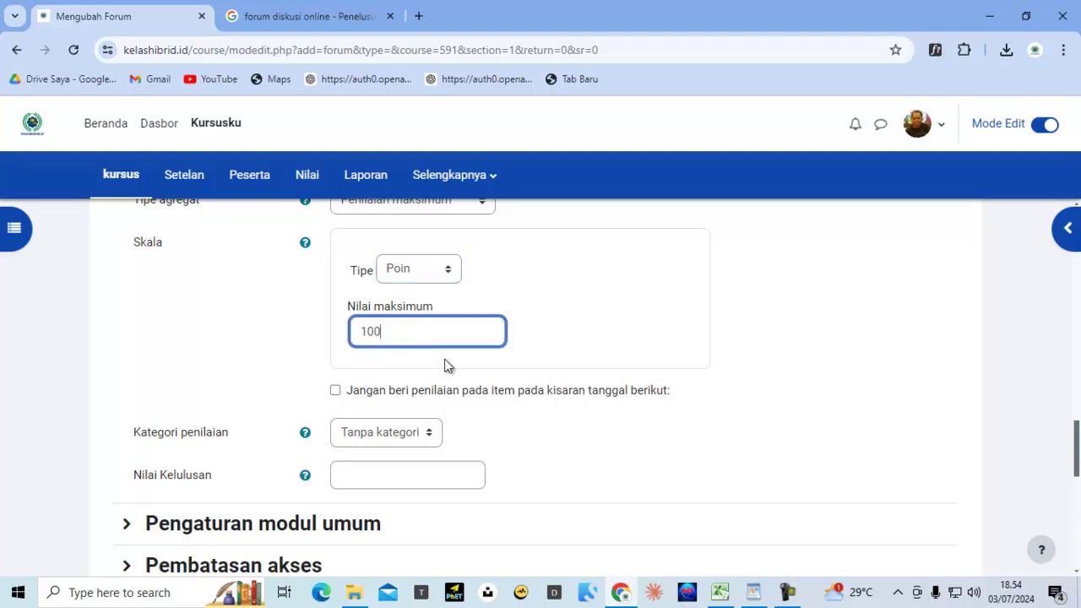
key("BackSpace")
key("BackSpace")
key("BackSpace")
type("90")
Keep the grade category as Tanpa kategori and enter a passing grade of 70
scroll(448, 365, "down", 2)
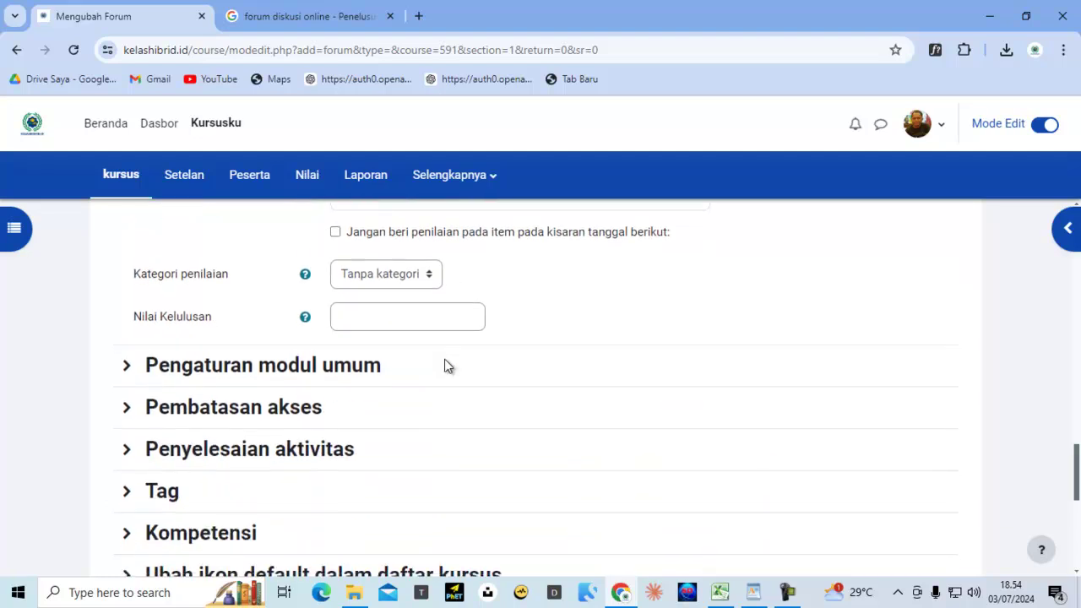
left_click(380, 277)
left_click(381, 303)
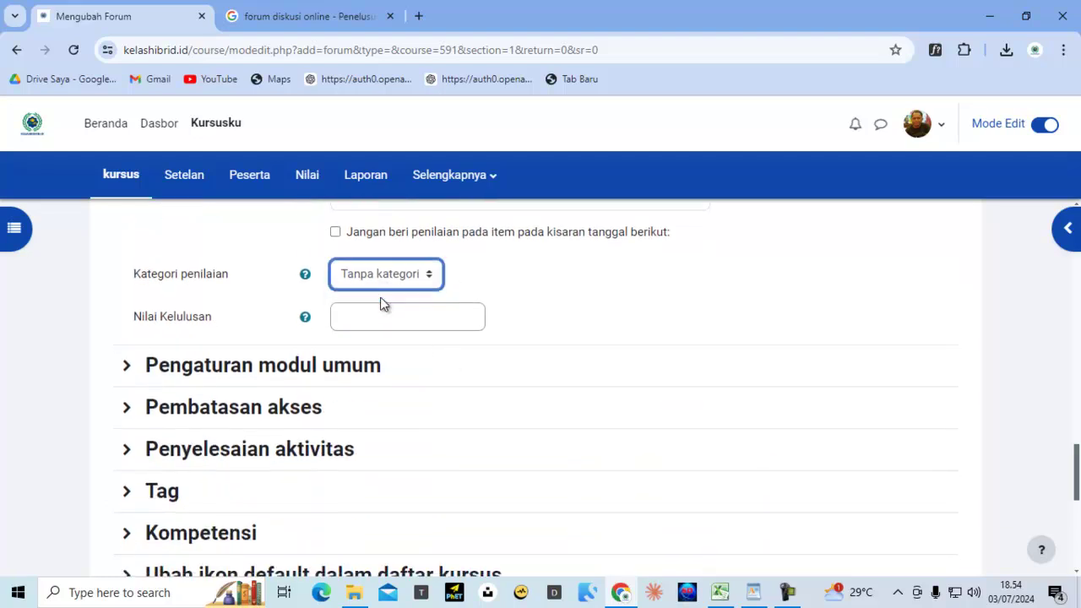
left_click(361, 320)
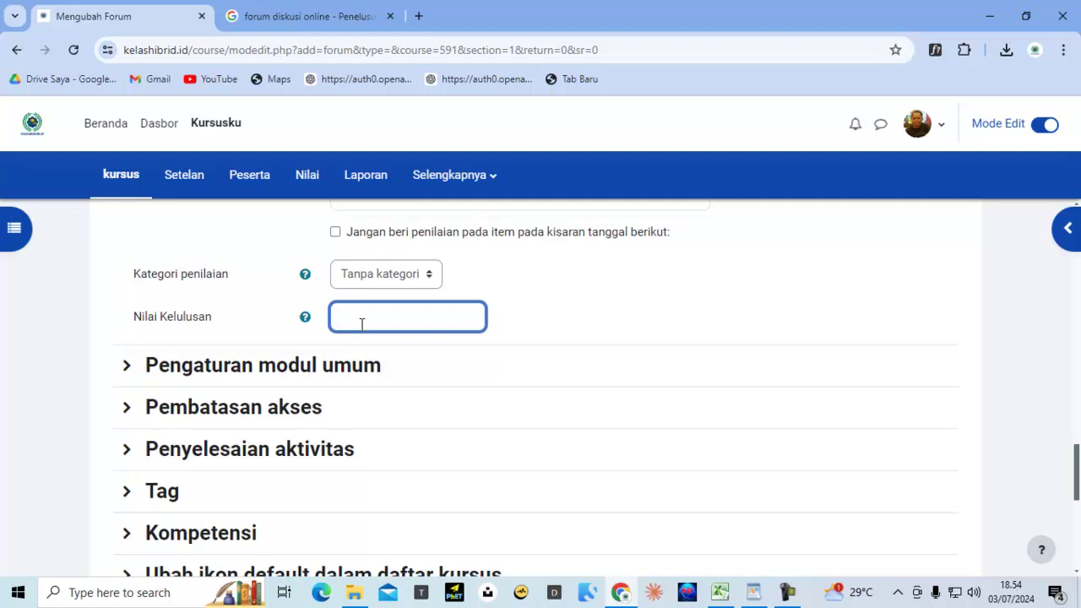
type("70")
scroll(345, 301, "down", 1)
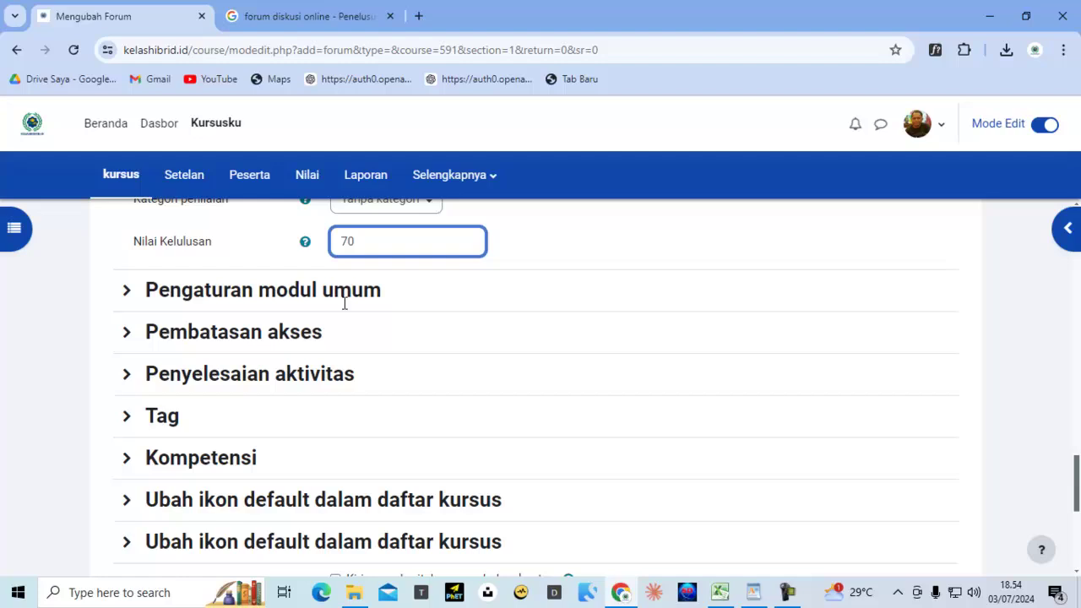
Expand the Pengaturan modul umum, Pembatasan akses and Penyelesaian aktivitas sections
left_click(285, 296)
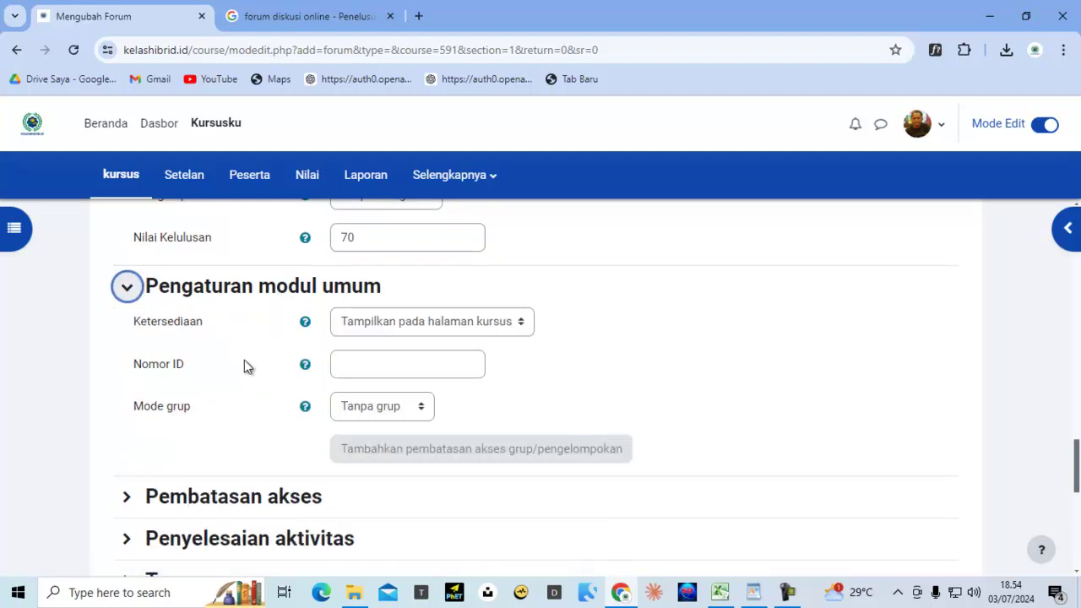
scroll(243, 367, "down", 2)
left_click(238, 338)
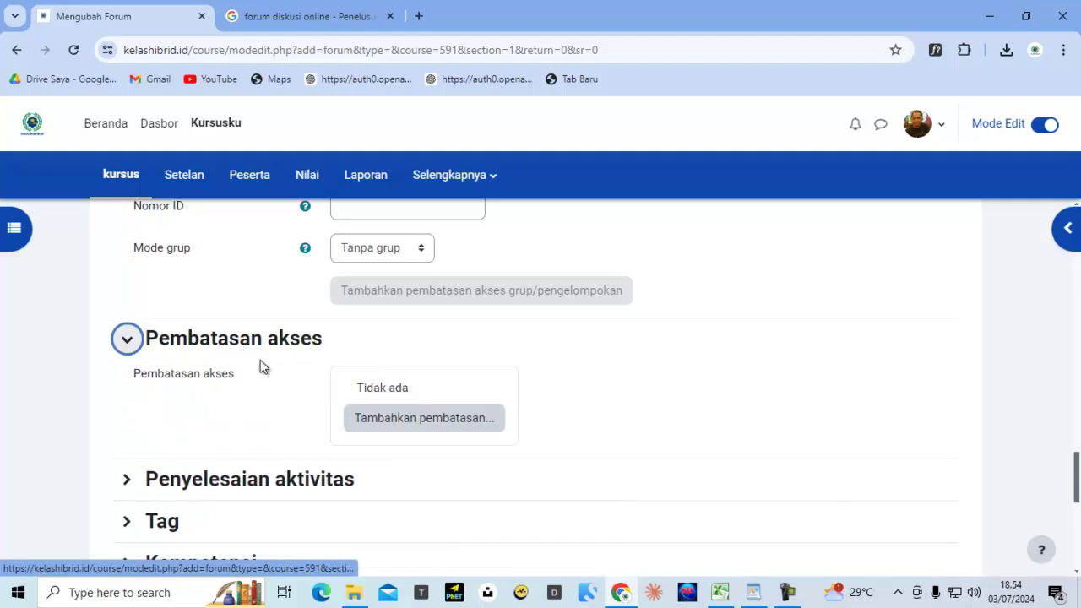
scroll(332, 369, "down", 3)
left_click(294, 246)
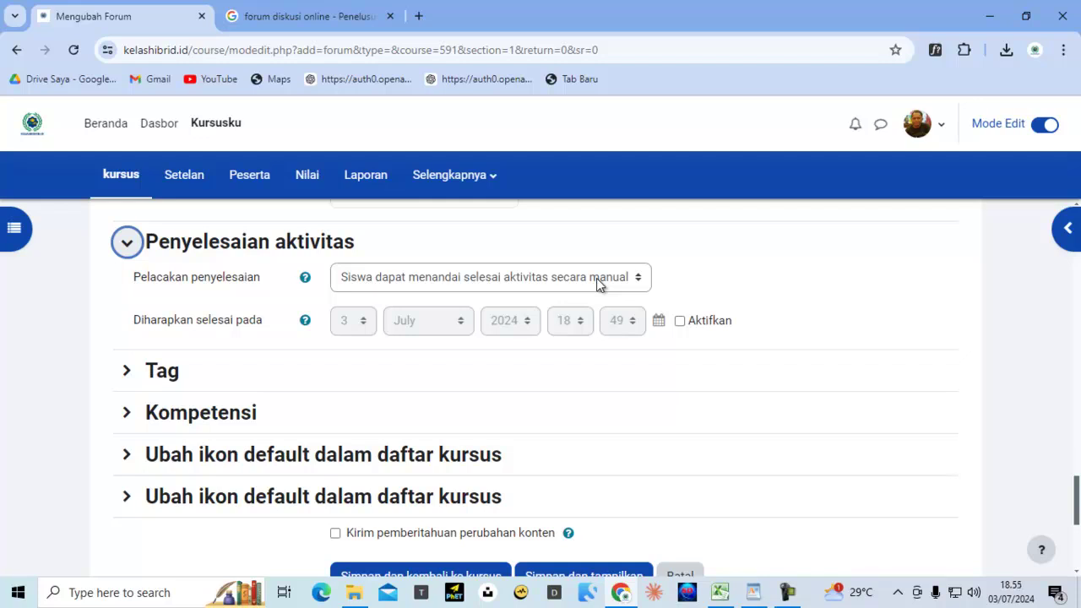
left_click(159, 380)
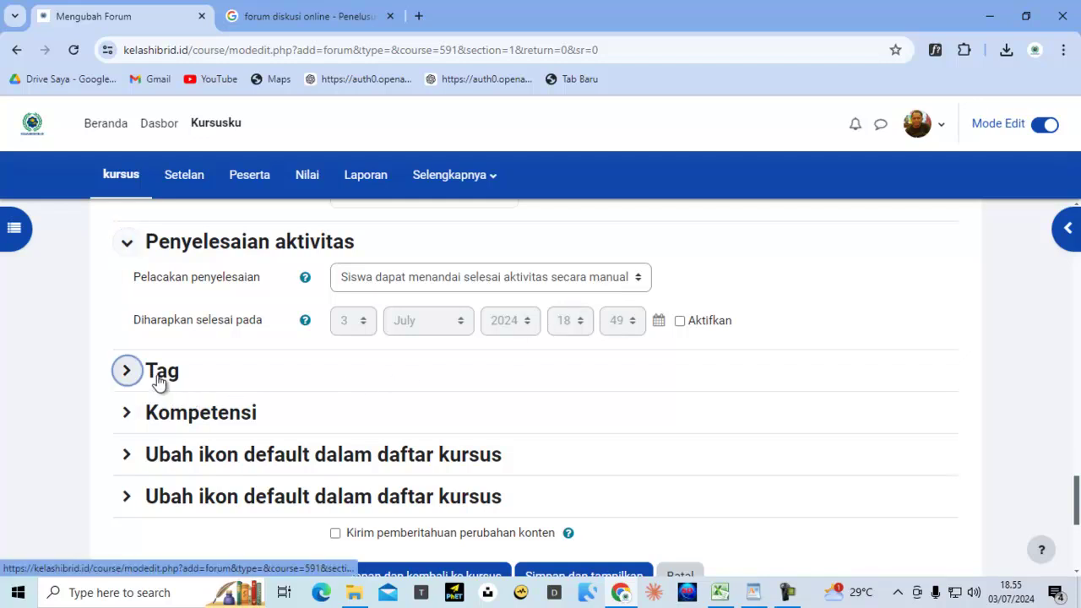
left_click(402, 443)
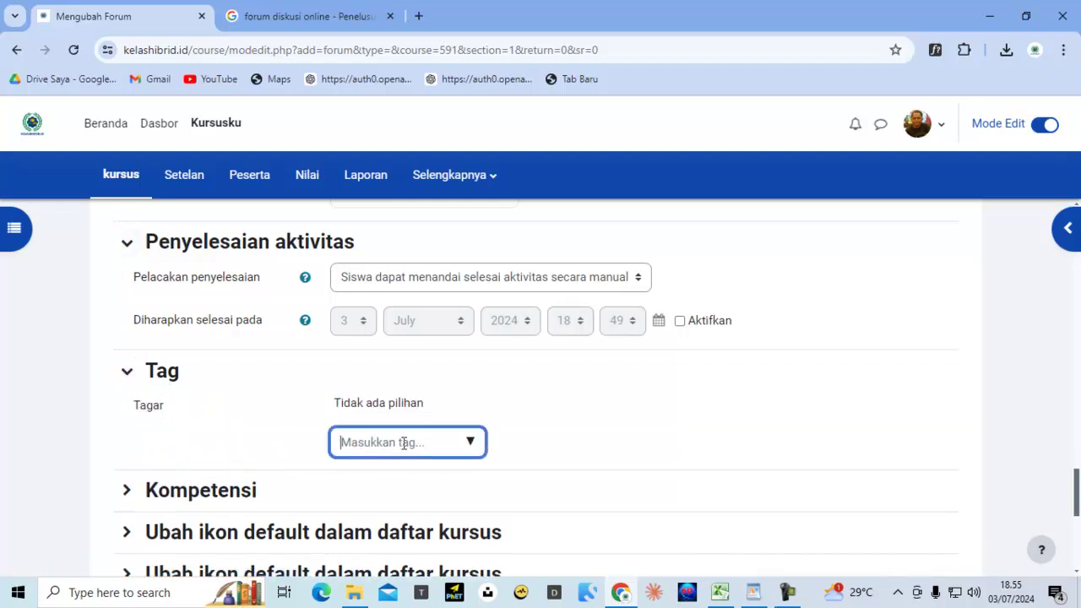
type("diskusi")
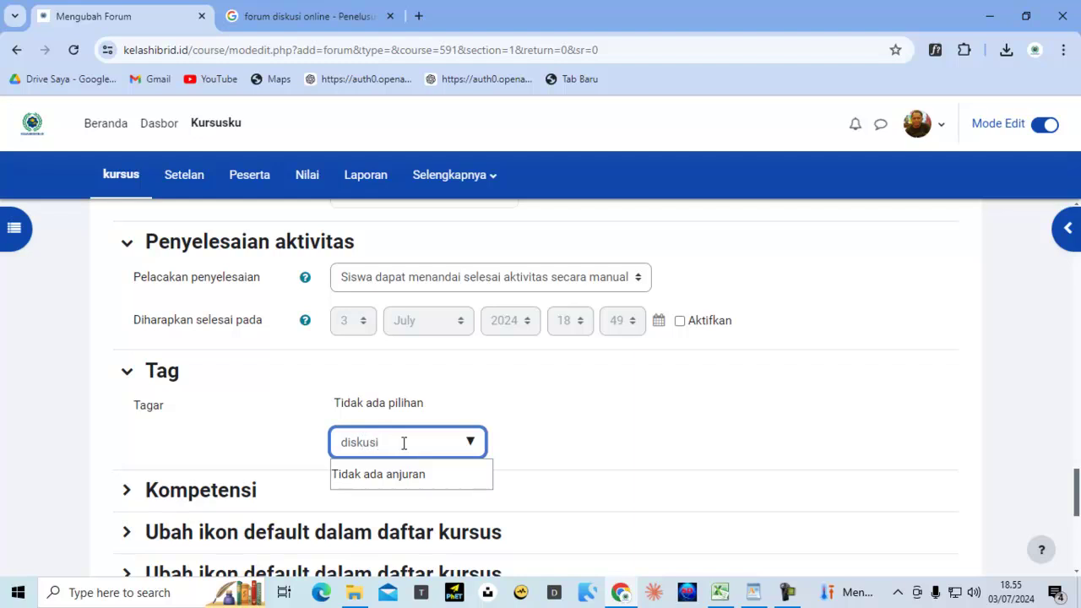
key("Return")
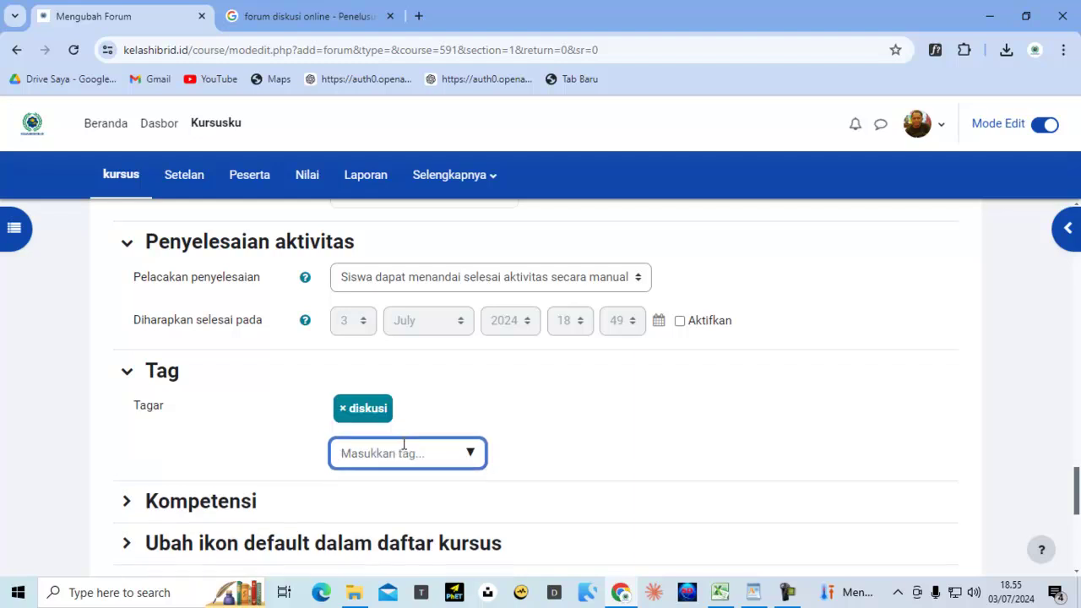
type("fo")
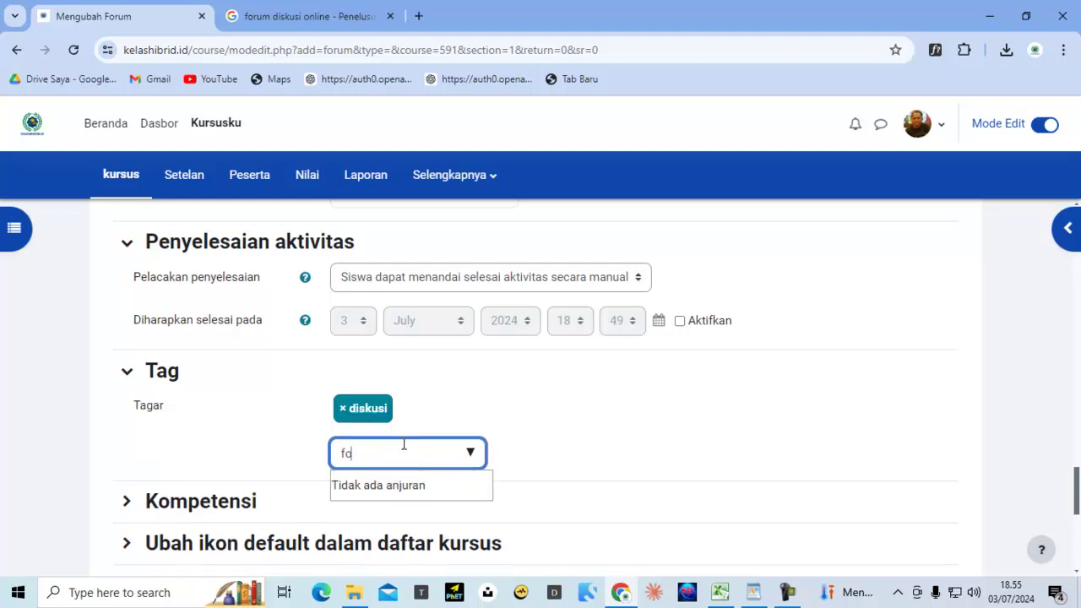
type("rum")
key("Return")
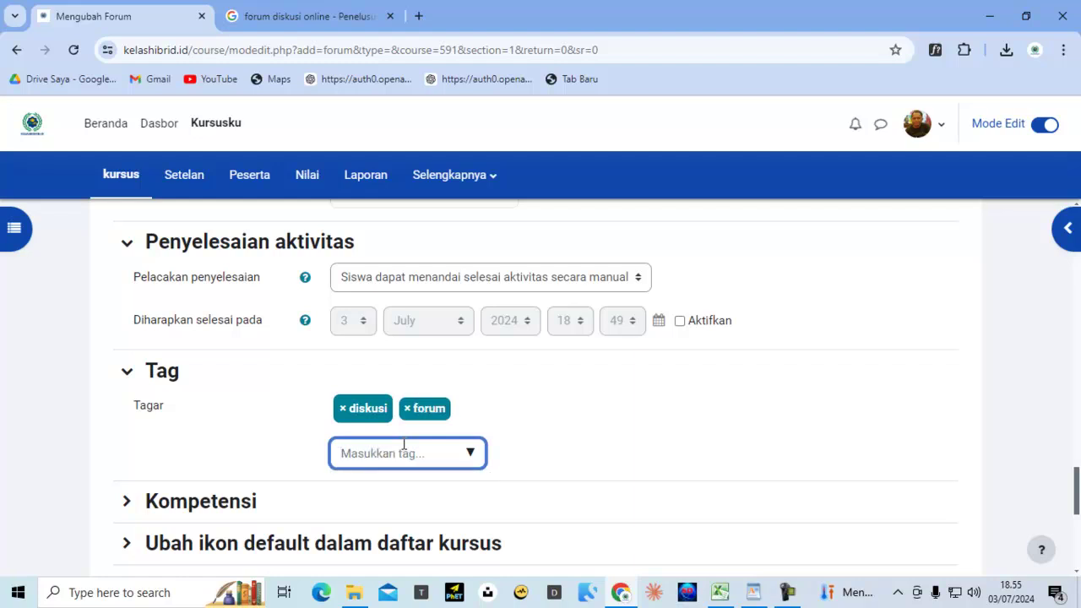
scroll(401, 423, "down", 2)
scroll(403, 435, "down", 2)
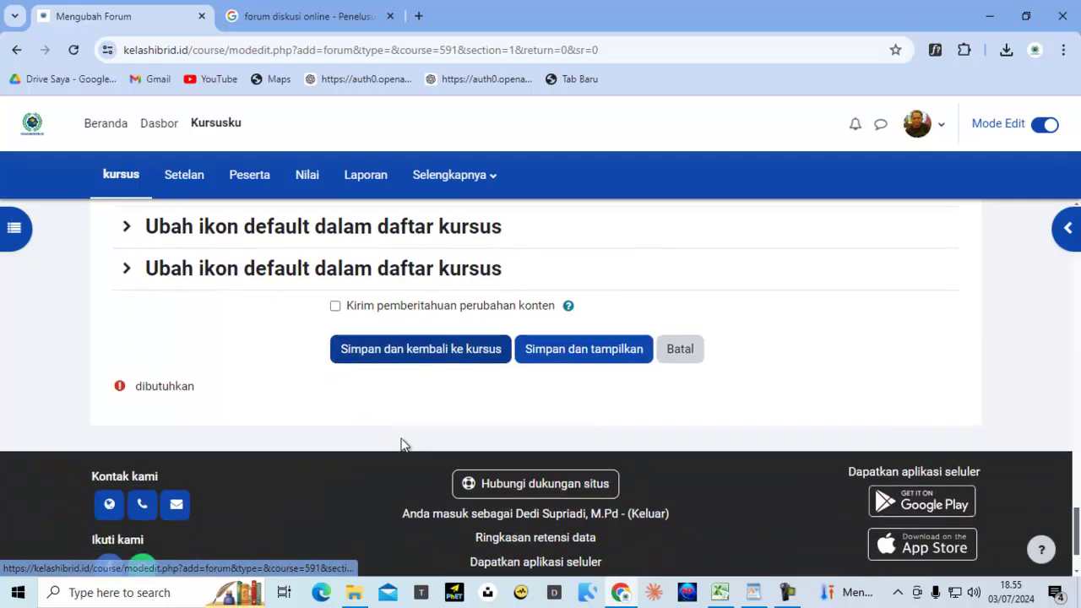
Save and display the forum, then open a new Tambahkan topik diskusi form
left_click(581, 353)
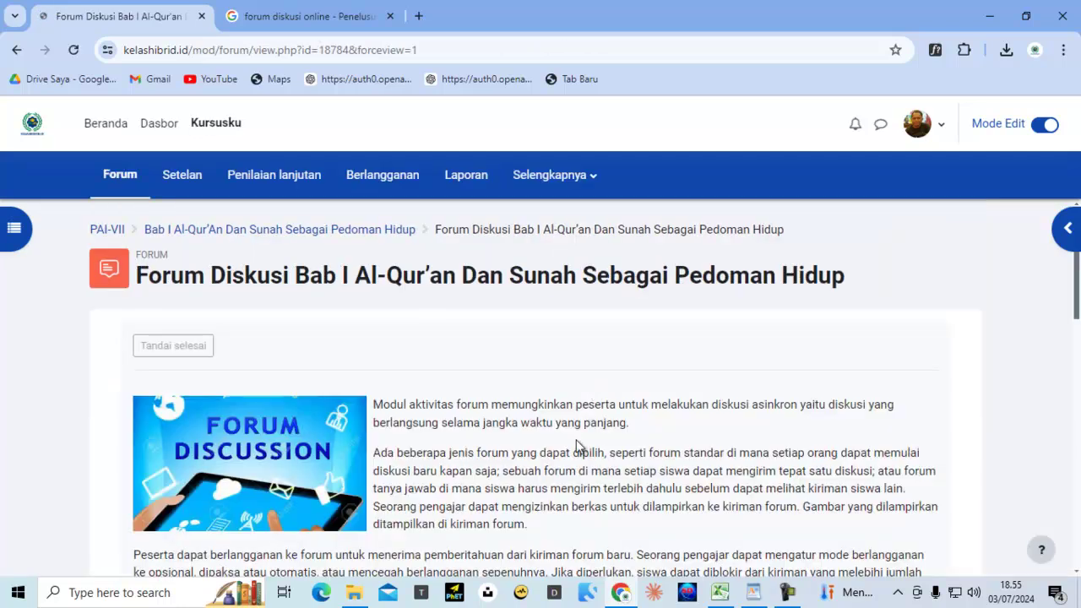
scroll(575, 443, "down", 4)
scroll(575, 442, "down", 3)
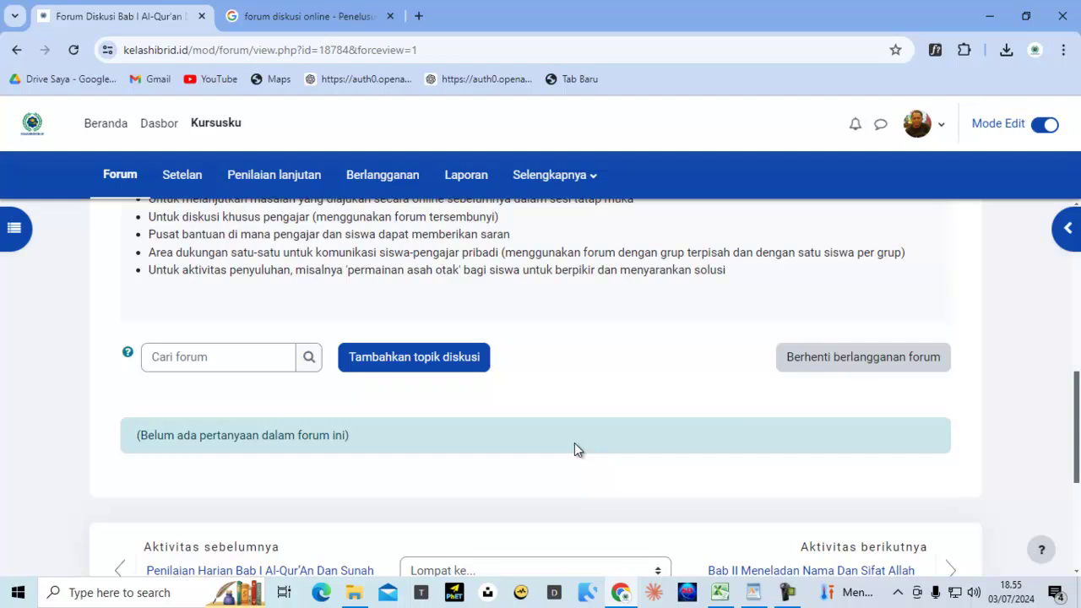
scroll(574, 449, "up", 5)
scroll(573, 455, "down", 5)
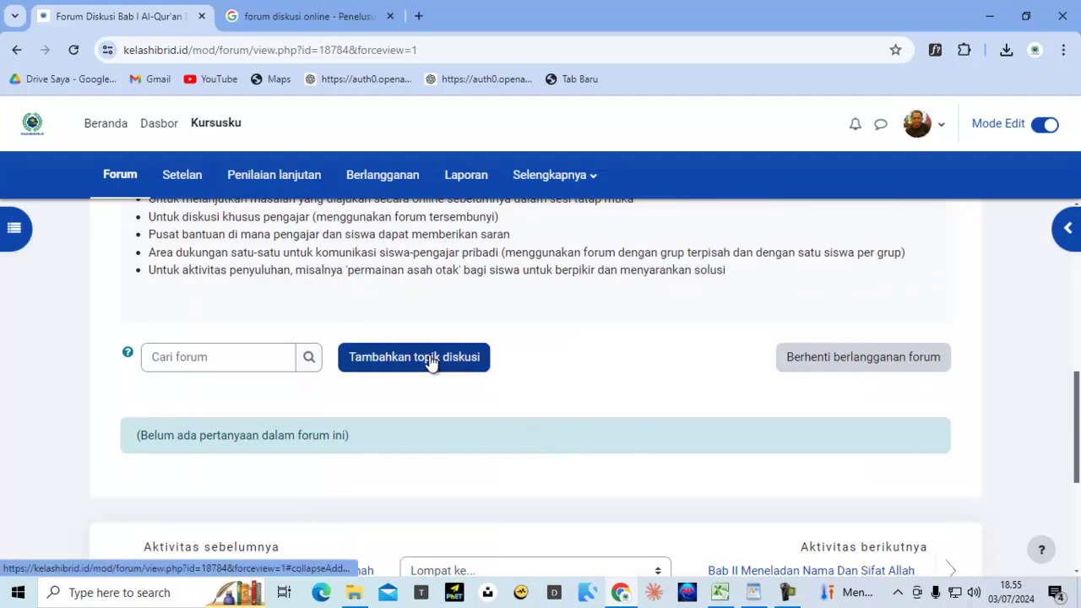
left_click(428, 362)
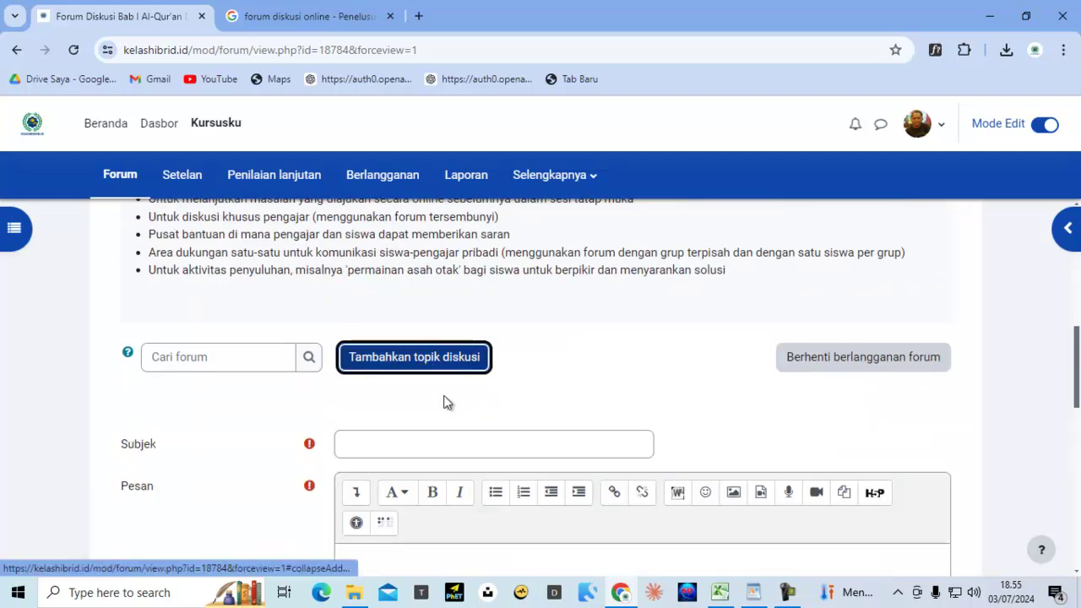
scroll(450, 406, "up", 8)
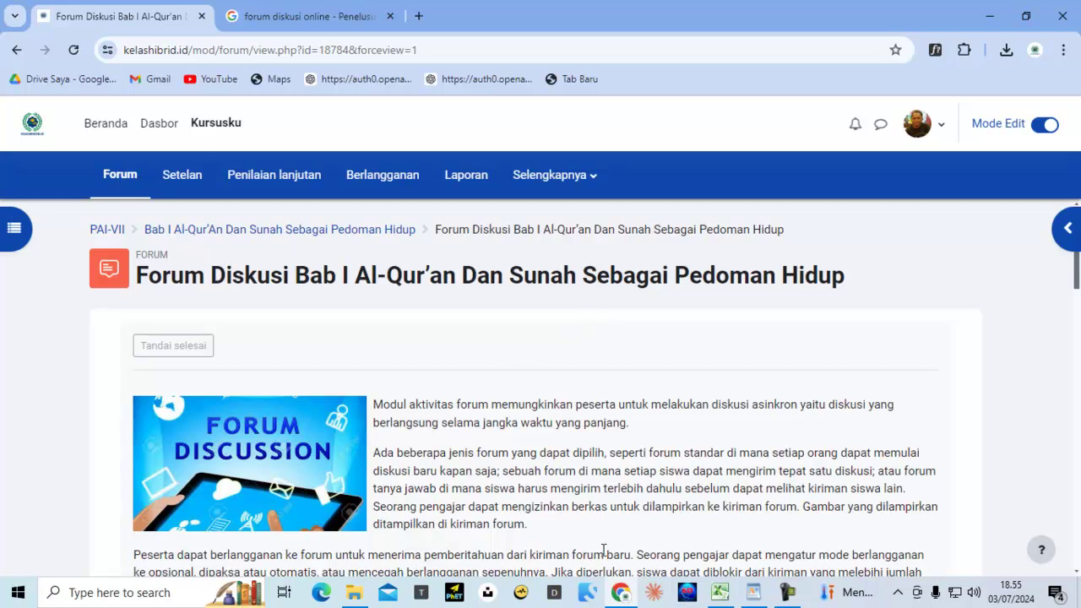
Copy the differing-interpretations question from the WordPad Al-Qur'an dan Sunah topics document
left_click(755, 594)
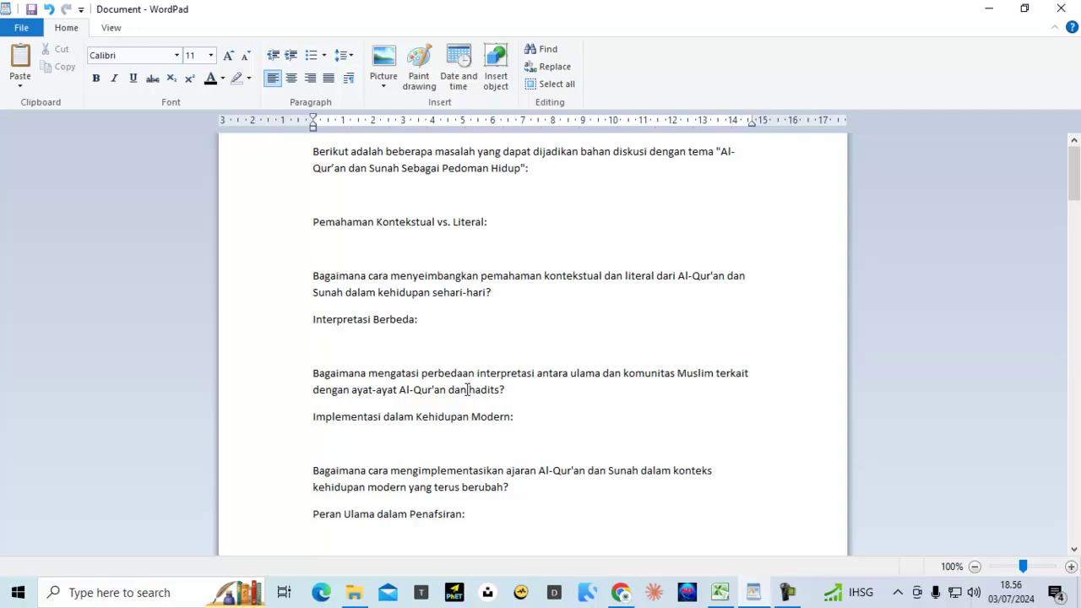
left_click_drag(313, 374, 536, 389)
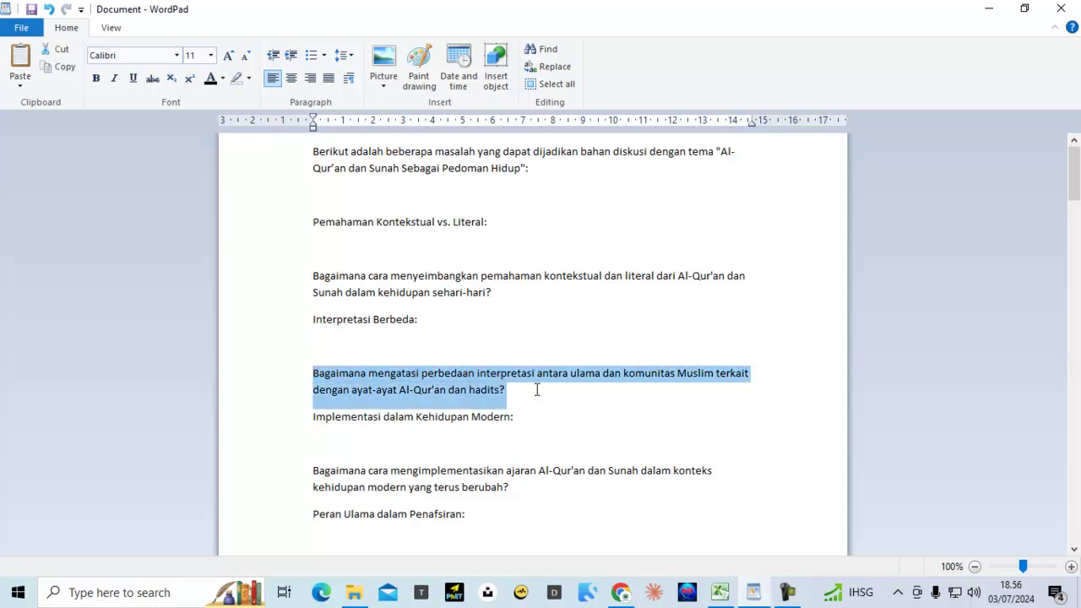
right_click(473, 374)
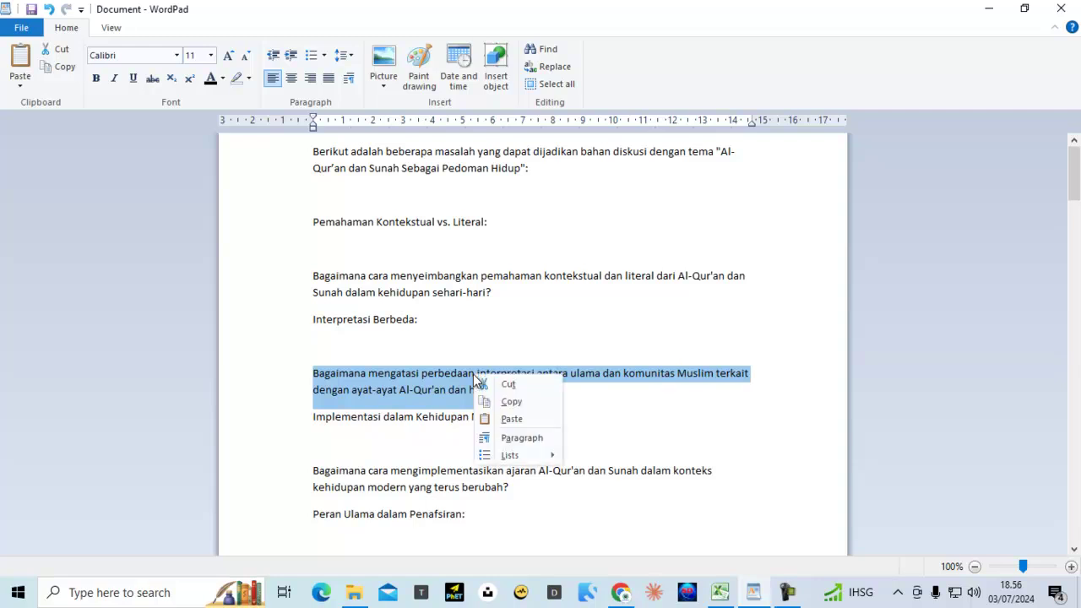
left_click(514, 403)
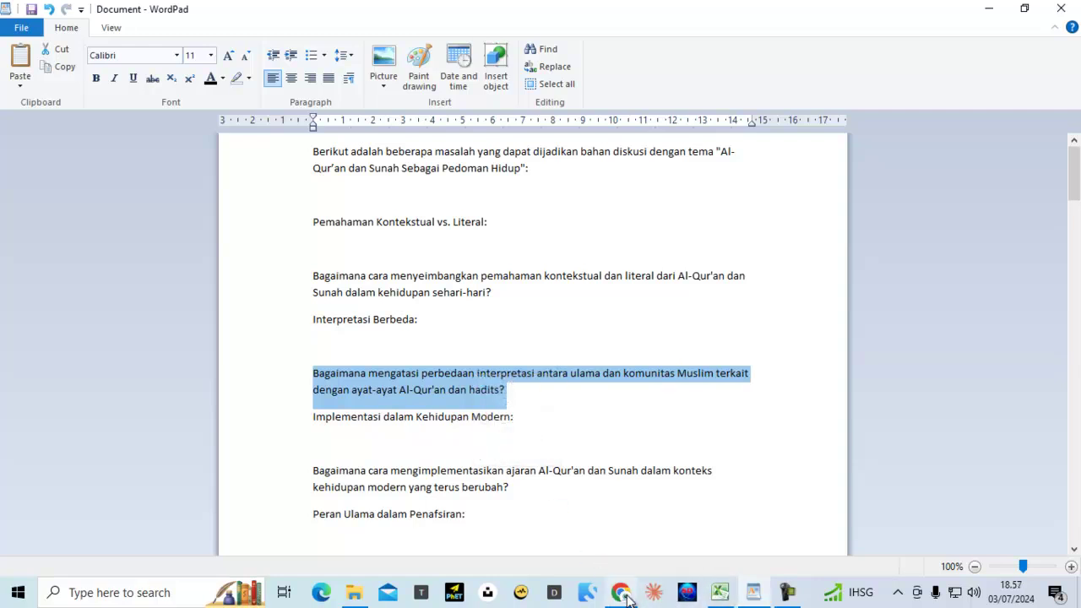
Paste the copied interpretation question into the new topic's Pesan box
left_click(622, 594)
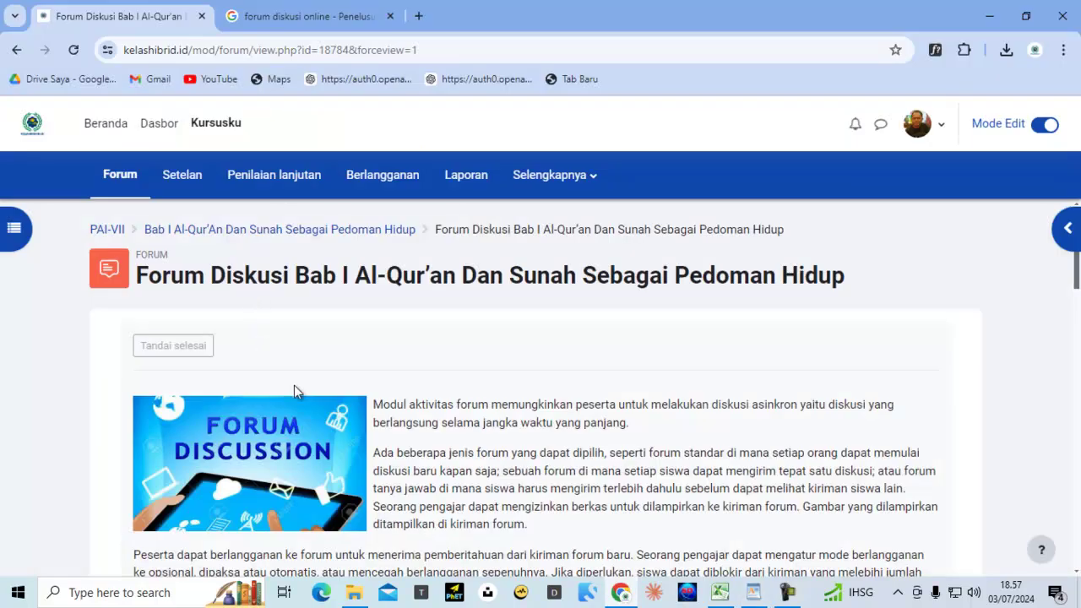
scroll(294, 385, "down", 7)
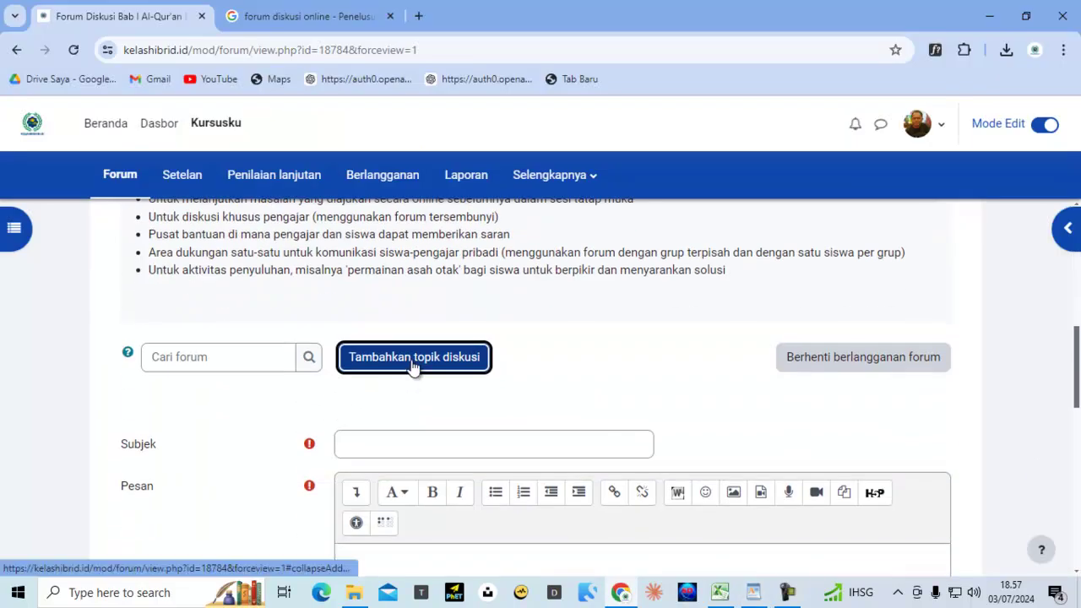
scroll(416, 365, "down", 2)
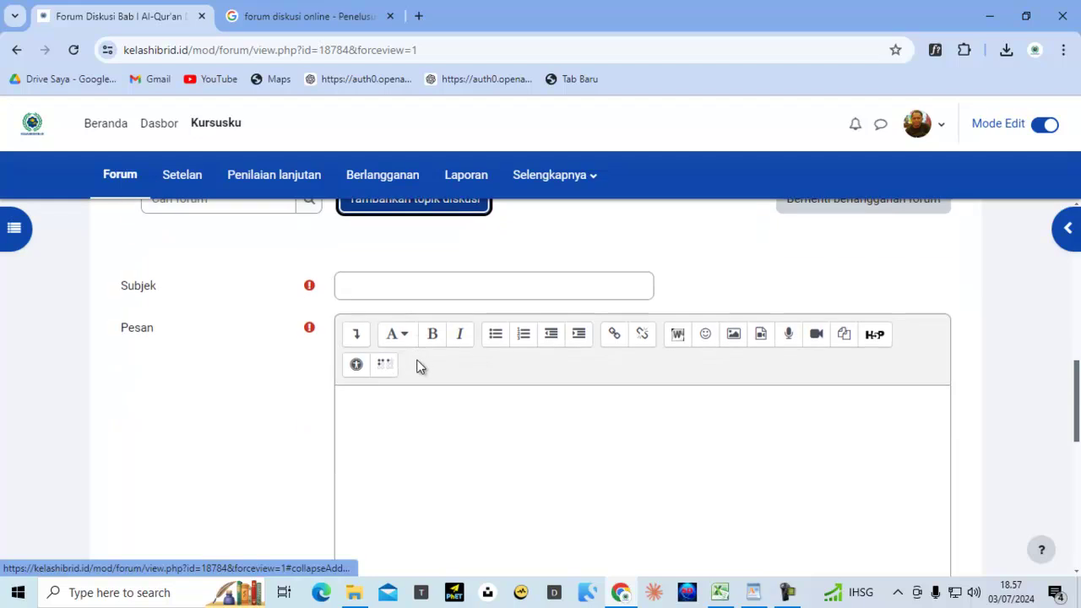
left_click(405, 413)
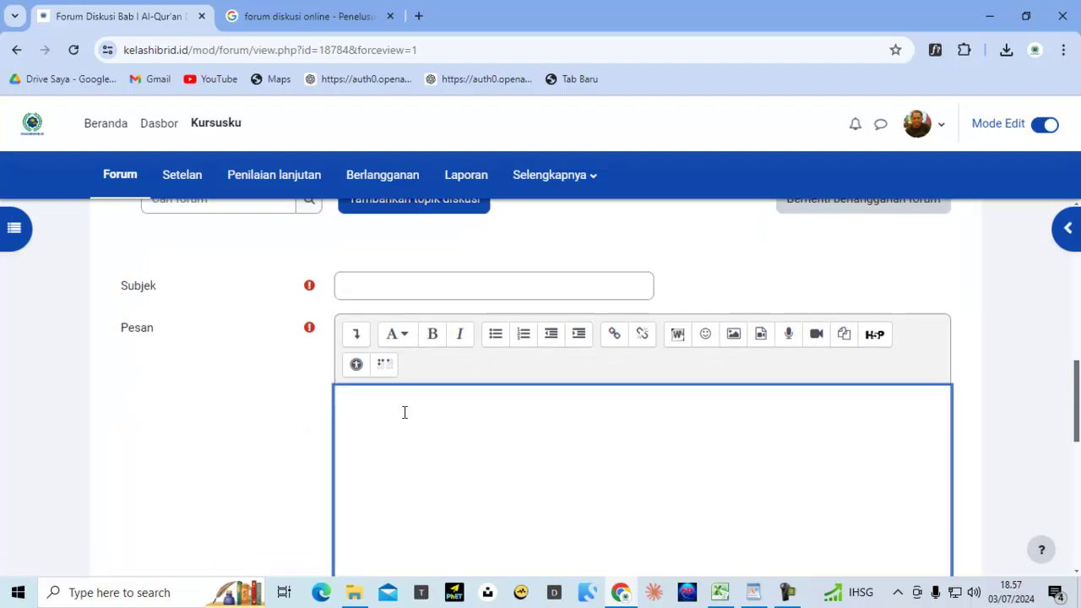
key("ctrl+v")
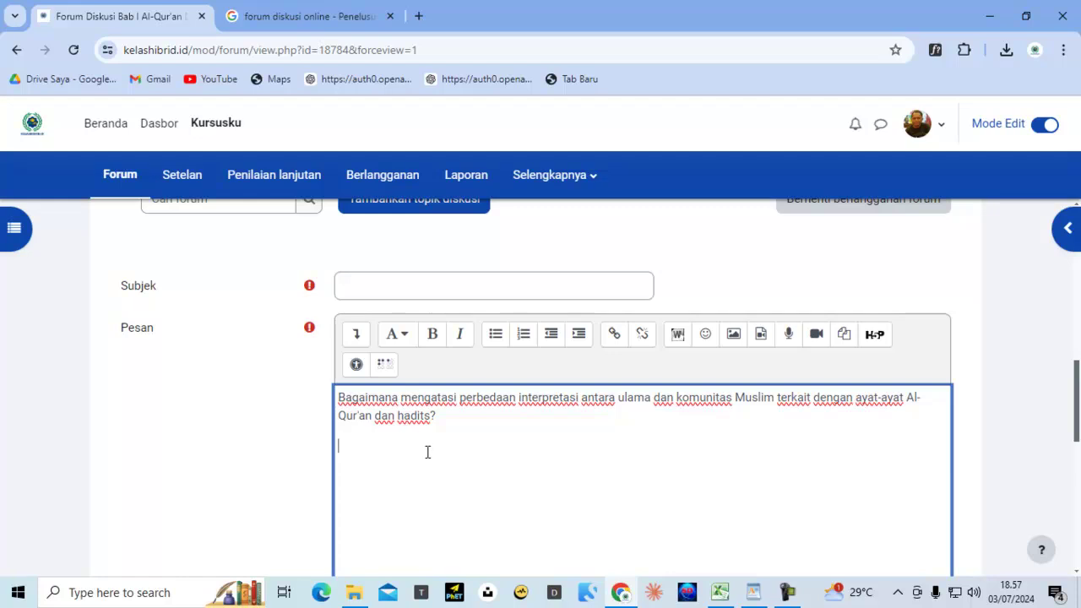
Enter the subject 'Mengatasi Interpretasi Perbedaan Ulama dan Masyarakat Tentang Ayat Alquan dan hadis' and post it
left_click(382, 292)
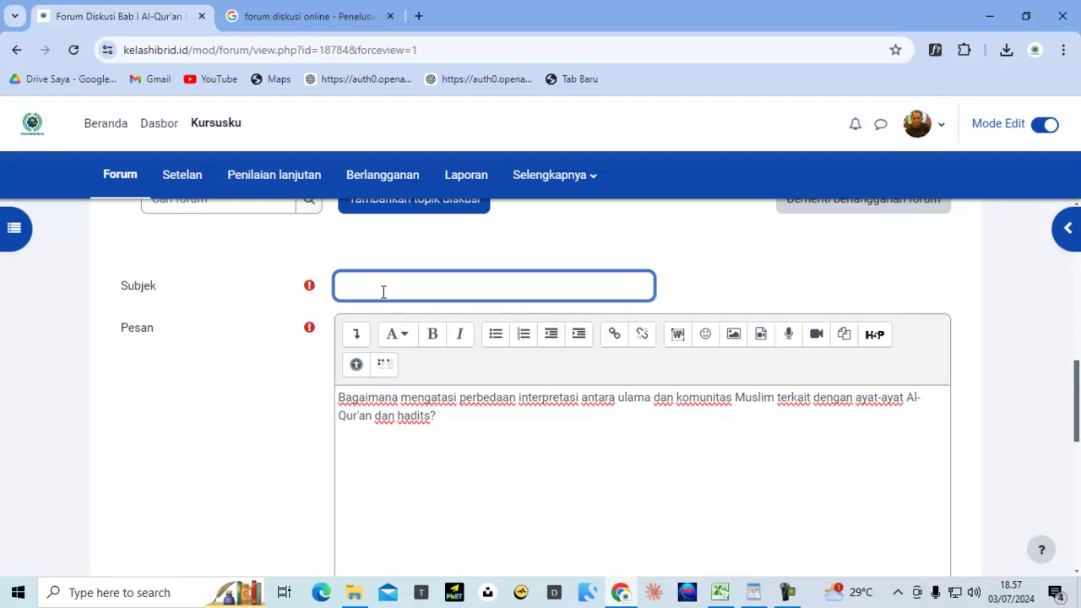
type("Mengatasi Interprtasi")
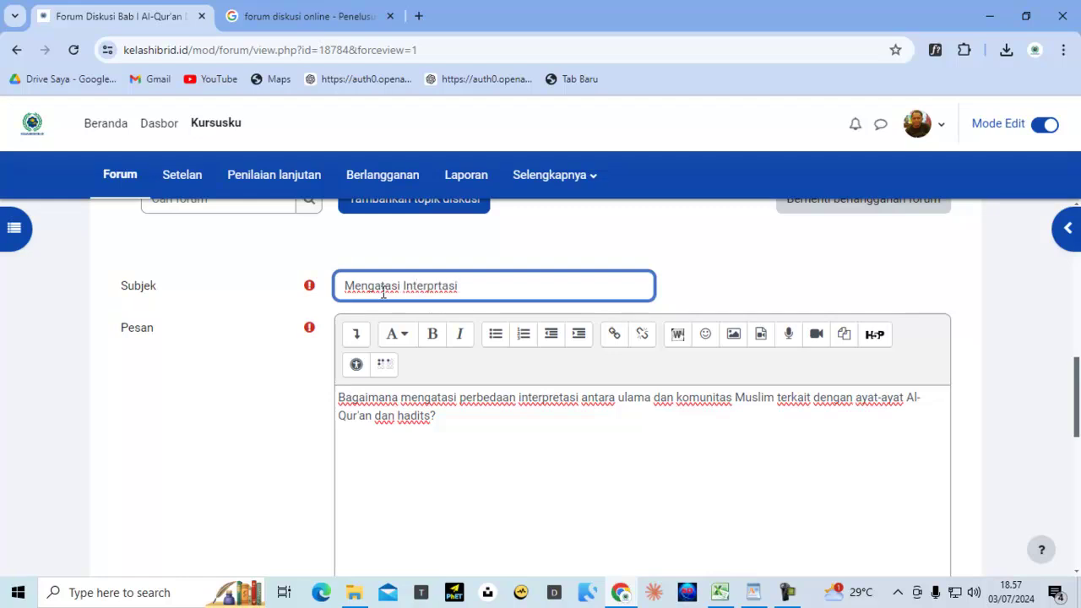
key("Left")
key("Left")
key("Left")
key("Left")
type("e")
key("Right")
key("Right")
type("Perbedaan")
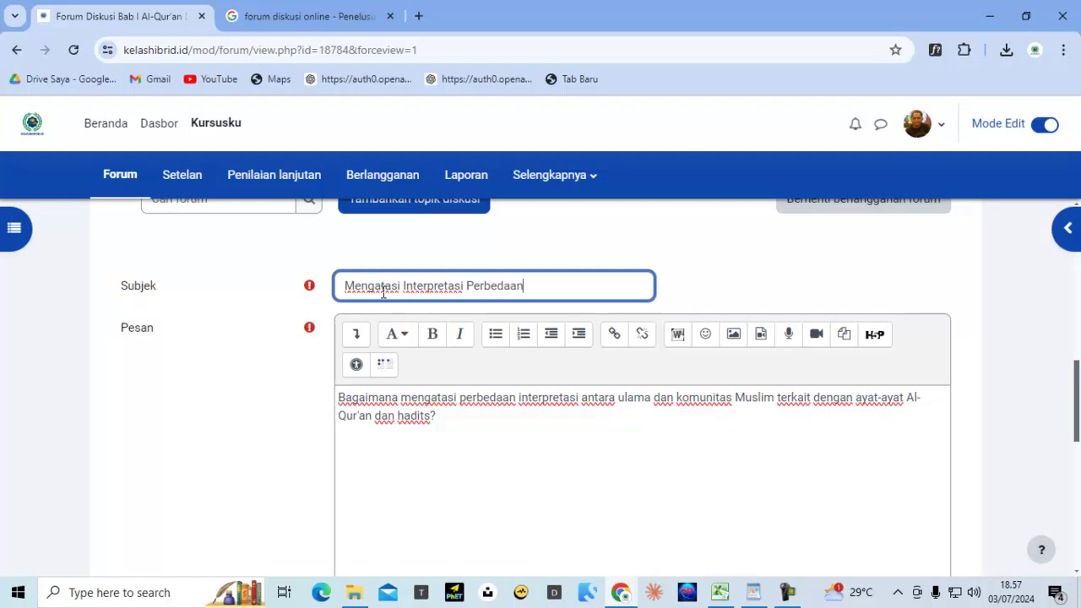
type(" Ulama dan Mas")
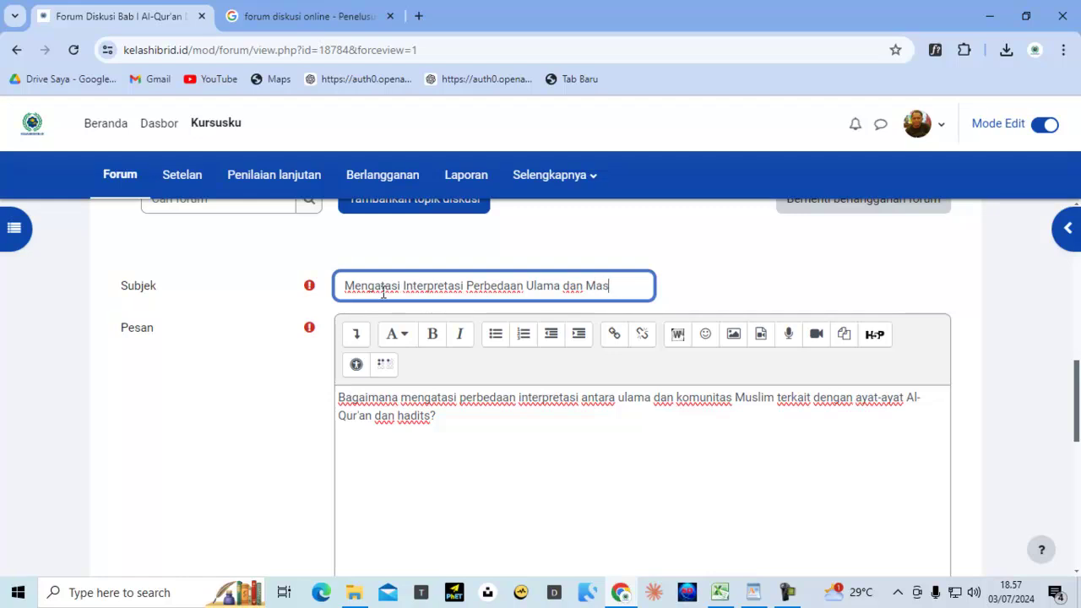
type("yarakat T")
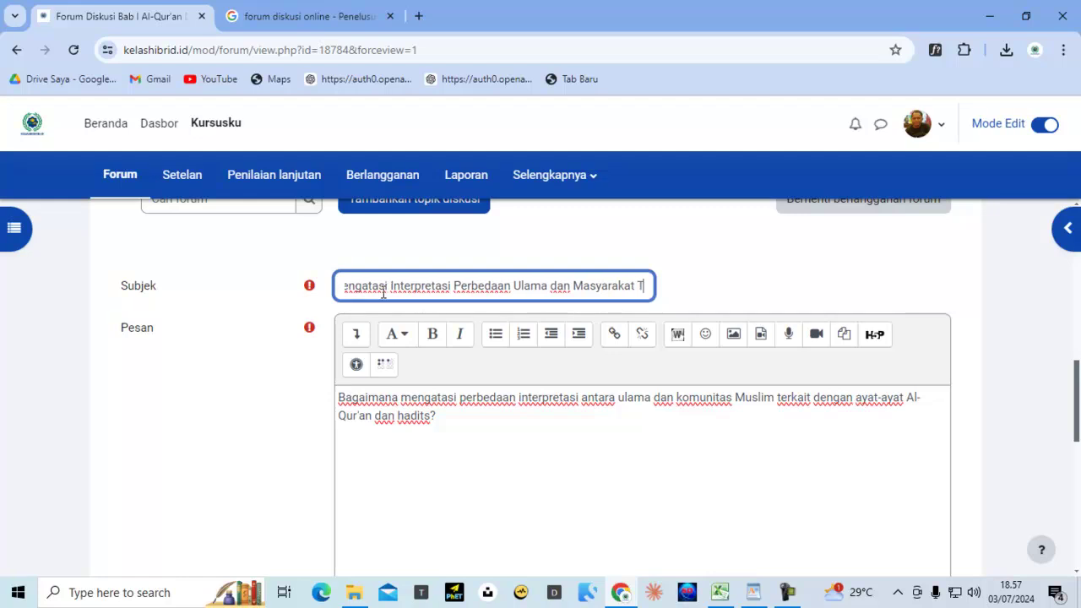
type("entang")
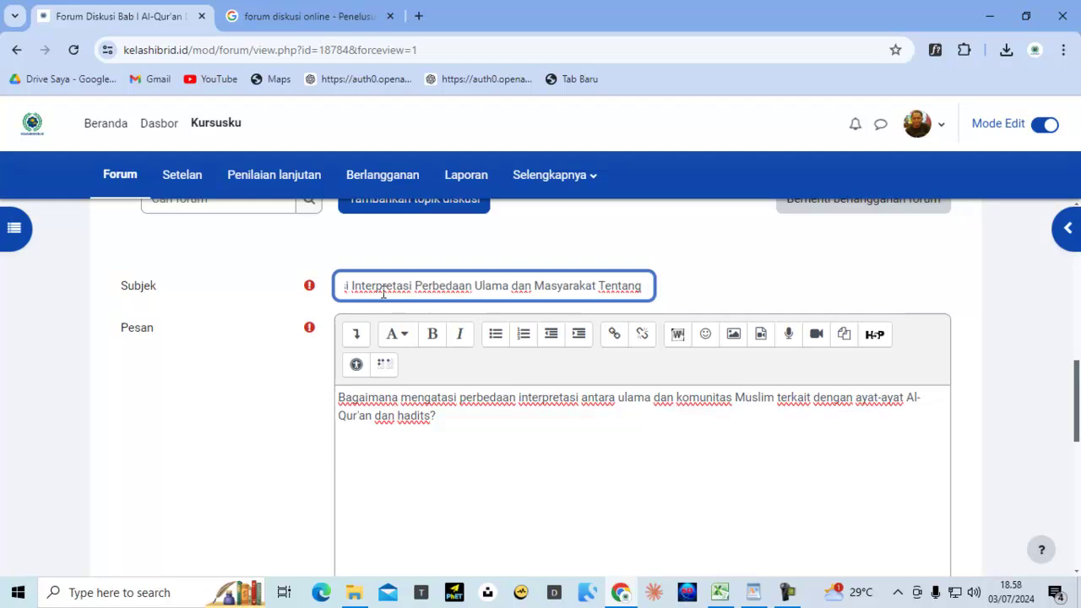
type(" A")
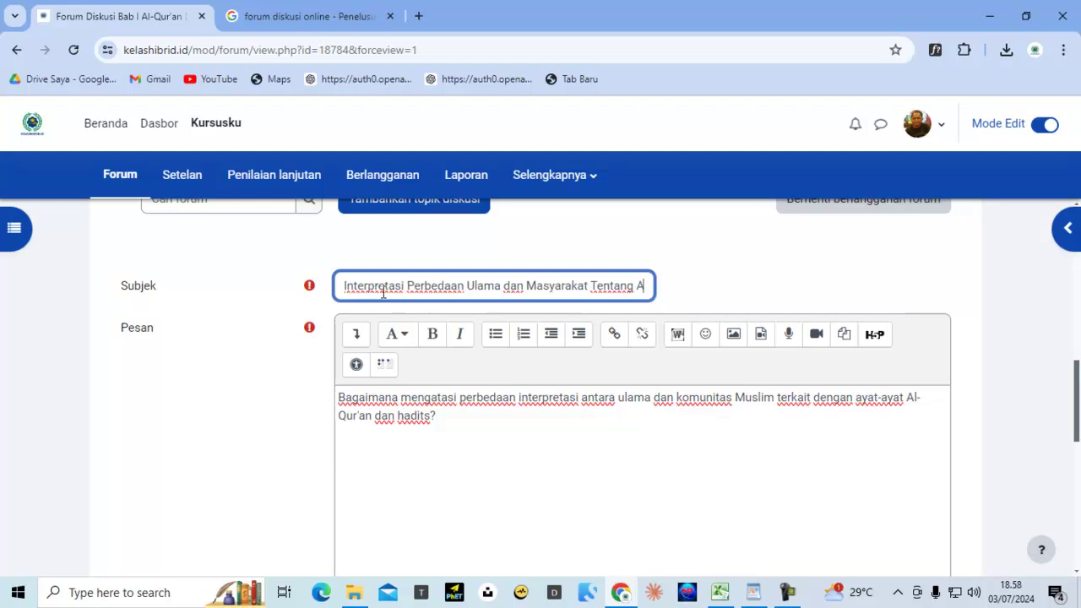
type("yat")
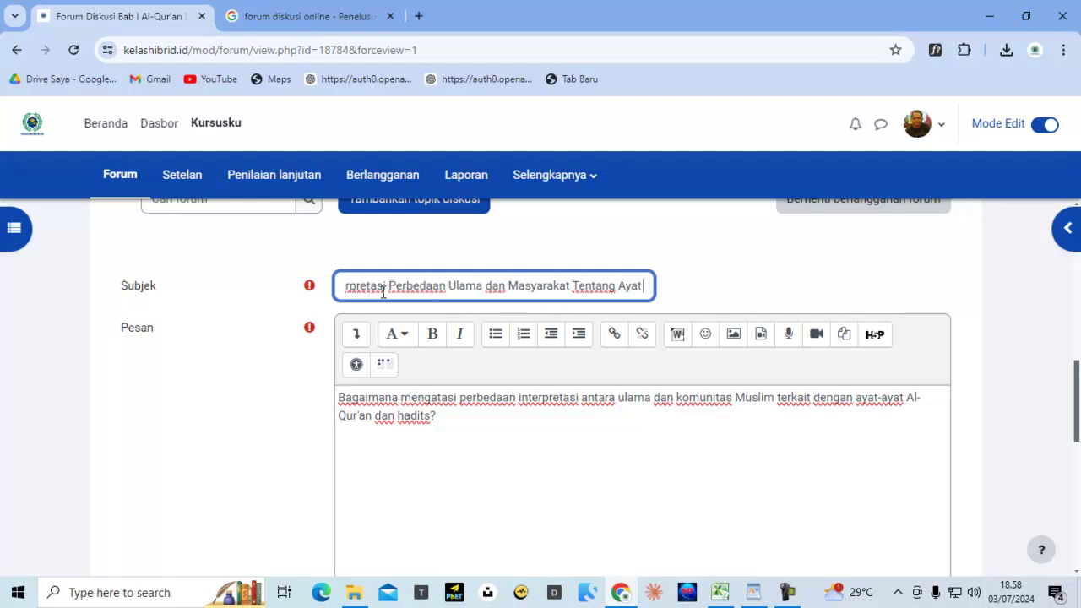
type(" Alqua")
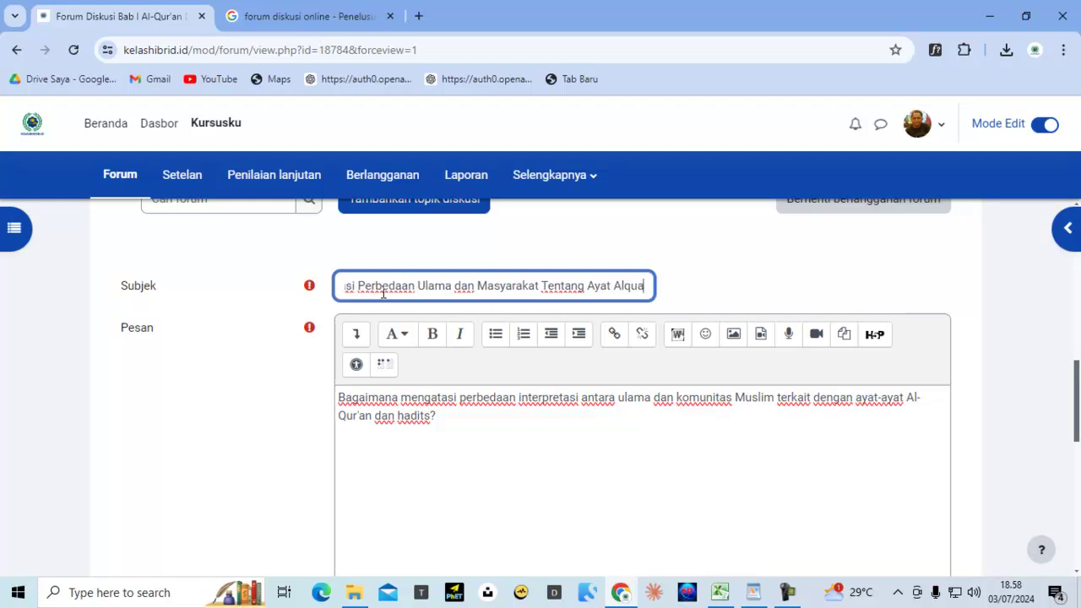
type("n dan had")
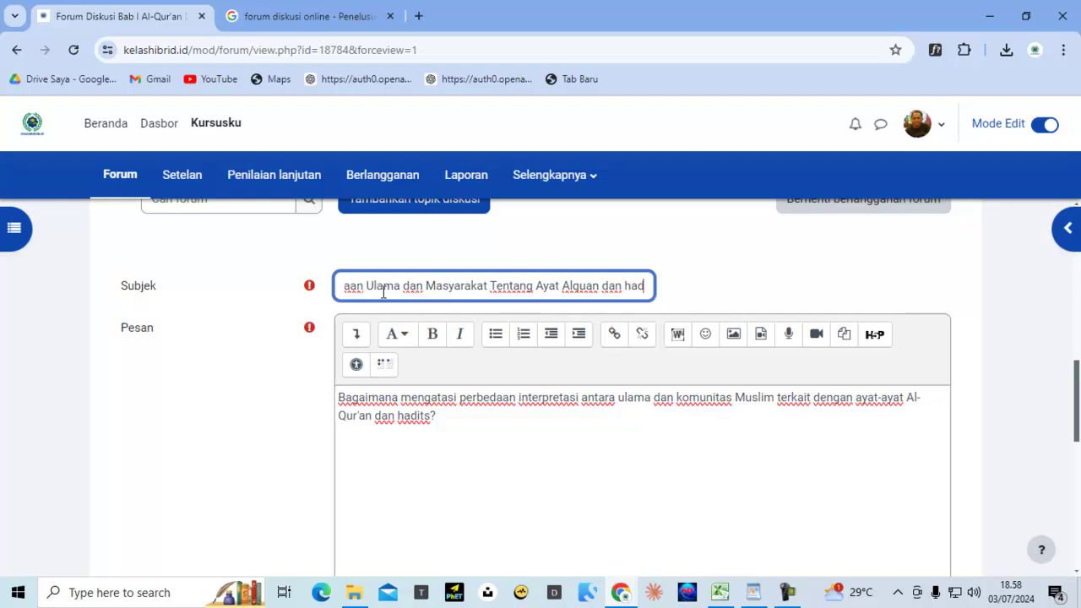
type("is")
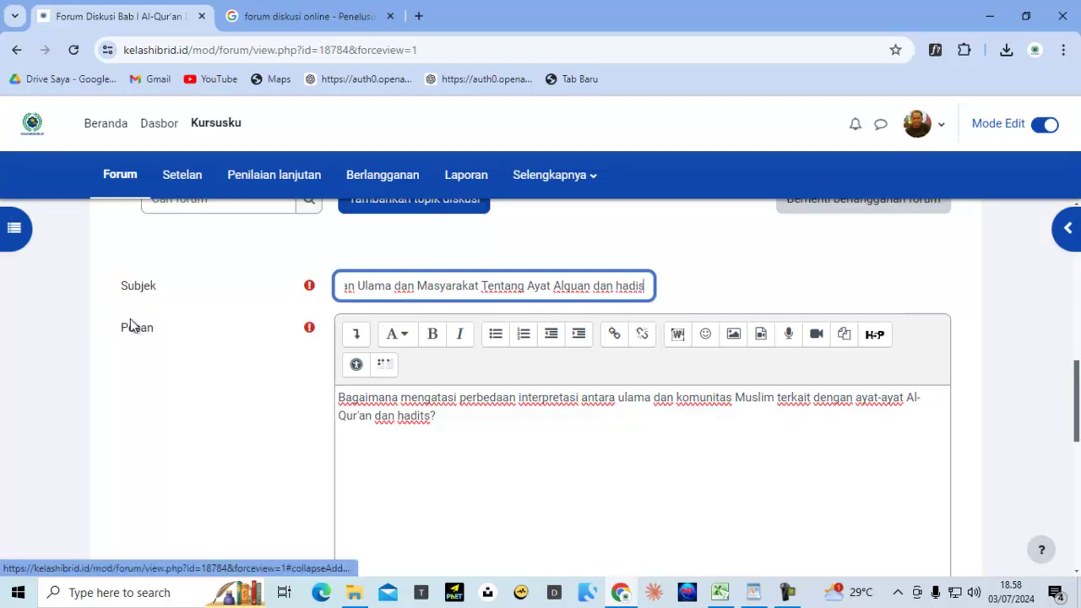
scroll(129, 321, "down", 3)
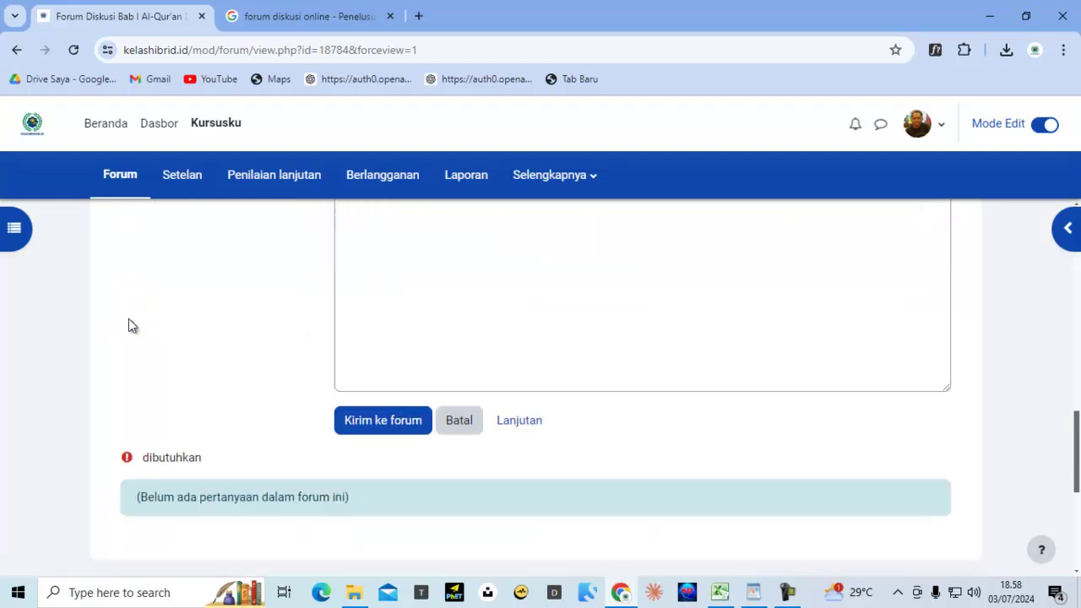
left_click(395, 429)
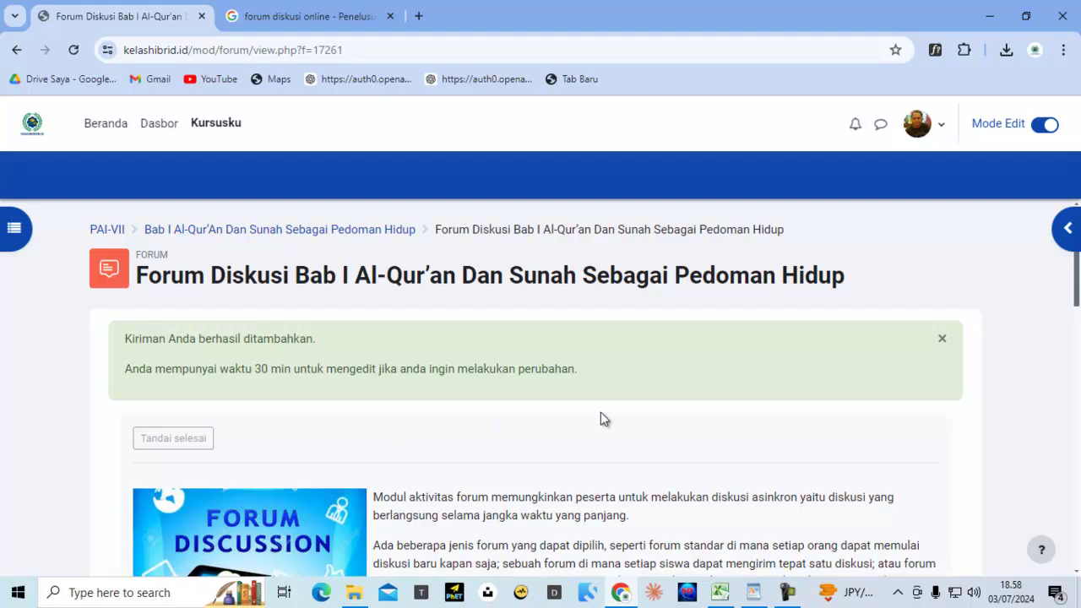
Open the posted differing-interpretations discussion, then return to the Bab I forum page
scroll(600, 412, "down", 3)
scroll(601, 412, "down", 4)
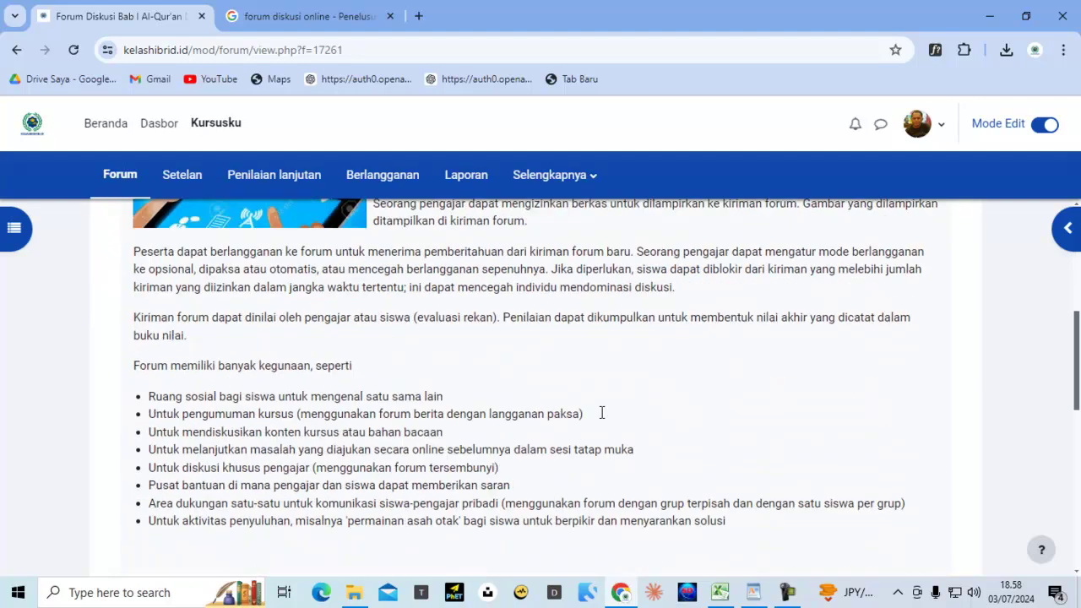
scroll(601, 412, "down", 2)
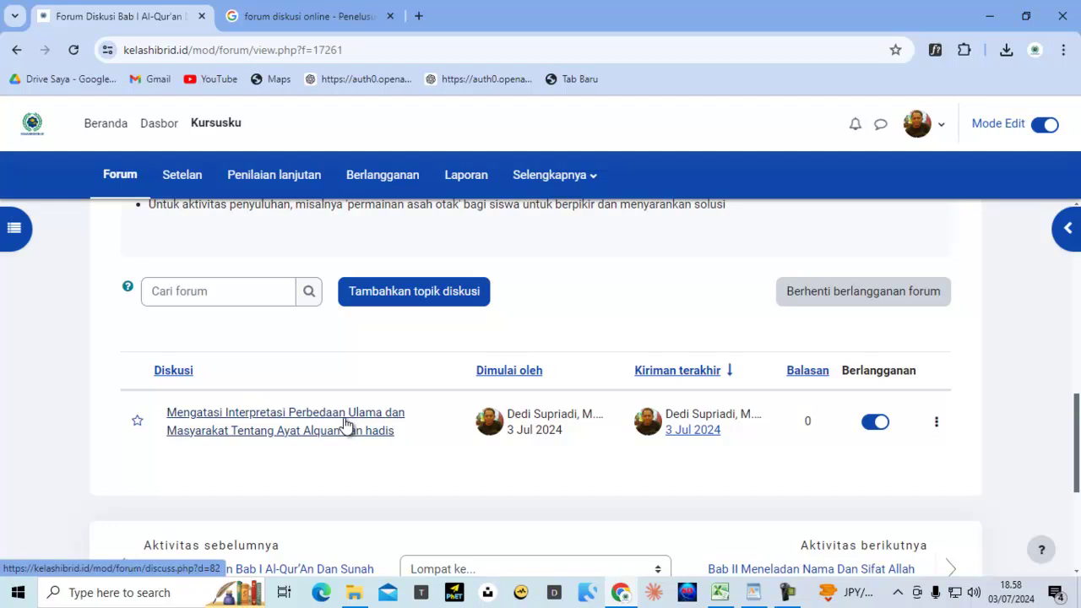
left_click(300, 421)
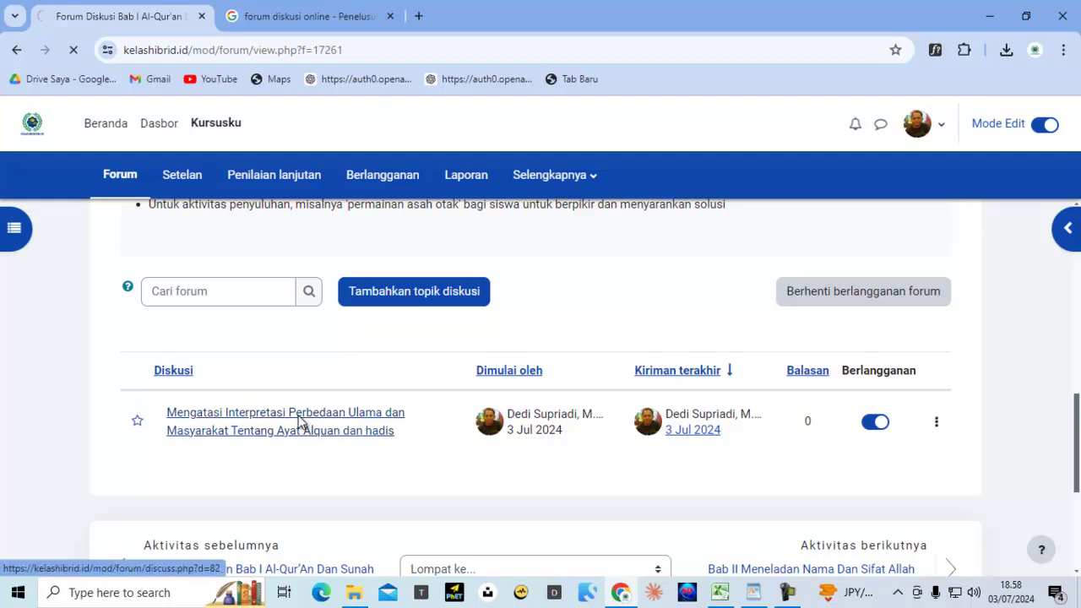
scroll(447, 396, "down", 3)
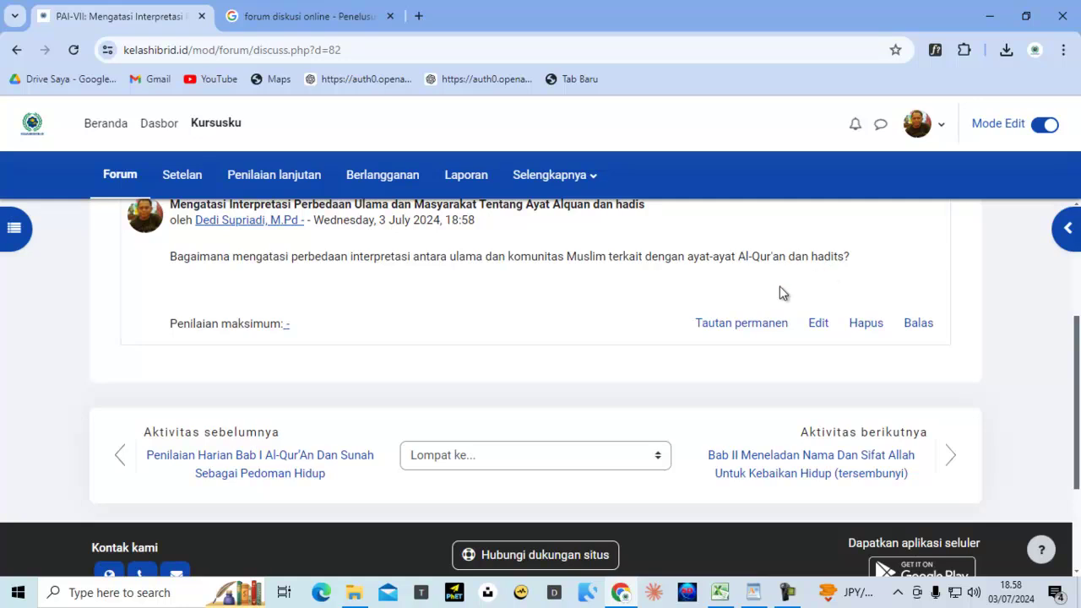
scroll(720, 309, "up", 3)
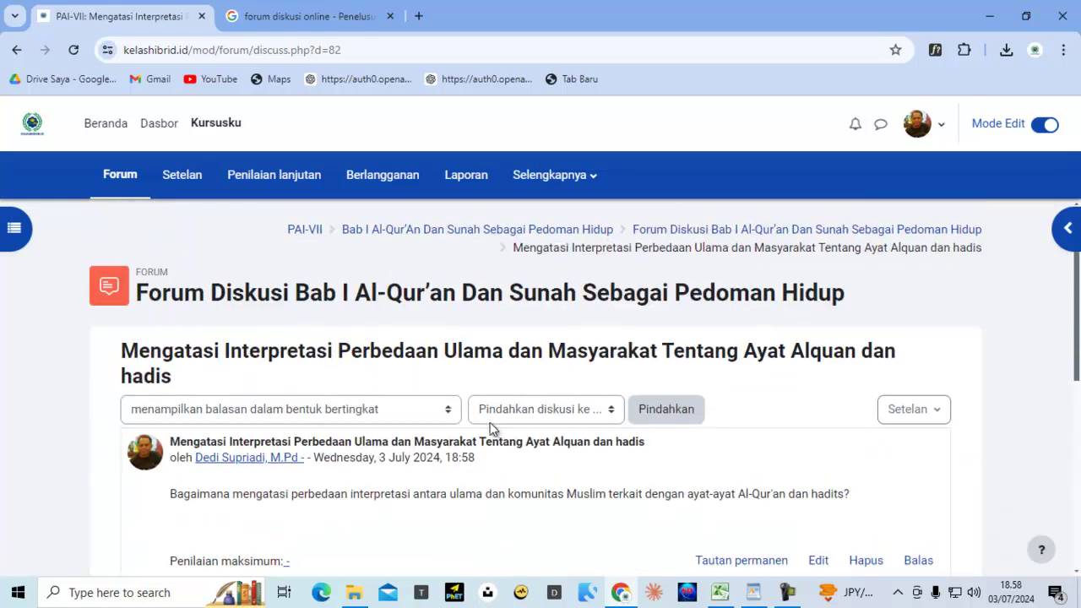
left_click(697, 239)
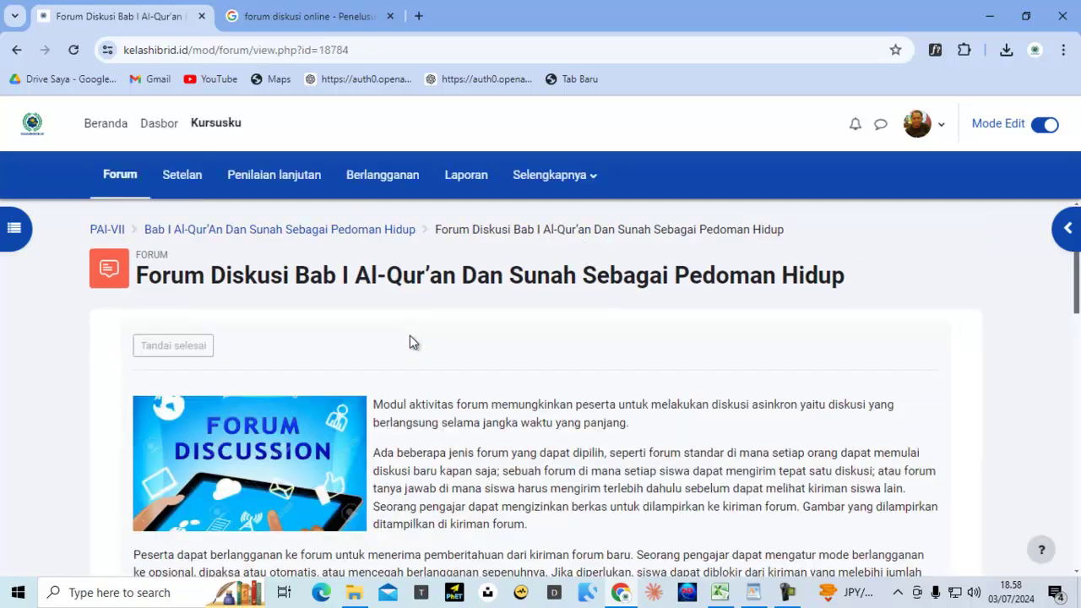
scroll(410, 335, "down", 2)
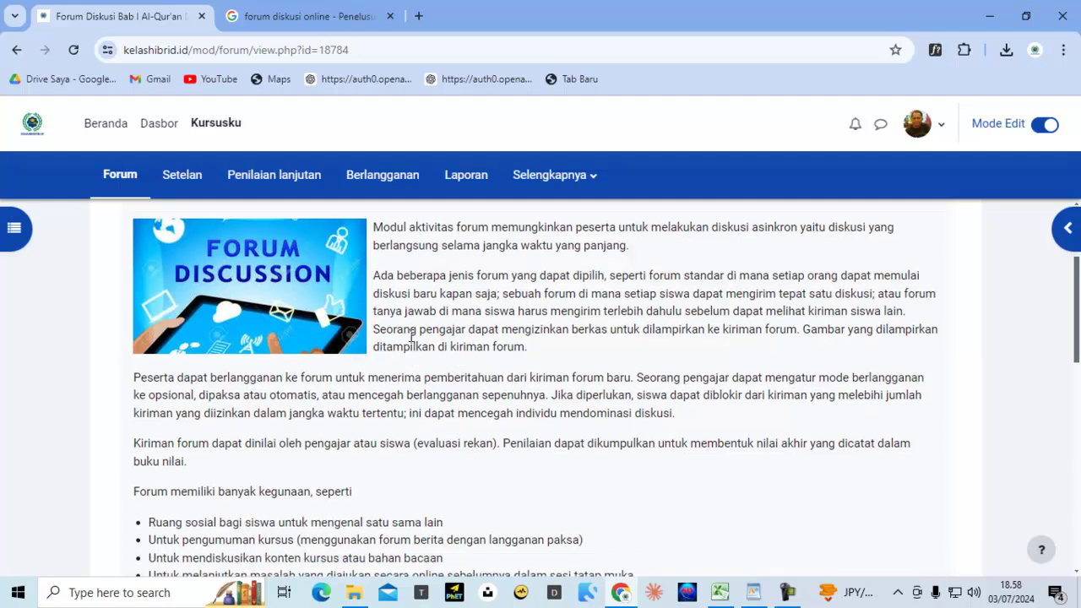
scroll(411, 337, "down", 3)
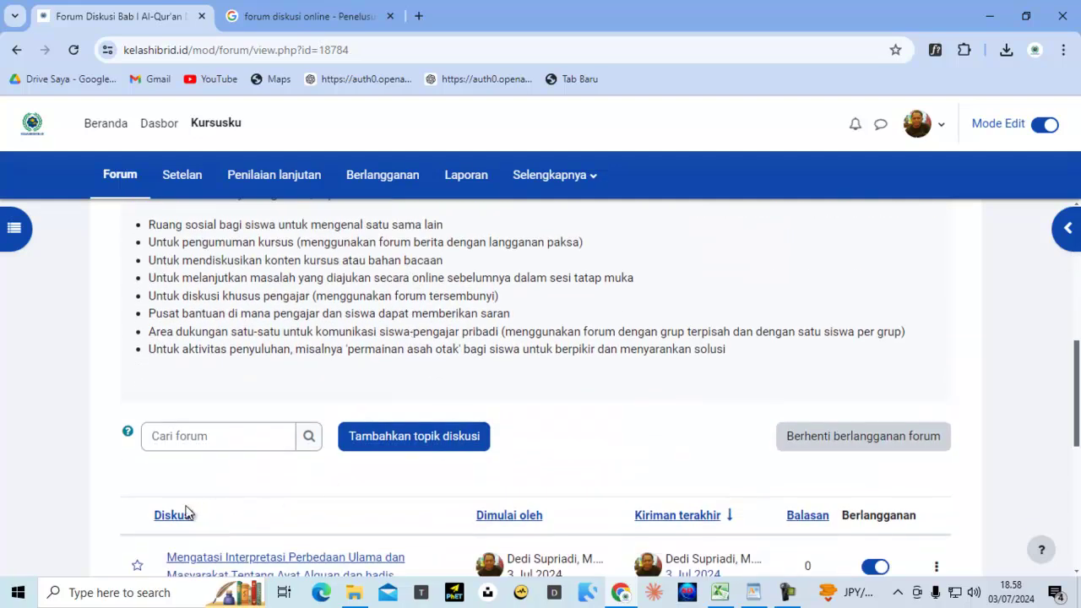
scroll(451, 396, "up", 3)
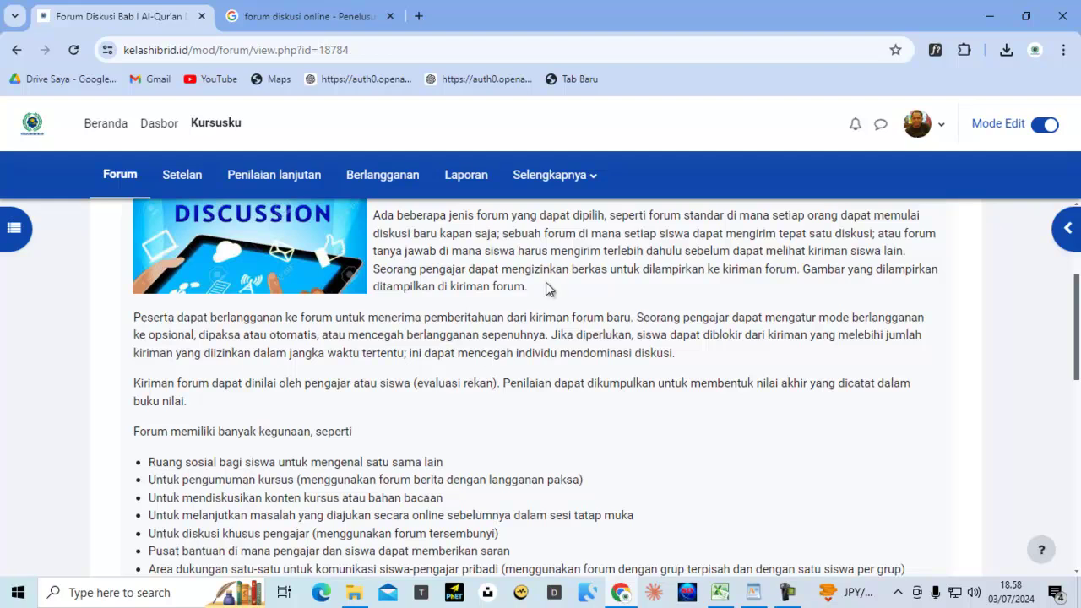
scroll(534, 302, "up", 1)
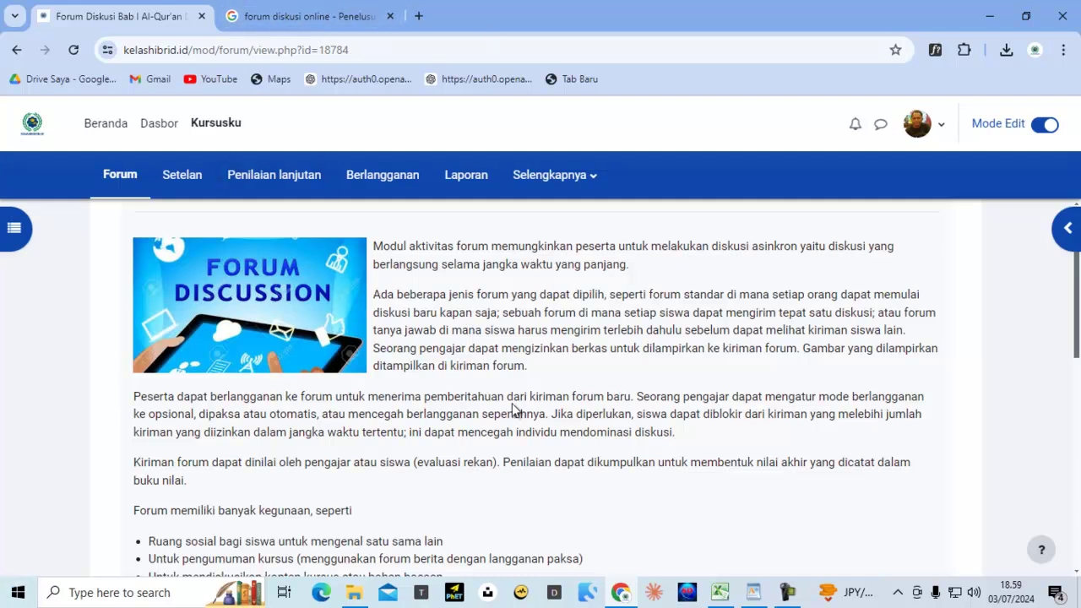
scroll(504, 328, "down", 3)
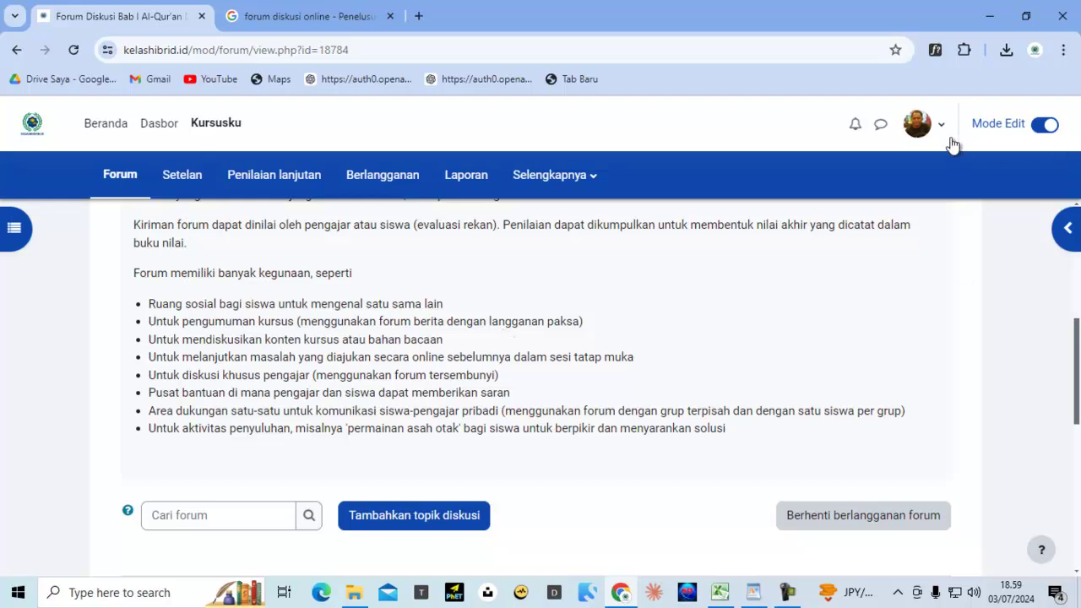
Log out of the teacher account and bring up the demo student accounts workbook
left_click(942, 131)
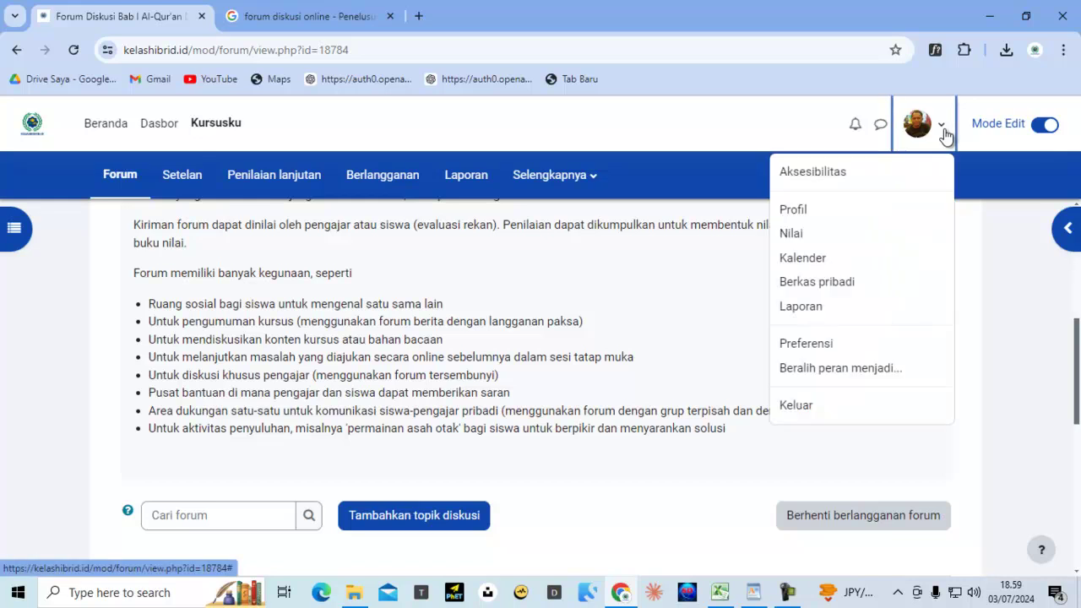
left_click(802, 406)
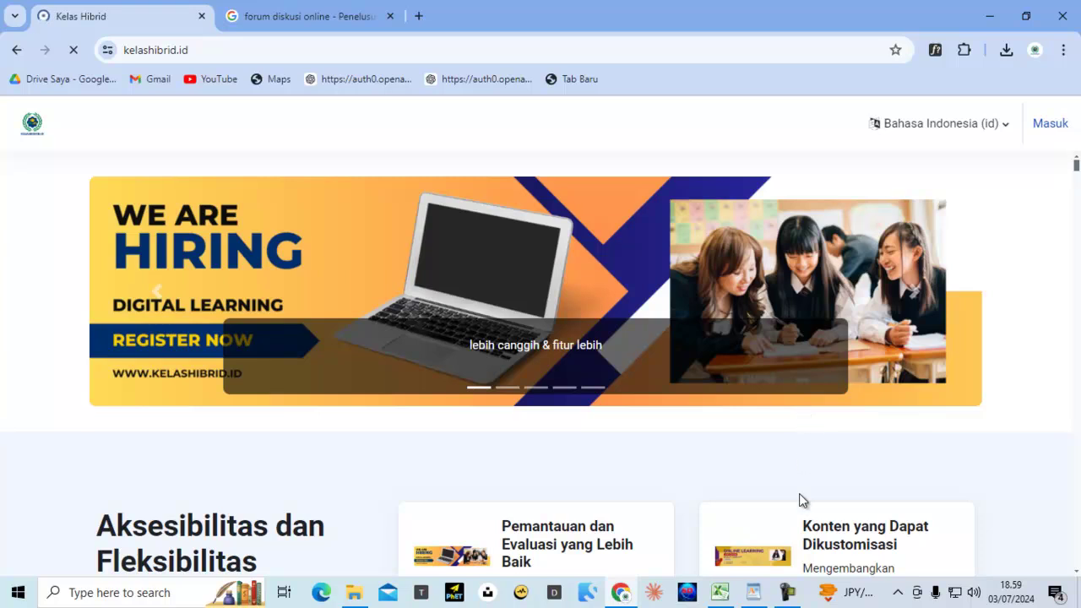
left_click(720, 592)
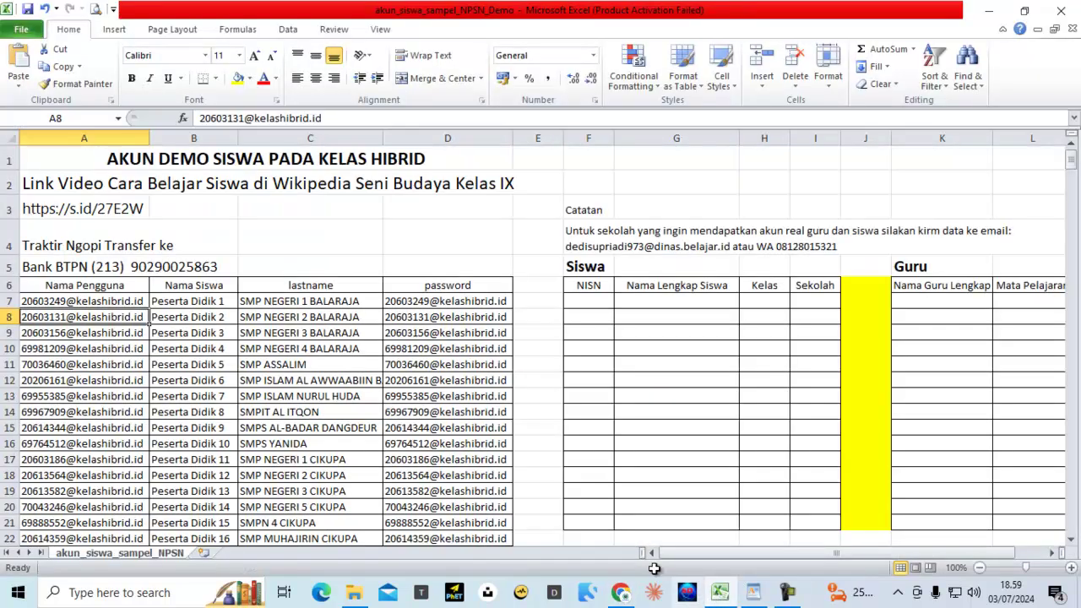
Copy the username in cell A9 of akun_siswa_sampel_NPSN_Demo
left_click(114, 336)
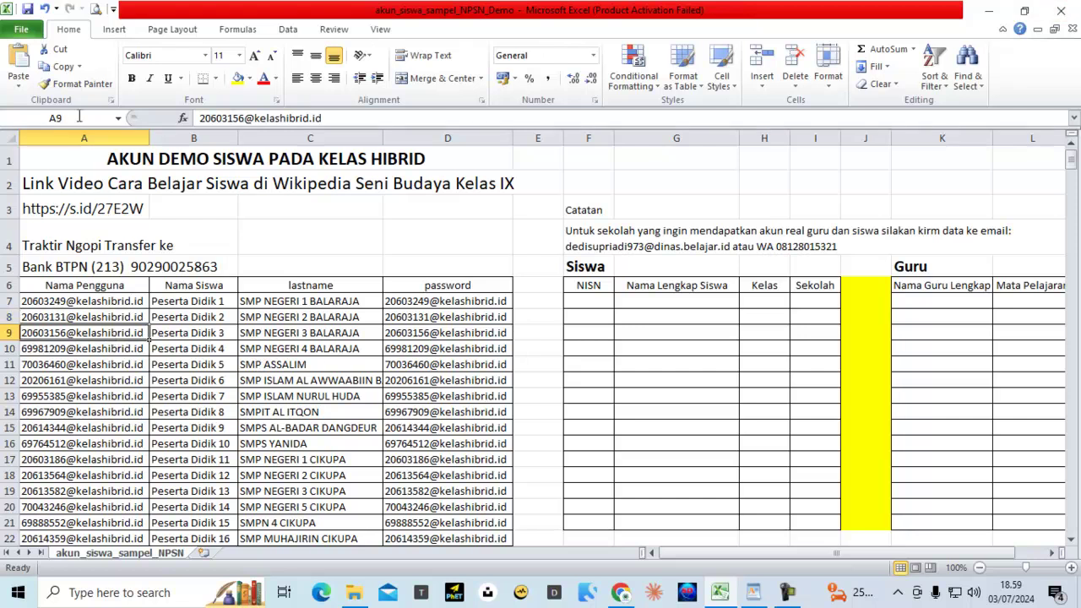
left_click(59, 67)
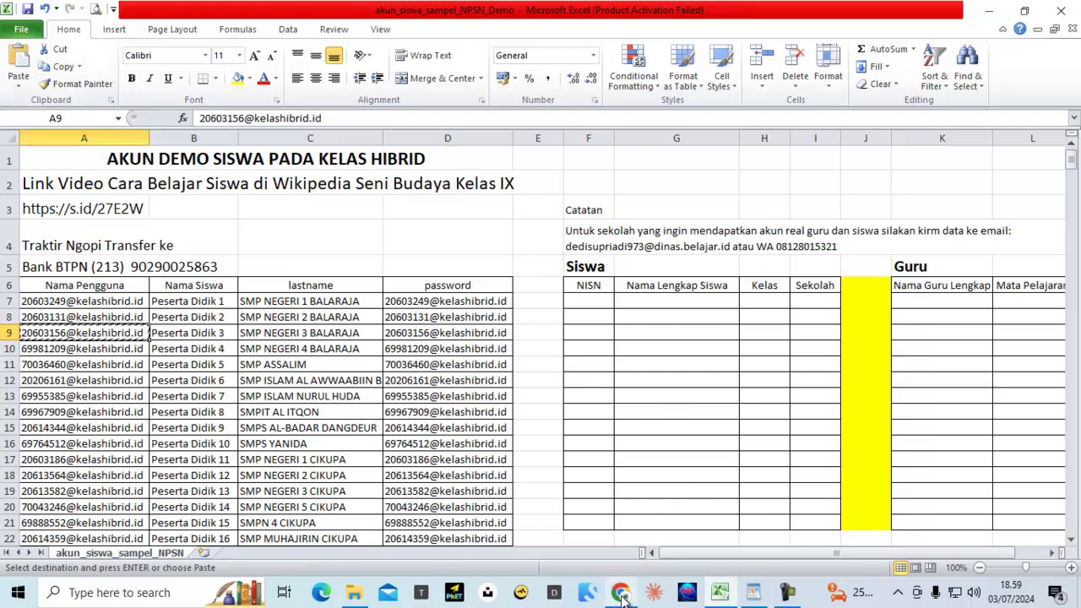
Bring the Kelas Hibrid home page back and go to its login page
mouse_move(622, 596)
left_click(626, 531)
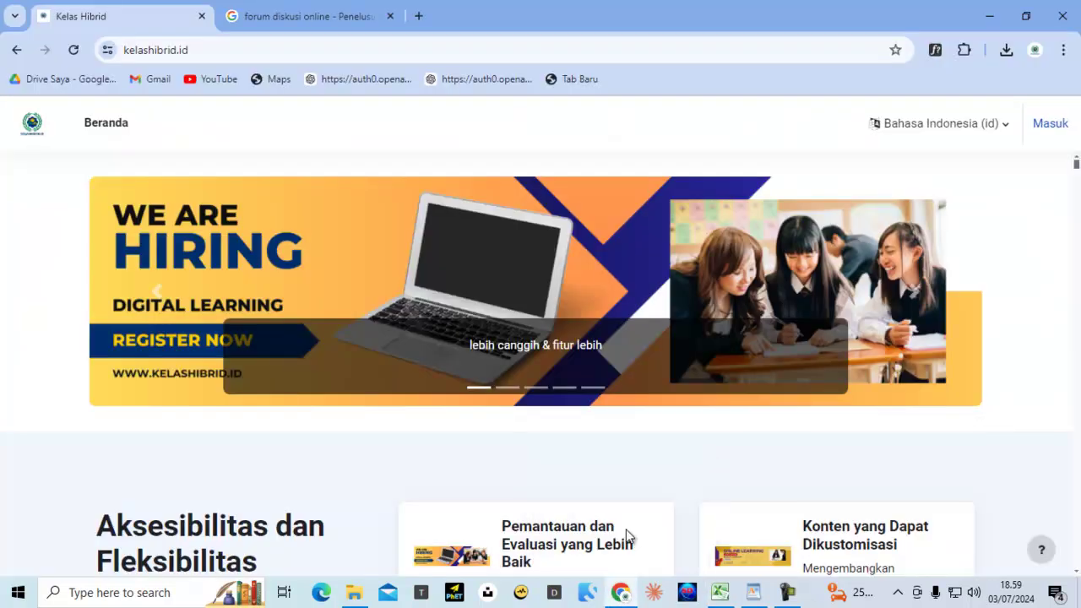
left_click(625, 596)
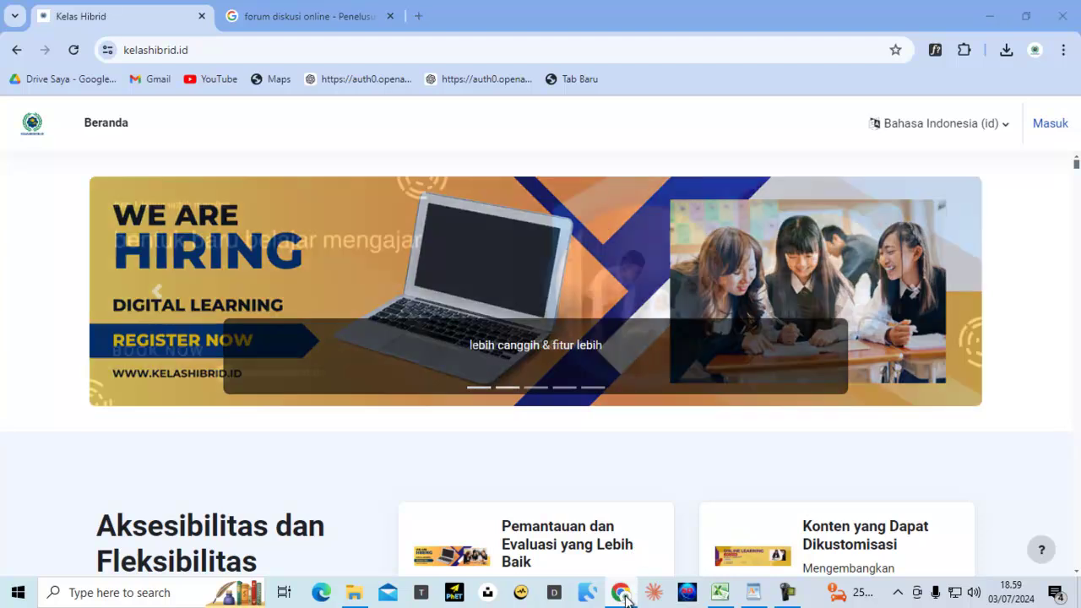
left_click(623, 595)
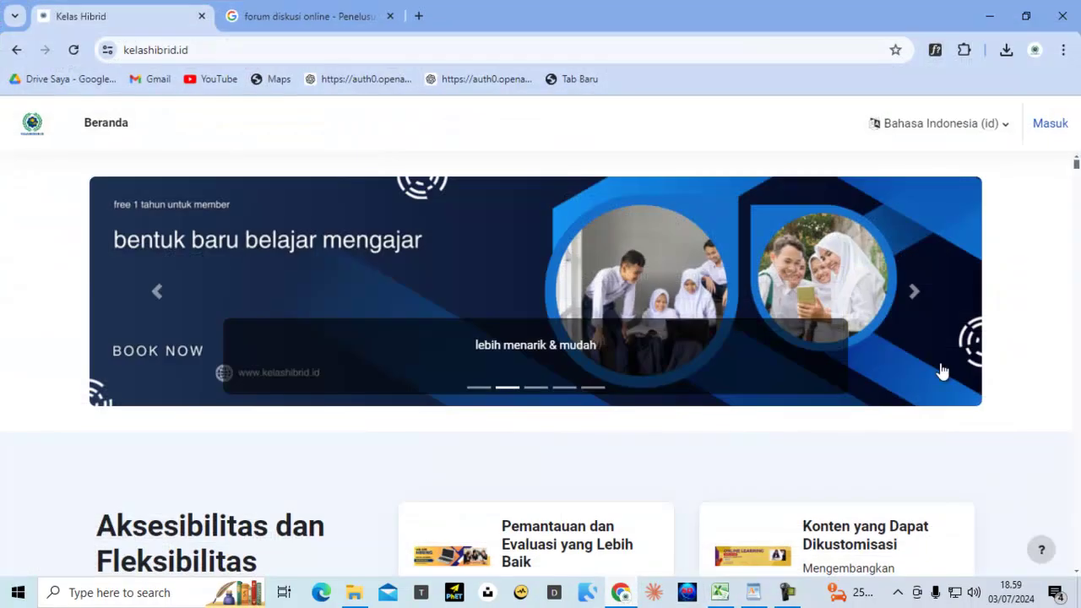
left_click(1050, 123)
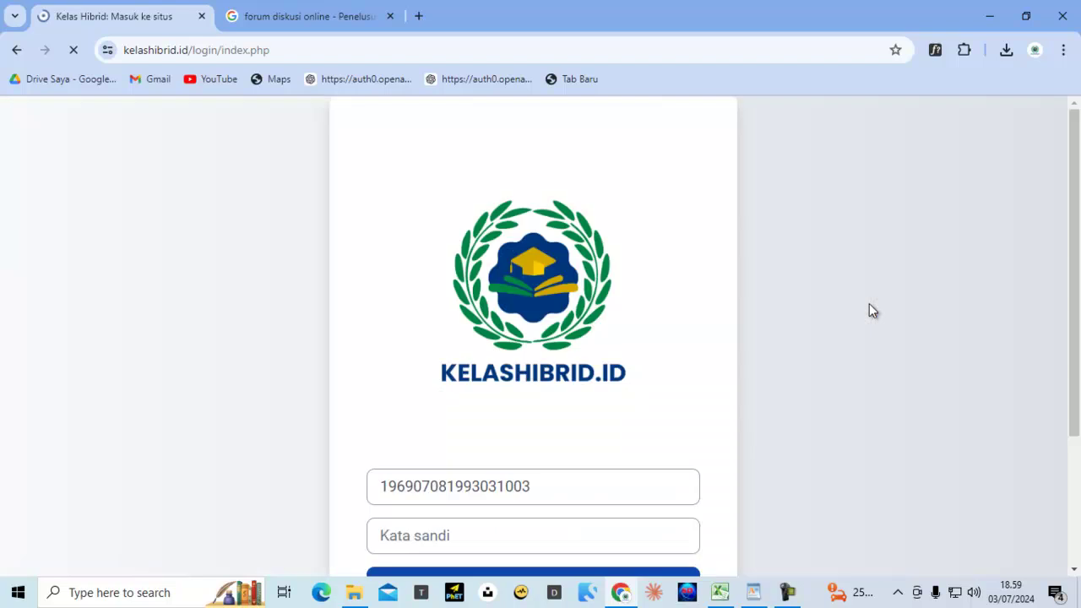
Sign in with the copied demo student username and the account password
left_click(403, 489)
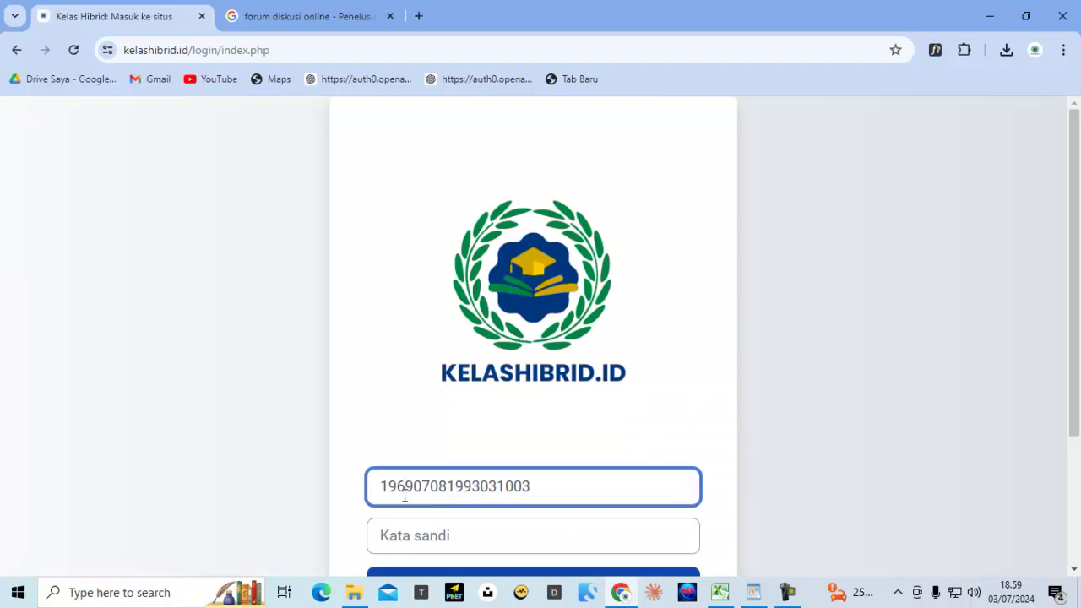
key("ctrl+a")
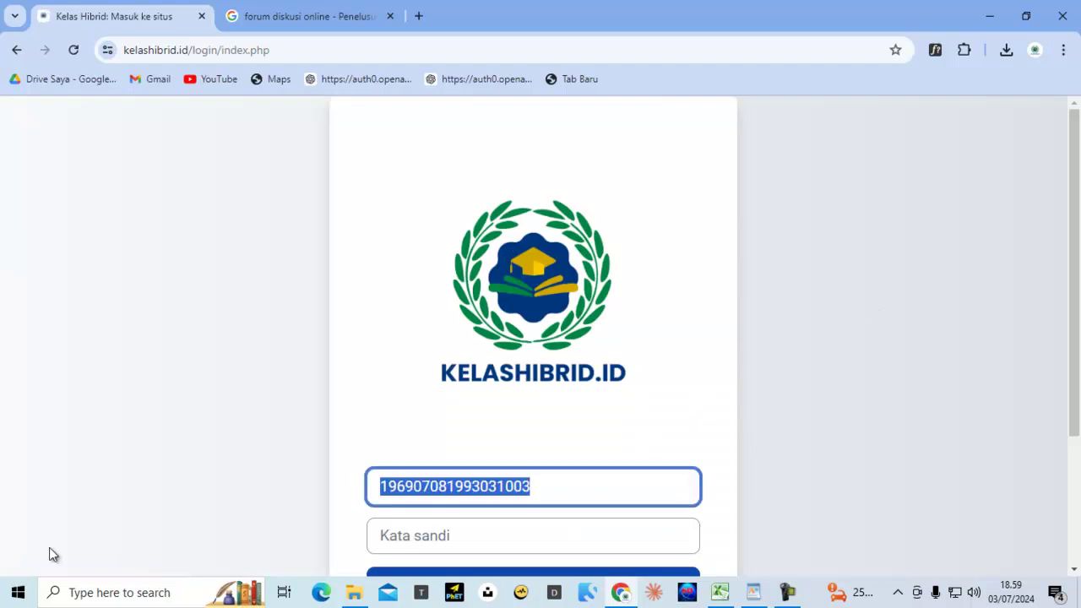
key("ctrl+v")
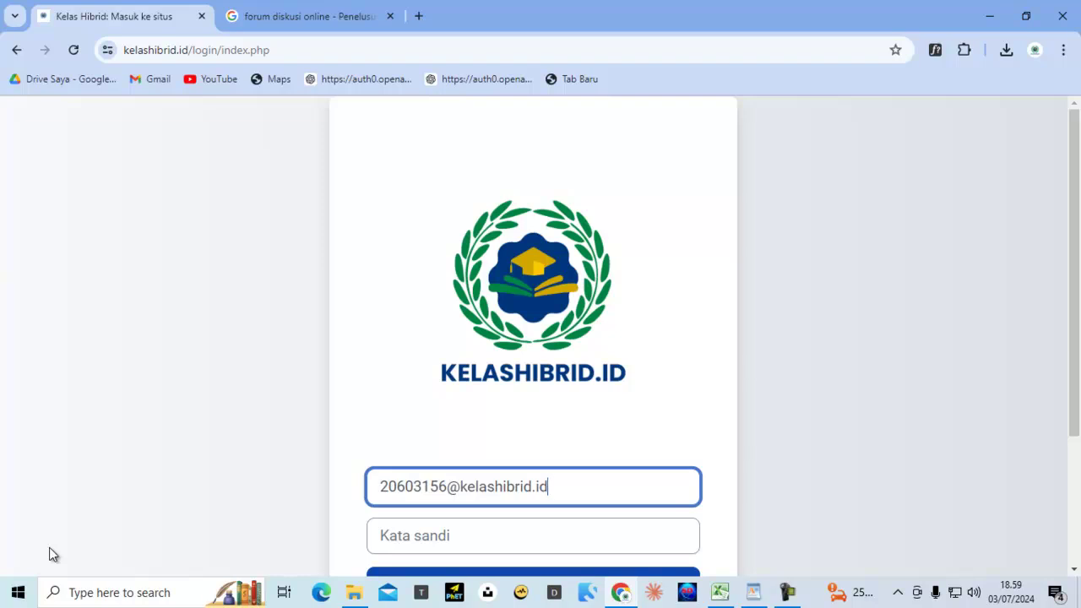
key("Tab")
key("ctrl+v")
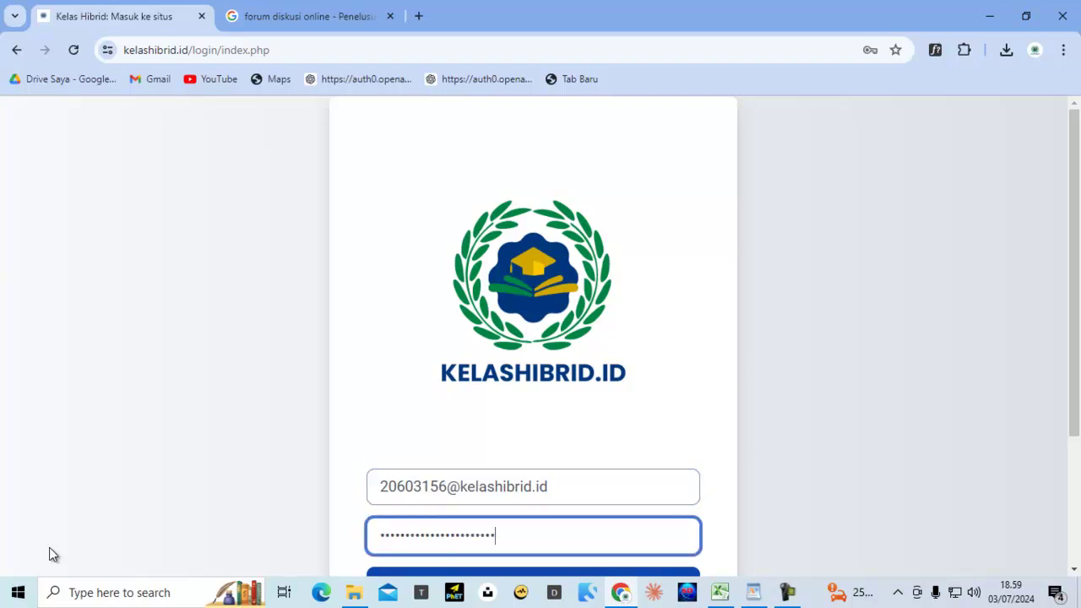
scroll(502, 194, "down", 2)
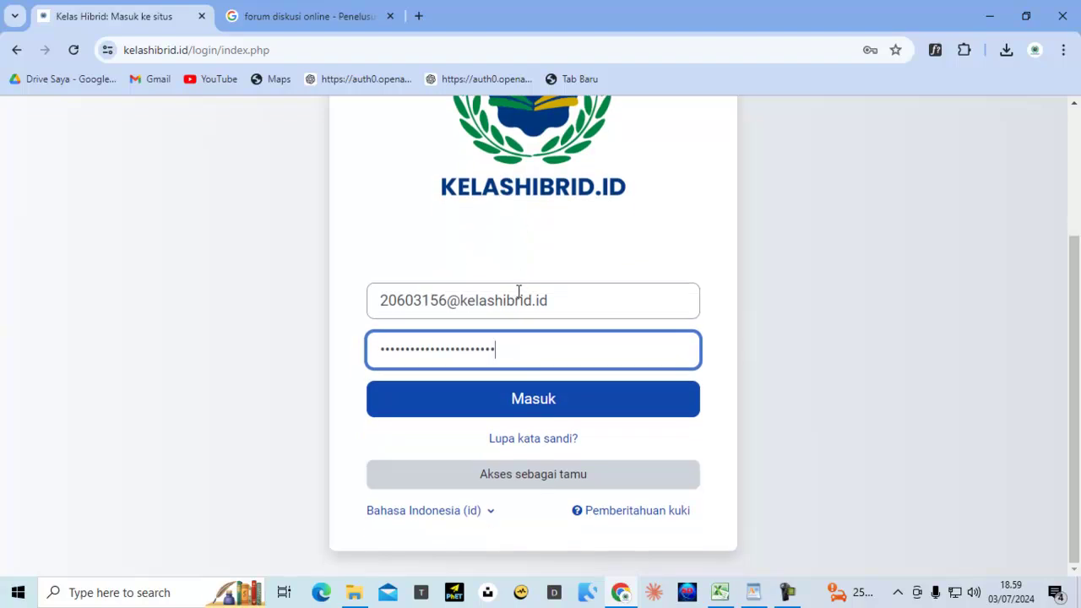
left_click(508, 397)
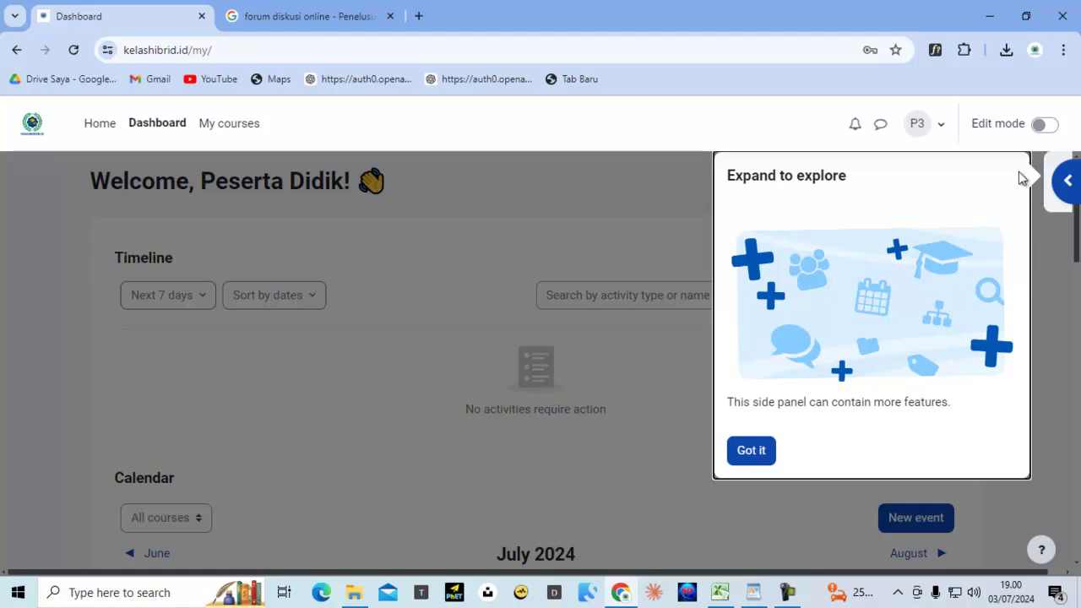
Switch the interface language to Bahasa Indonesia from the user menu
left_click(945, 127)
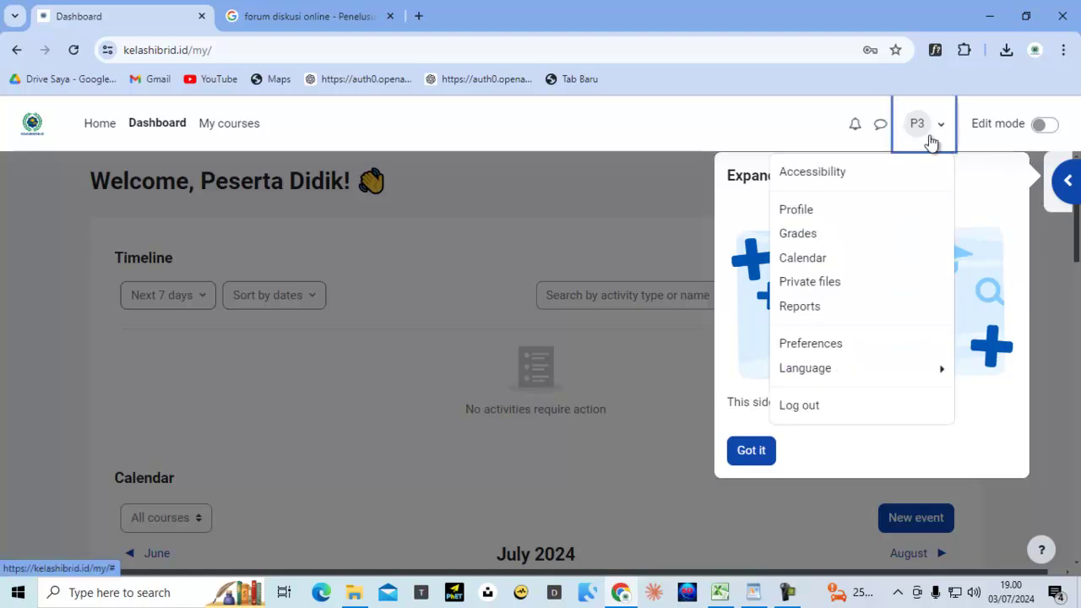
left_click(833, 370)
left_click(860, 221)
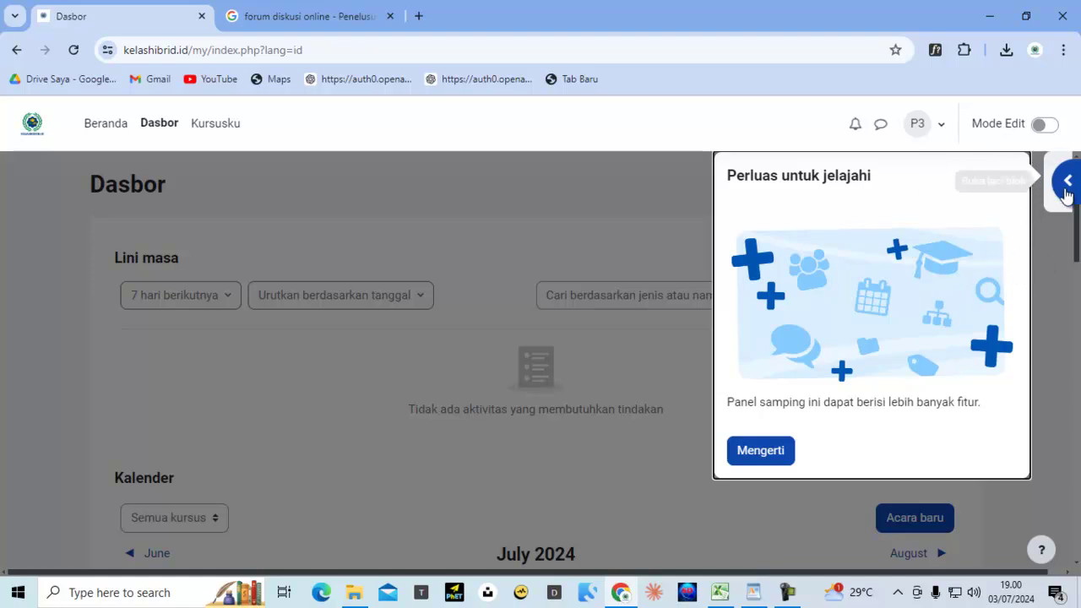
Dismiss the side panel tip, turn on Mode Edit, and open the student's profile
left_click(765, 450)
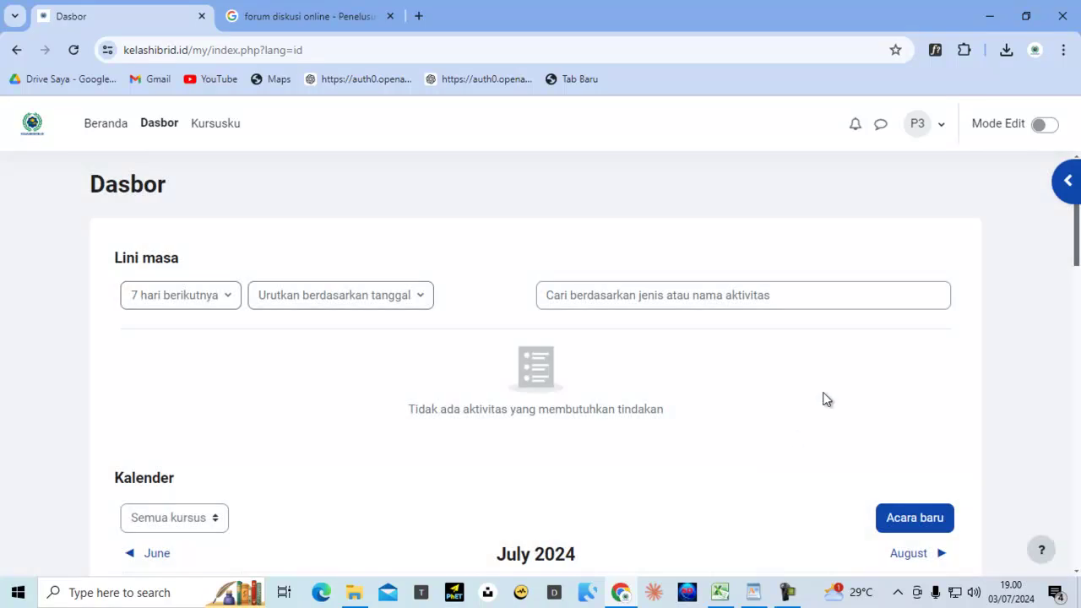
left_click(1050, 127)
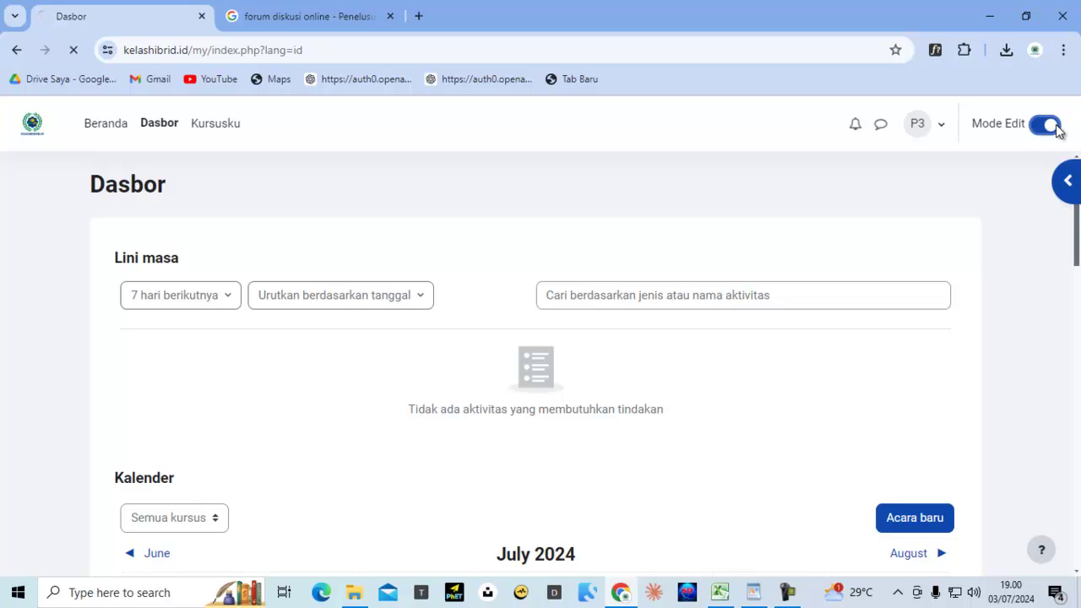
left_click(947, 131)
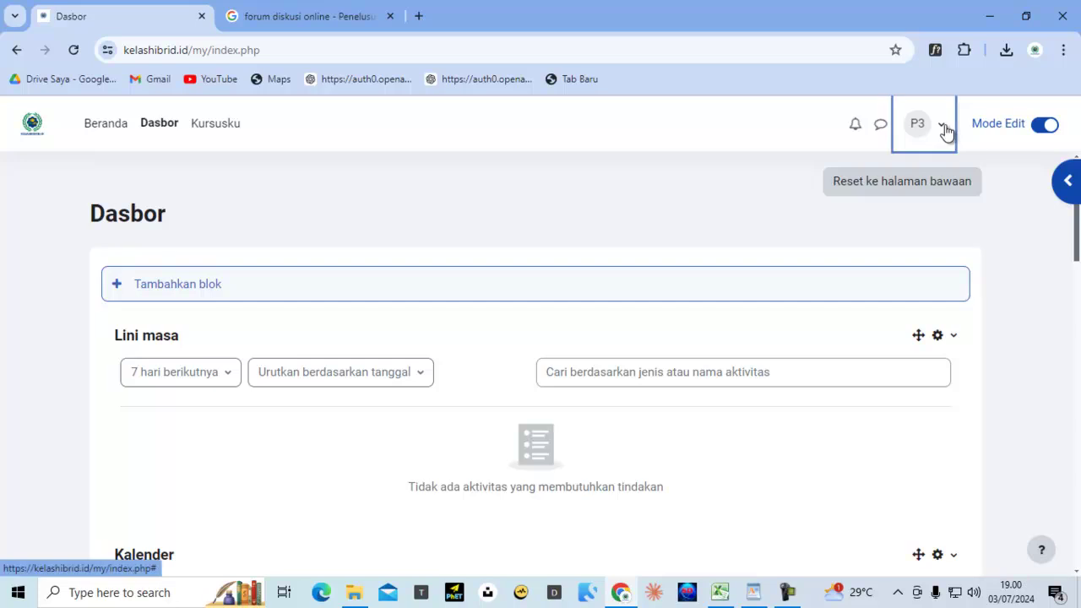
left_click(825, 211)
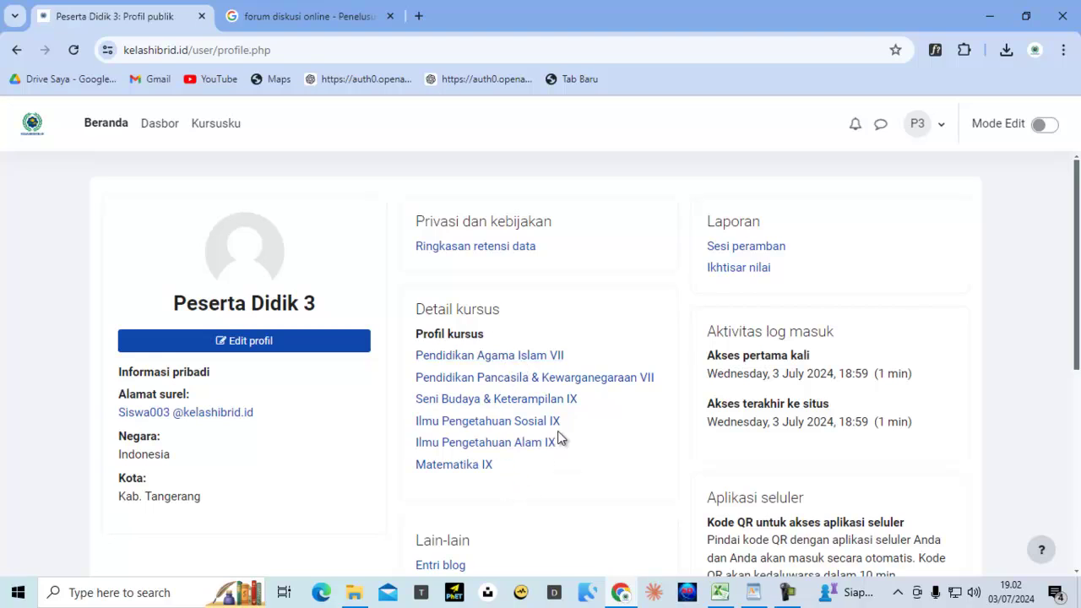
scroll(558, 437, "down", 1)
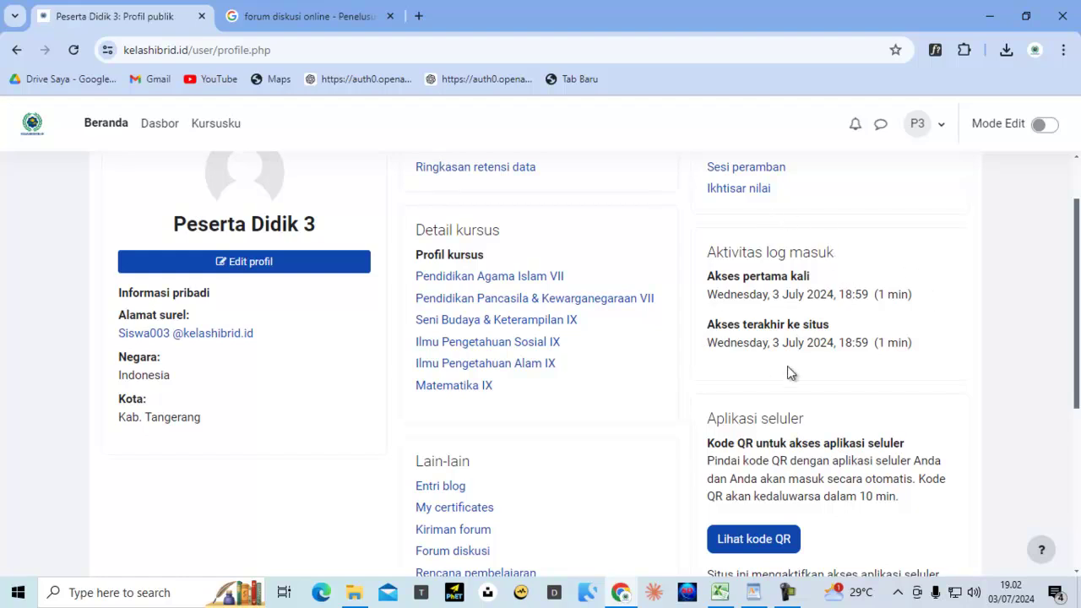
scroll(788, 369, "down", 2)
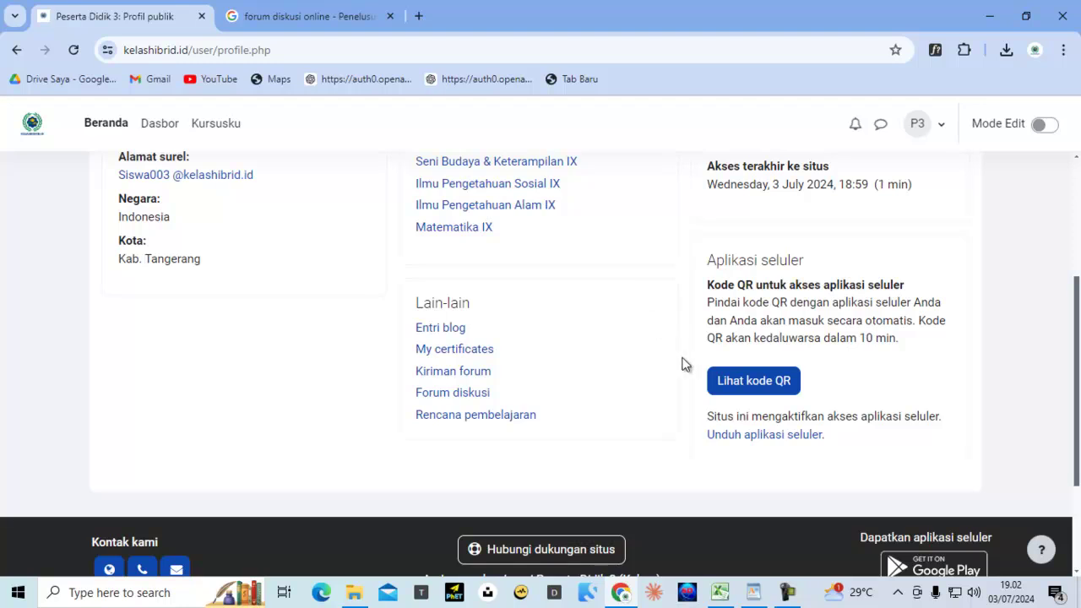
Show the mobile app login QR code via 'Lihat kode QR', then return to the top
left_click(747, 386)
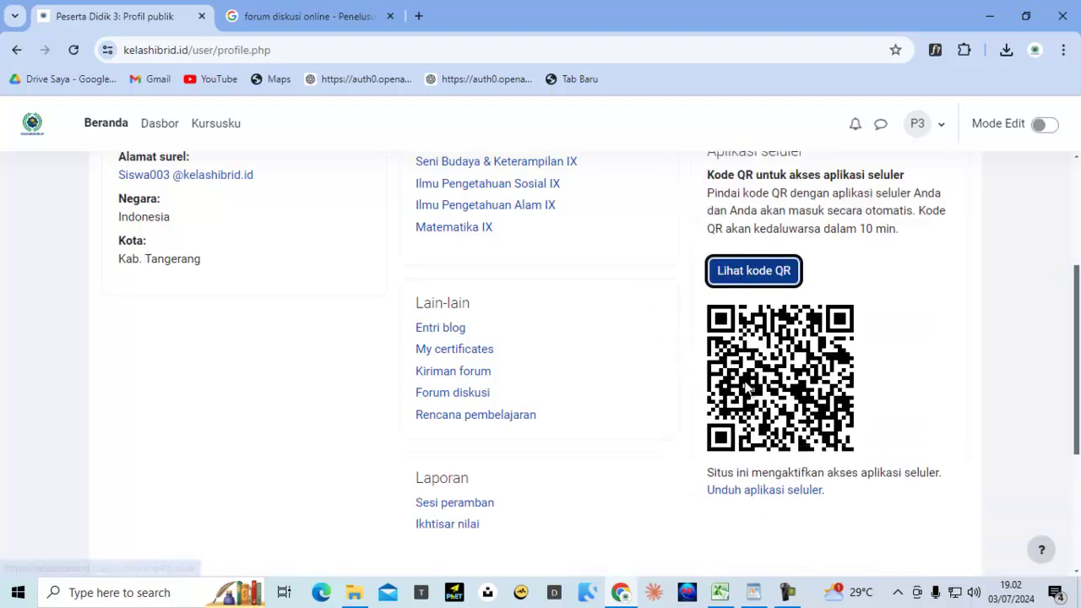
scroll(617, 315, "down", 1)
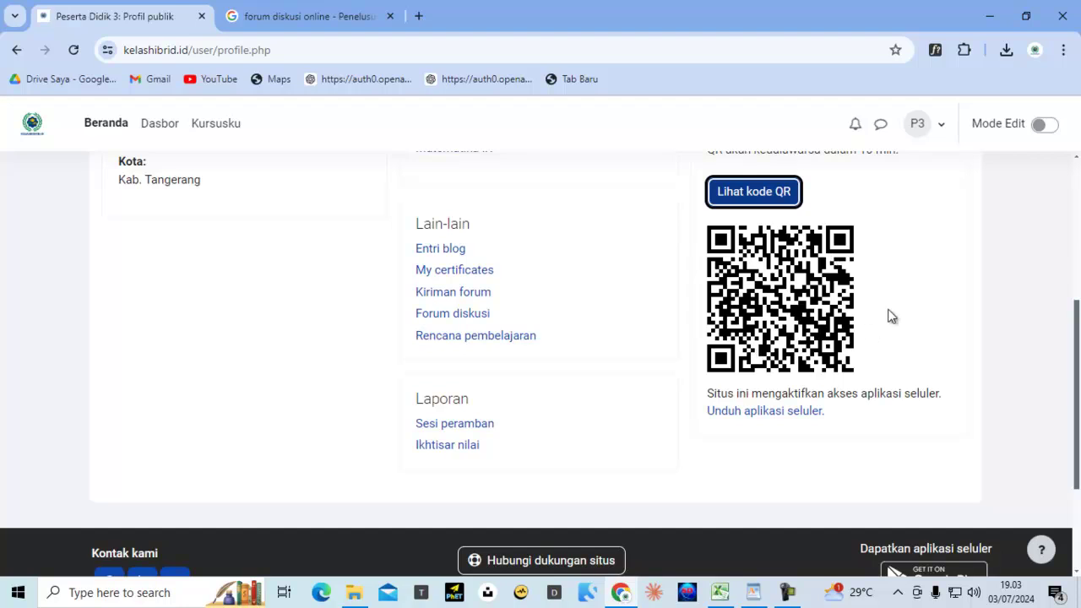
scroll(757, 359, "up", 5)
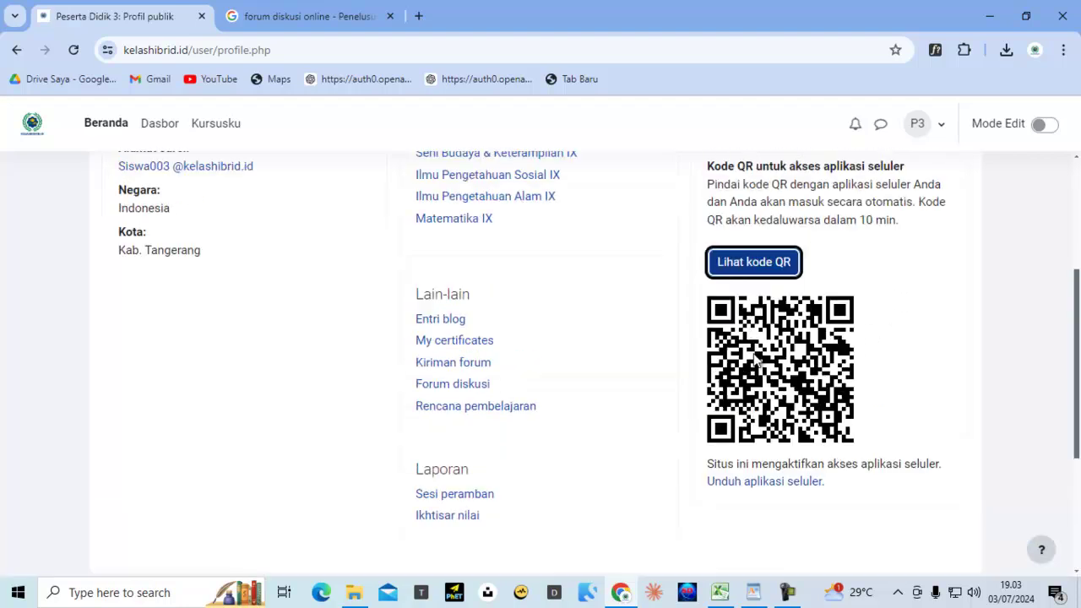
scroll(754, 353, "down", 2)
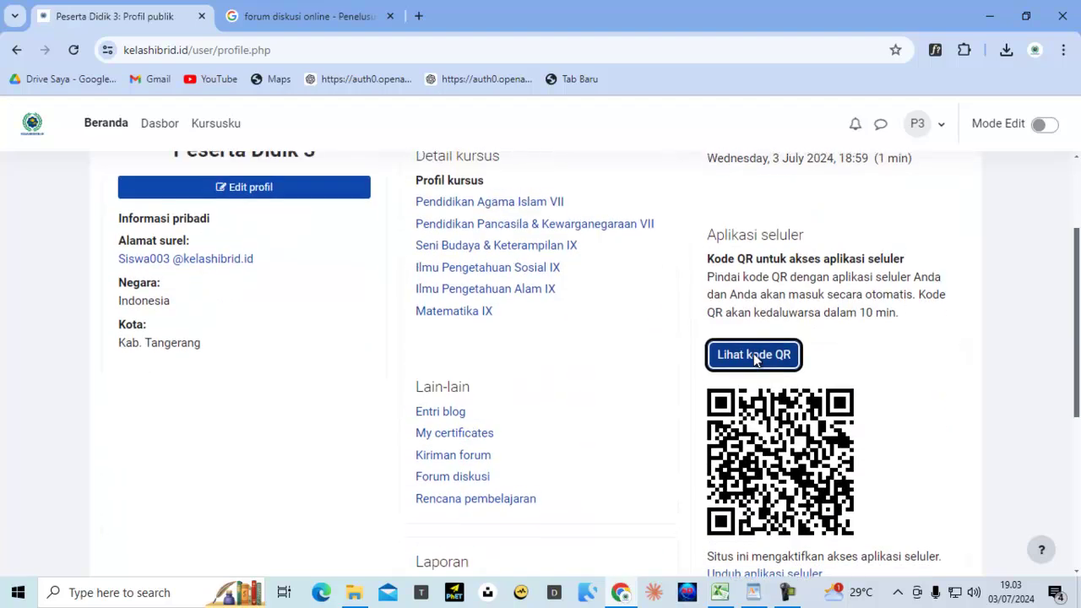
scroll(753, 354, "up", 2)
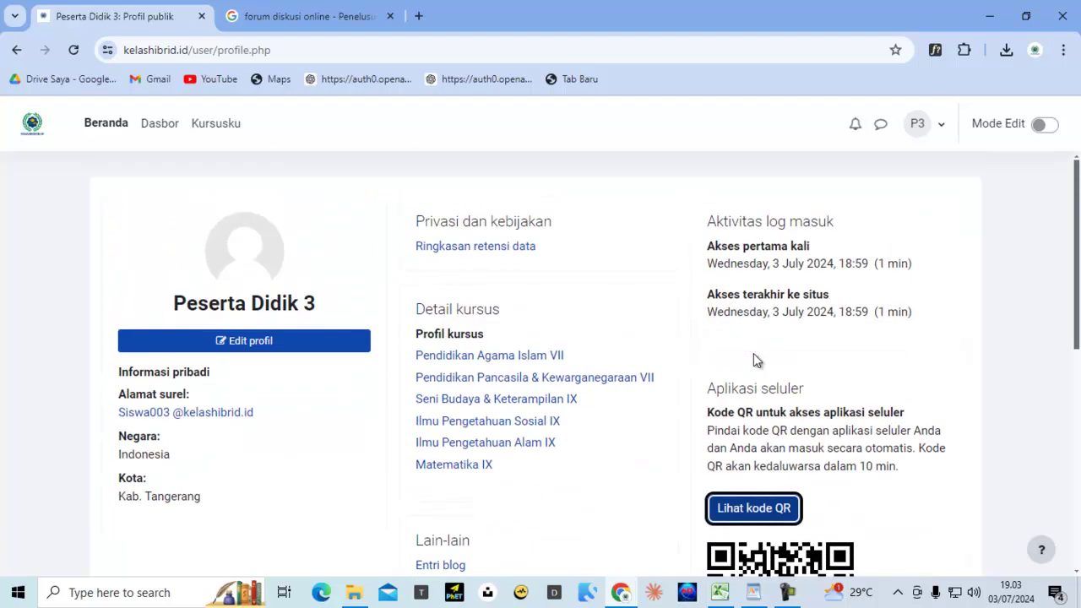
Upload 'peserta didik 3.png' as the Foto baru in the Edit profil form
left_click(259, 350)
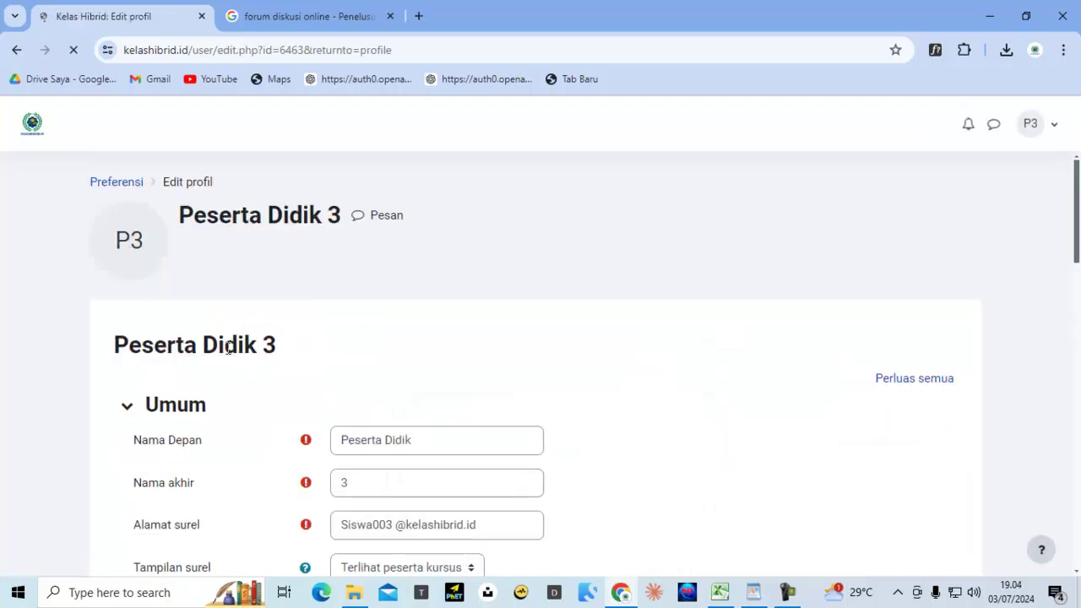
scroll(401, 358, "down", 7)
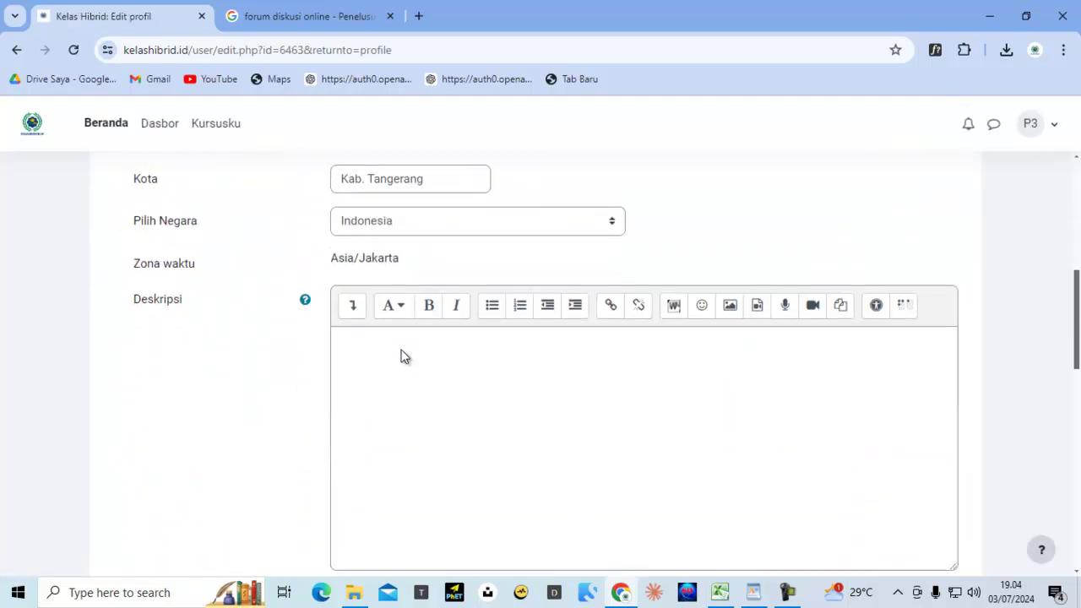
scroll(401, 358, "down", 5)
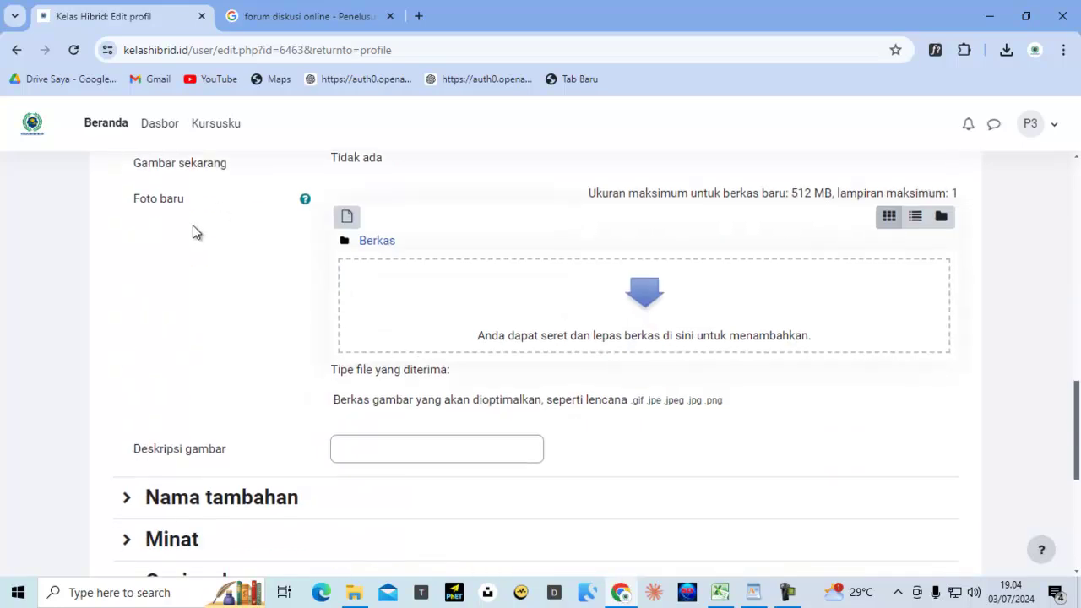
left_click(347, 217)
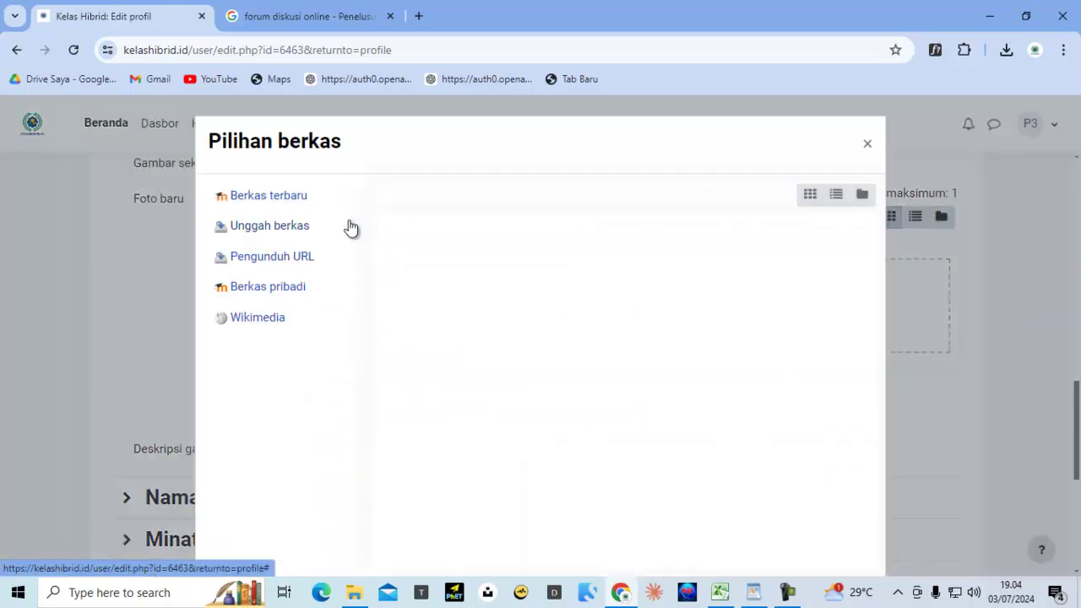
left_click(293, 230)
left_click(293, 230)
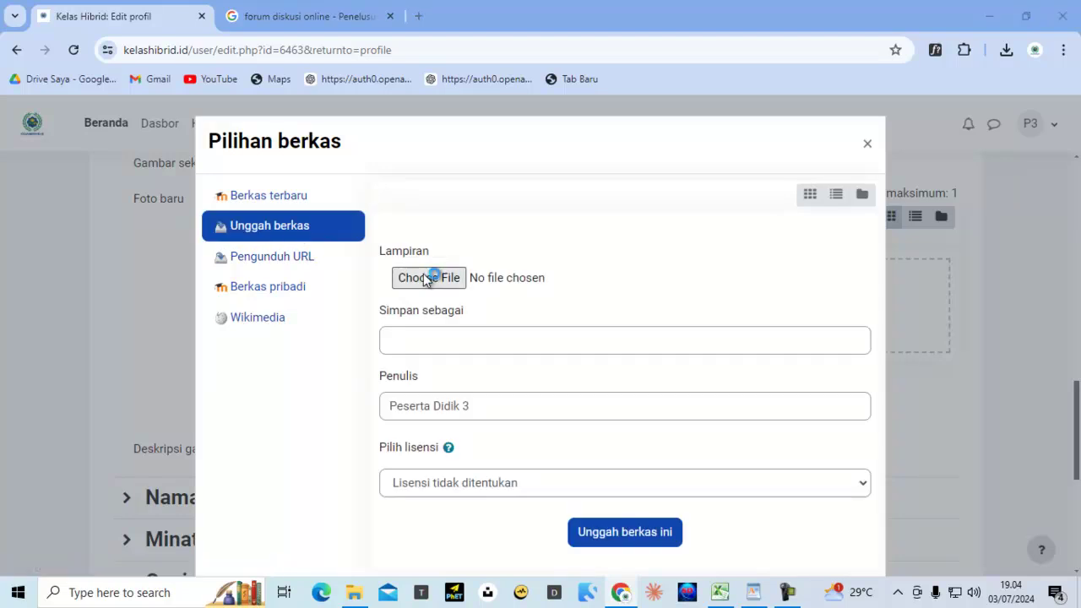
left_click(427, 278)
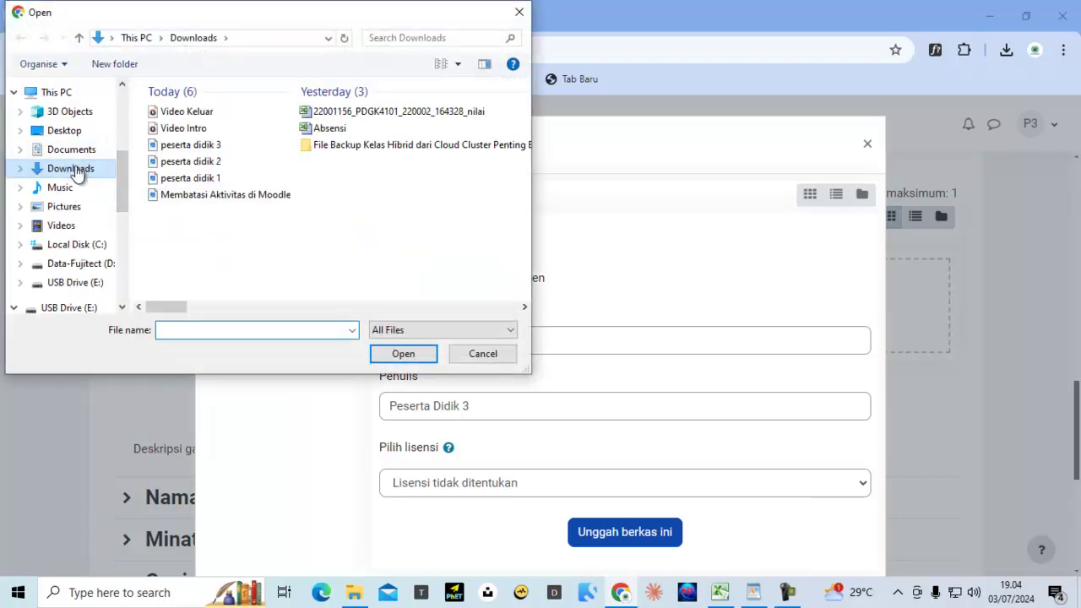
double_click(191, 147)
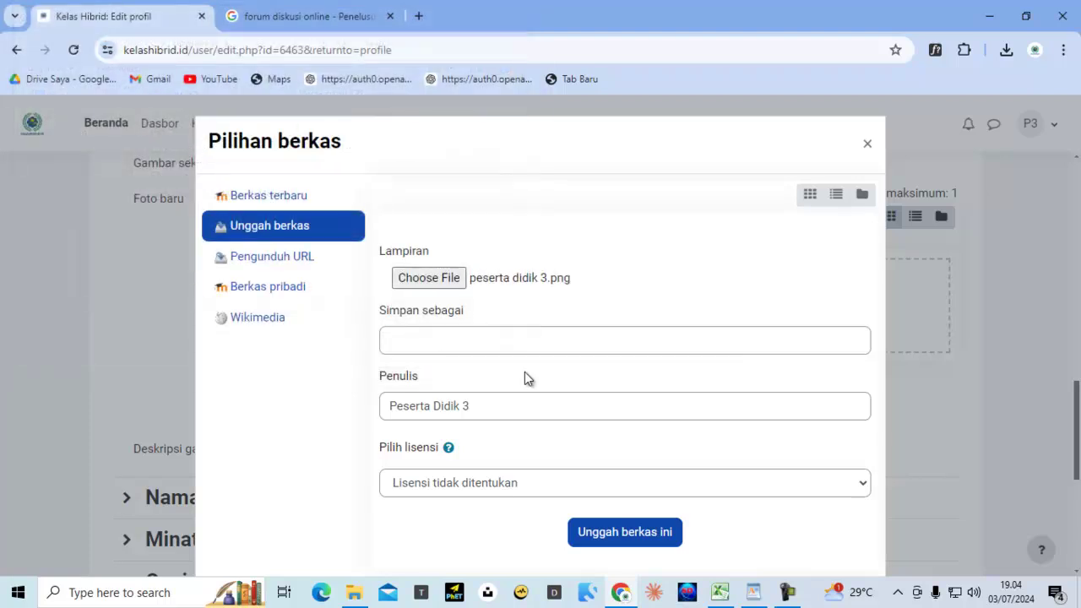
left_click(639, 534)
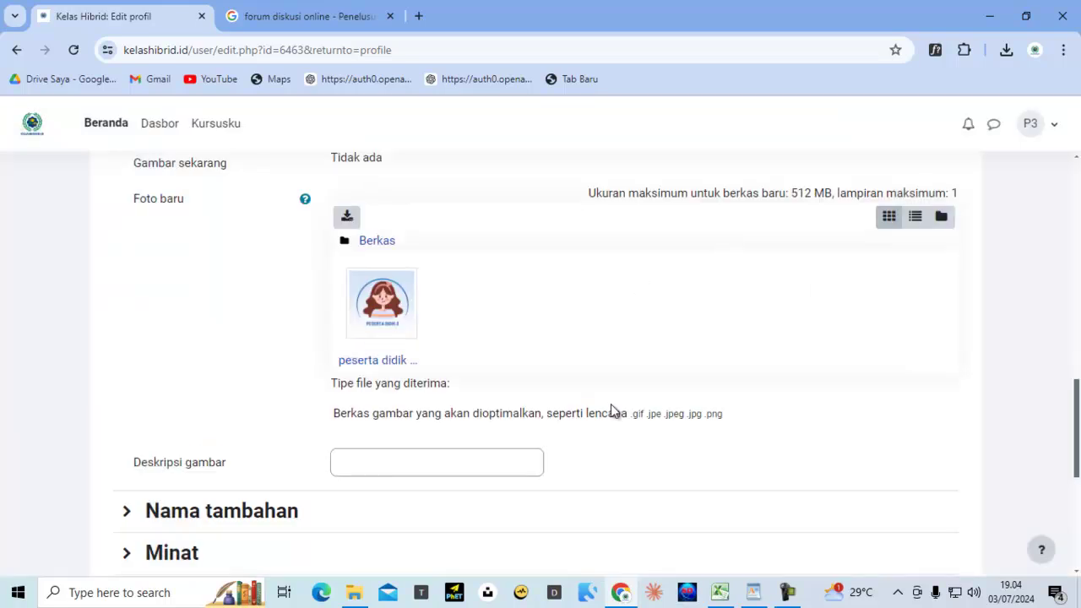
scroll(439, 357, "down", 3)
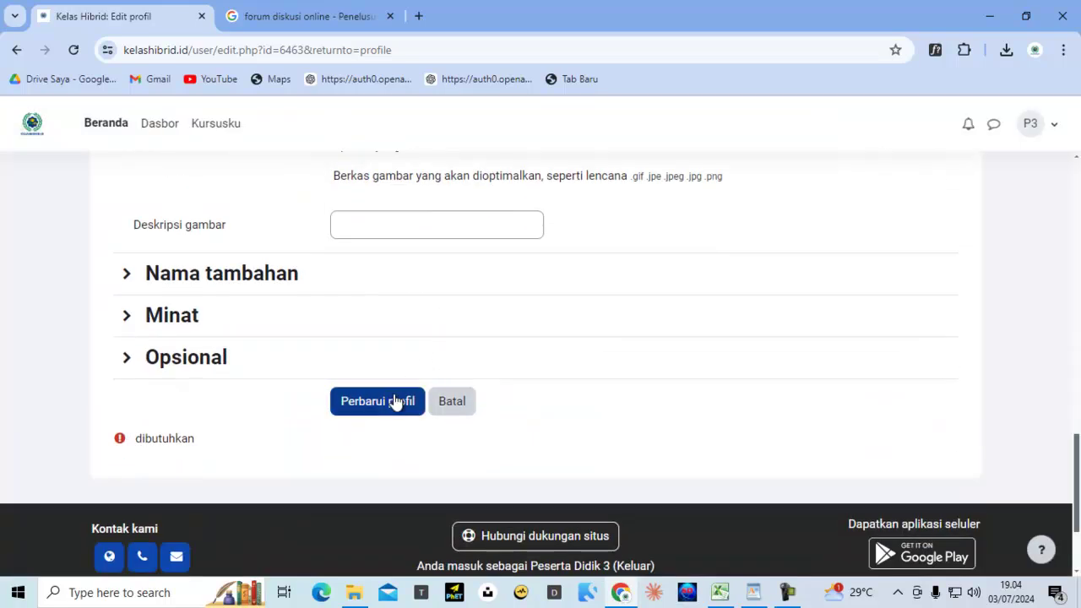
Correct the Alamat surel field, replacing the stray space with an underscore
left_click(393, 402)
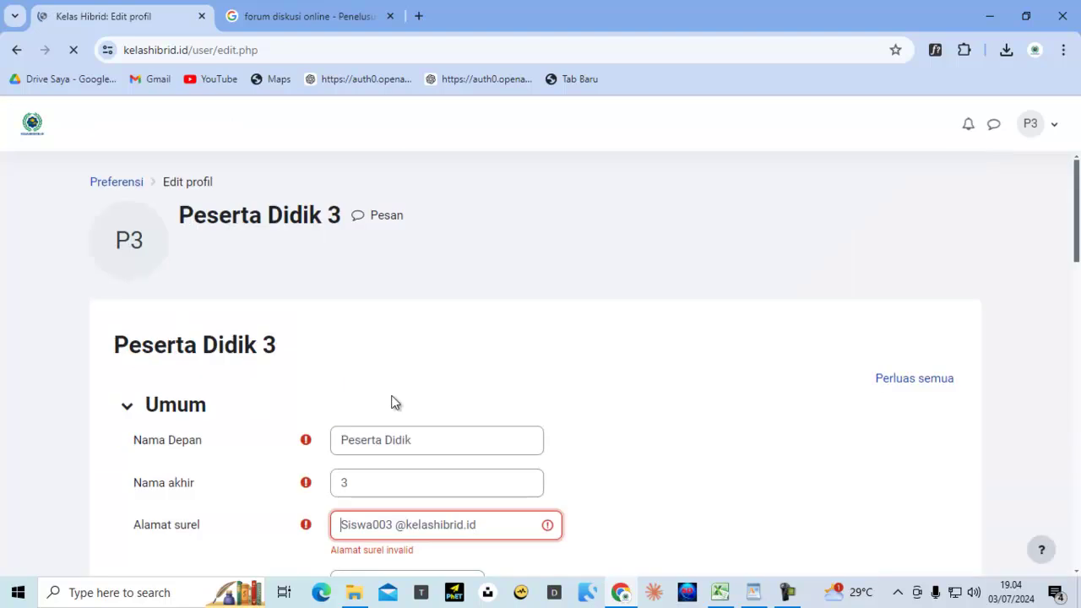
scroll(504, 411, "down", 3)
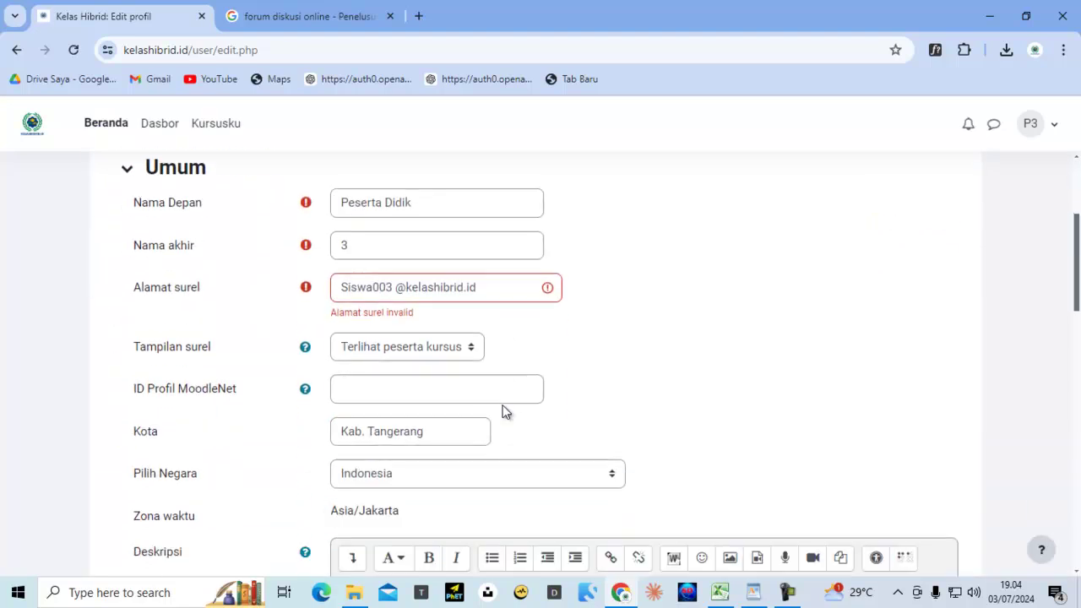
left_click(398, 294)
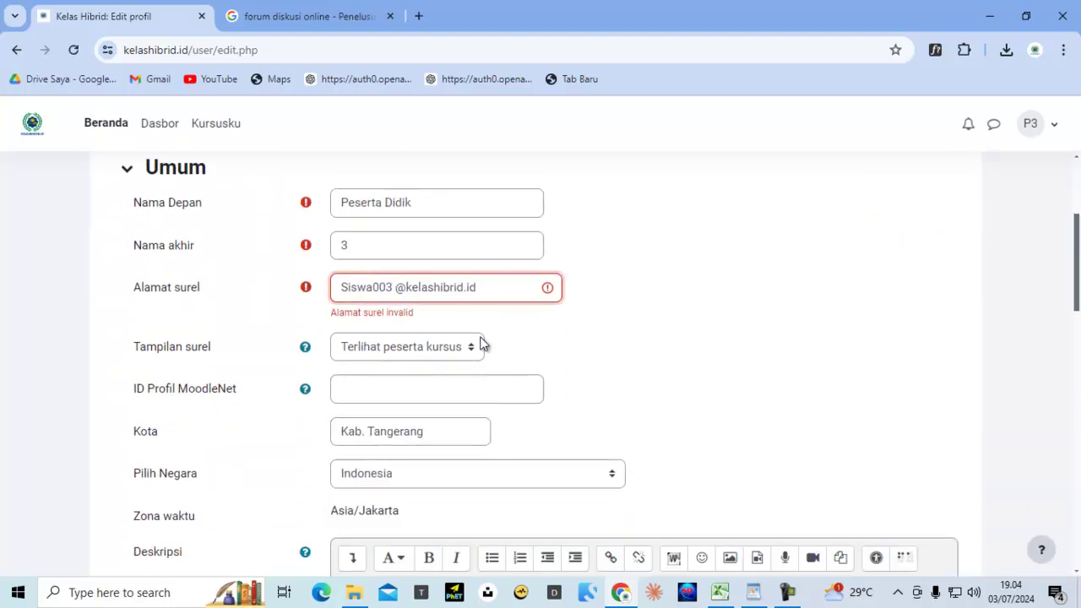
key("BackSpace")
key("BackSpace")
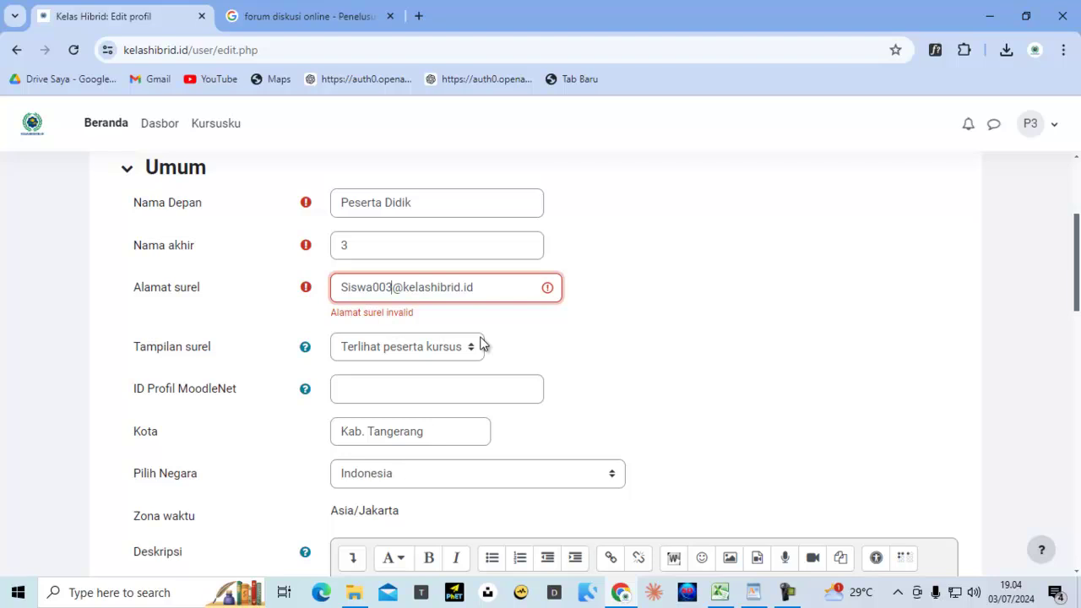
type("_")
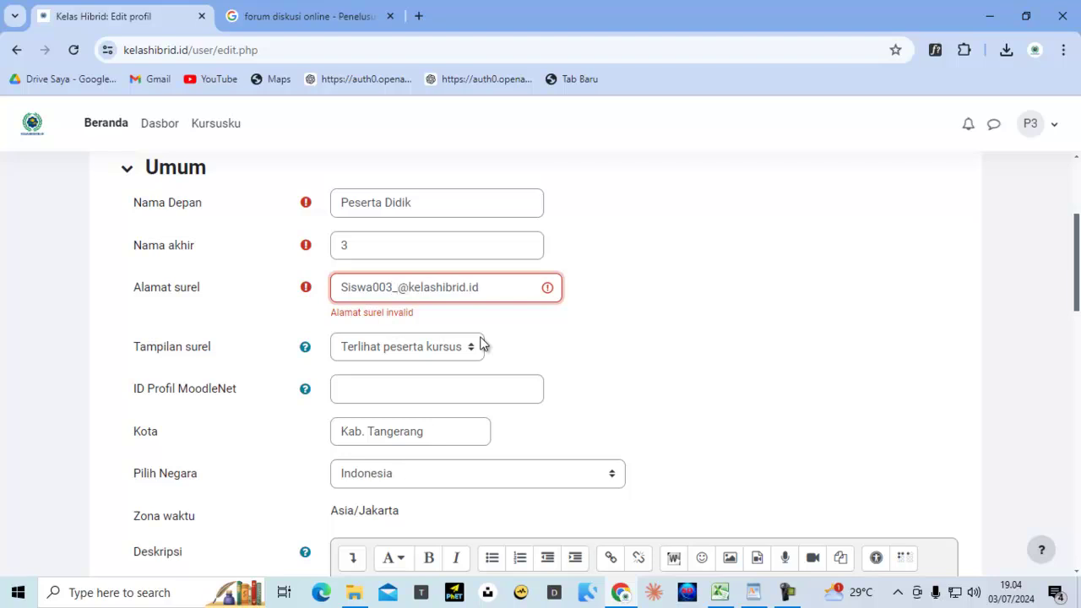
Set Tampilan surel to Tersembunyi and submit with Perbarui profil
left_click(380, 350)
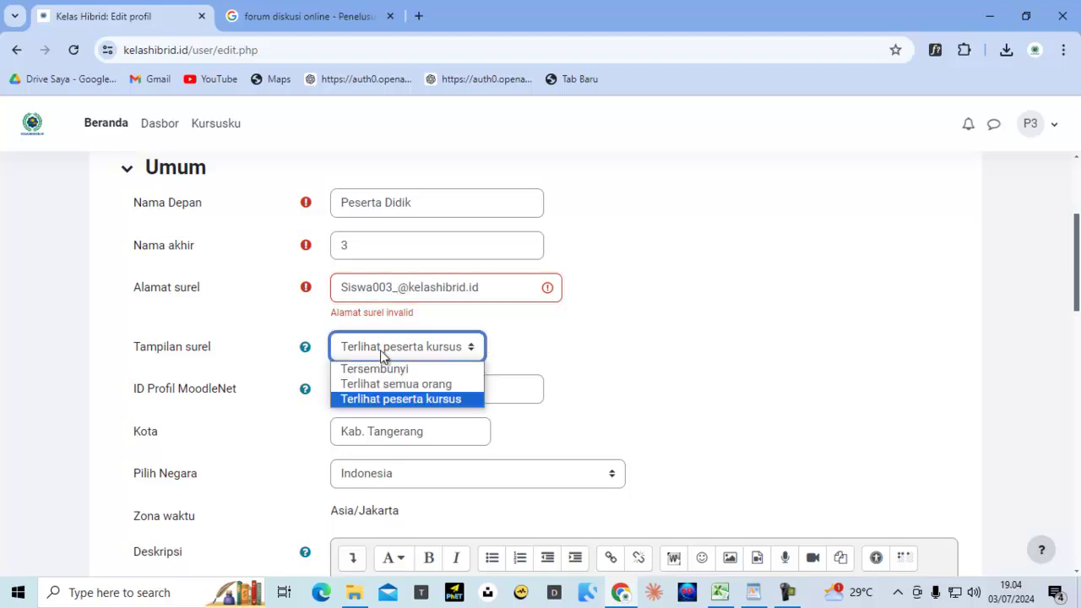
left_click(378, 369)
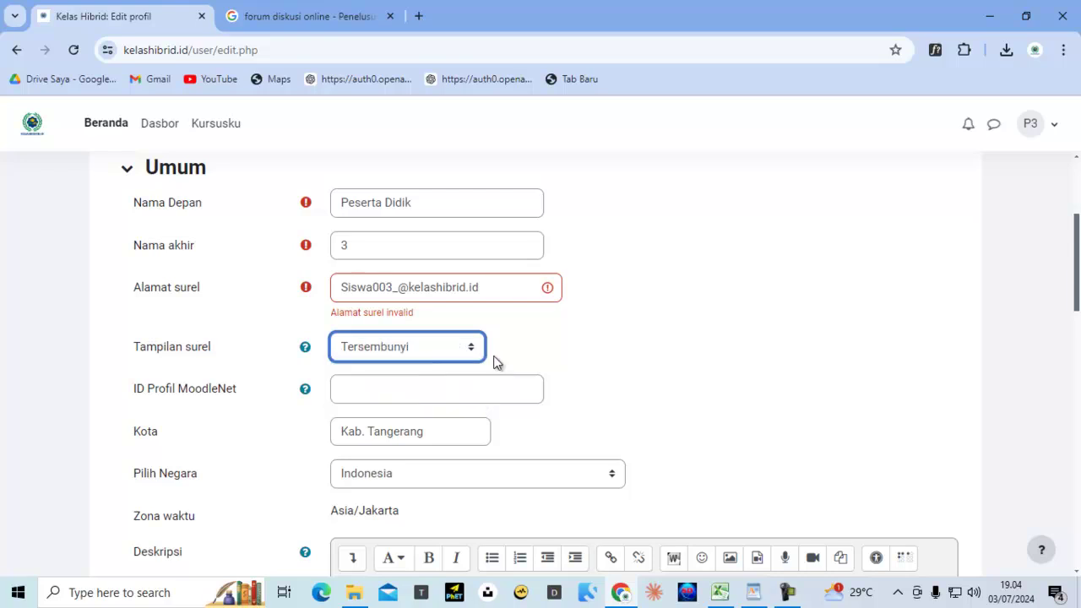
scroll(495, 361, "down", 12)
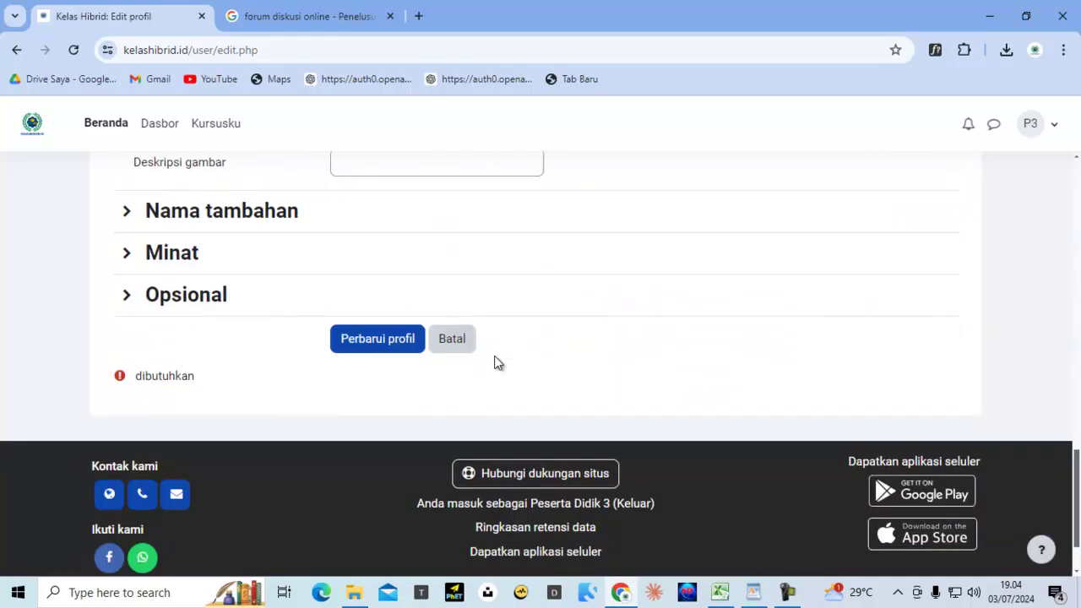
left_click(379, 343)
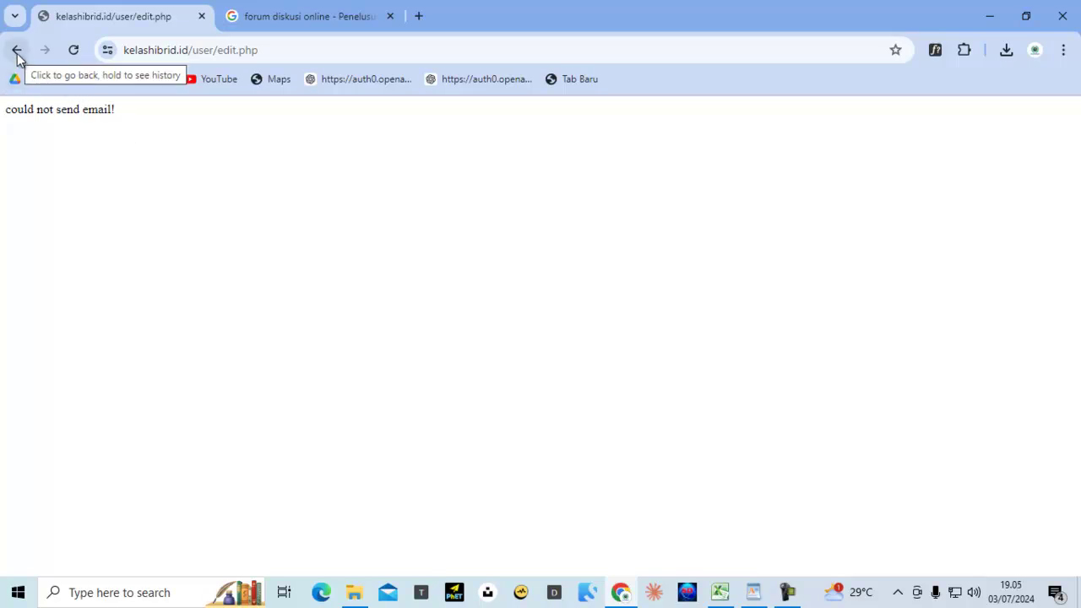
Resend the profile form to save the new avatar, then go to Kursusku
left_click(73, 50)
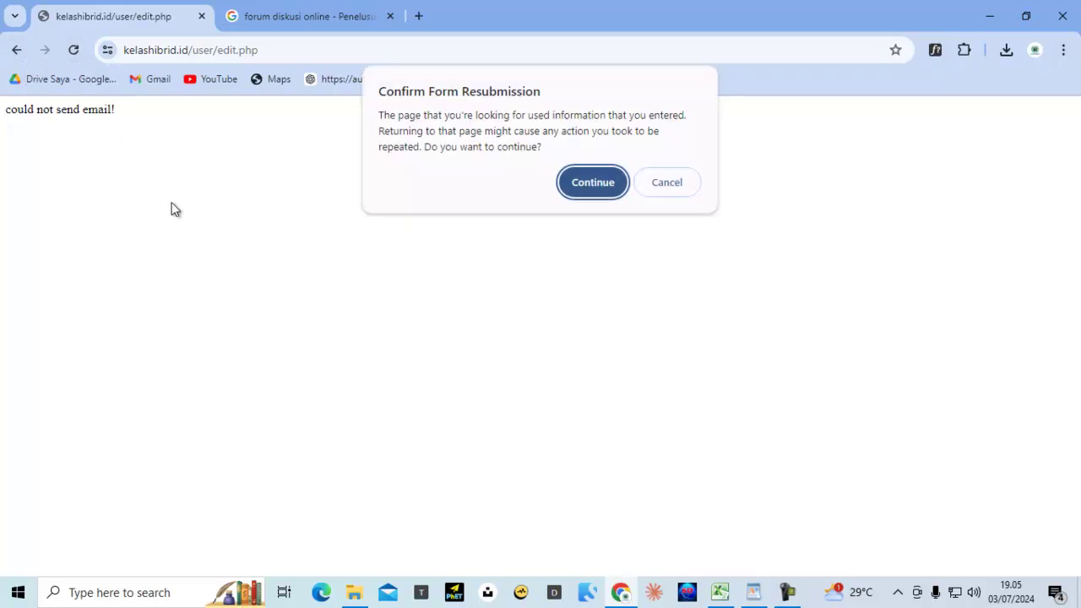
left_click(596, 184)
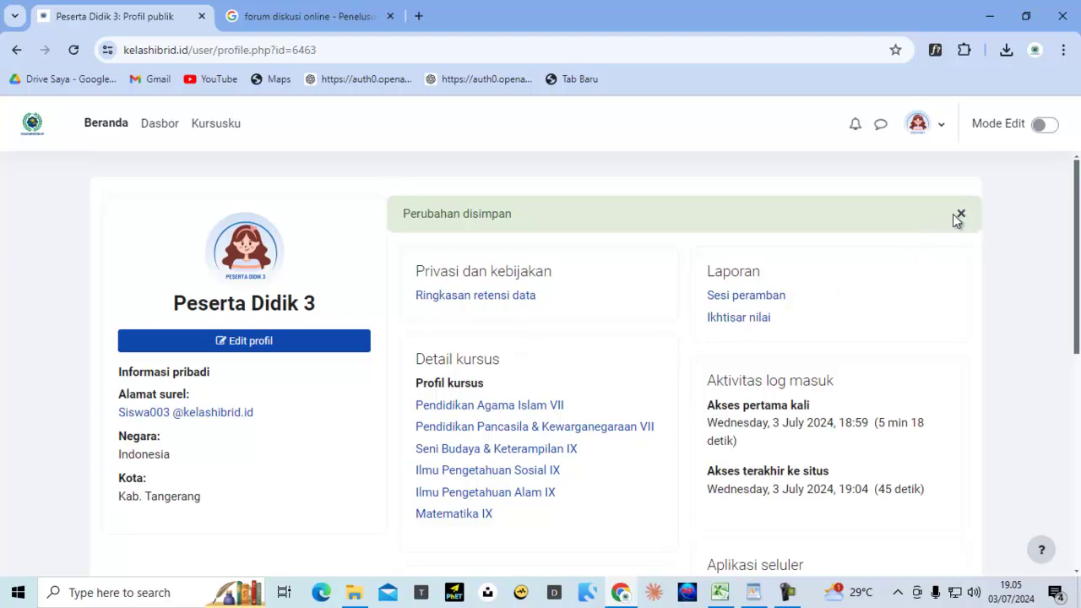
left_click(212, 124)
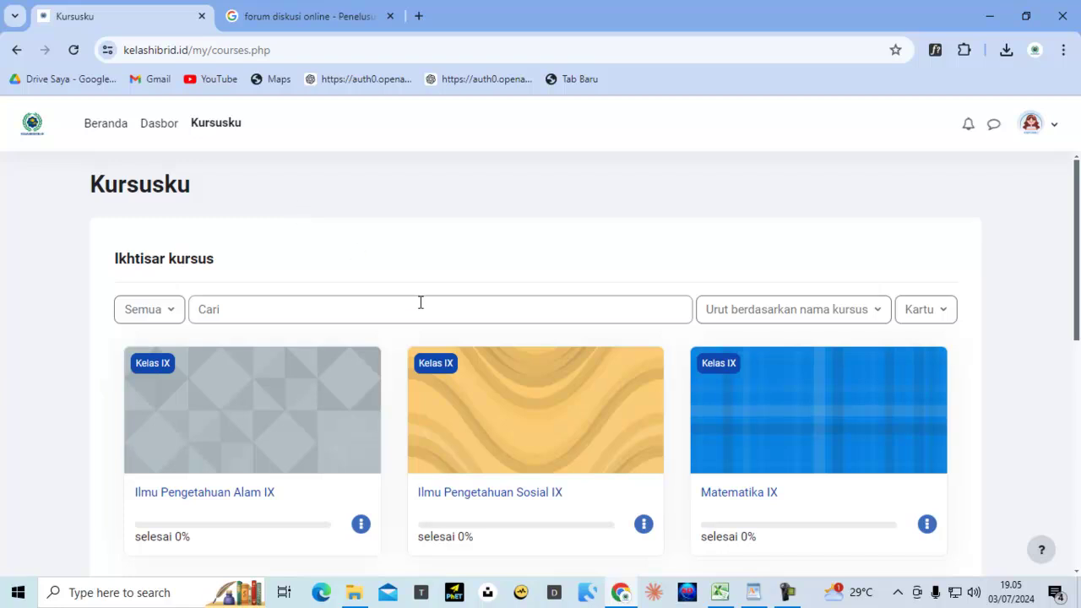
Open Pendidikan Agama Islam VII, dismiss its tour, and enter Forum Diskusi Bab I
scroll(421, 307, "down", 5)
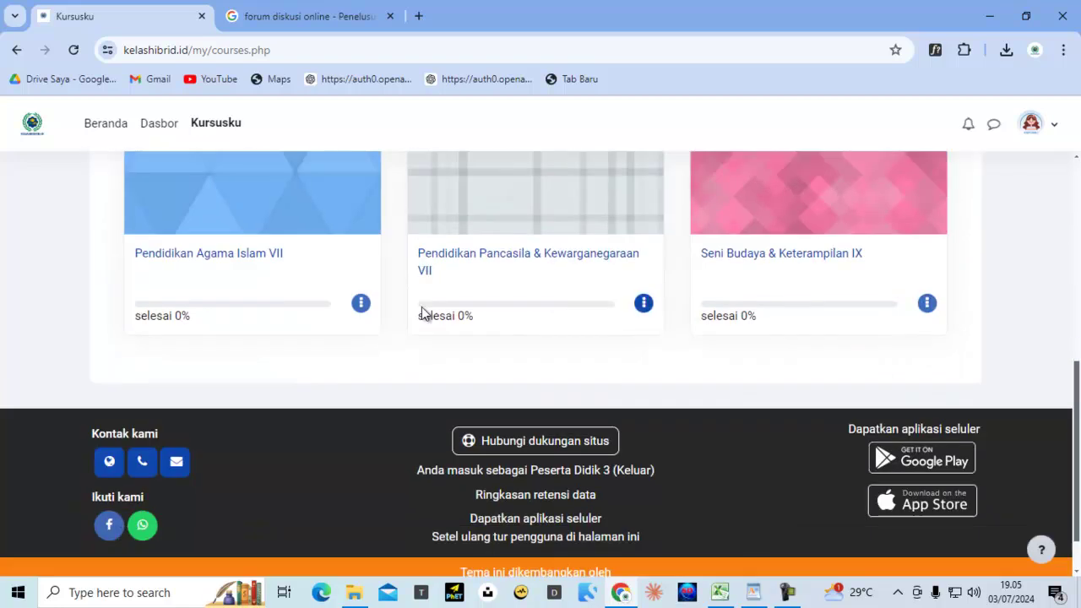
left_click(260, 215)
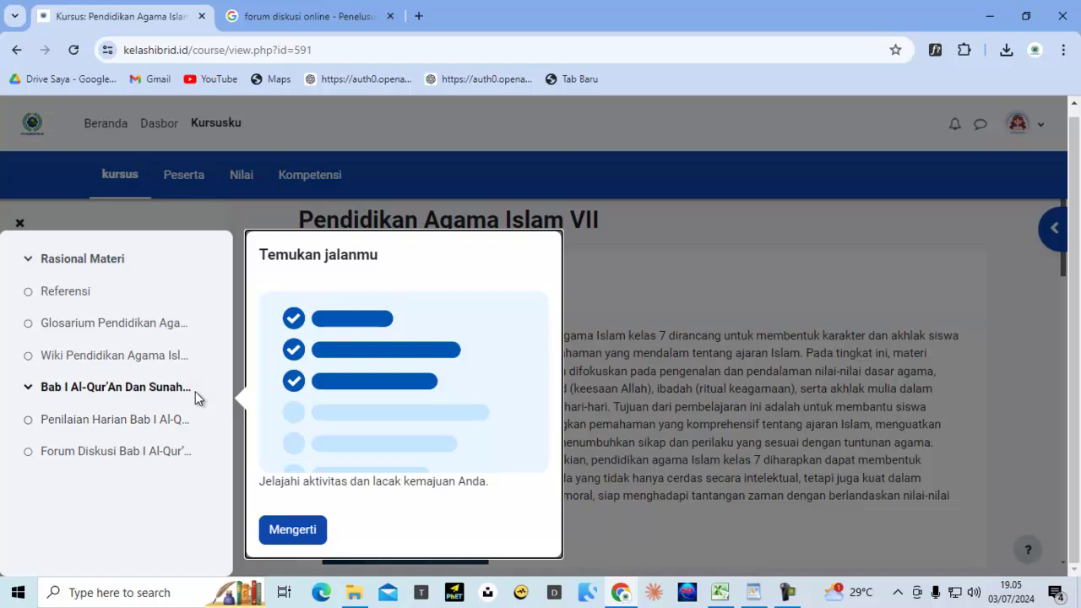
left_click(303, 534)
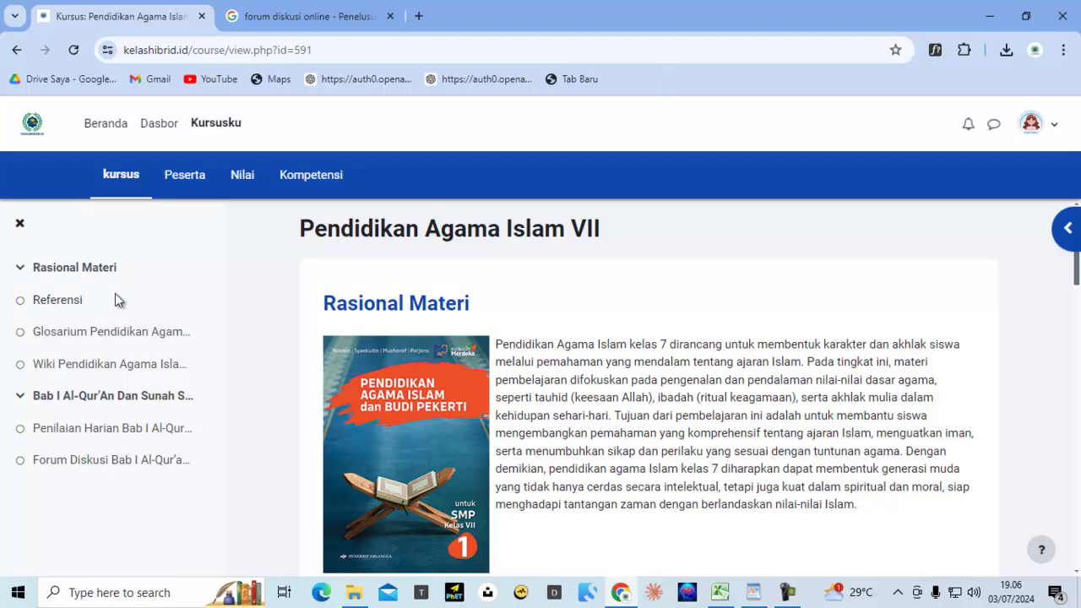
left_click(113, 464)
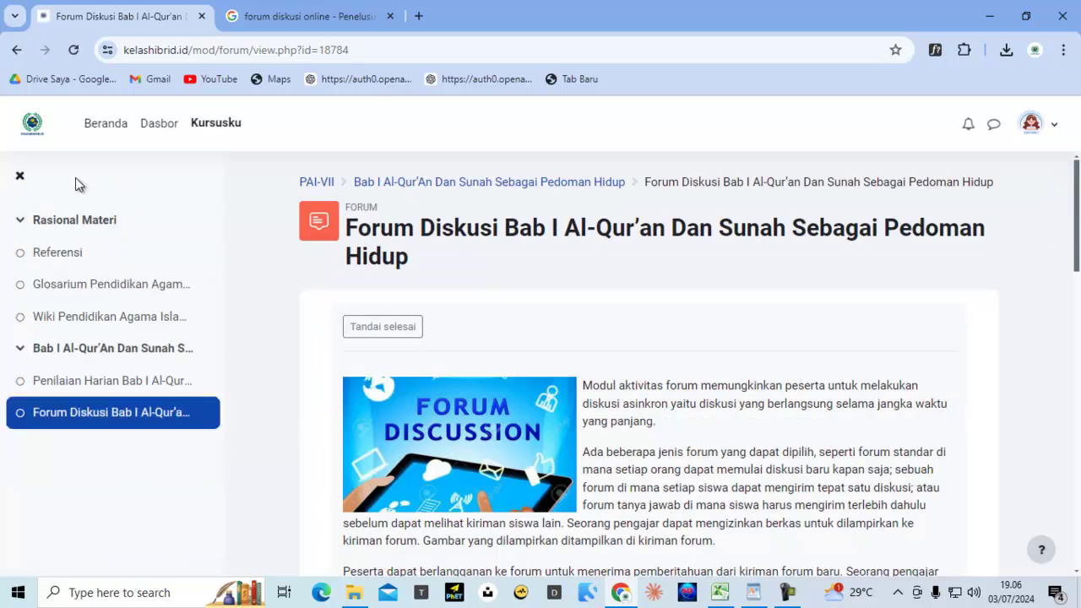
Hide the course index and open the thread 'Mengatasi Interpretasi Perbedaan Ulama dan Masyarakat'
left_click(20, 176)
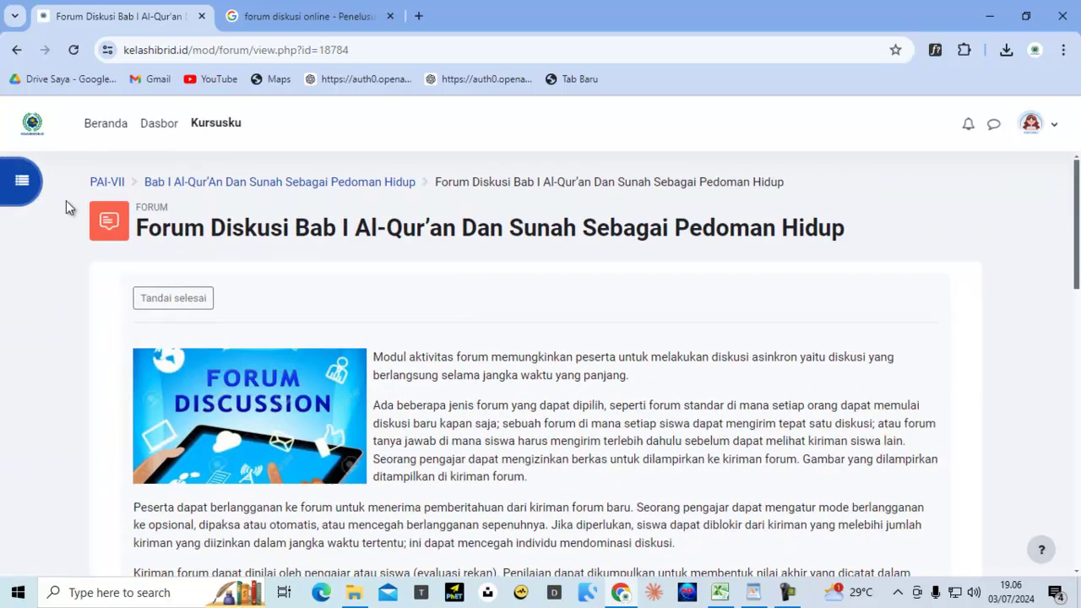
scroll(474, 292, "down", 5)
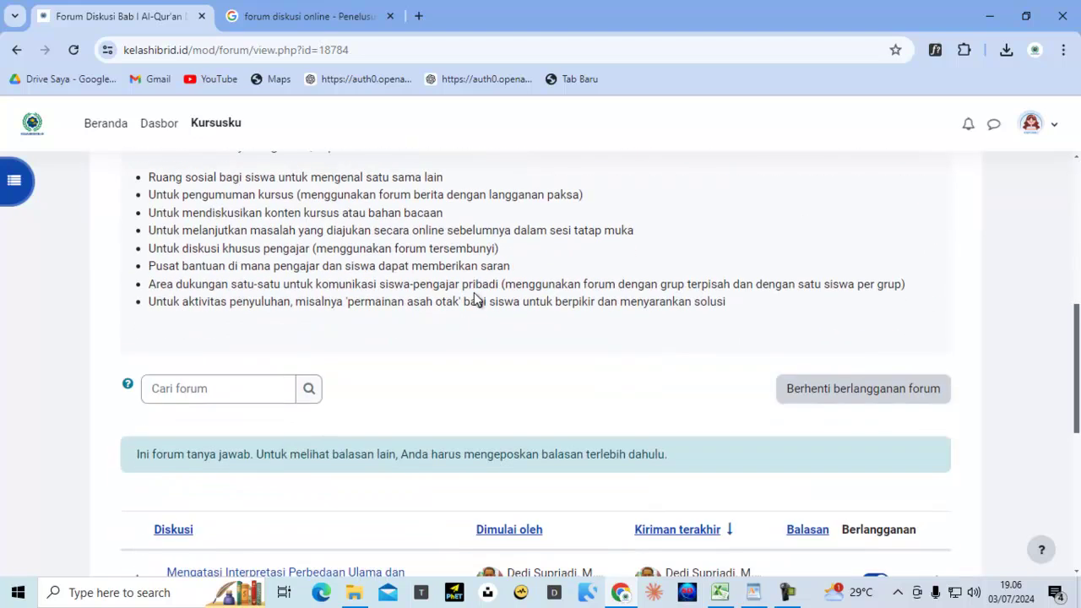
scroll(476, 299, "down", 3)
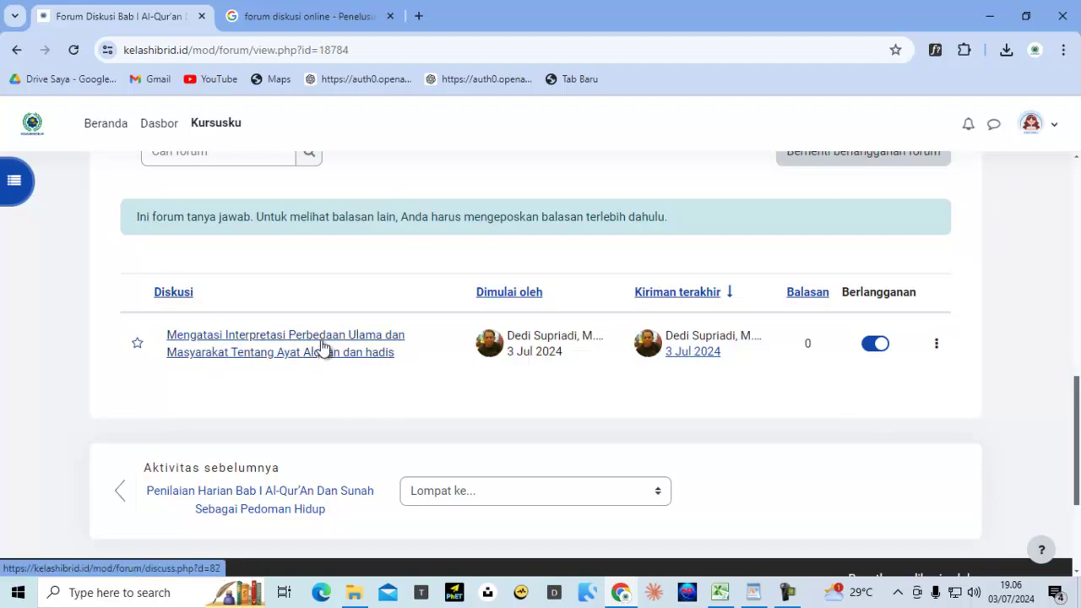
left_click(272, 345)
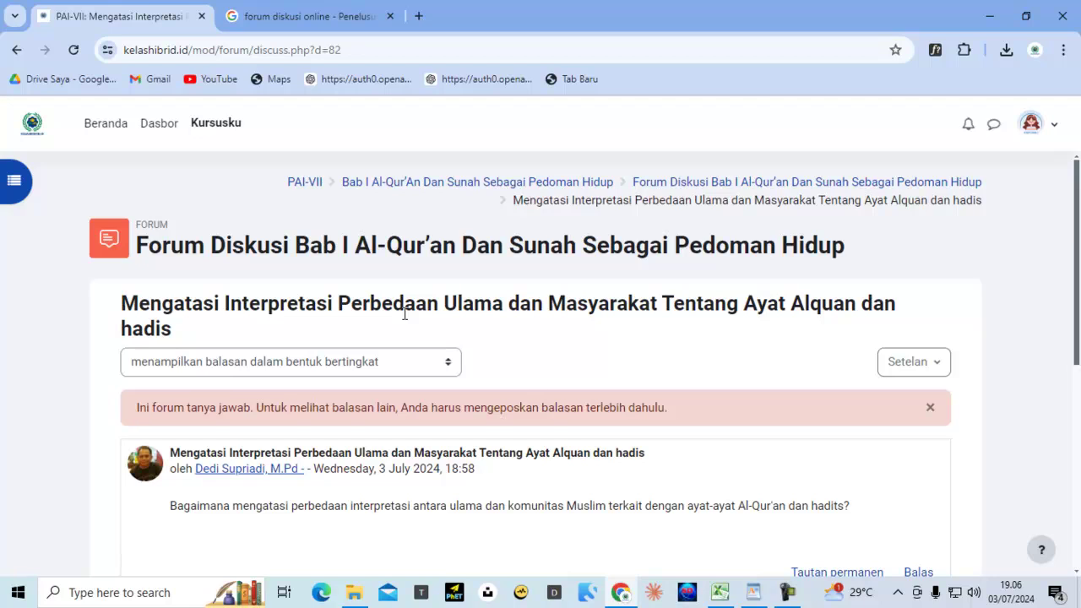
Copy the post's question sentence and open a new Google tab beside the thread
scroll(405, 314, "down", 3)
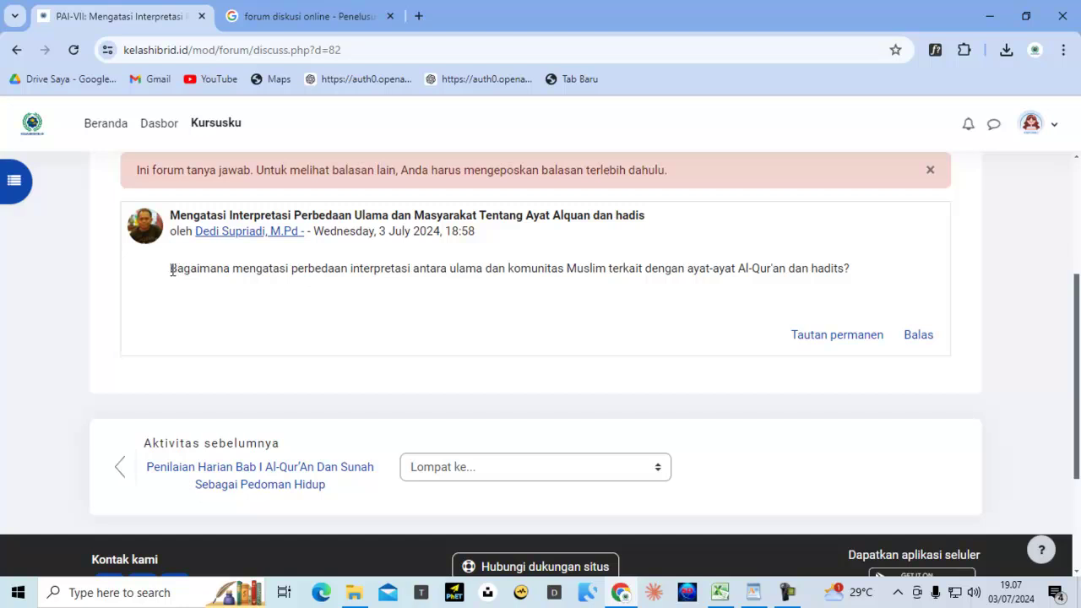
left_click_drag(171, 271, 498, 274)
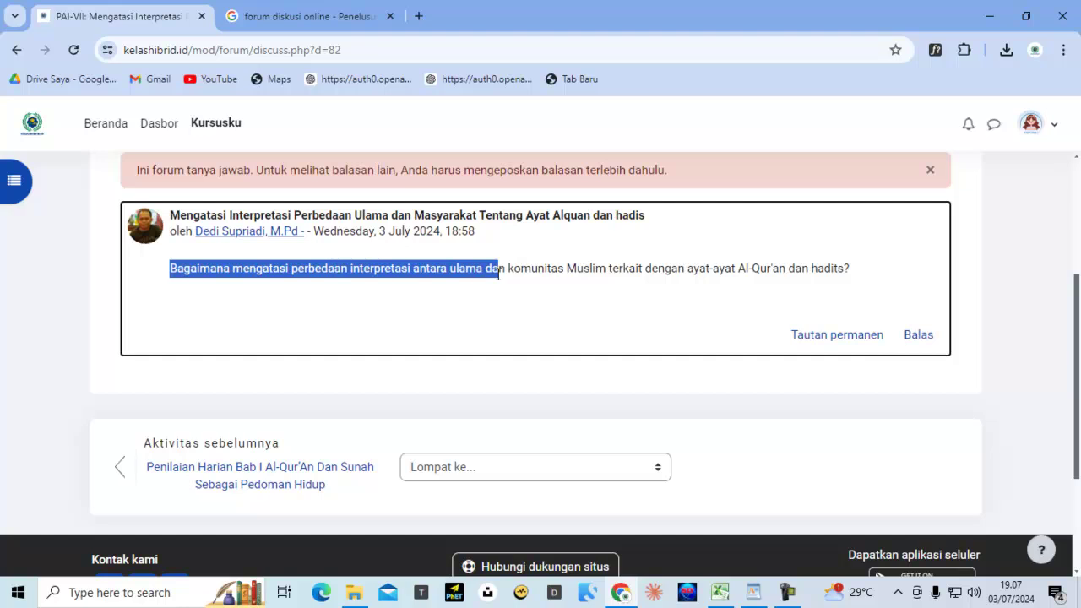
left_click_drag(499, 273, 854, 288)
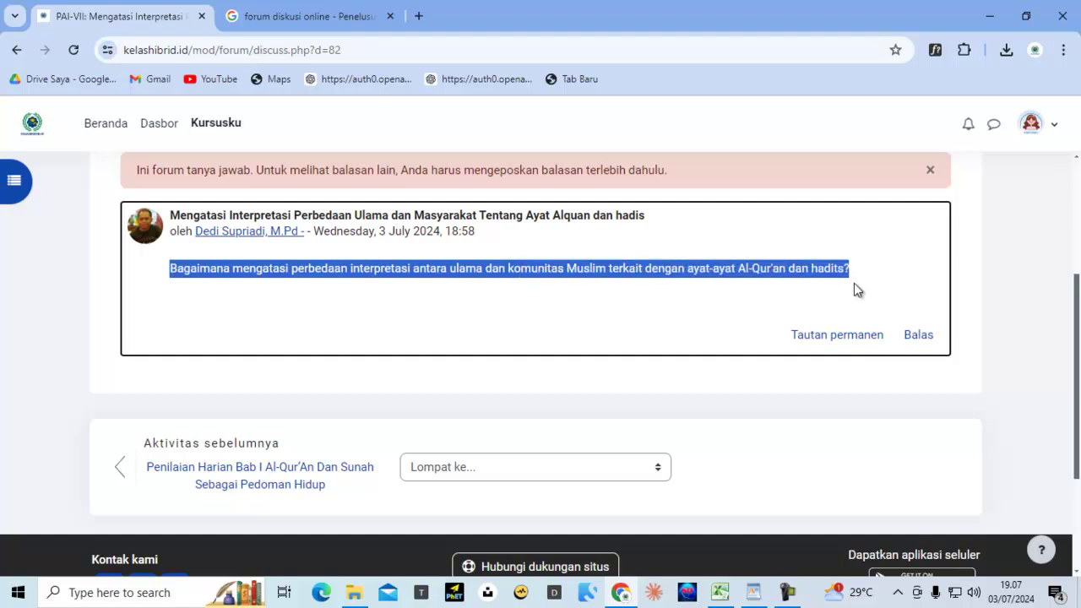
right_click(832, 270)
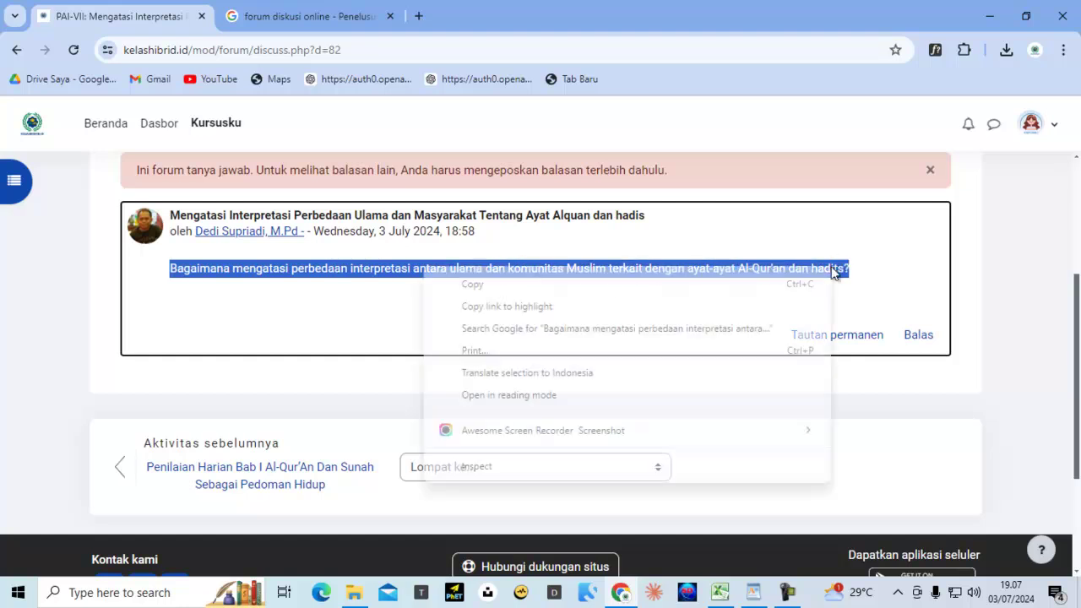
left_click(483, 284)
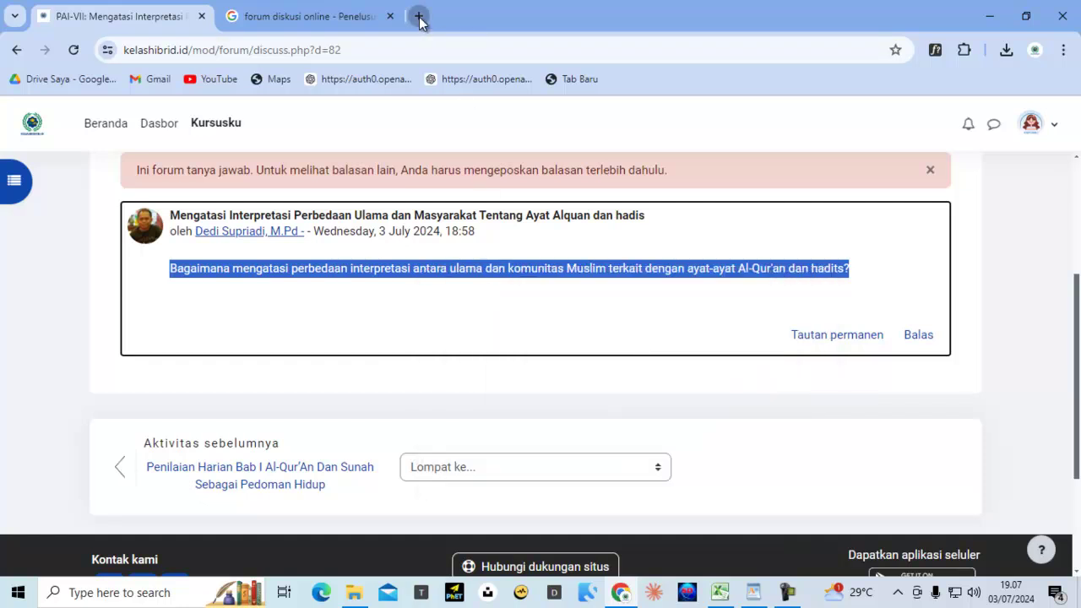
left_click(420, 18)
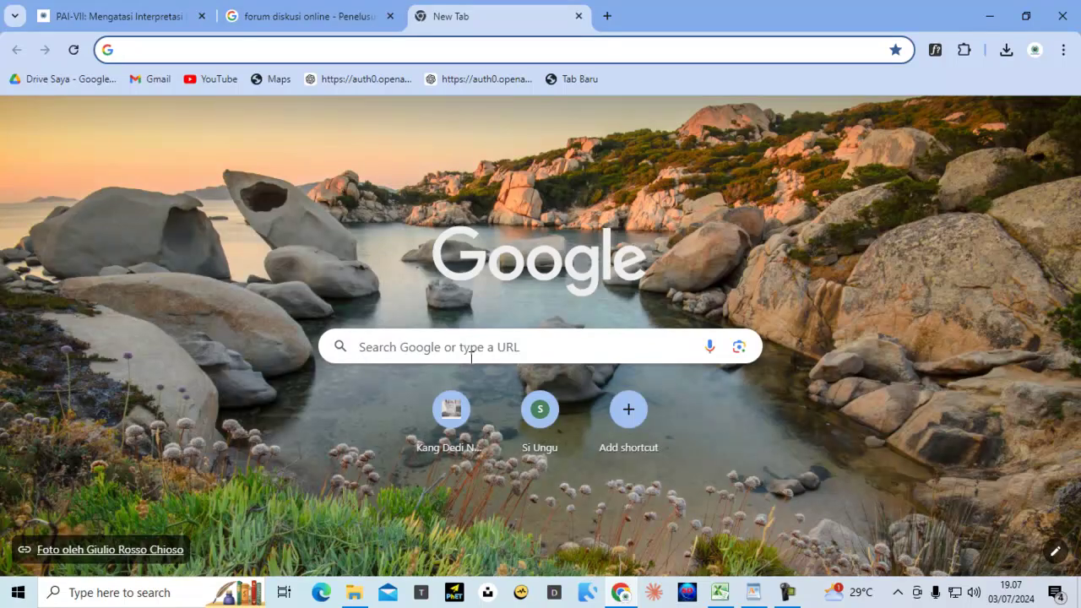
Search Google for chatgpt and start a new chat from the ChatGPT - OpenAI result
left_click(475, 350)
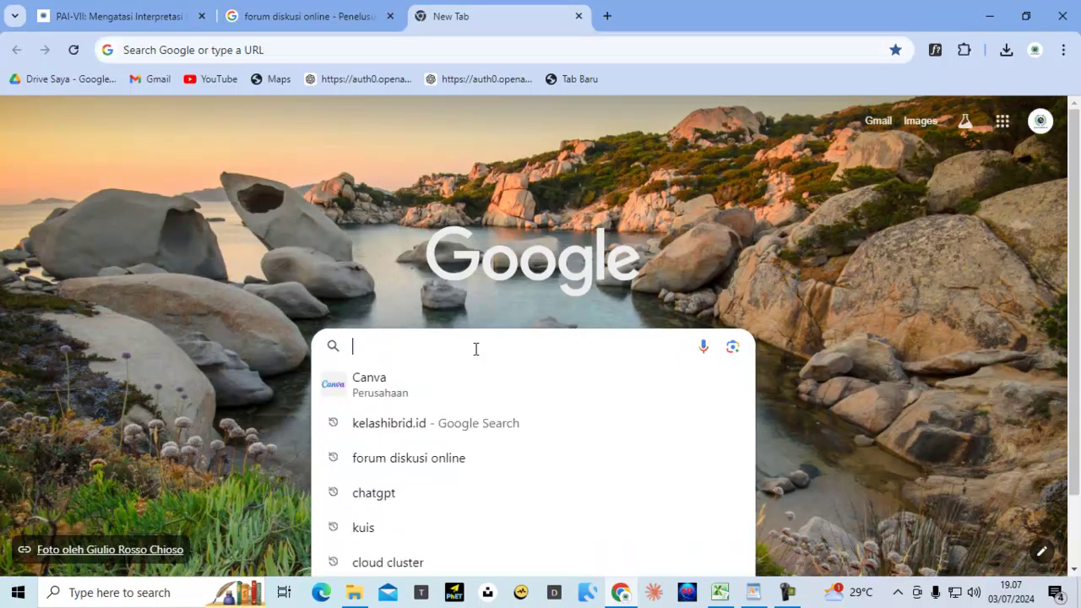
left_click(366, 492)
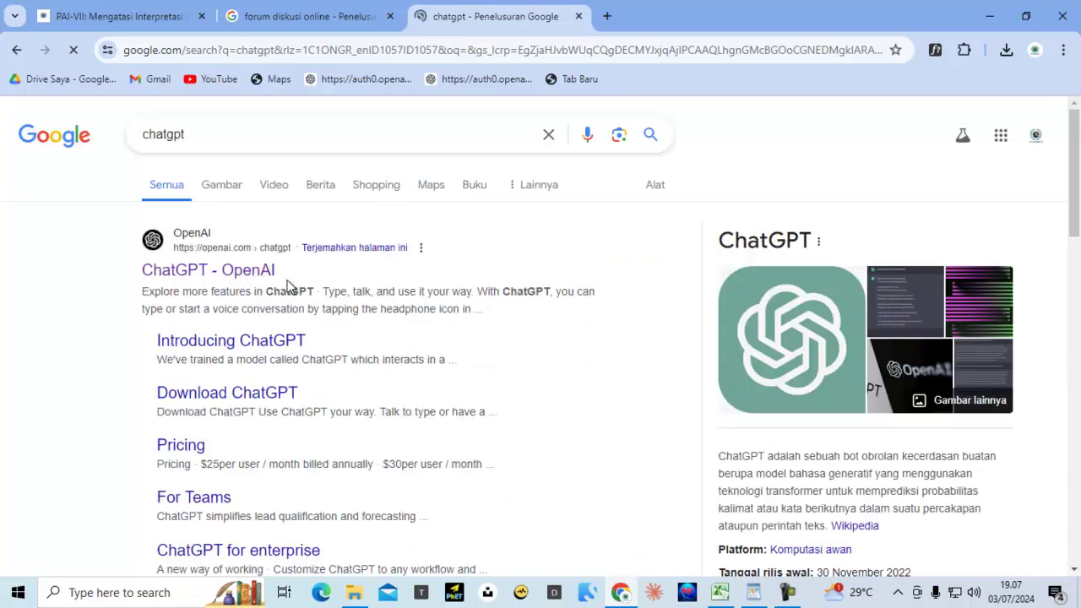
left_click(264, 278)
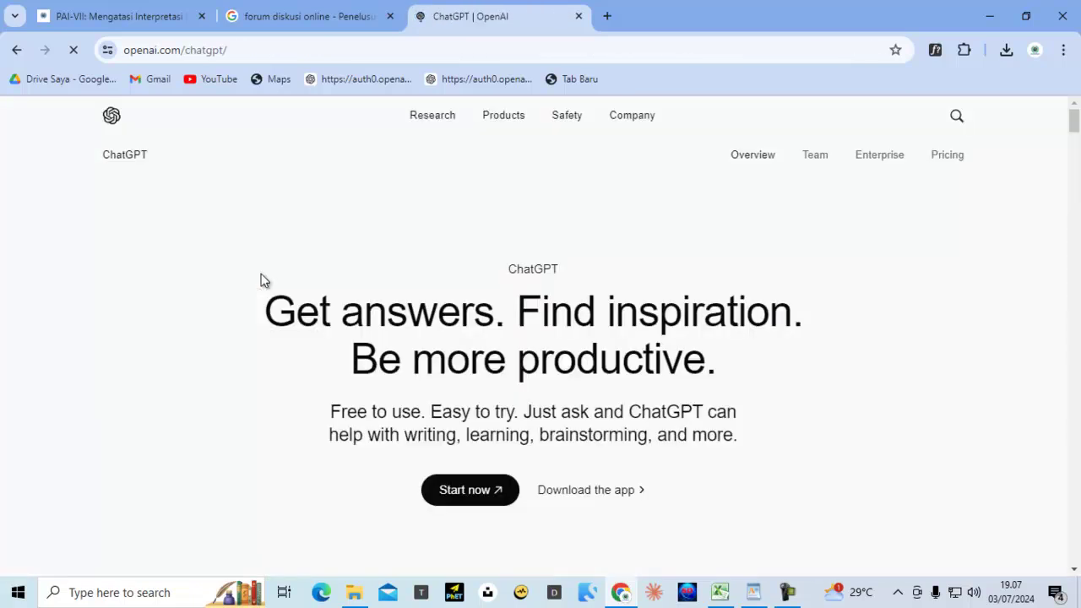
left_click(473, 490)
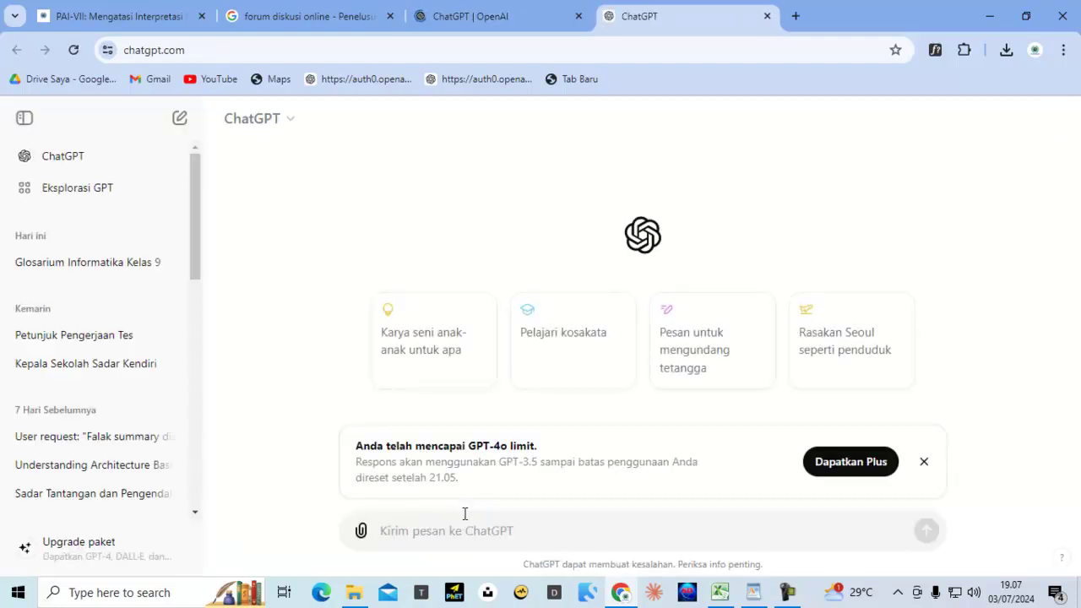
Ask ChatGPT the pasted forum question on handling differing interpretations and view its seven-point answer
key("ctrl+v")
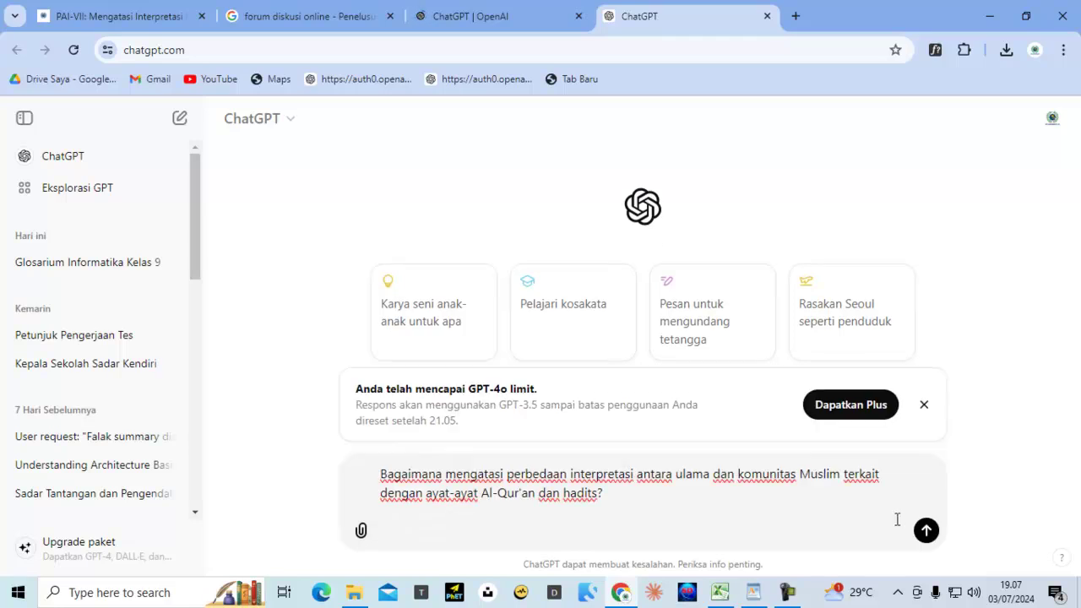
left_click(926, 532)
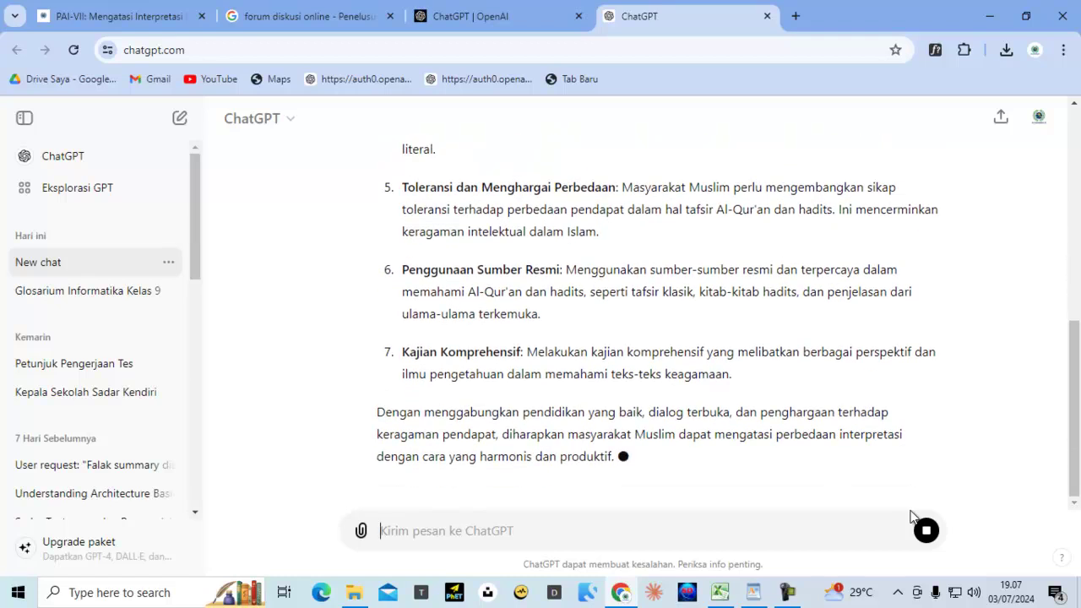
scroll(700, 384, "up", 10)
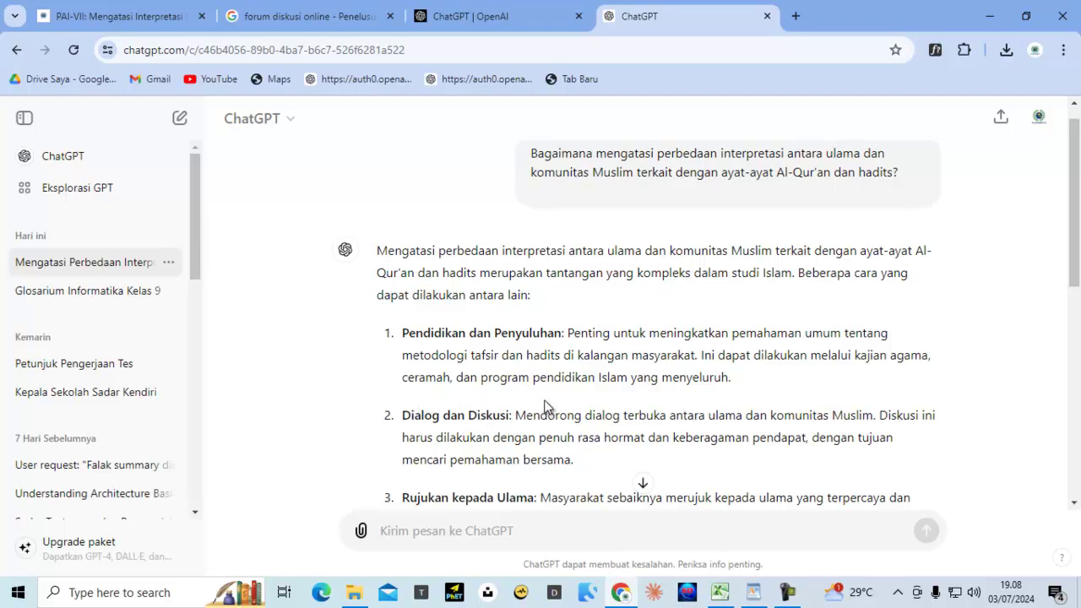
Copy the explanation under point 1 of ChatGPT's answer and return to the PAI-VII forum tab
scroll(545, 408, "down", 2)
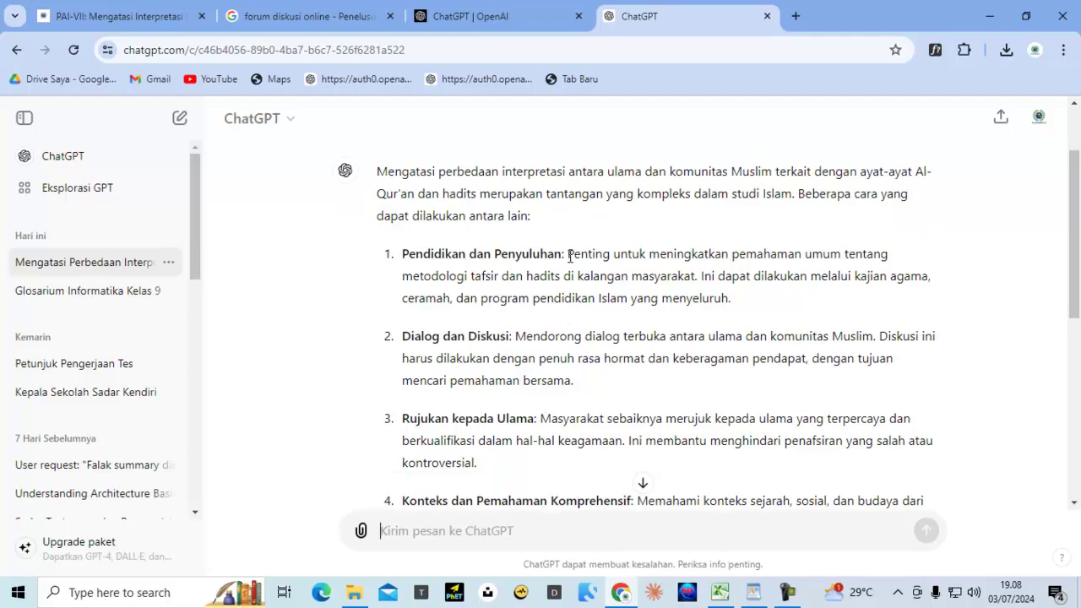
left_click_drag(568, 256, 743, 306)
right_click(725, 255)
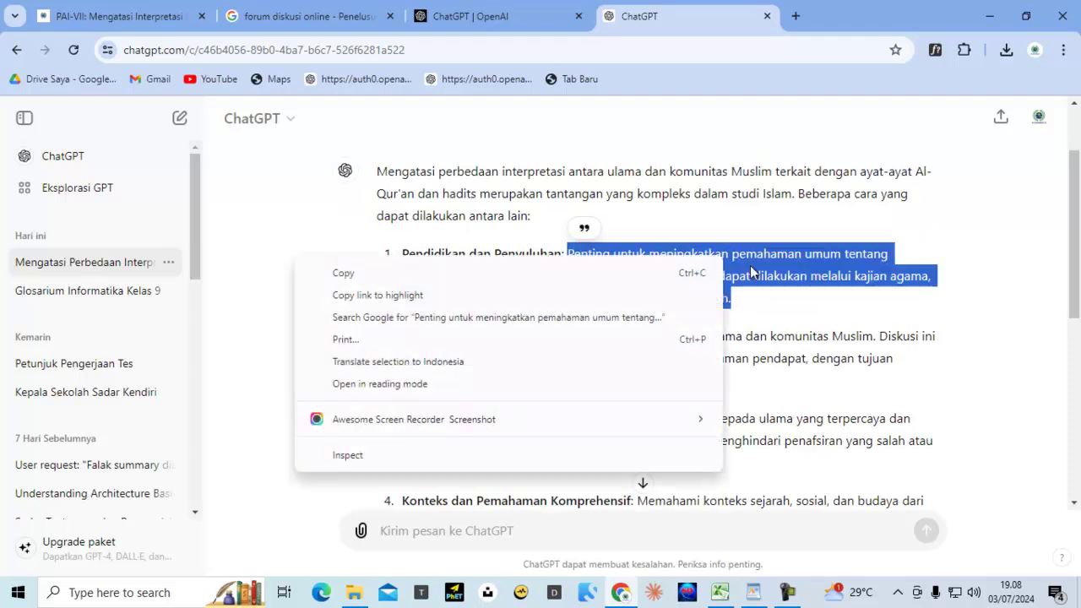
left_click(381, 275)
left_click(164, 16)
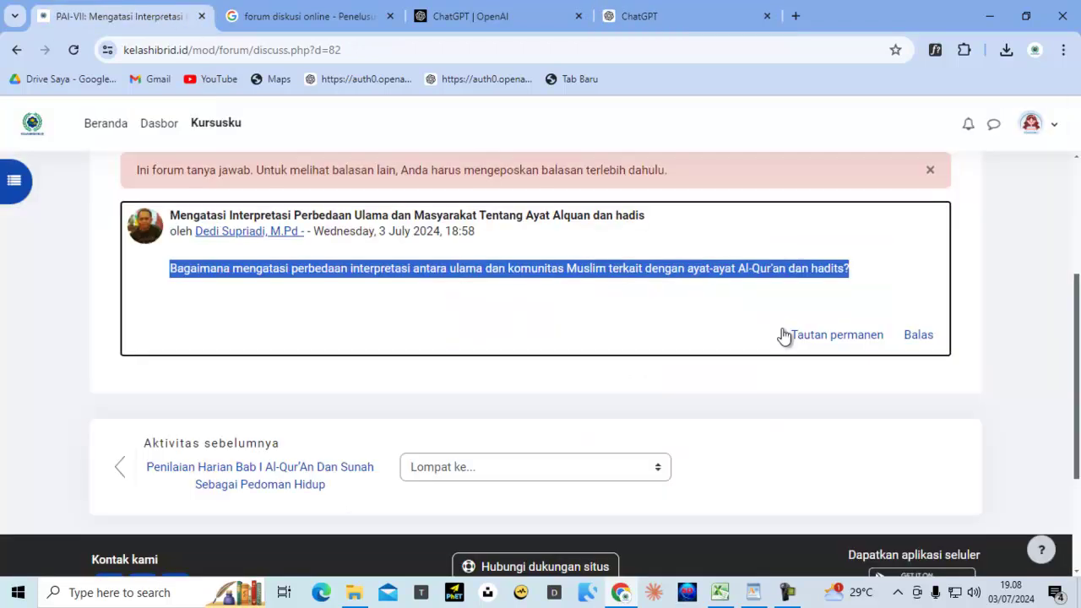
Post the copied tafsir and hadith methodology explanation as a reply to the discussion question
left_click(630, 314)
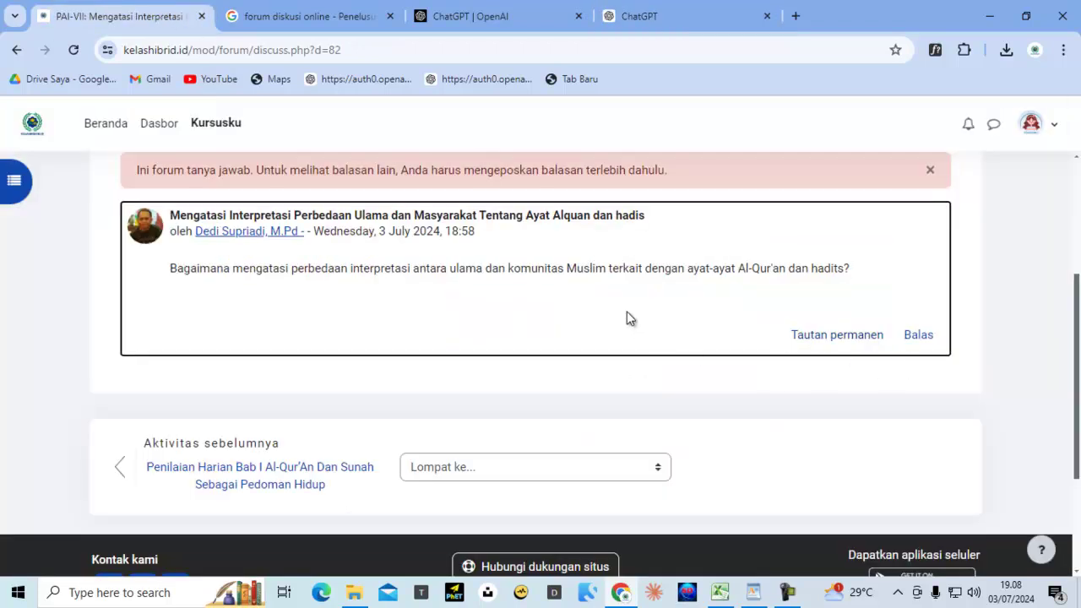
left_click(919, 340)
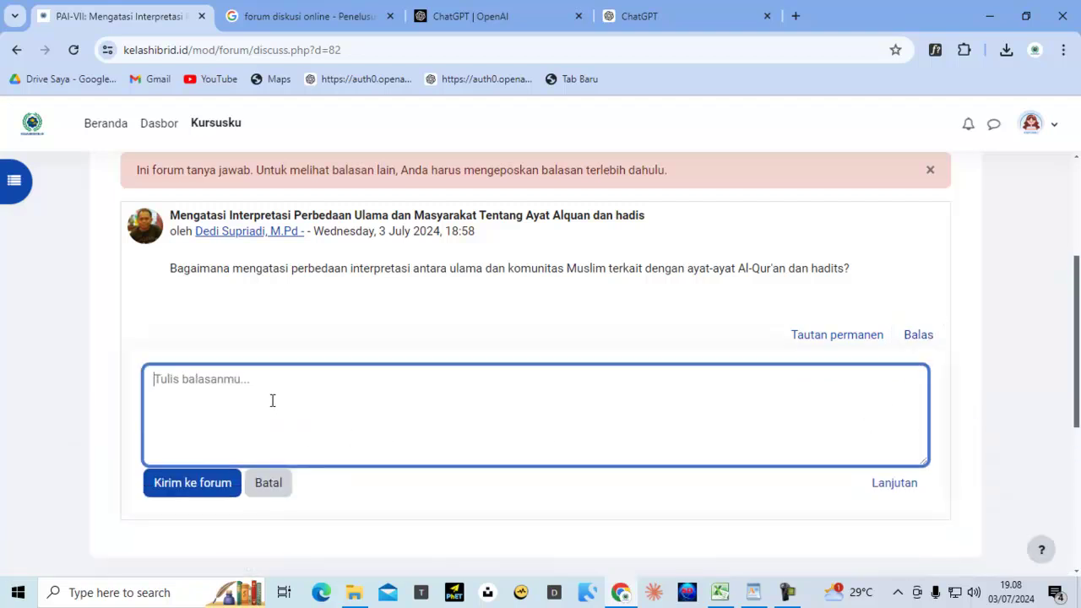
key("ctrl+v")
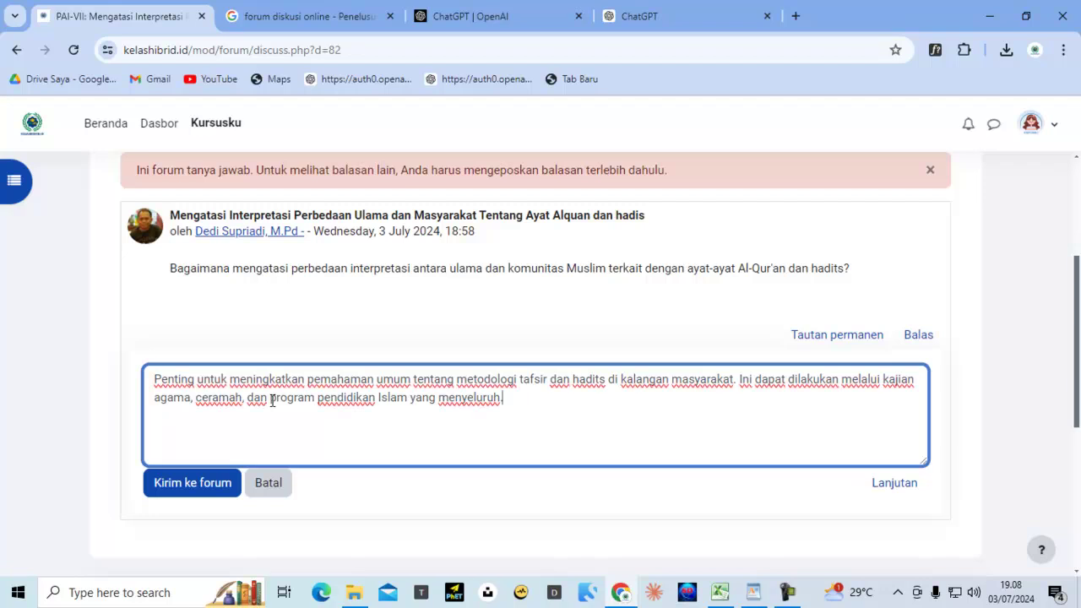
left_click(207, 483)
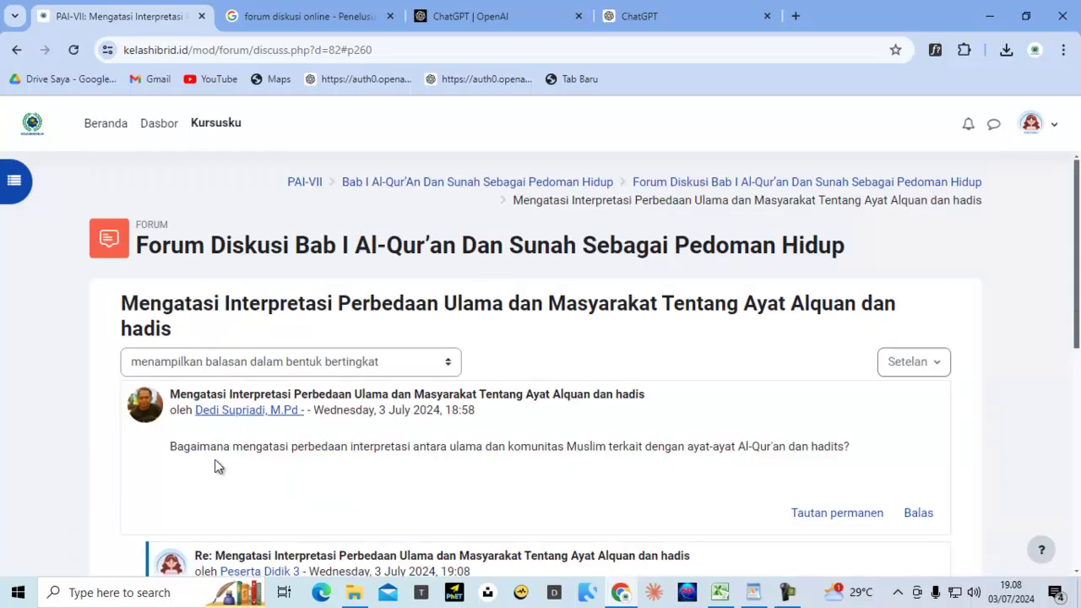
scroll(218, 466, "down", 3)
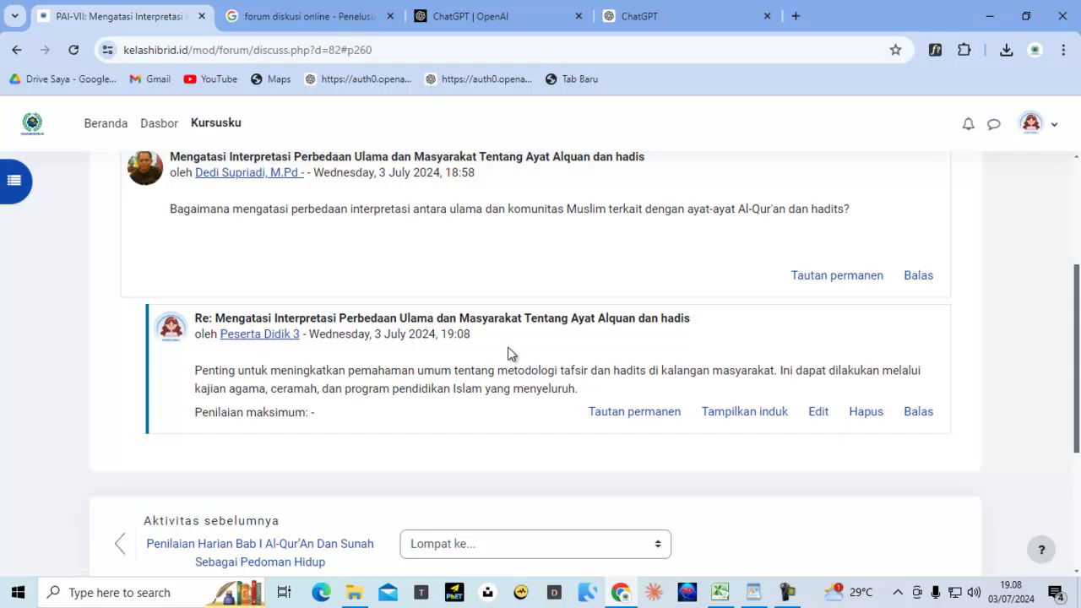
scroll(245, 279, "up", 1)
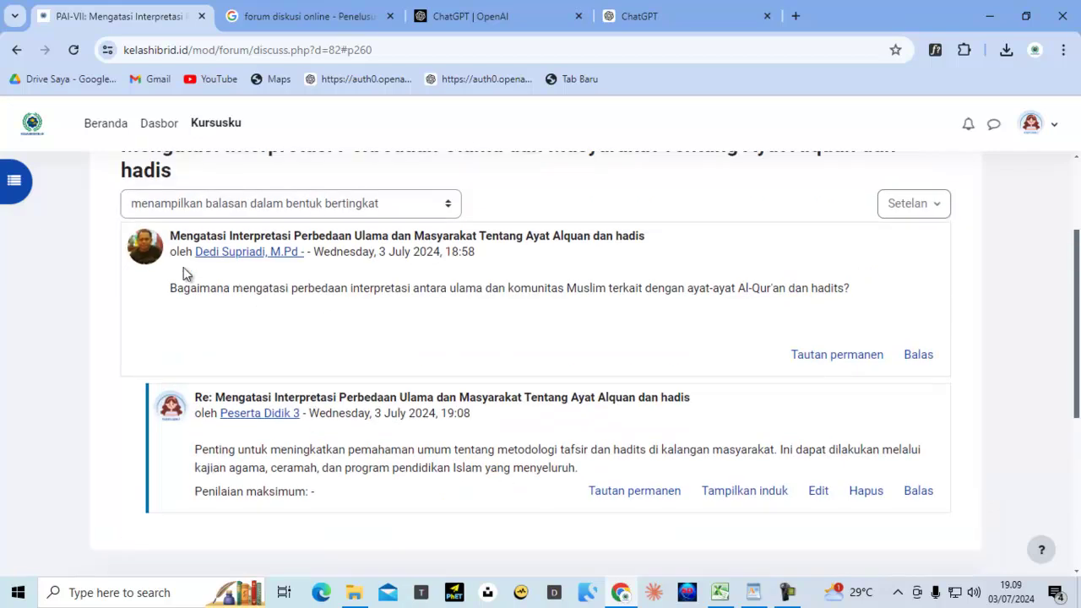
scroll(497, 370, "up", 2)
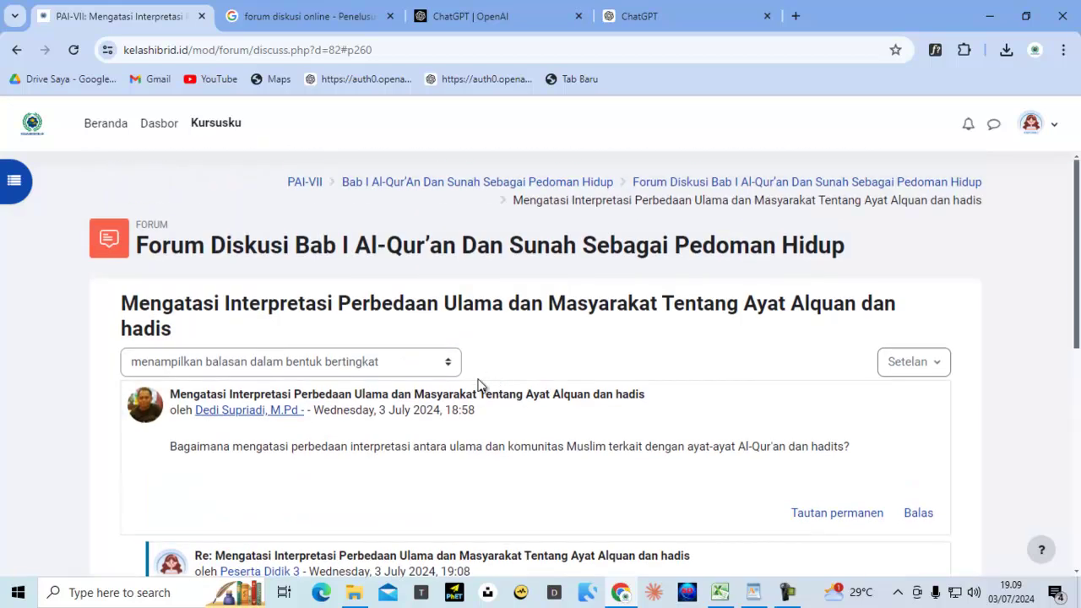
scroll(451, 392, "down", 2)
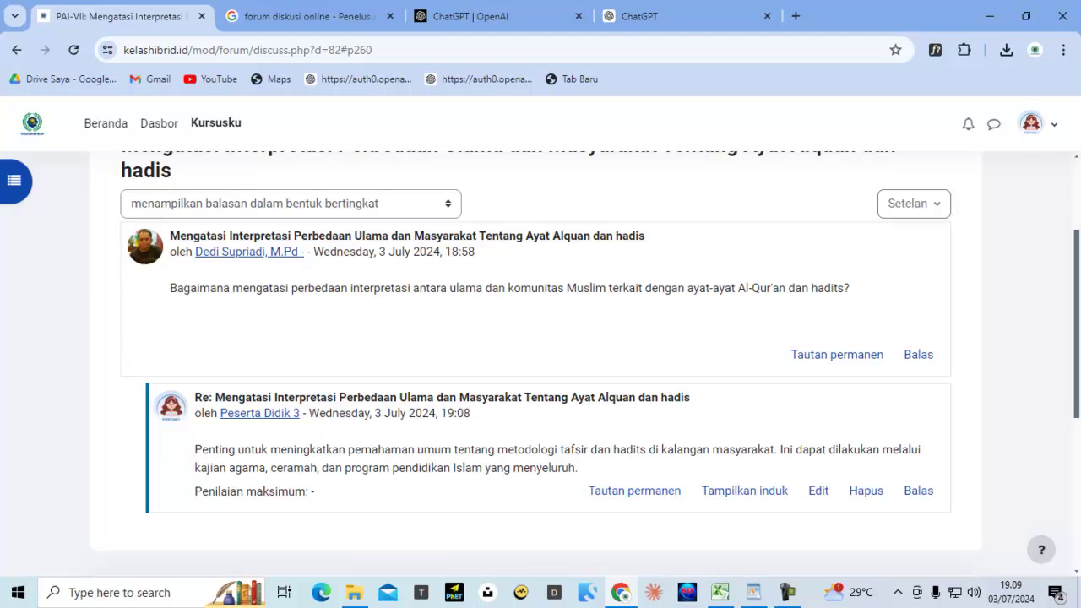
scroll(1065, 242, "up", 2)
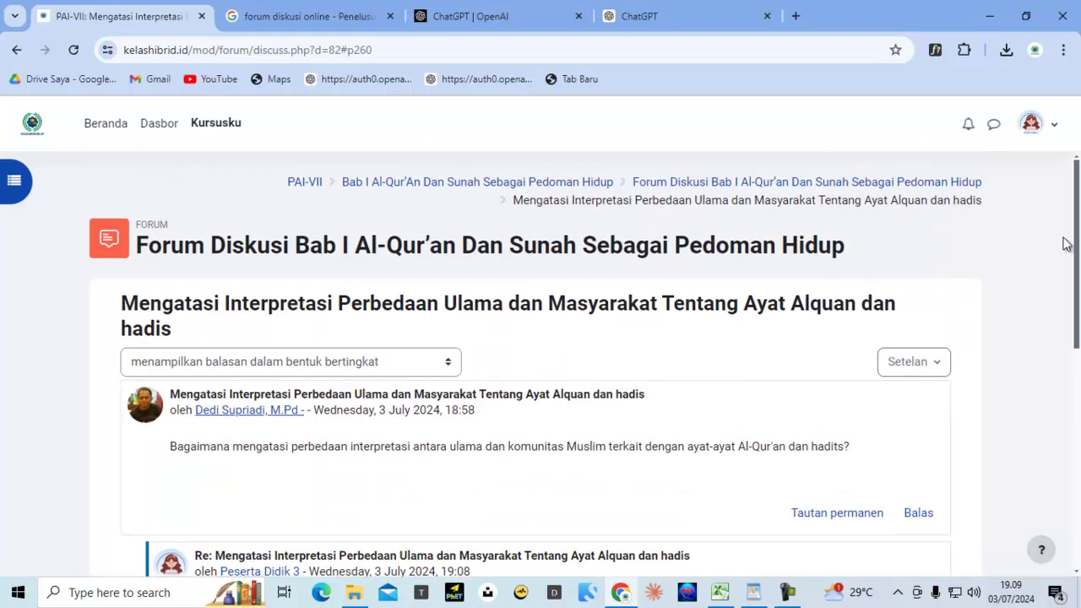
Log out of the student account and go to the login page
left_click(1058, 130)
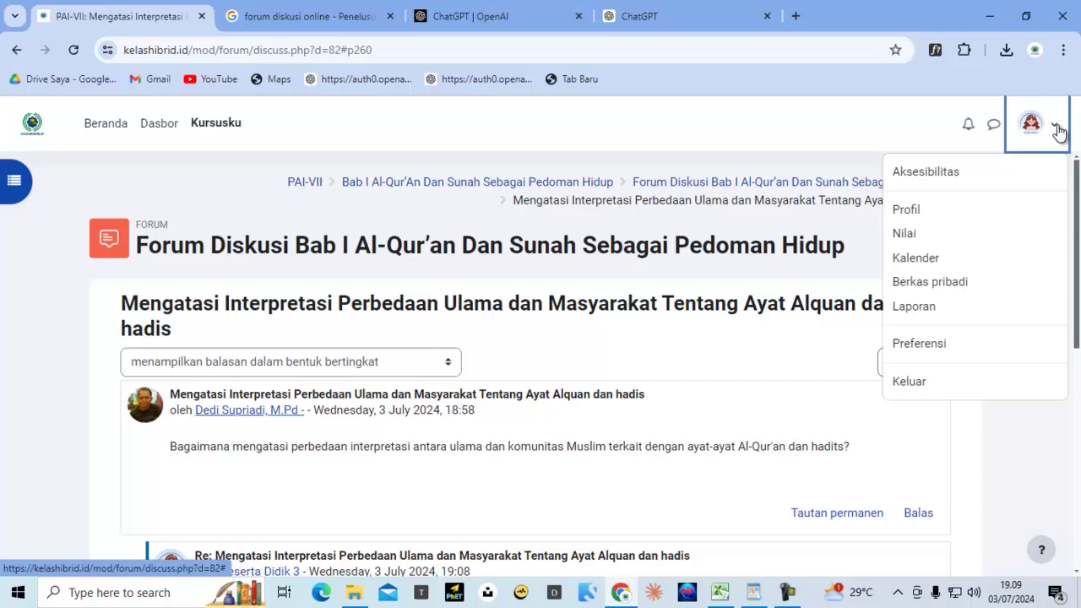
left_click(919, 382)
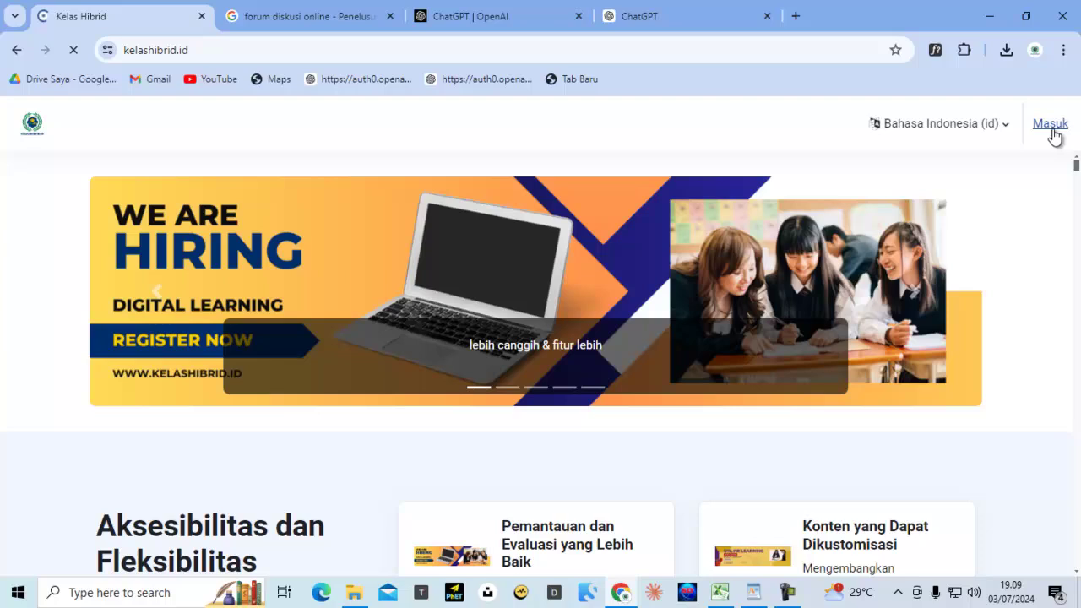
left_click(1052, 128)
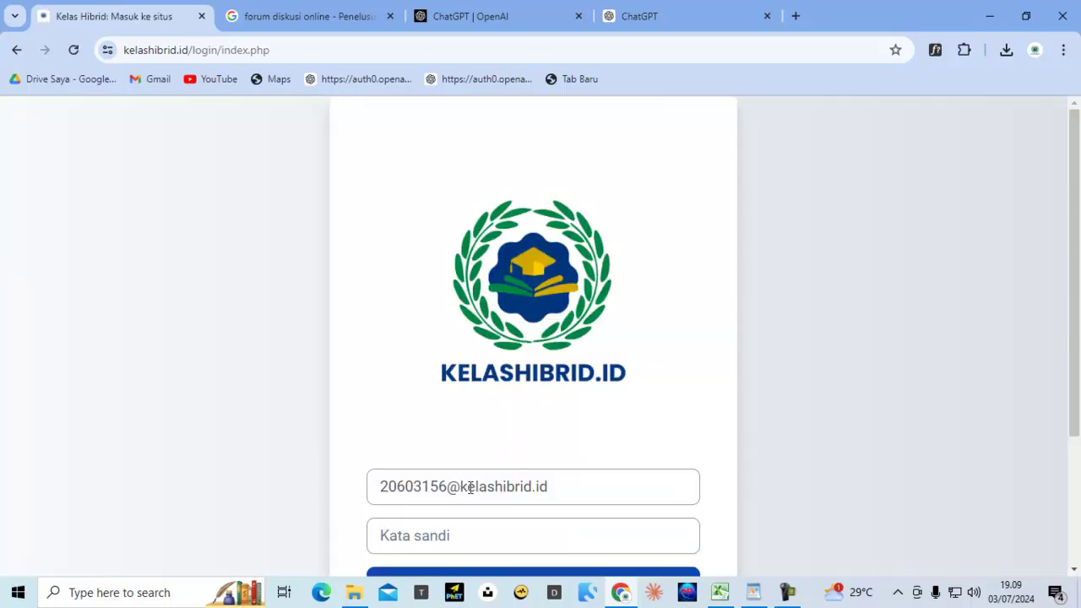
Sign in with the teacher's saved username and the pasted account password
left_click(467, 488)
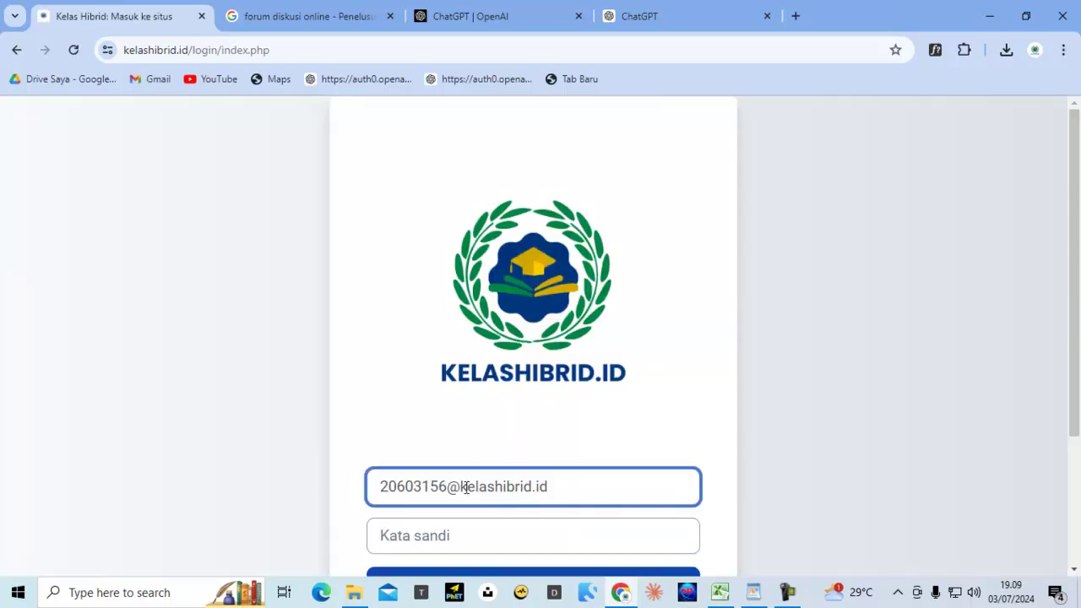
triple_click(467, 488)
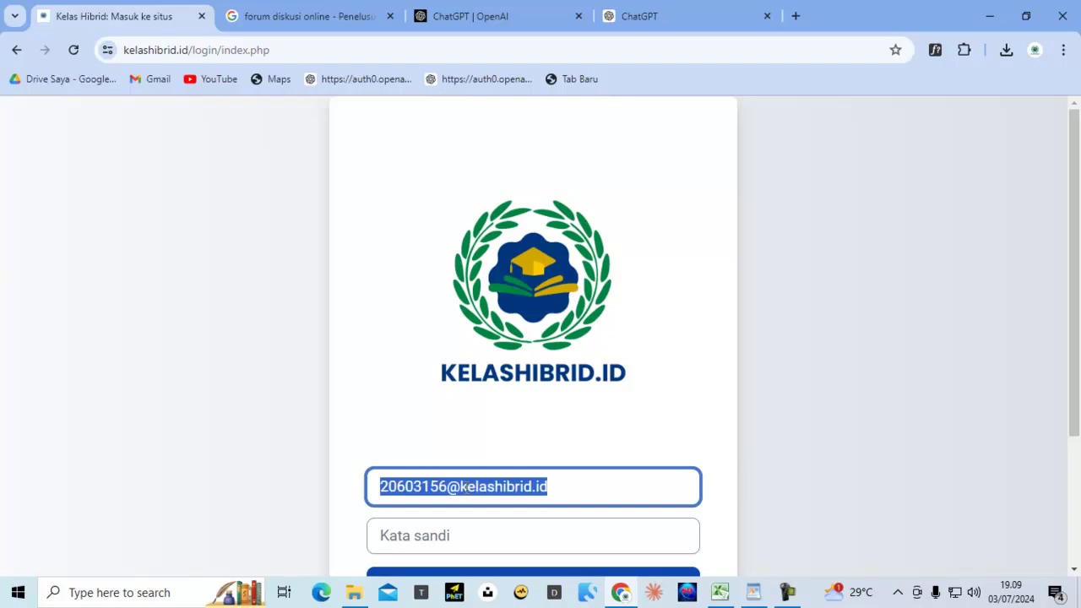
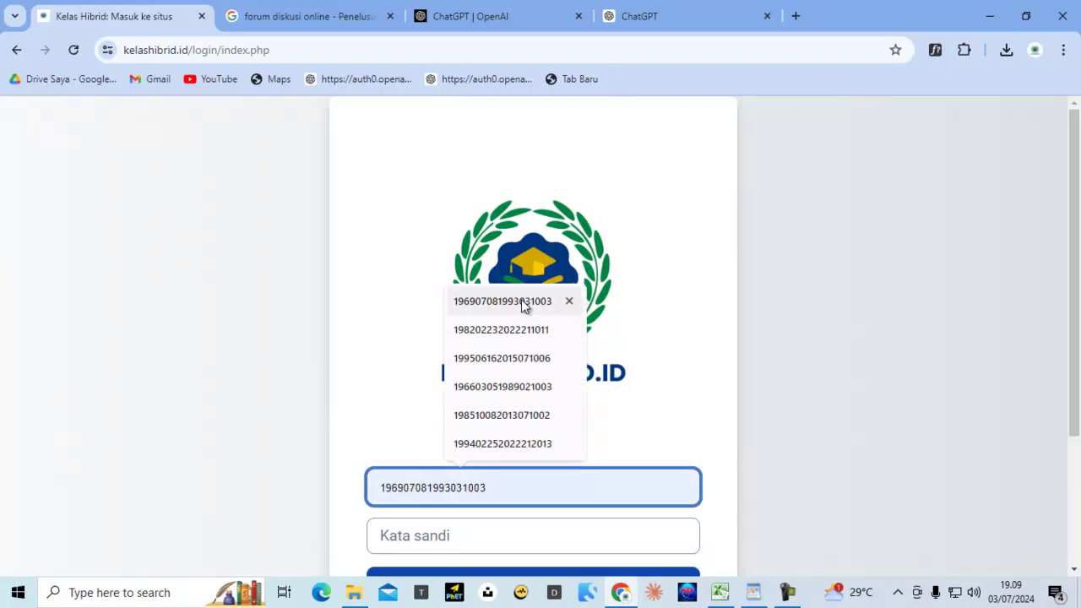
left_click(521, 301)
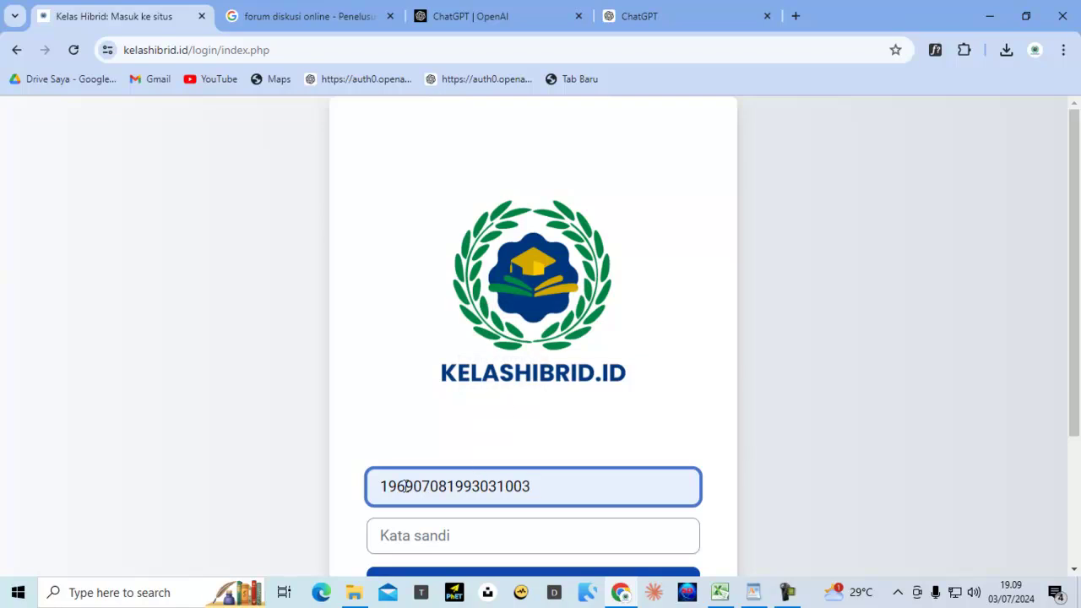
left_click_drag(382, 486, 554, 483)
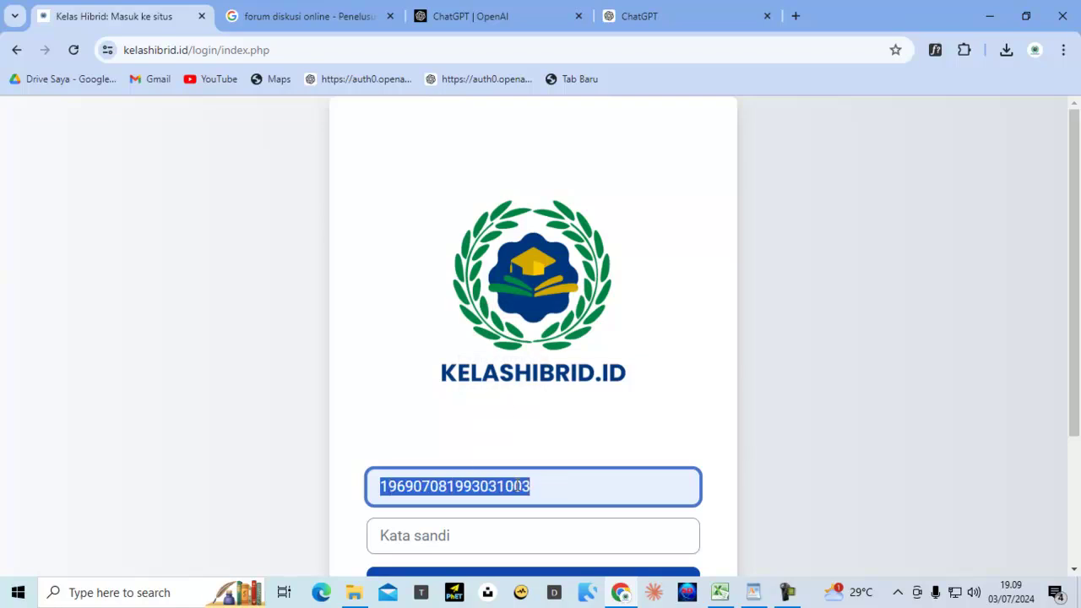
right_click(518, 486)
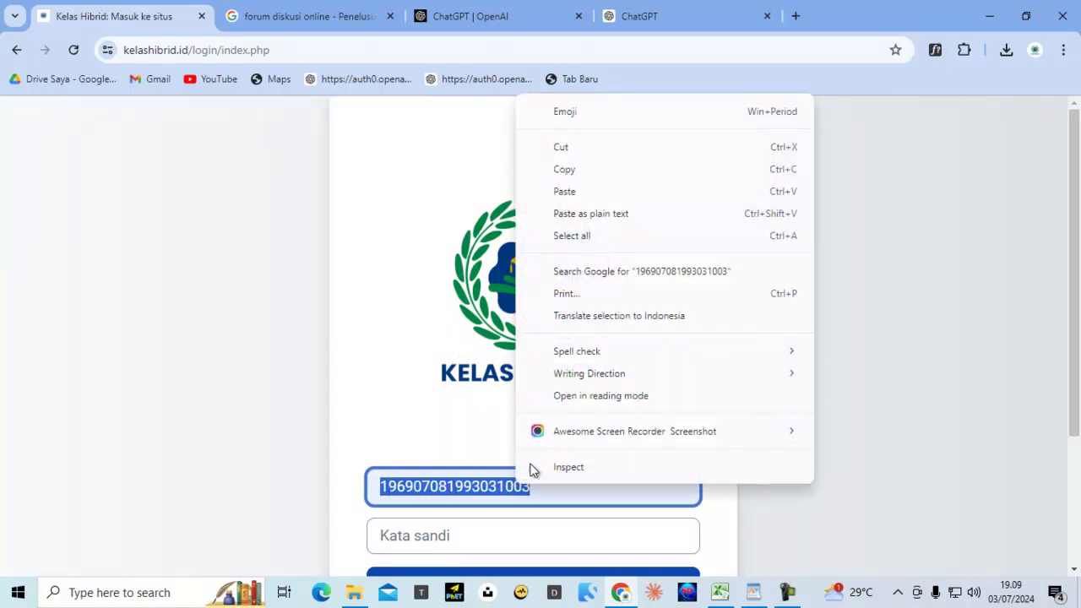
left_click(581, 170)
left_click(404, 537)
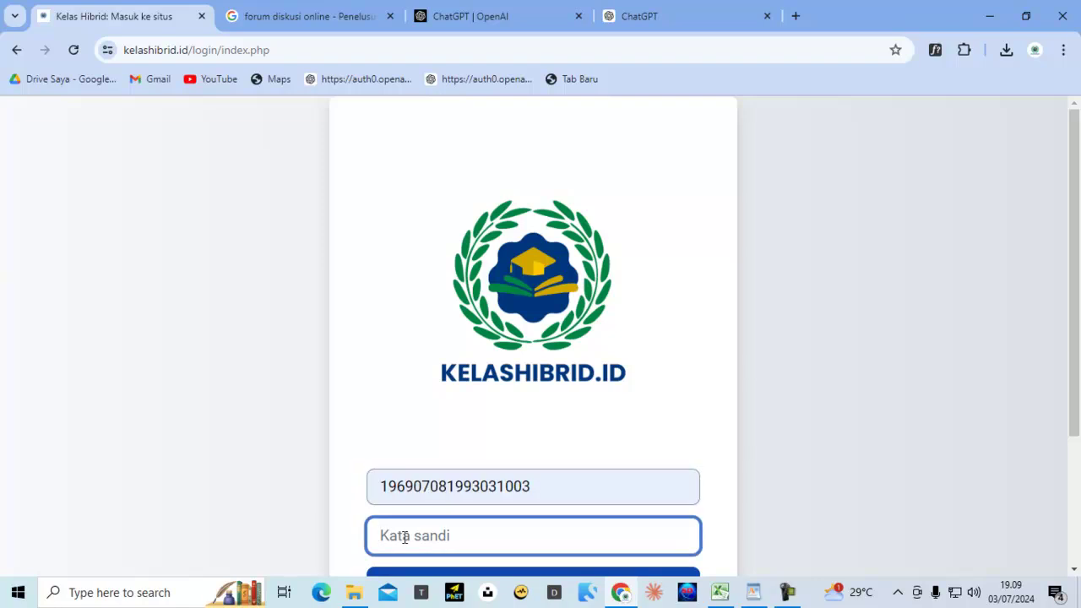
key("ctrl+v")
scroll(398, 515, "down", 2)
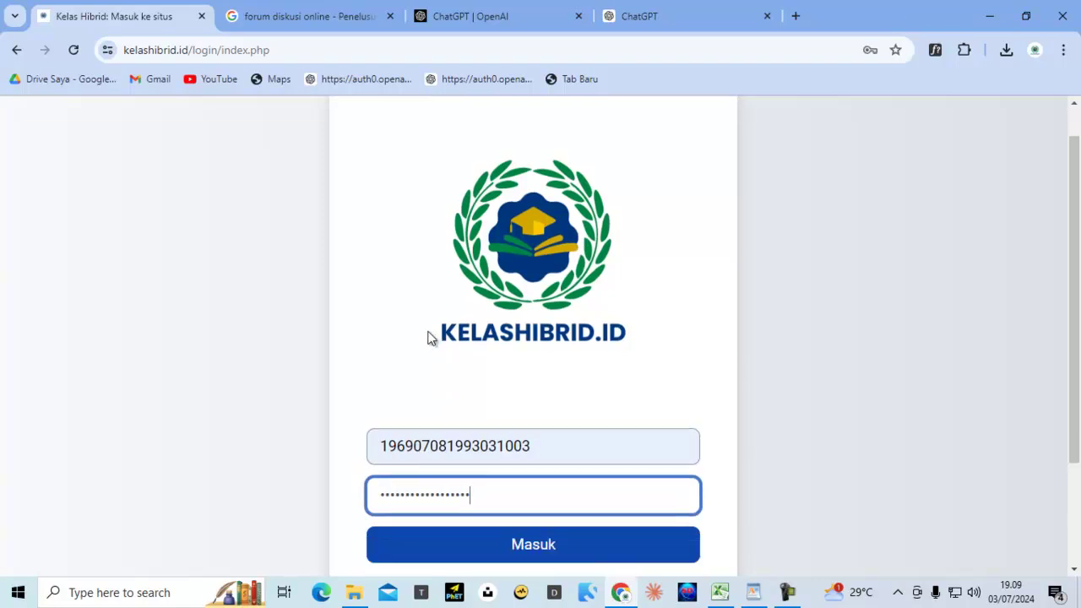
left_click(518, 432)
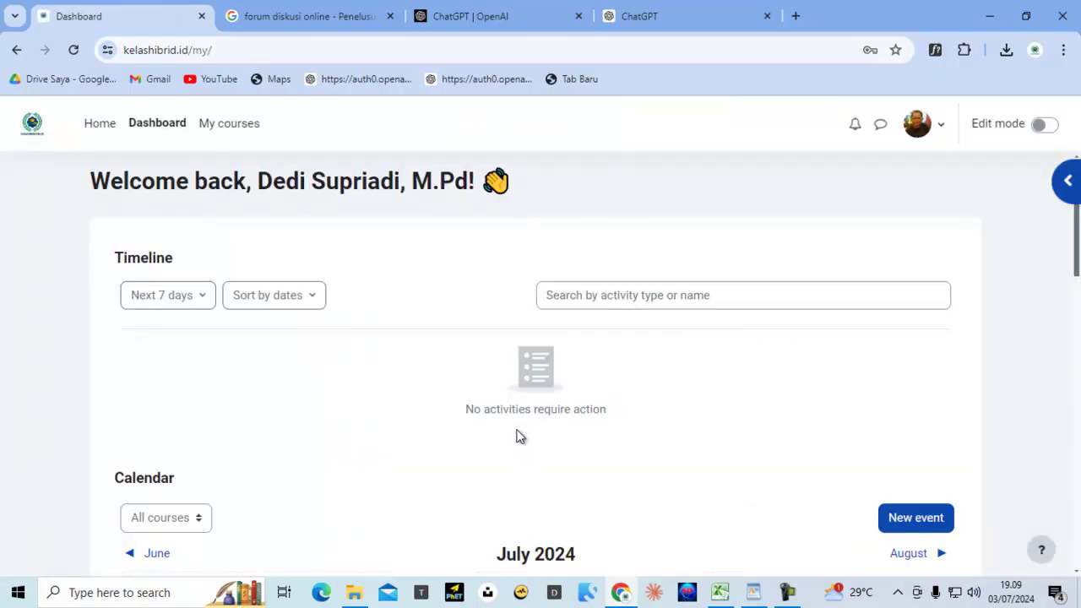
left_click(940, 126)
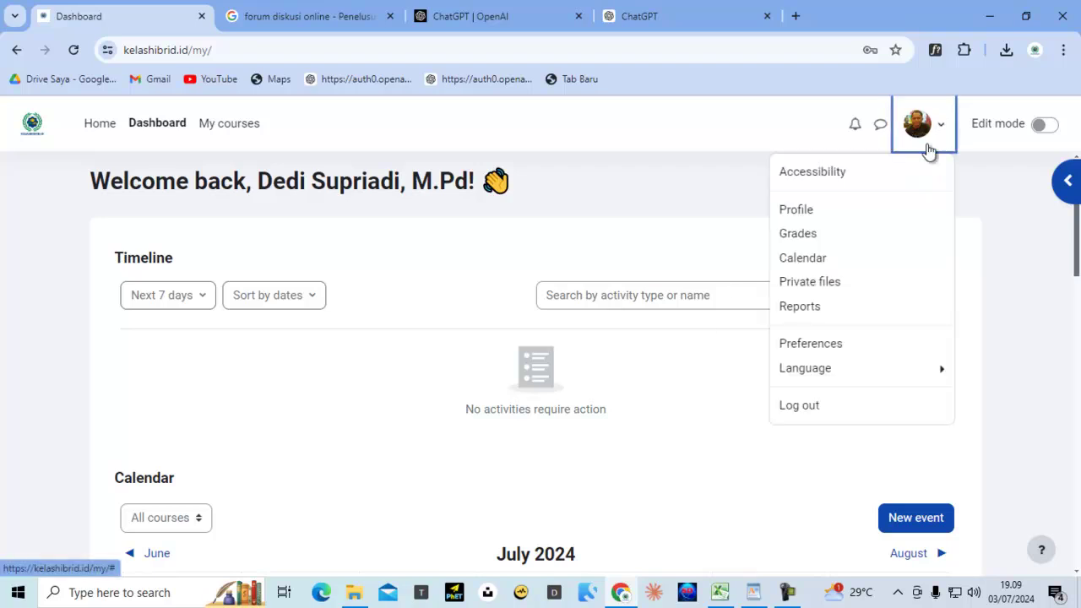
left_click(833, 370)
left_click(845, 221)
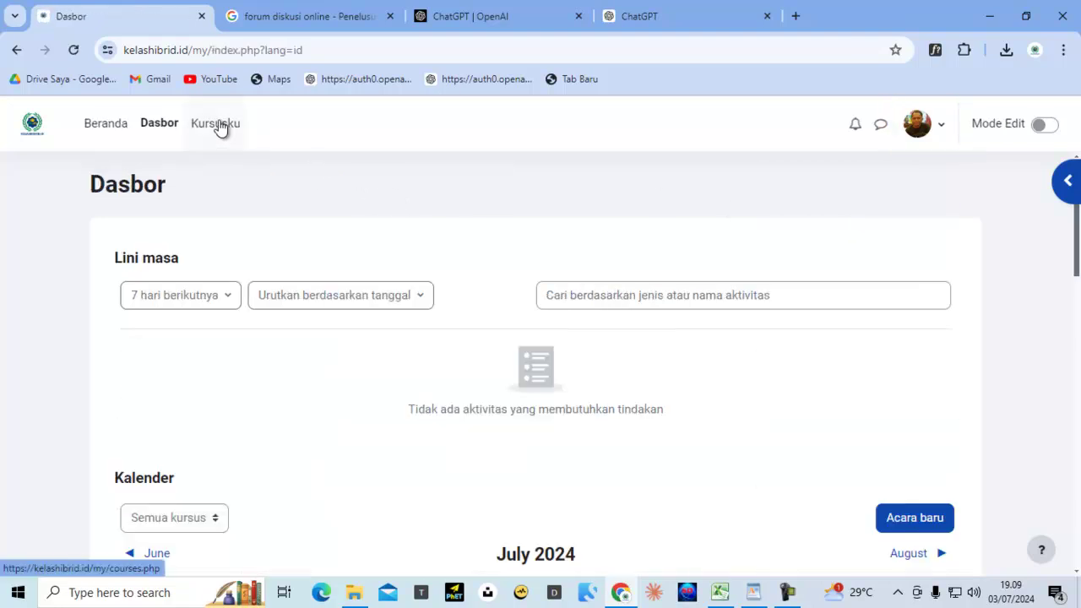
left_click(238, 147)
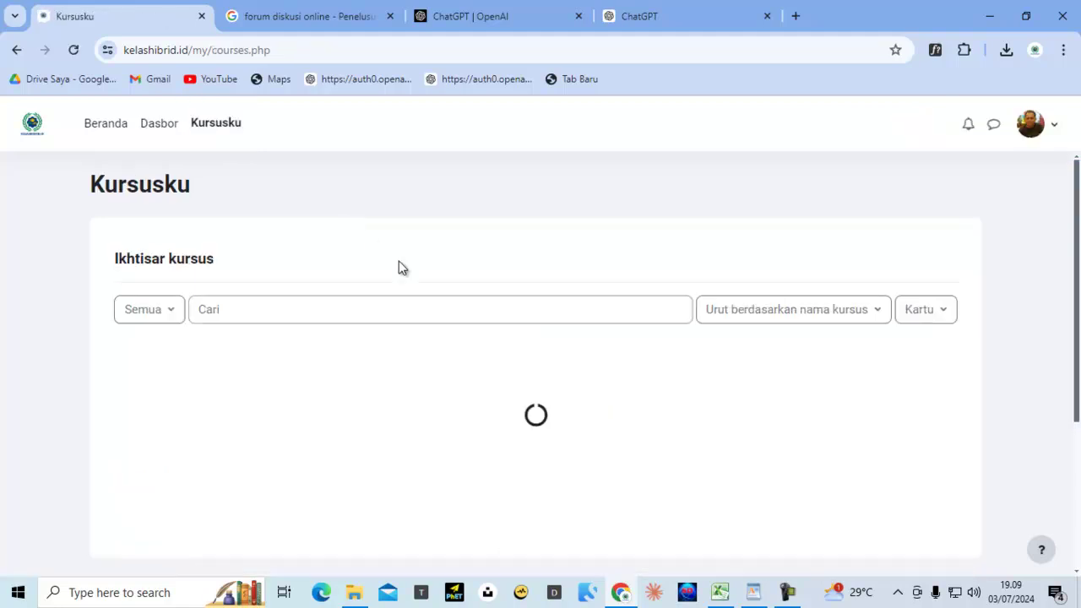
scroll(402, 270, "down", 1)
scroll(405, 274, "down", 3)
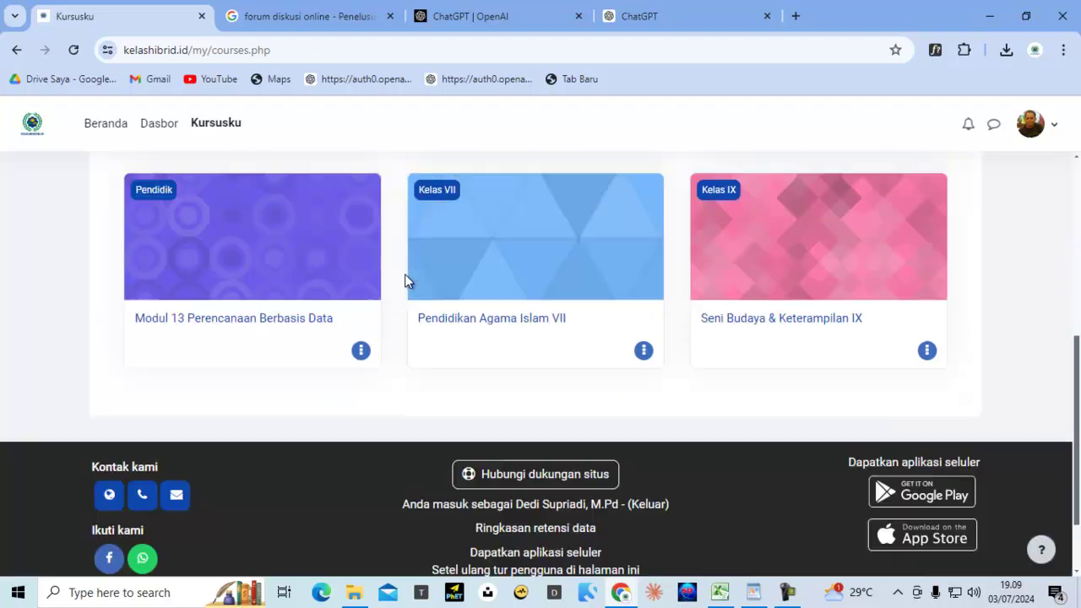
left_click(521, 265)
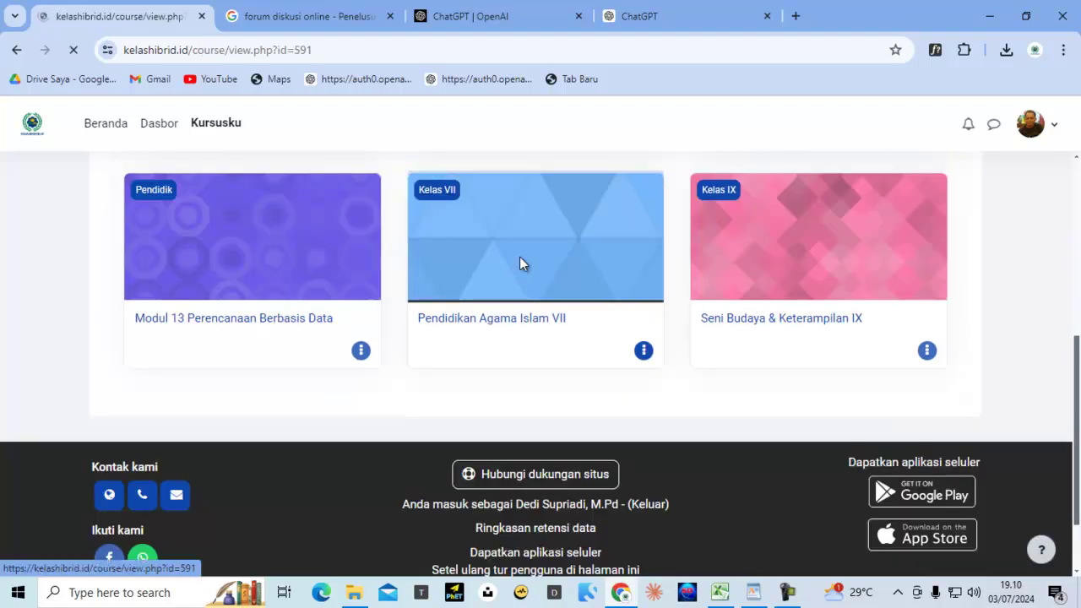
scroll(518, 310, "down", 2)
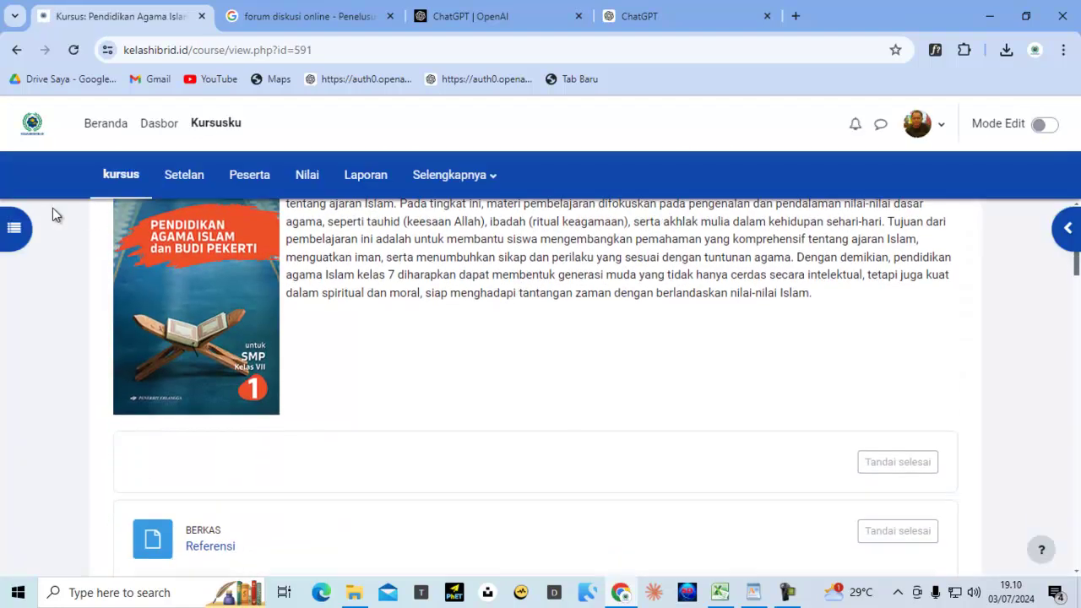
left_click(14, 231)
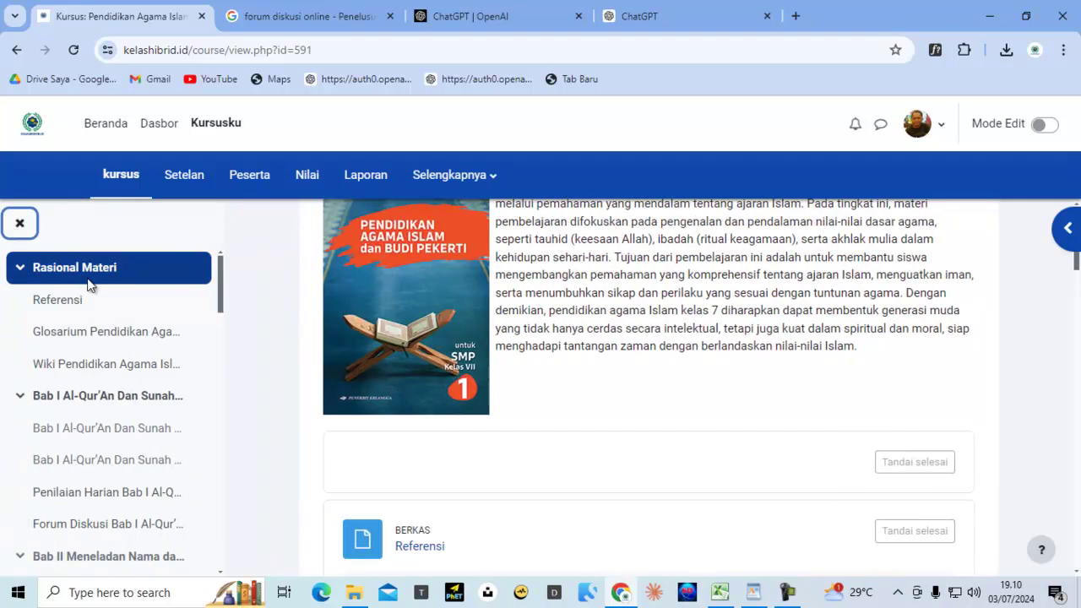
scroll(93, 376, "down", 3)
scroll(93, 378, "down", 3)
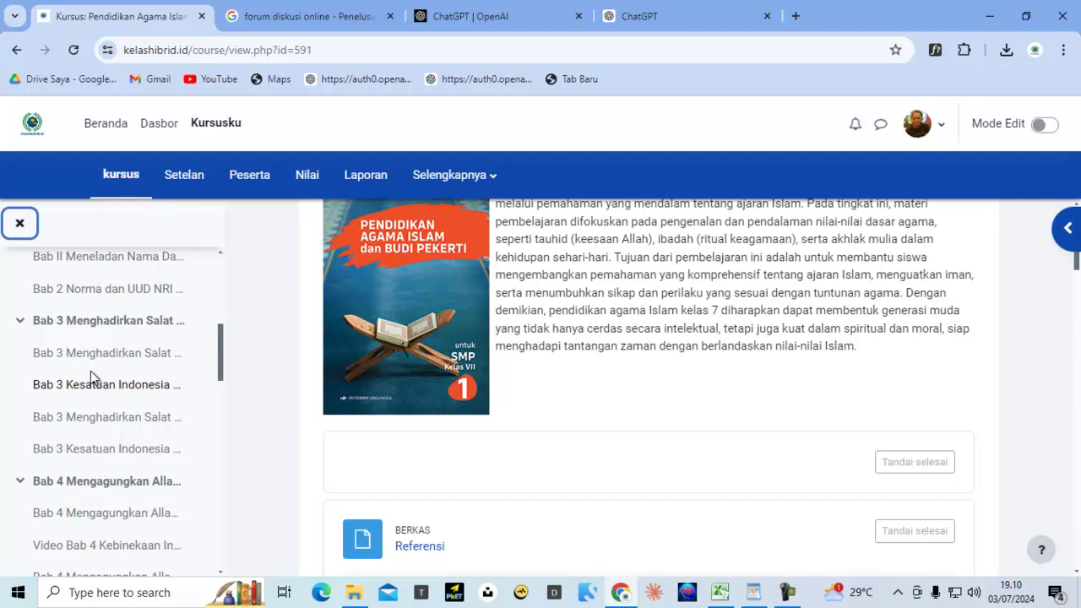
scroll(90, 377, "up", 4)
scroll(96, 336, "up", 1)
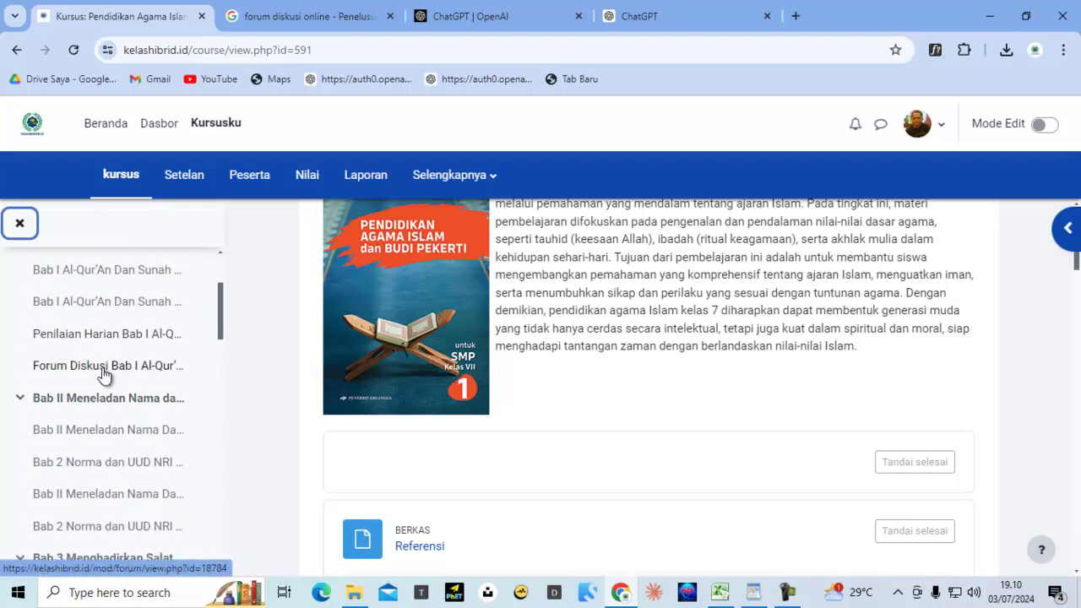
Open the Forum Diskusi Bab I and close the course index drawer
left_click(104, 371)
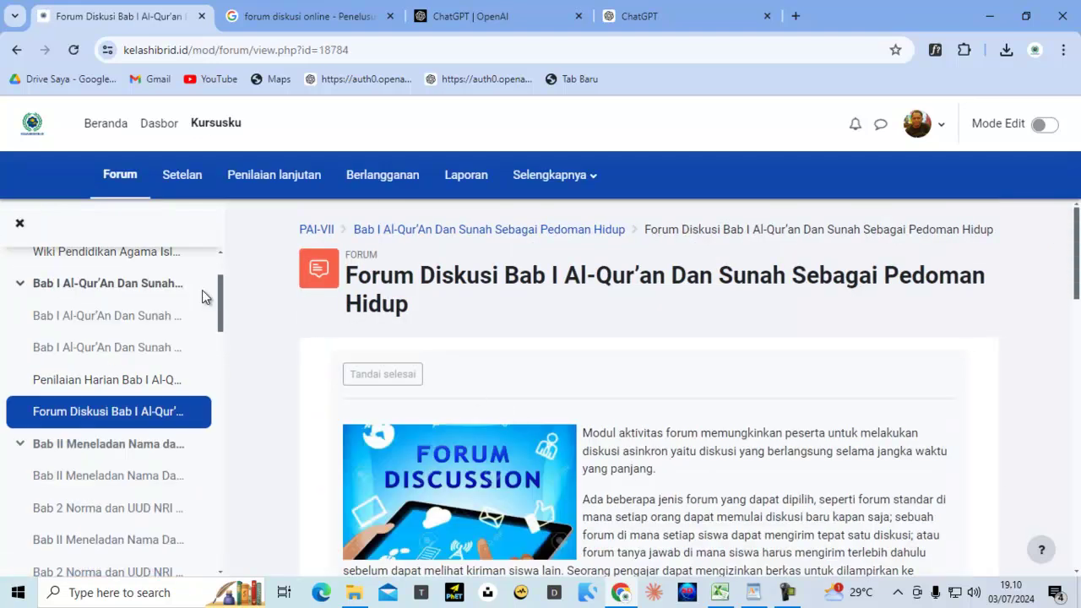
scroll(387, 363, "down", 6)
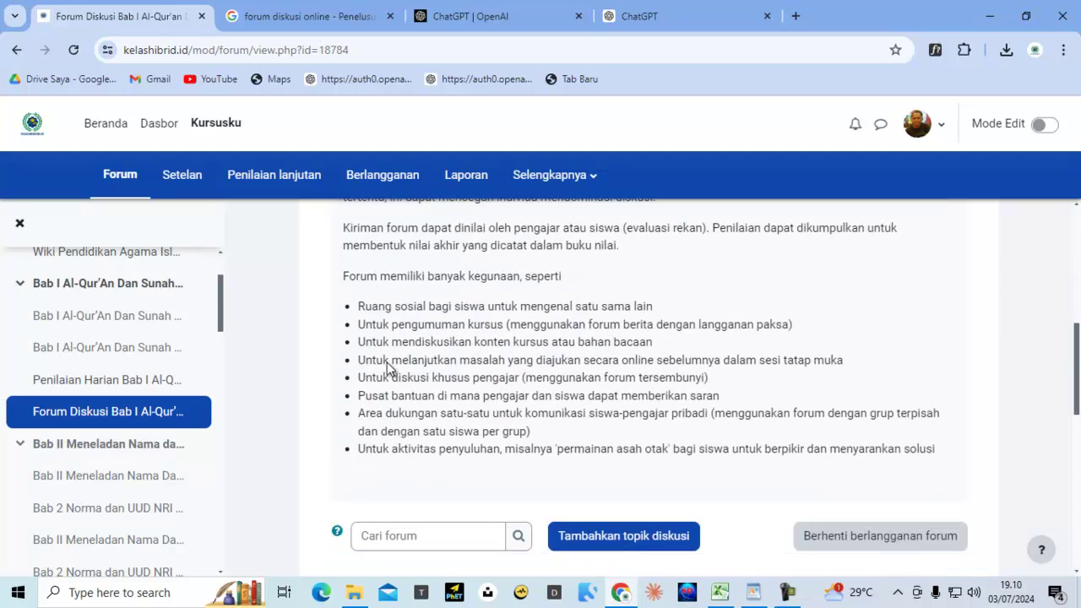
scroll(387, 362, "down", 4)
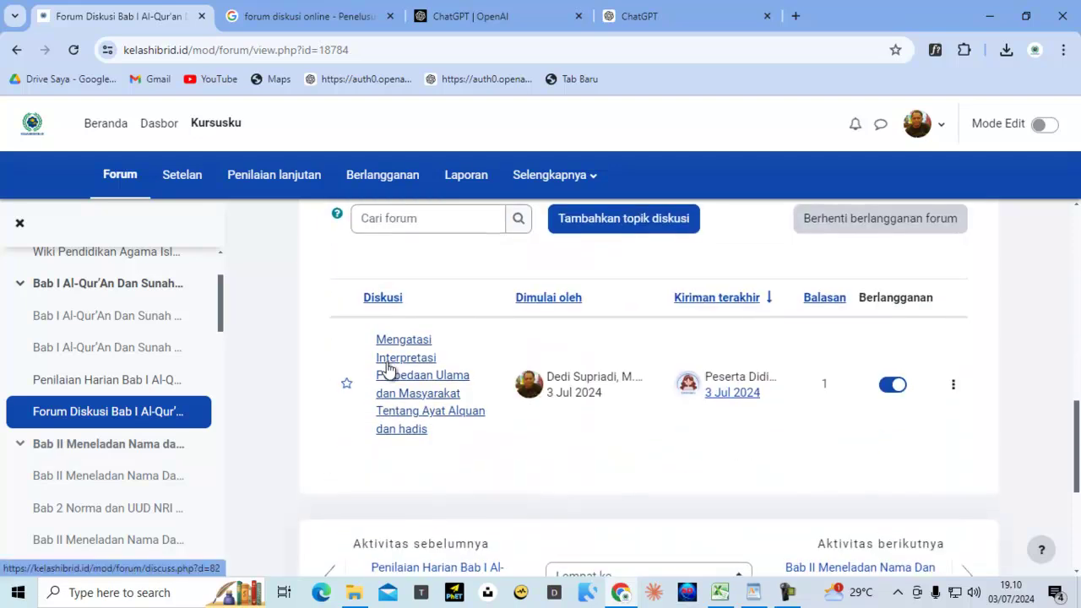
scroll(387, 366, "down", 1)
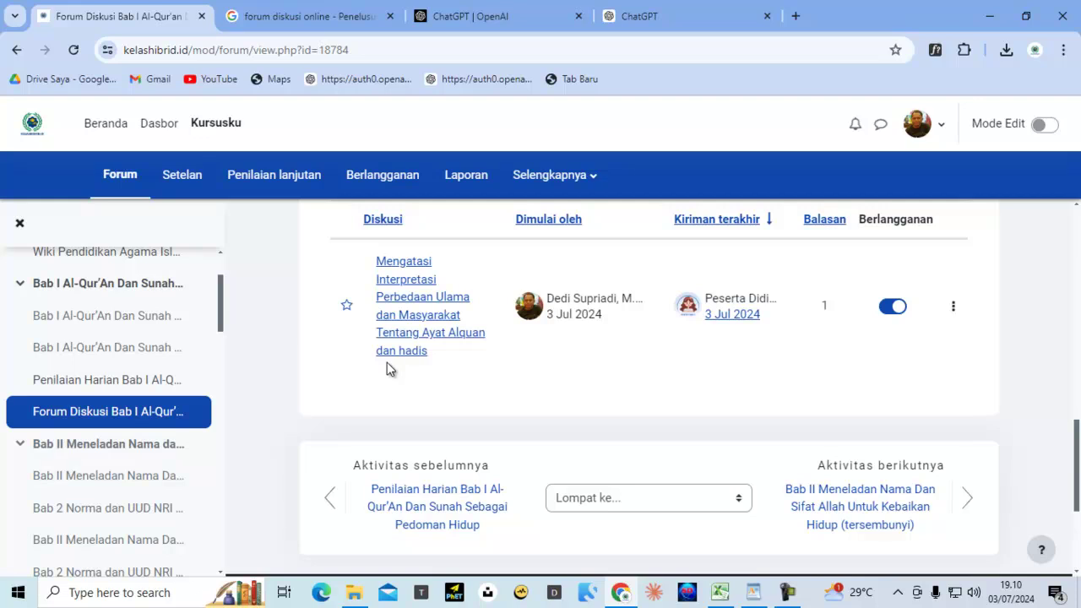
left_click(19, 223)
scroll(498, 342, "up", 3)
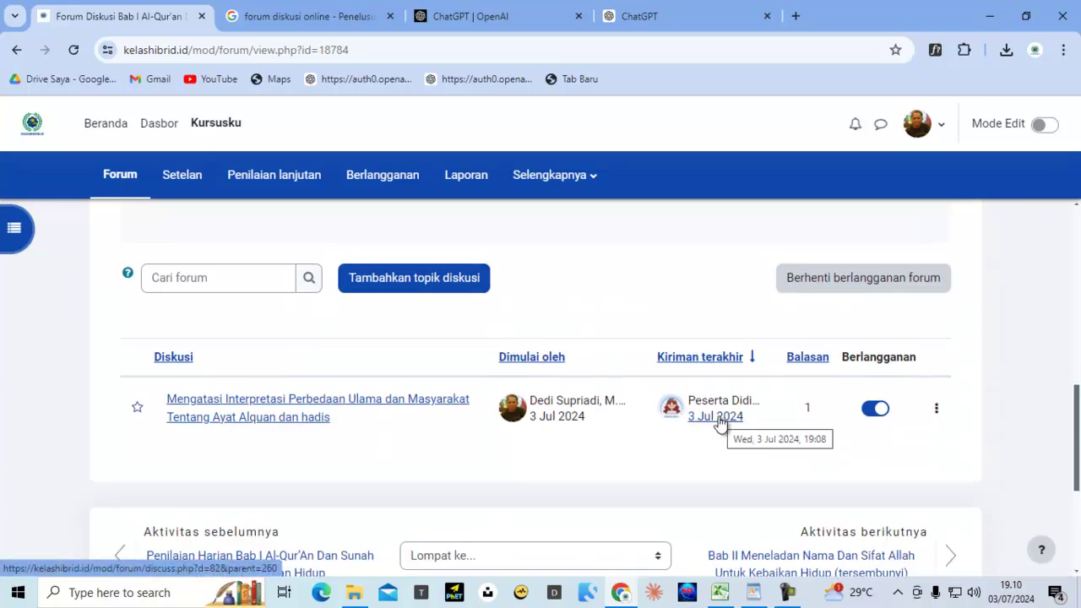
Open the discussion on differing interpretations and read the student's reply
left_click(310, 404)
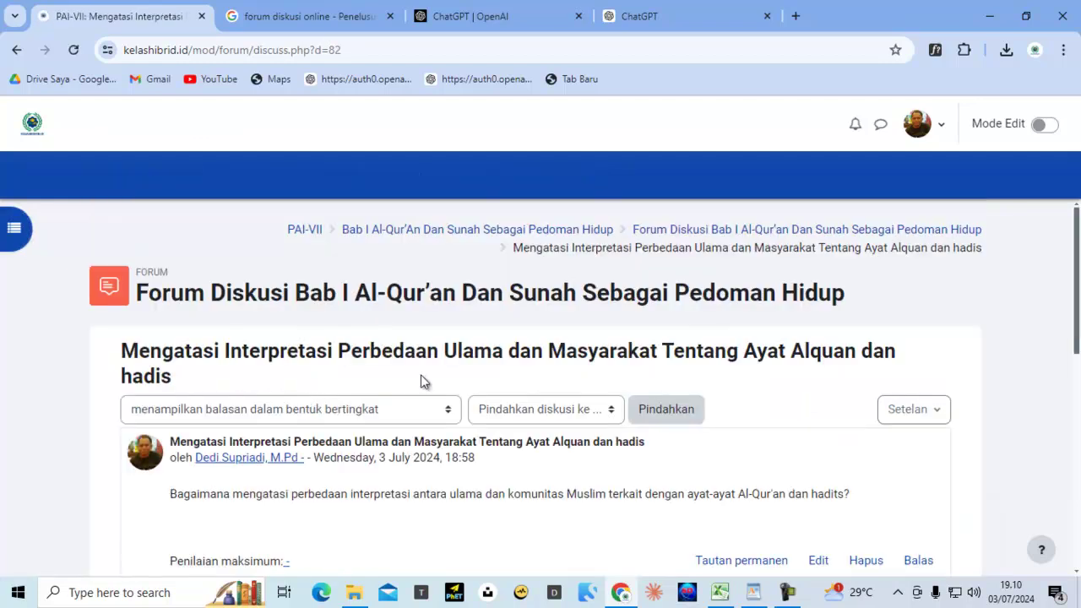
scroll(546, 320, "down", 3)
scroll(545, 324, "down", 2)
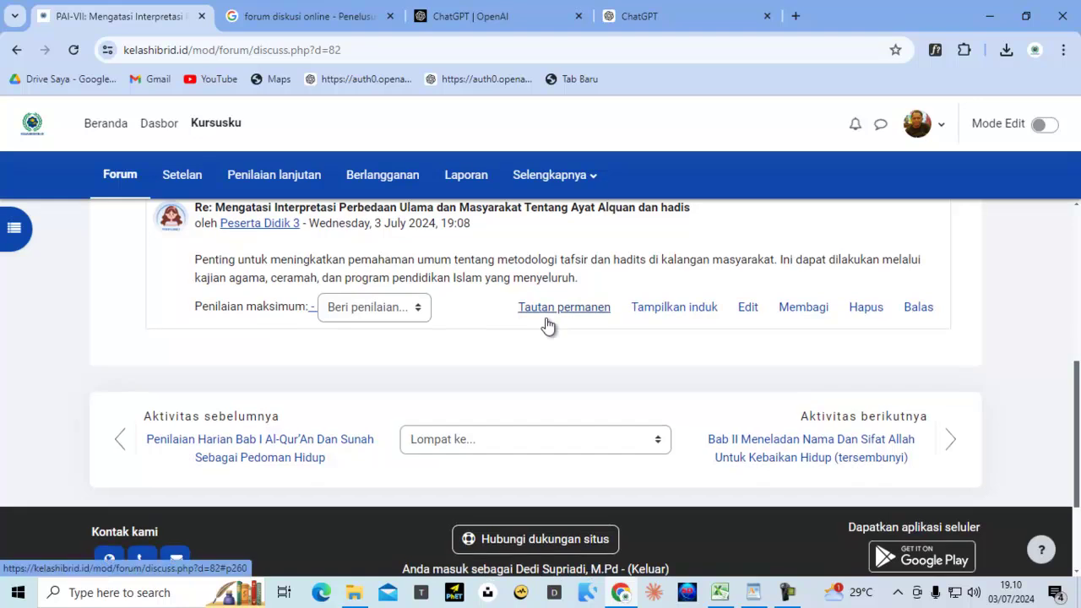
scroll(547, 323, "up", 1)
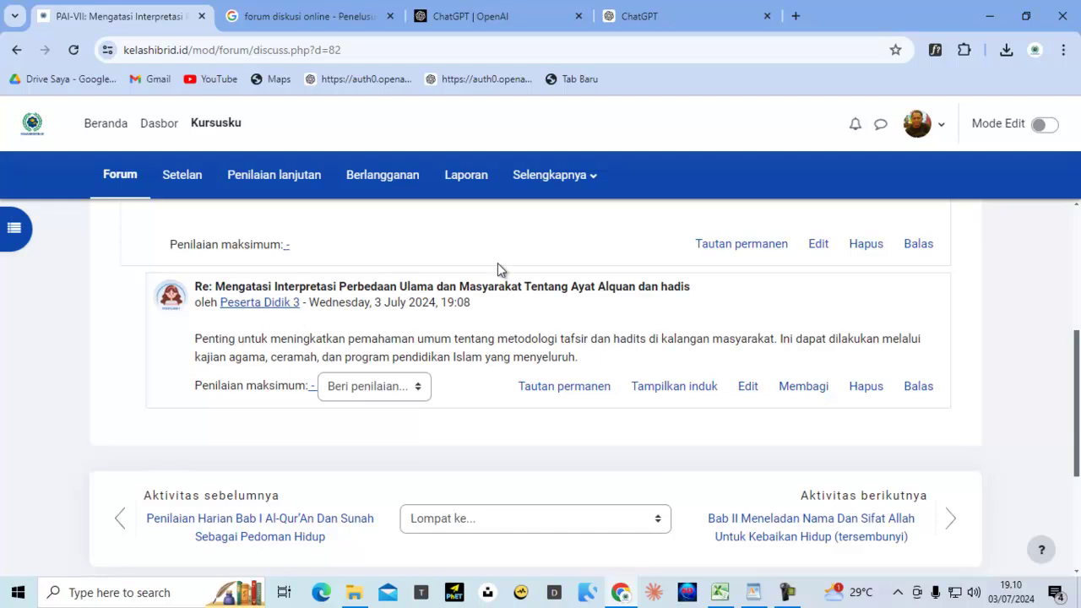
Switch to the ChatGPT conversation on differing interpretations with the student's reply text copied
left_click(500, 17)
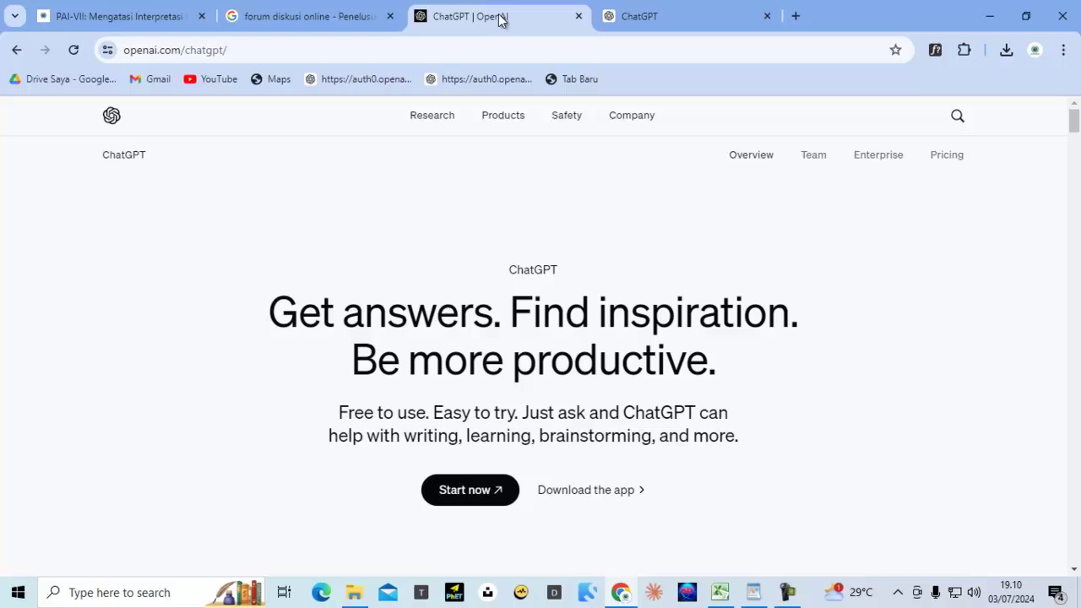
left_click(673, 20)
scroll(607, 264, "up", 1)
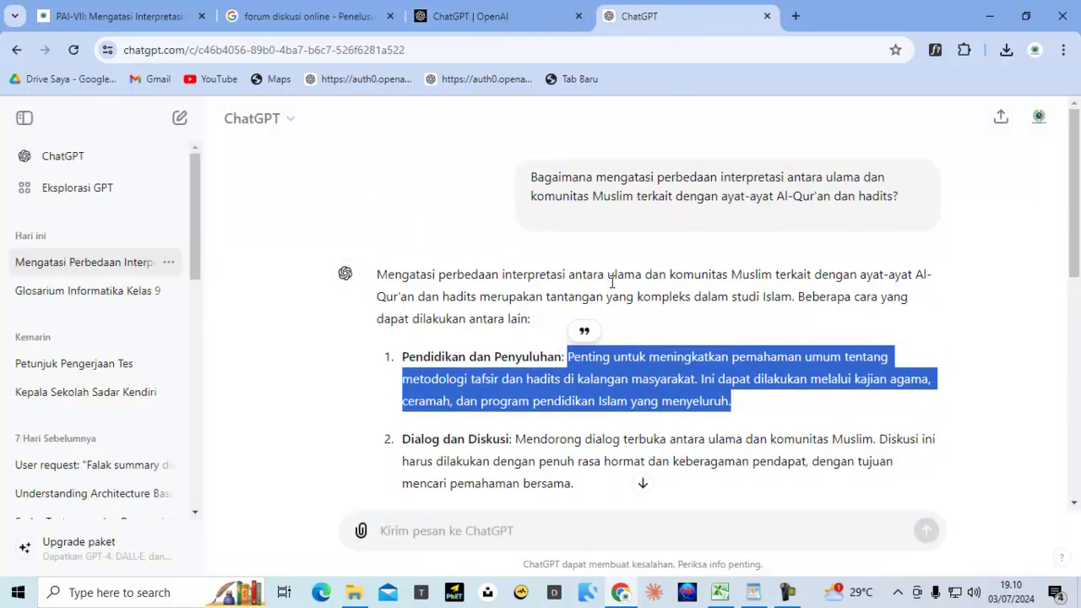
scroll(617, 317, "down", 2)
right_click(618, 218)
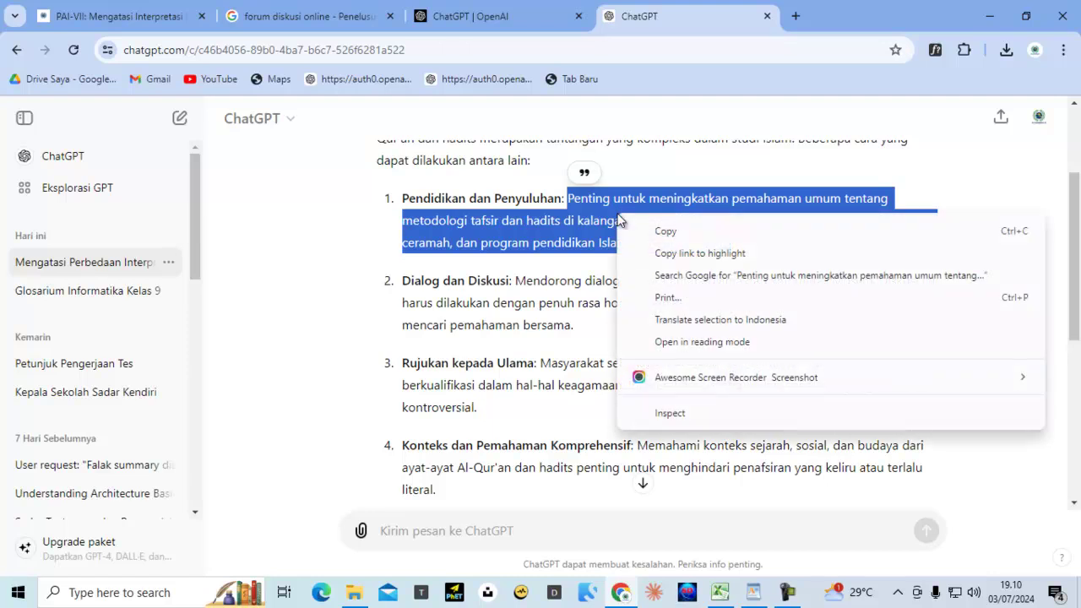
left_click(660, 230)
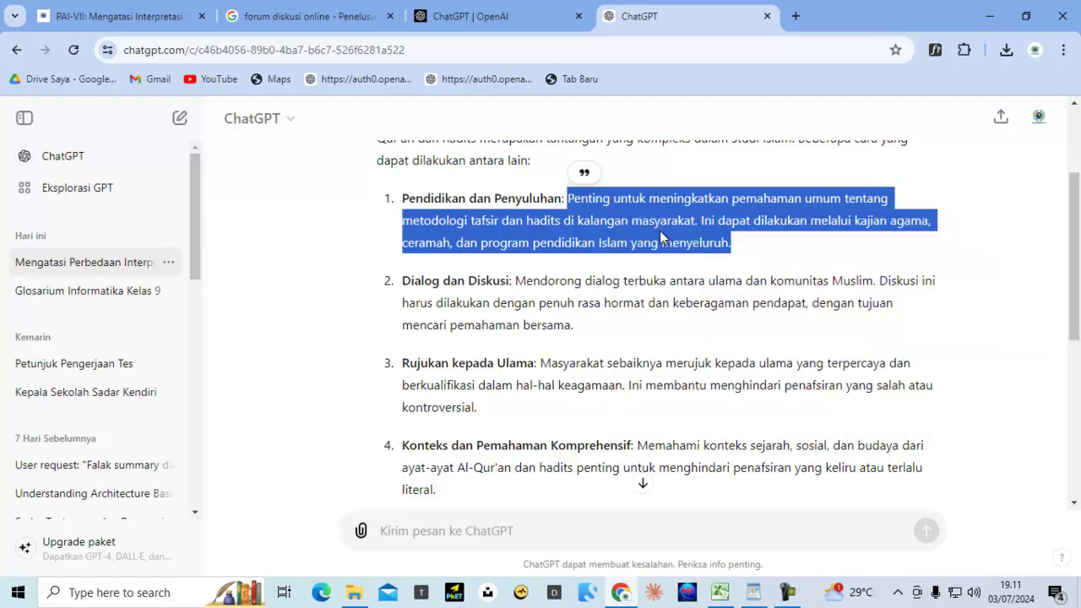
Ask ChatGPT 'Buat balasan atau komentar untuk' followed by the pasted student reply
left_click(467, 534)
type("Bua")
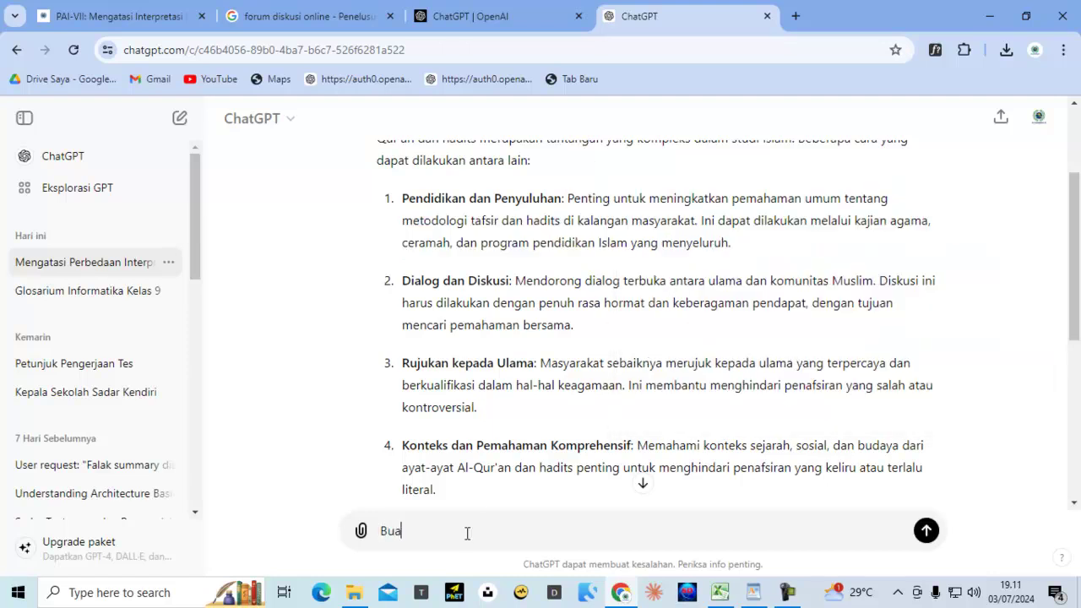
type("t balasan atau koment")
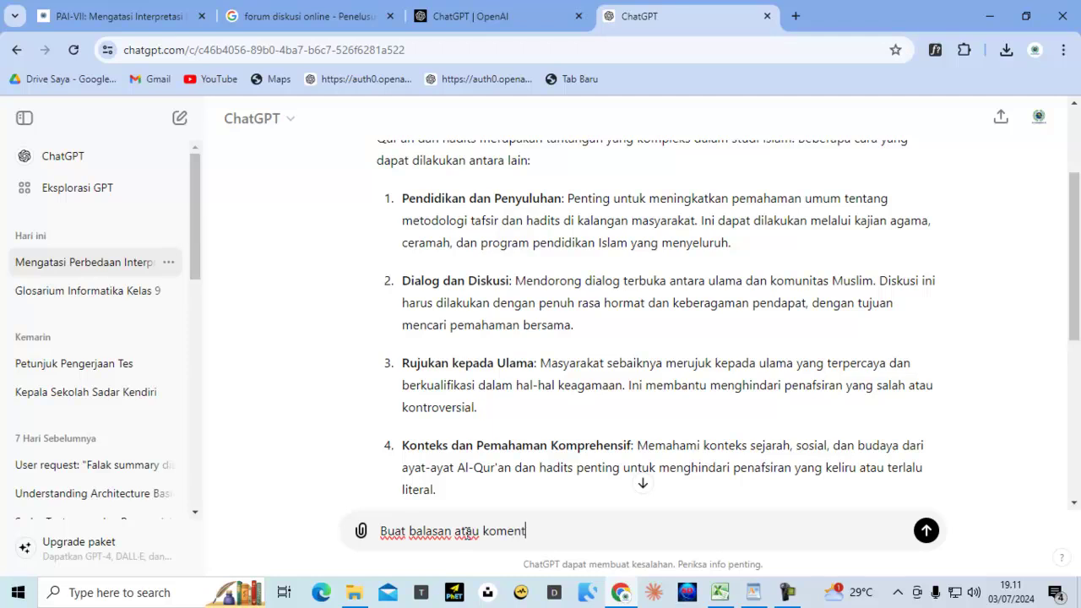
type("ar untuk")
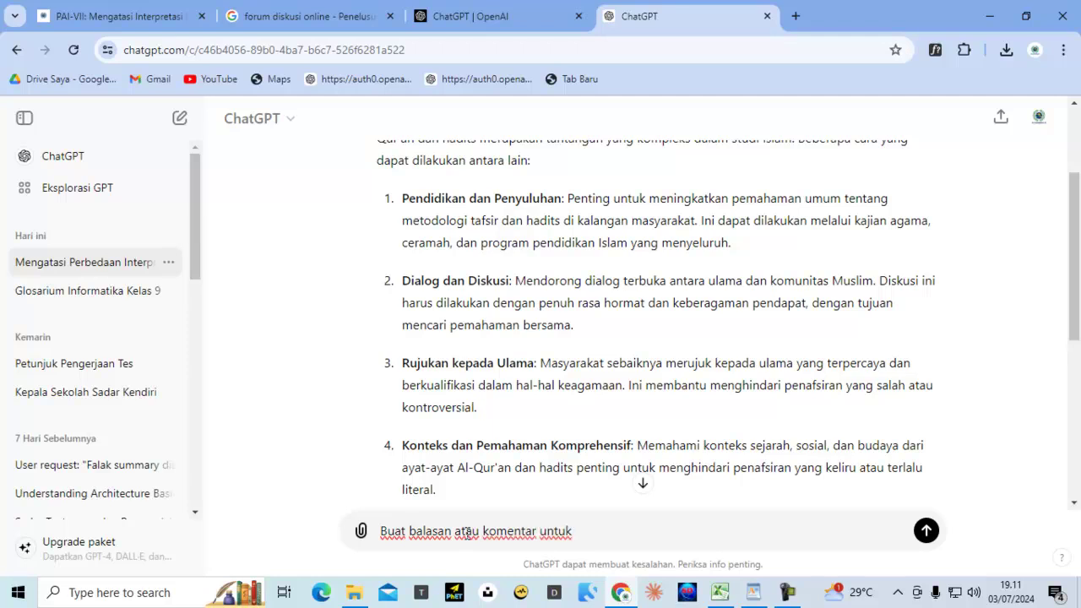
key("ctrl+v")
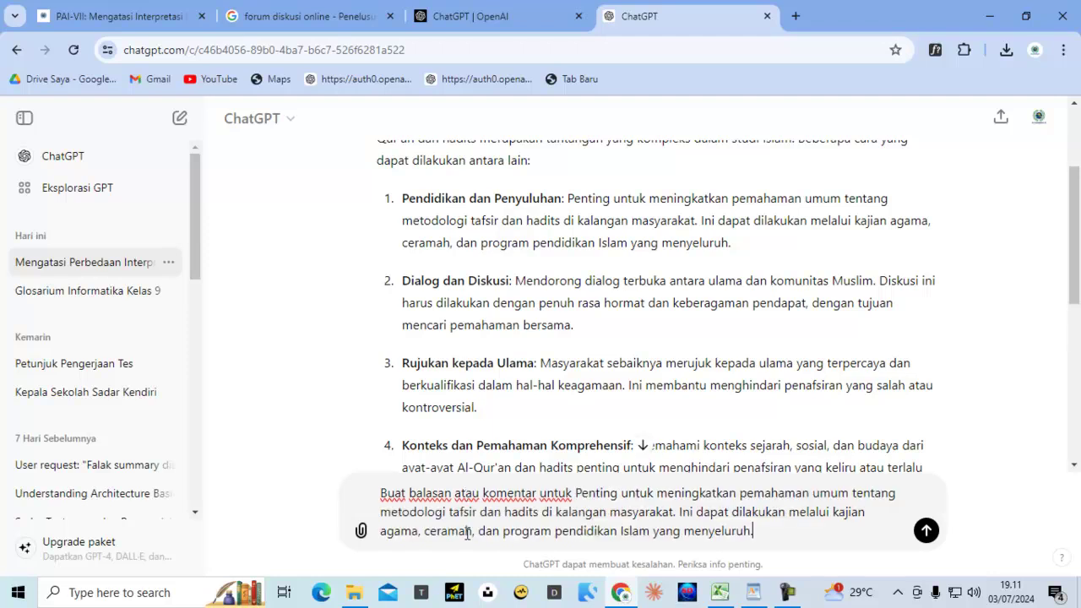
left_click(925, 531)
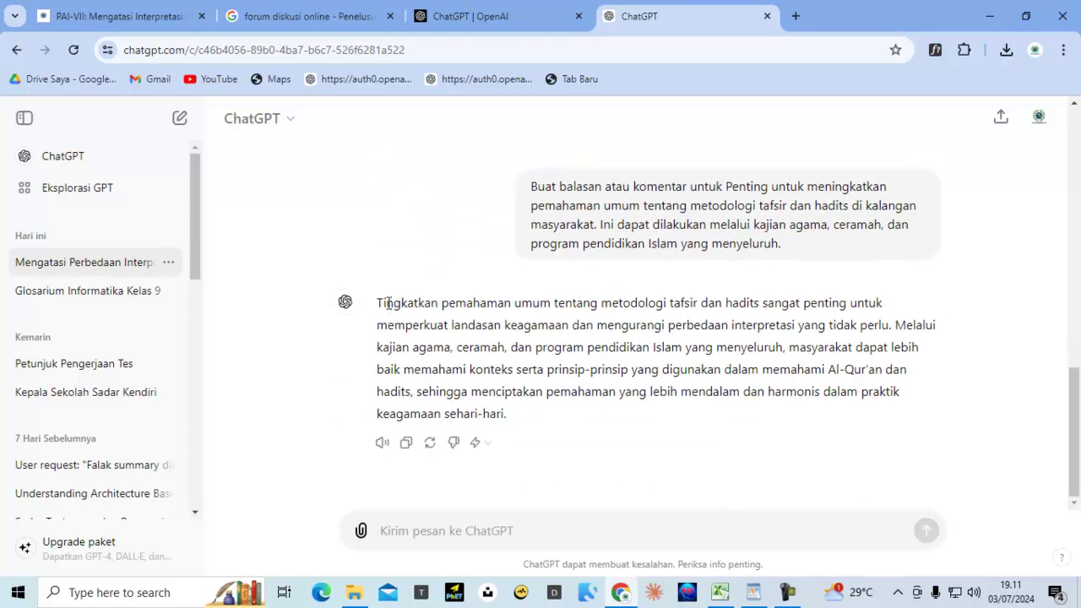
Copy ChatGPT's generated comment and return to the Moodle discussion
left_click_drag(378, 302, 525, 414)
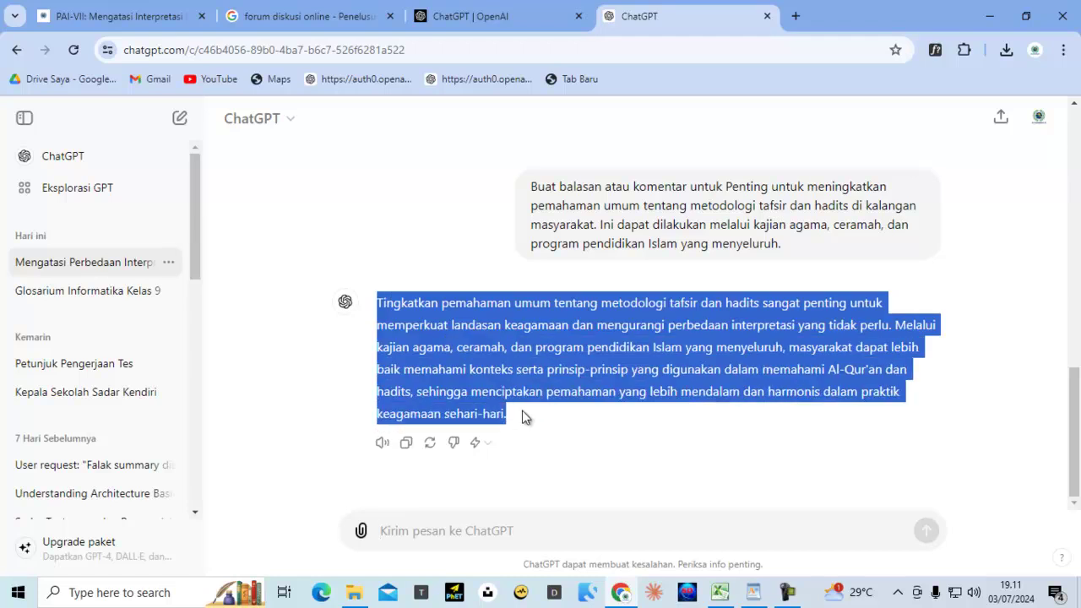
right_click(545, 335)
left_click(611, 136)
left_click(149, 16)
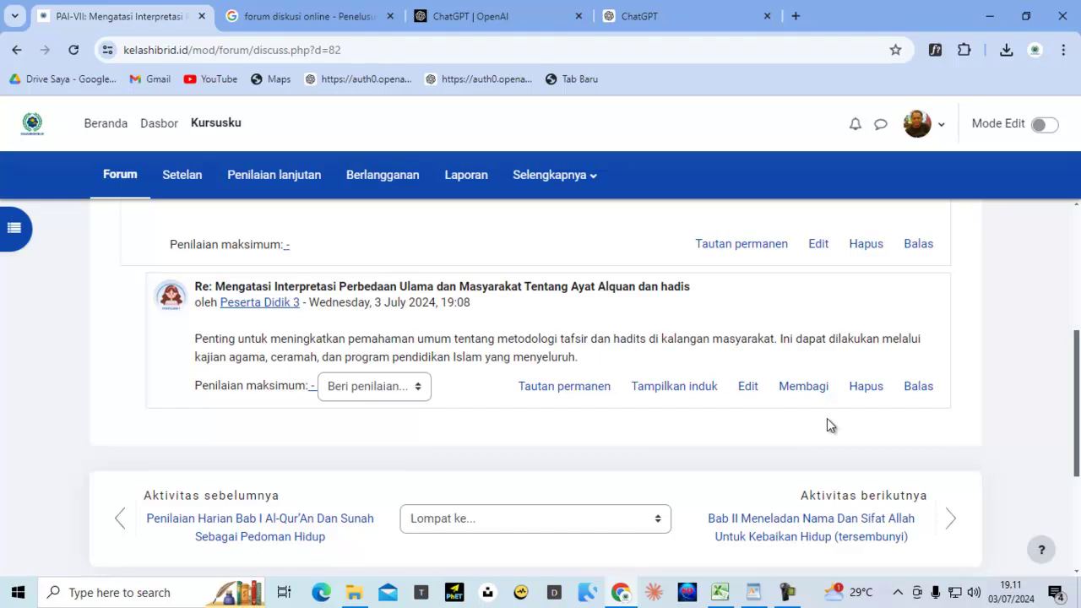
Grade the student's post 90 and reply privately with the ChatGPT-written comment
left_click(914, 389)
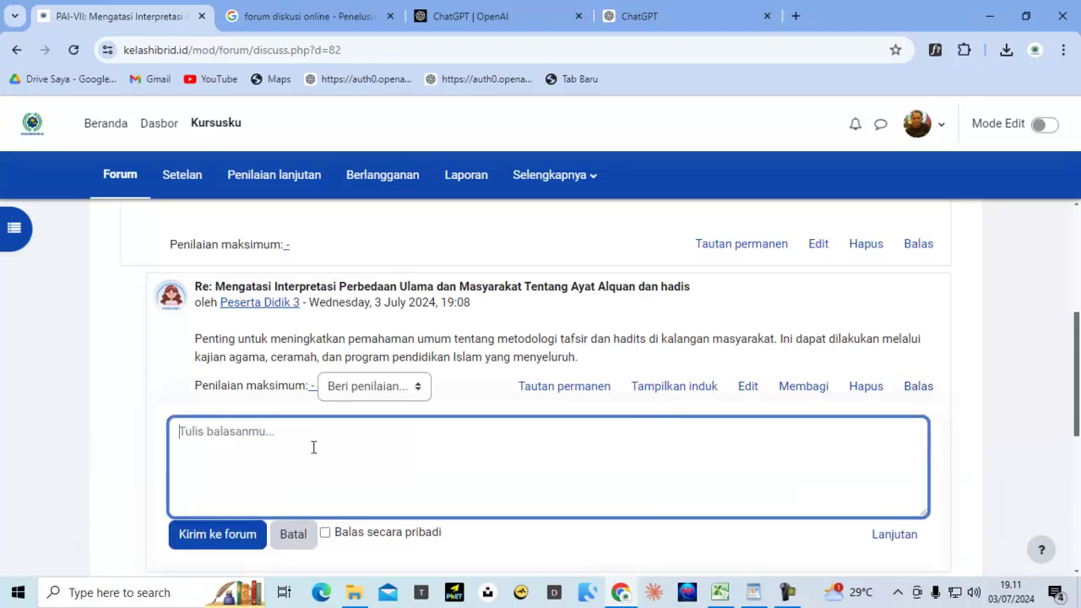
key("ctrl+v")
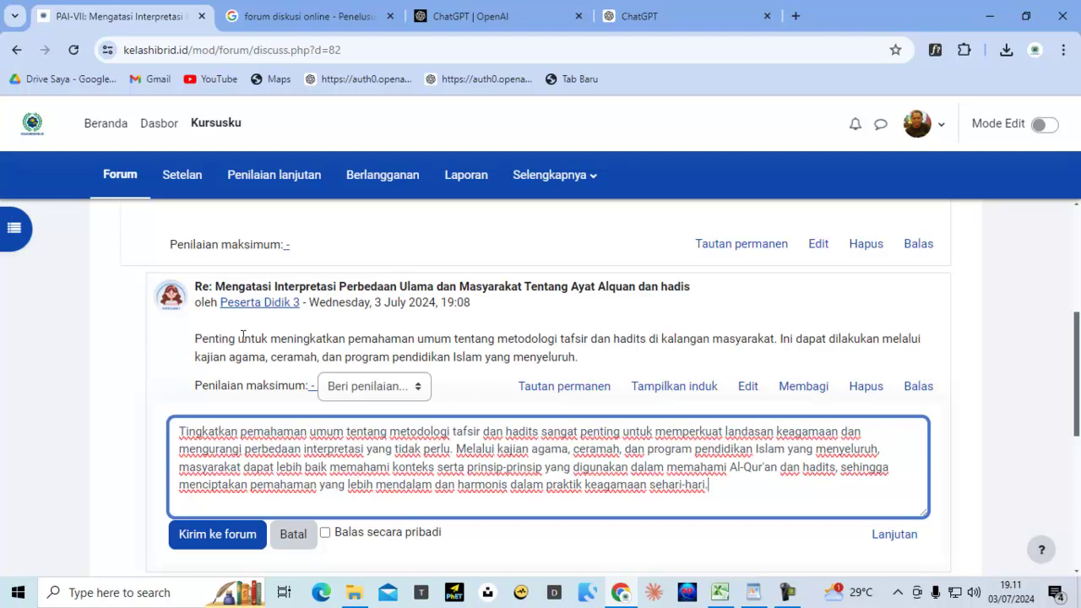
left_click(356, 388)
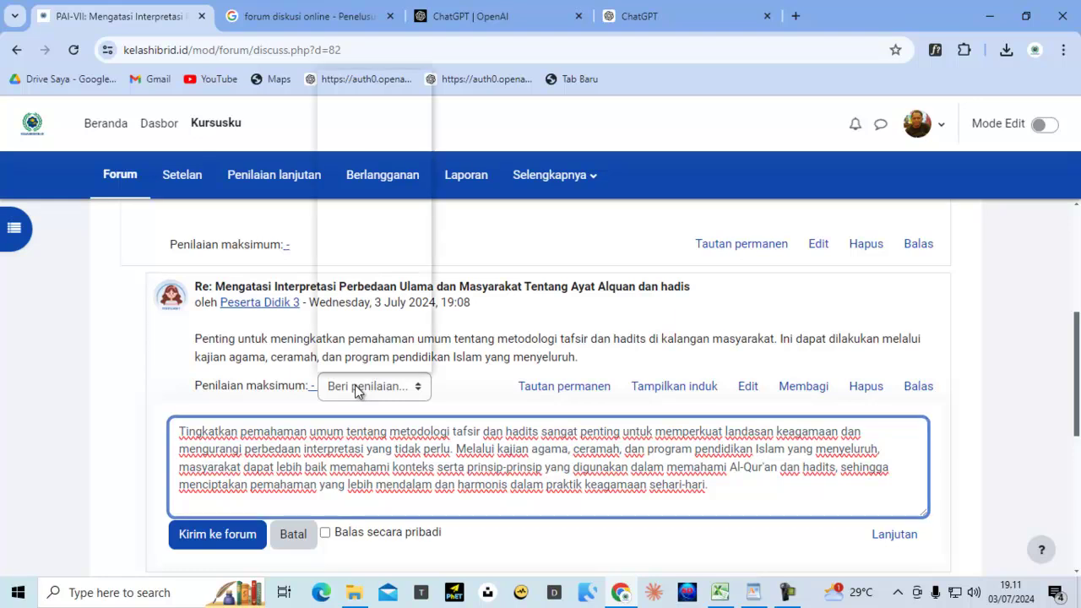
left_click_drag(422, 121, 425, 355)
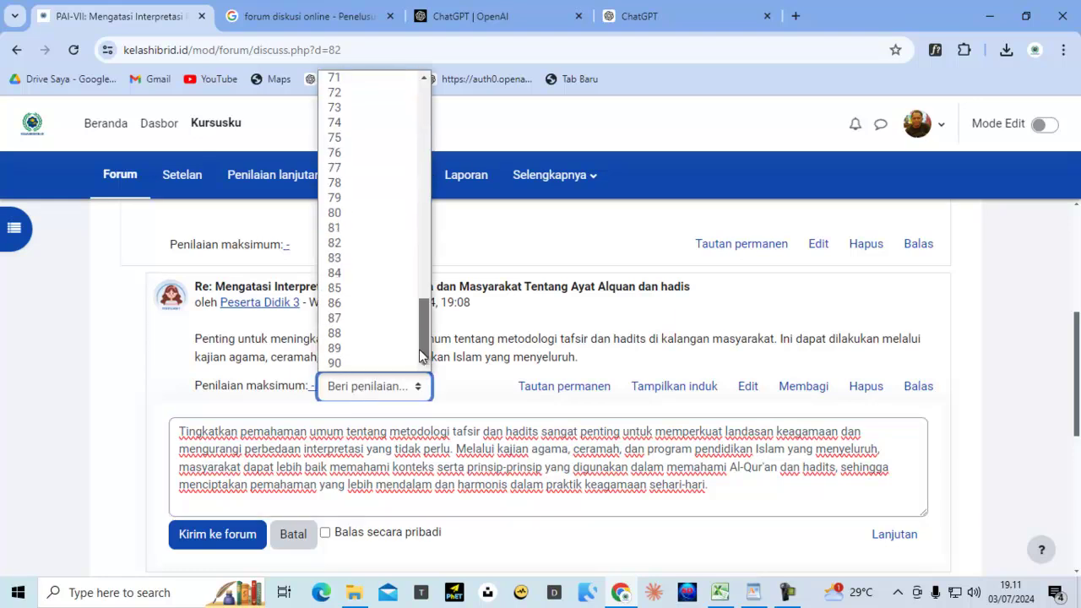
left_click(345, 363)
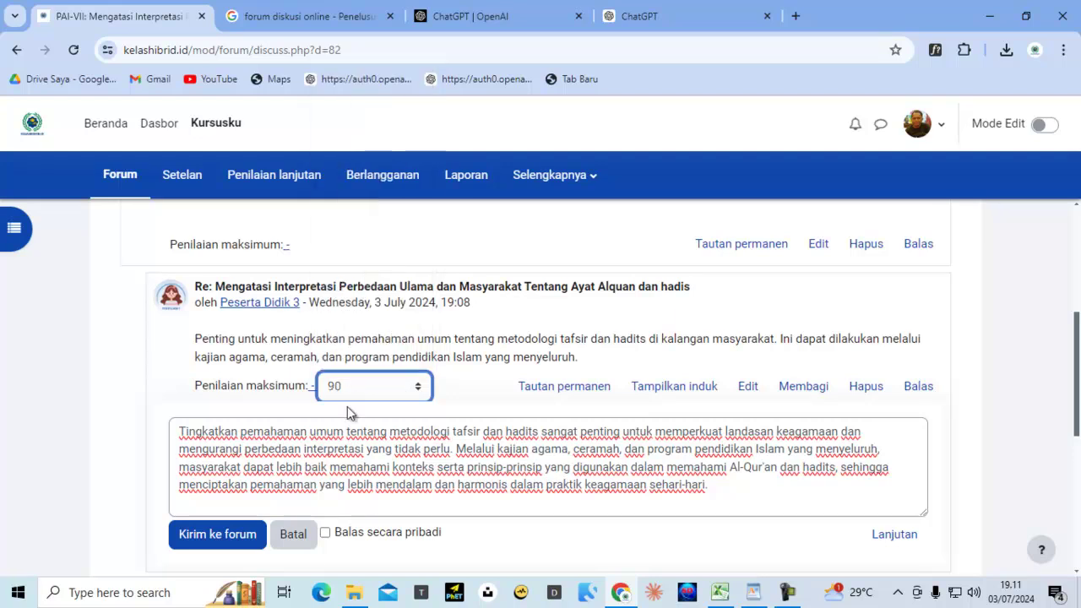
scroll(106, 384, "down", 2)
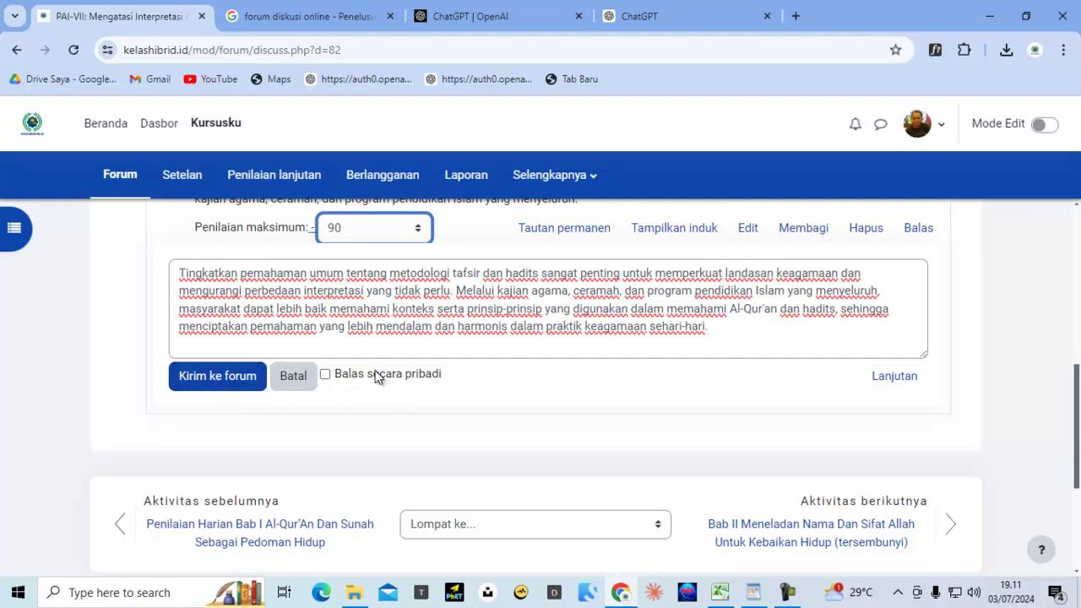
left_click(326, 376)
left_click(227, 381)
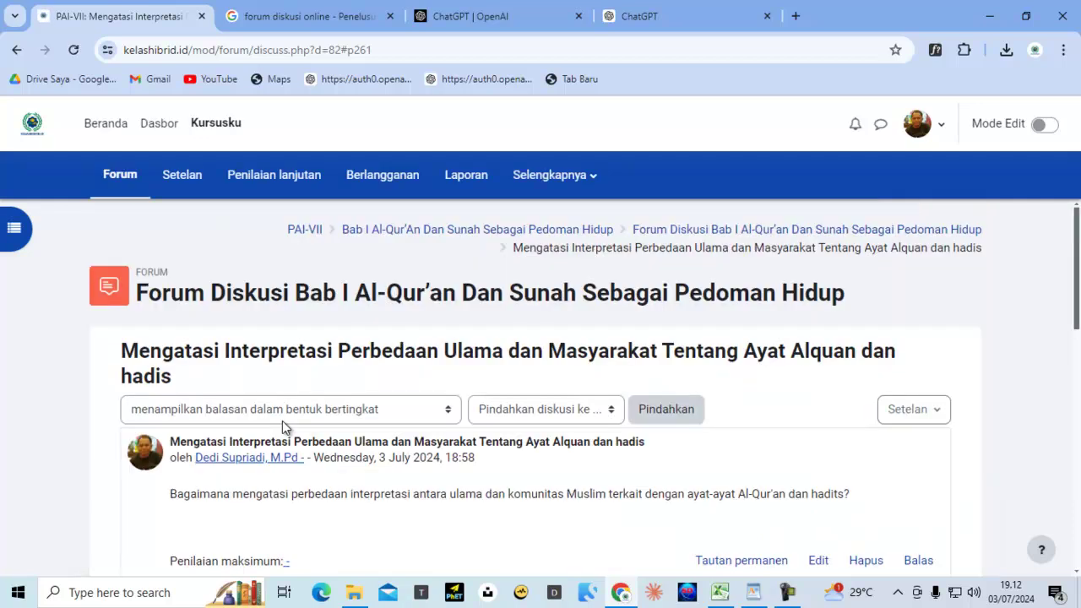
Log out of the teacher account and go to the login page
scroll(549, 414, "down", 4)
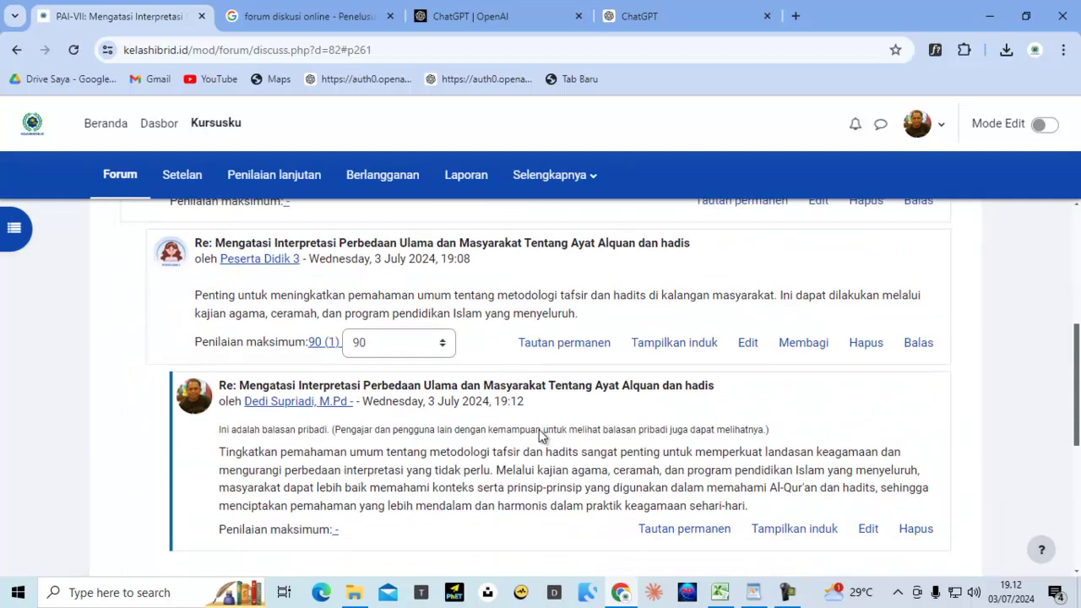
scroll(540, 430, "down", 1)
scroll(539, 429, "up", 3)
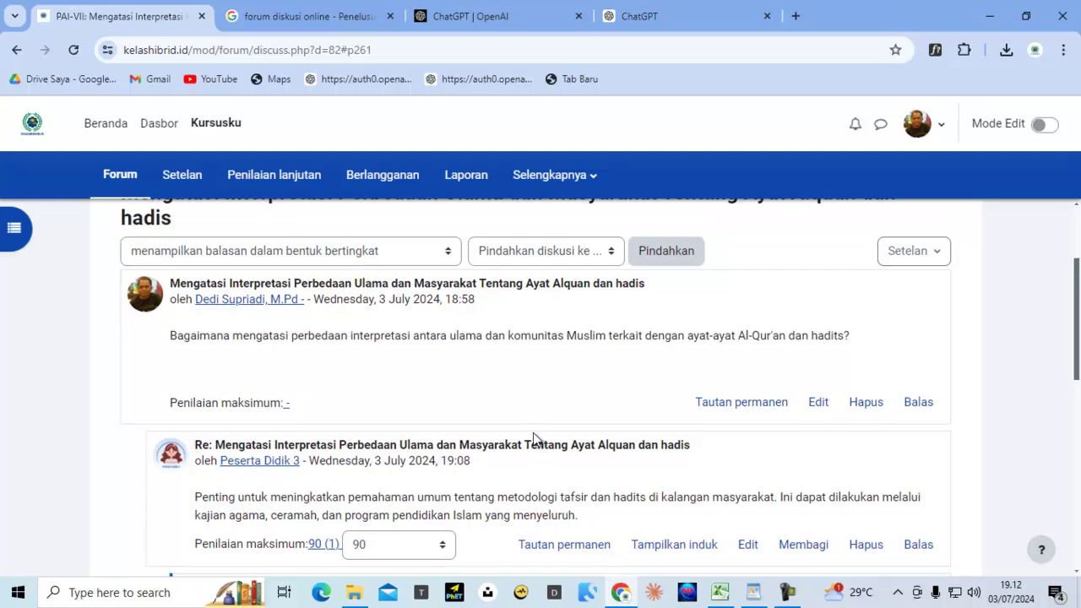
scroll(533, 438, "up", 2)
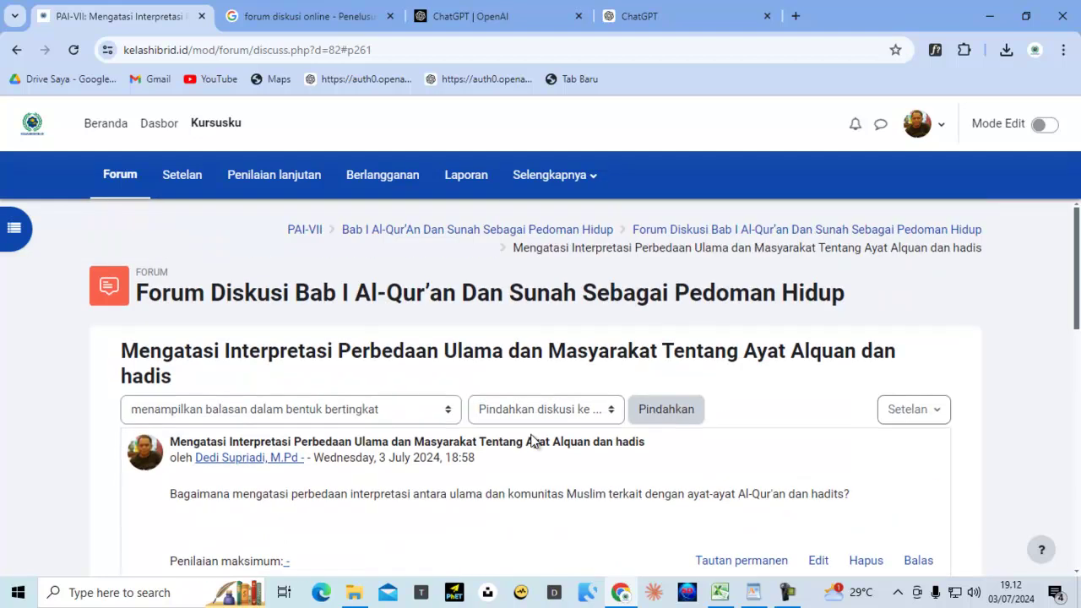
scroll(533, 438, "down", 3)
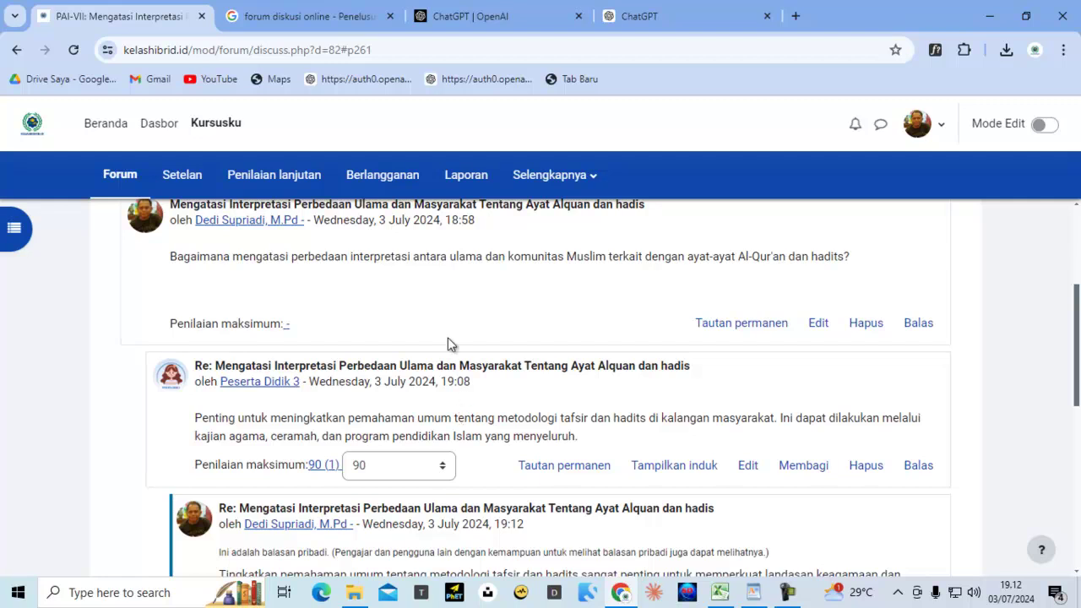
scroll(469, 432, "up", 3)
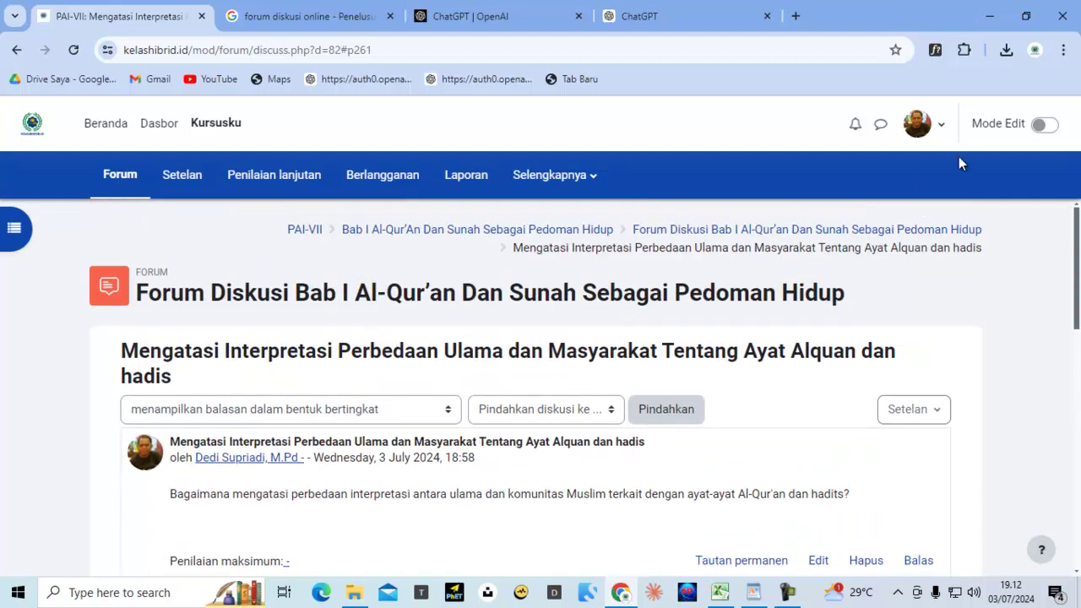
left_click(940, 128)
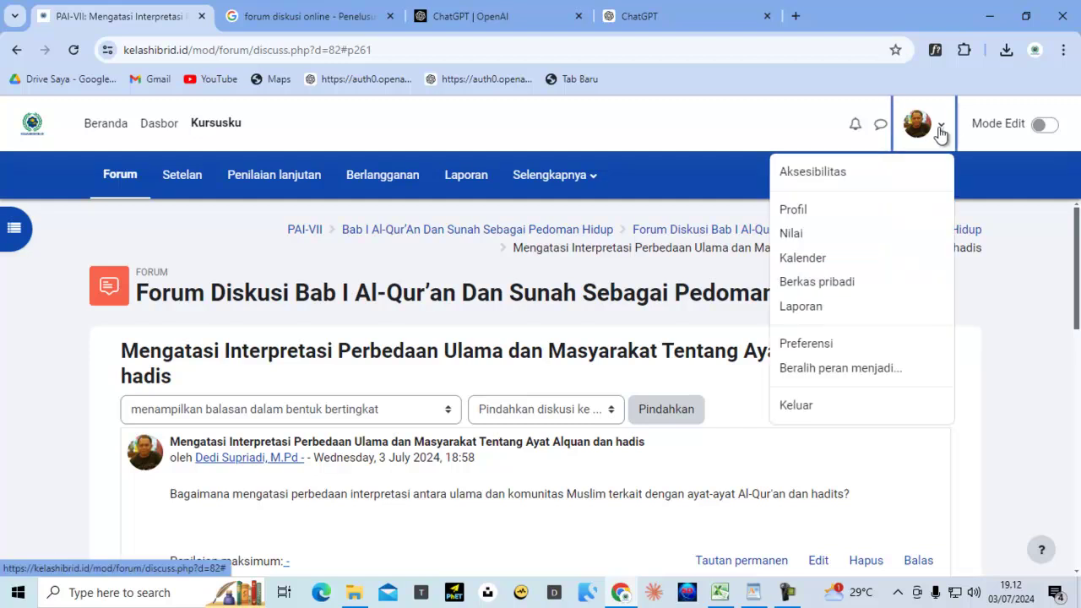
left_click(805, 404)
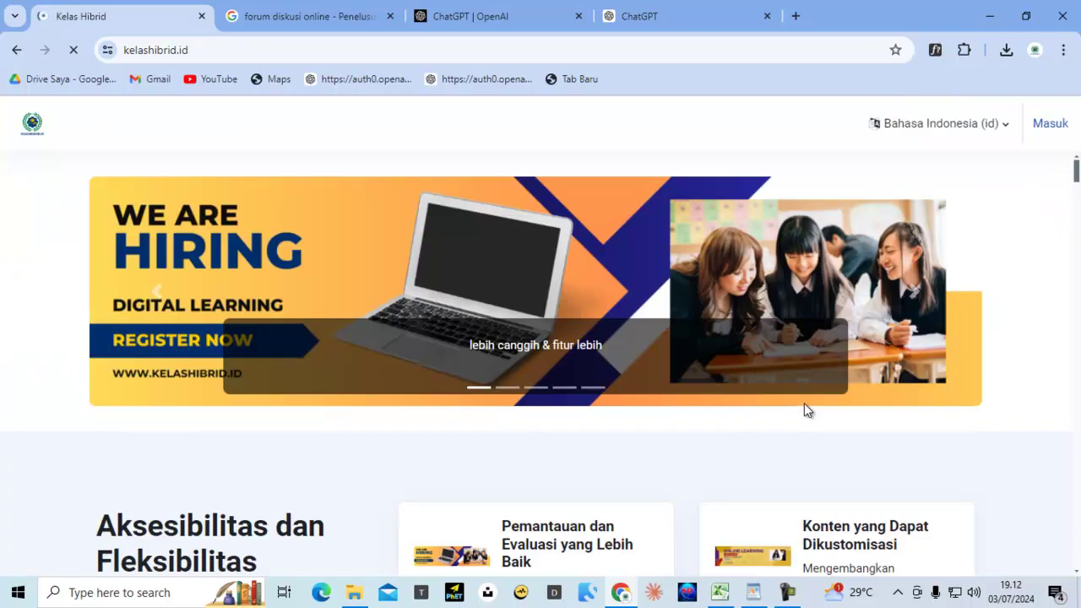
left_click(1051, 123)
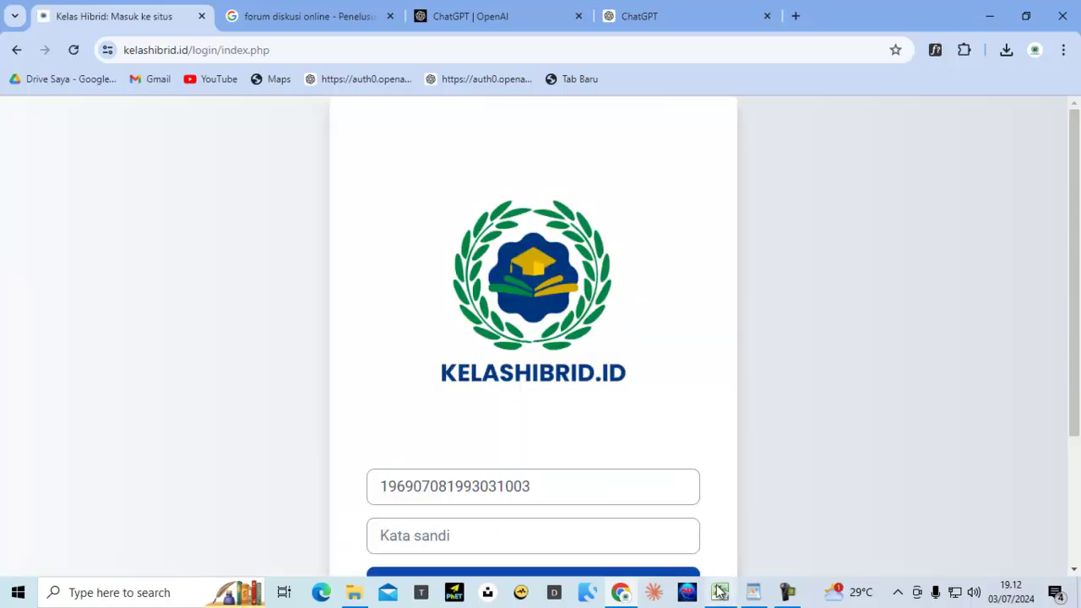
Copy the demo student username from cell A9 of the sample accounts spreadsheet
left_click(719, 592)
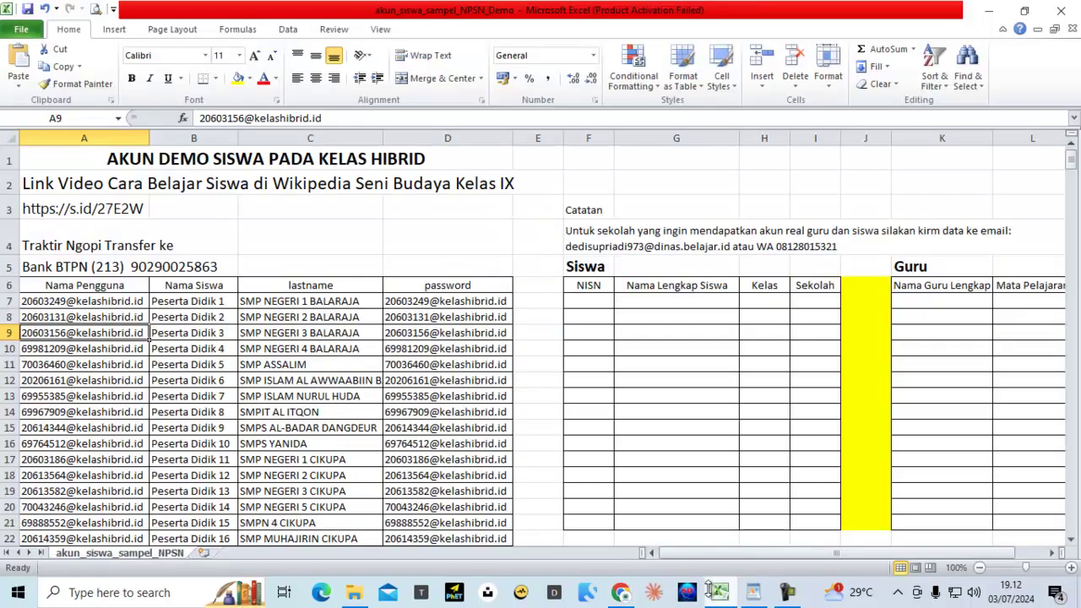
left_click(61, 67)
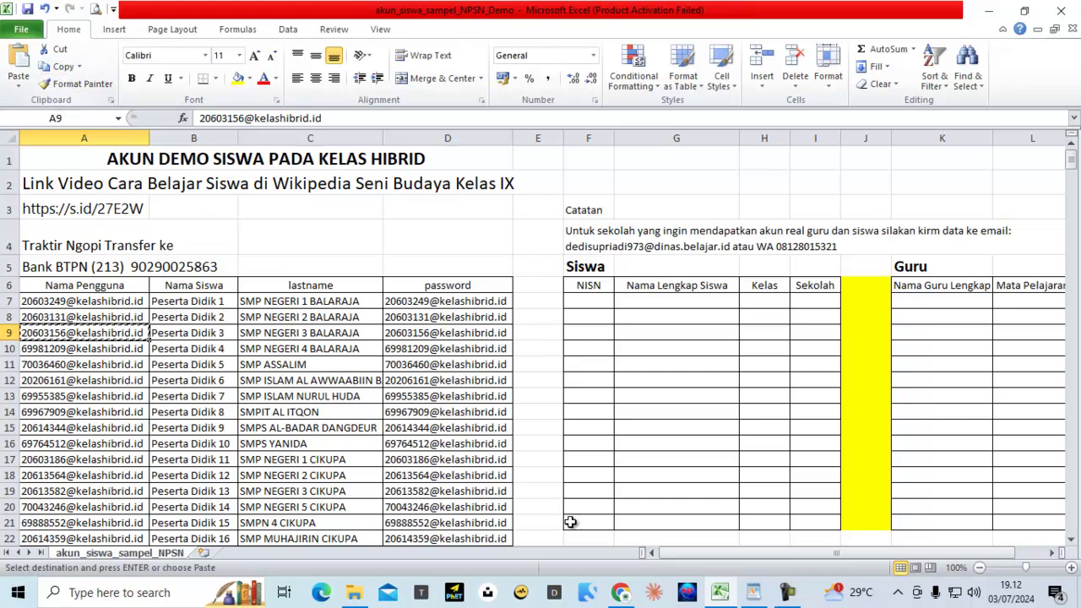
left_click(625, 595)
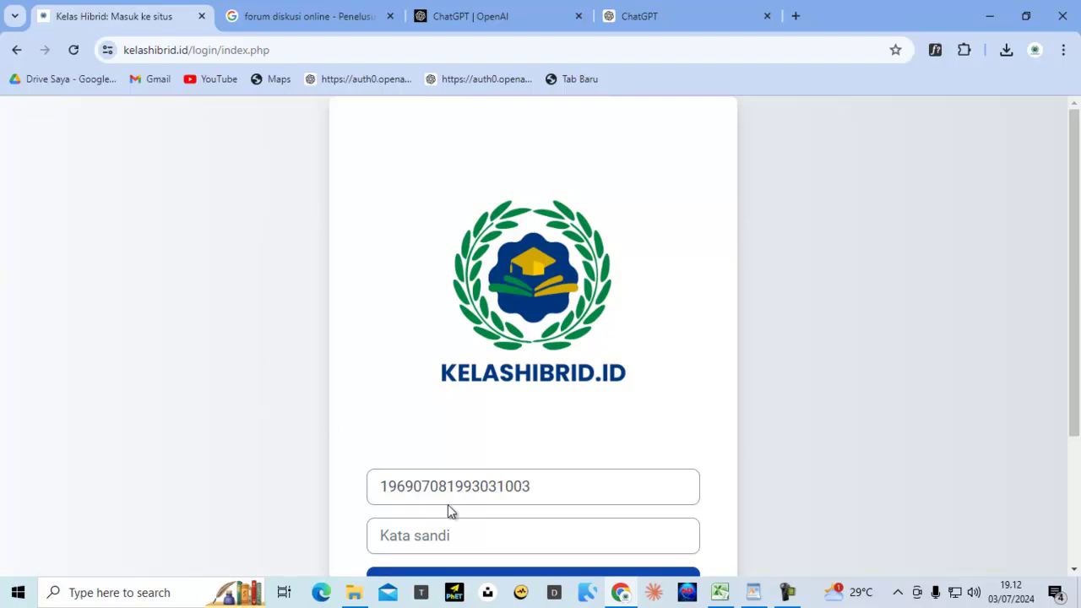
Sign in as the student with the copied username and password
left_click(425, 487)
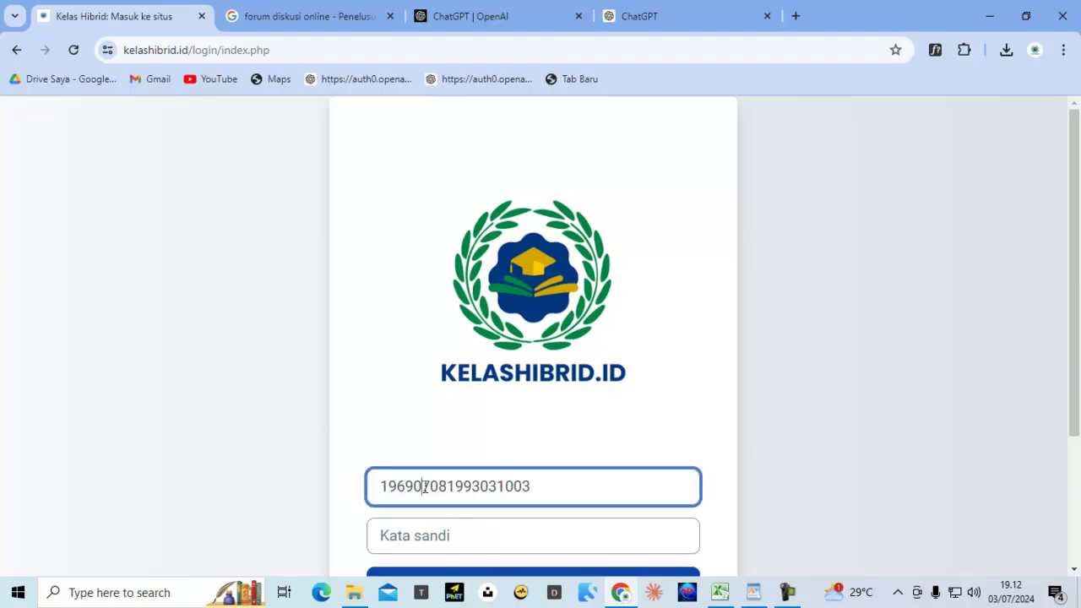
double_click(425, 487)
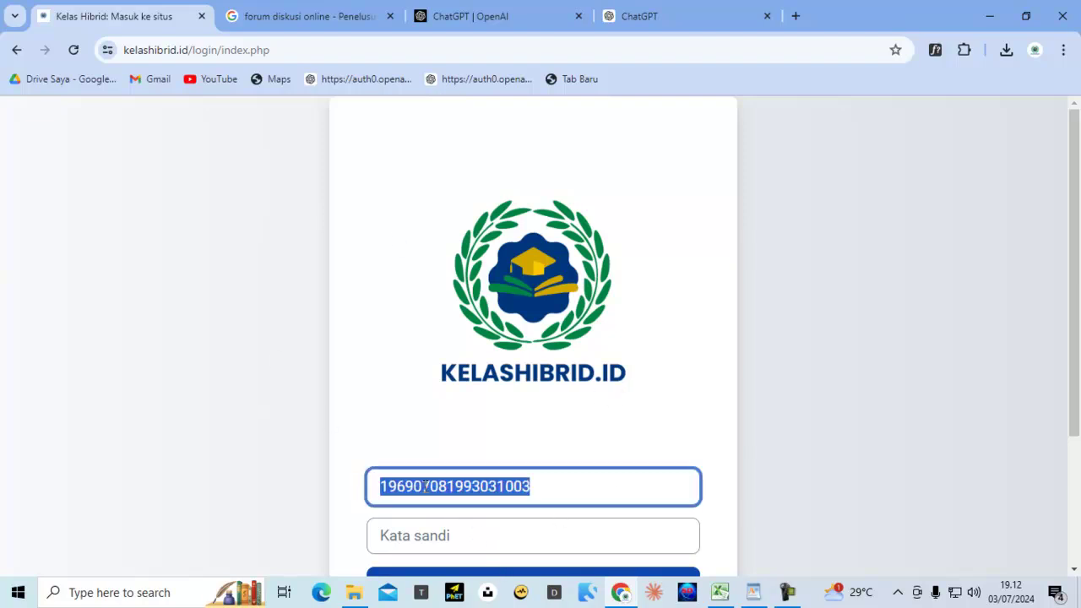
key("ctrl+v")
key("Tab")
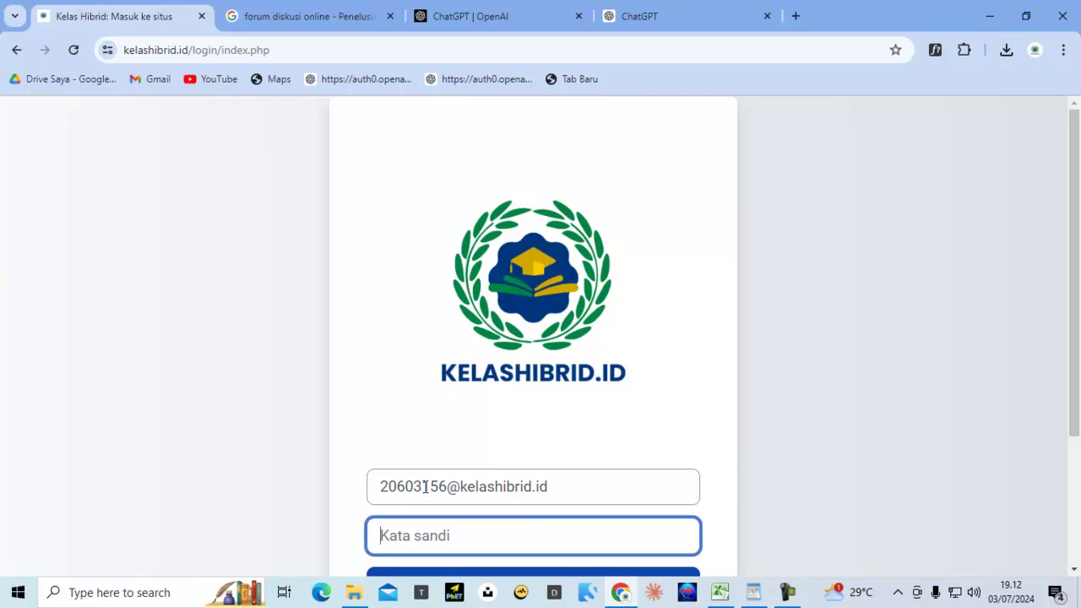
key("ctrl+v")
scroll(423, 404, "down", 2)
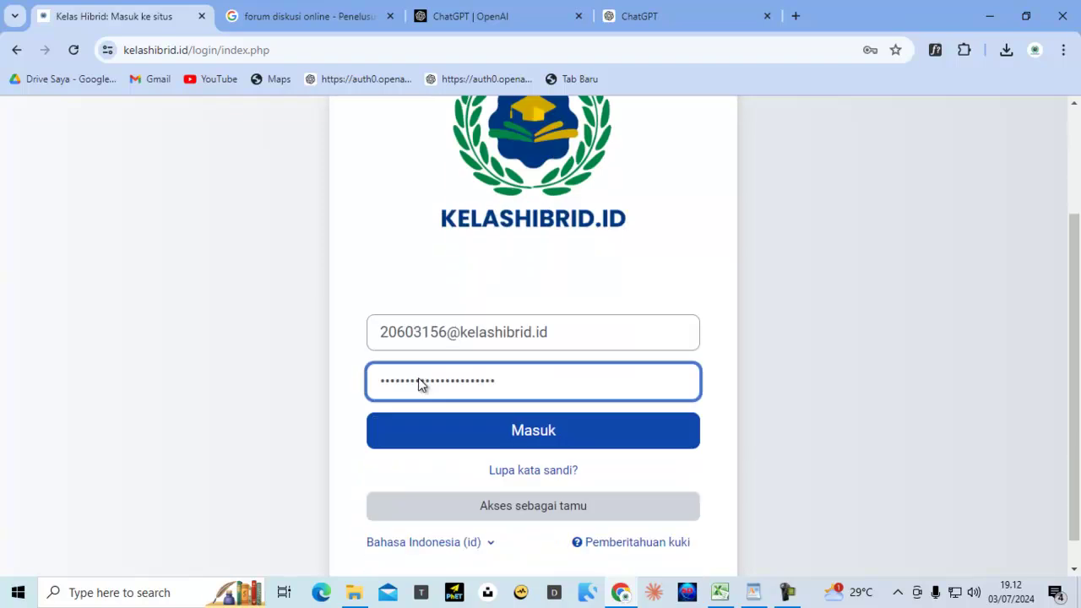
left_click(544, 422)
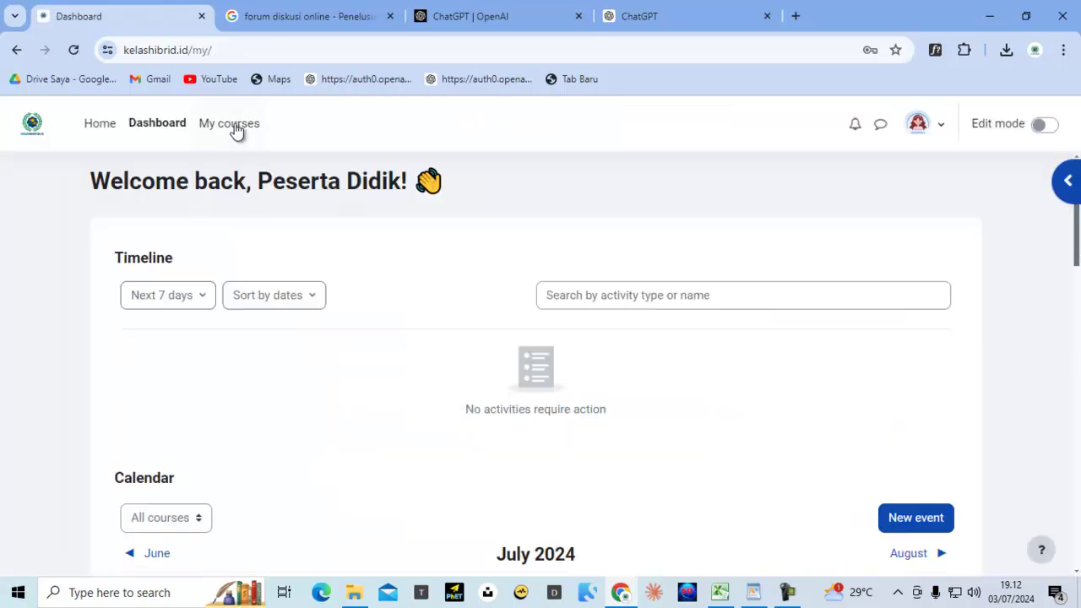
Open the Pendidikan Pancasila & Kewarganegaraan VII course from My courses, then return to the list
left_click(236, 127)
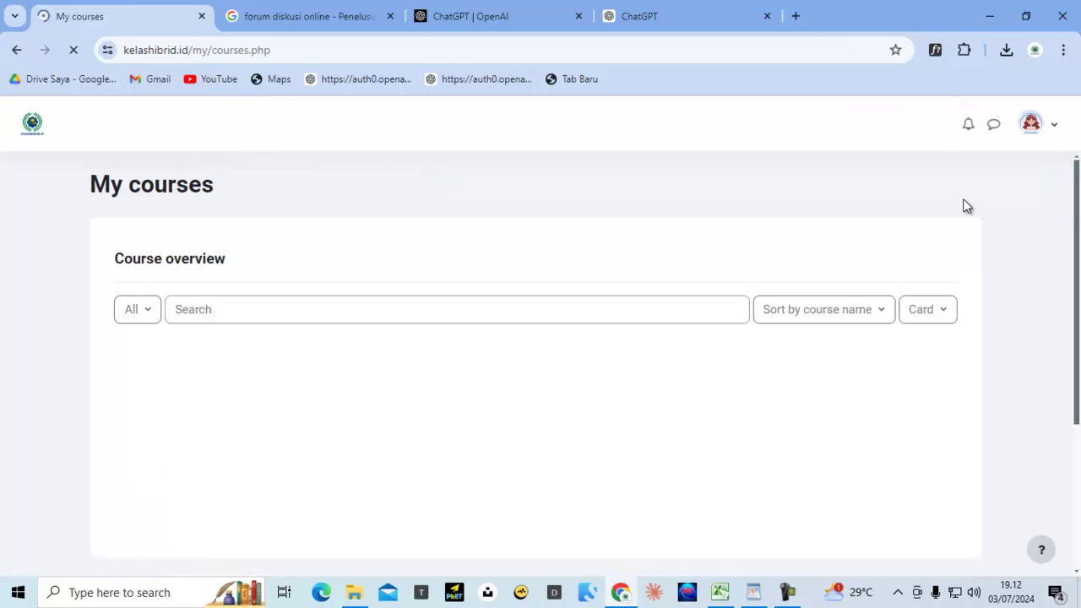
scroll(742, 425, "down", 4)
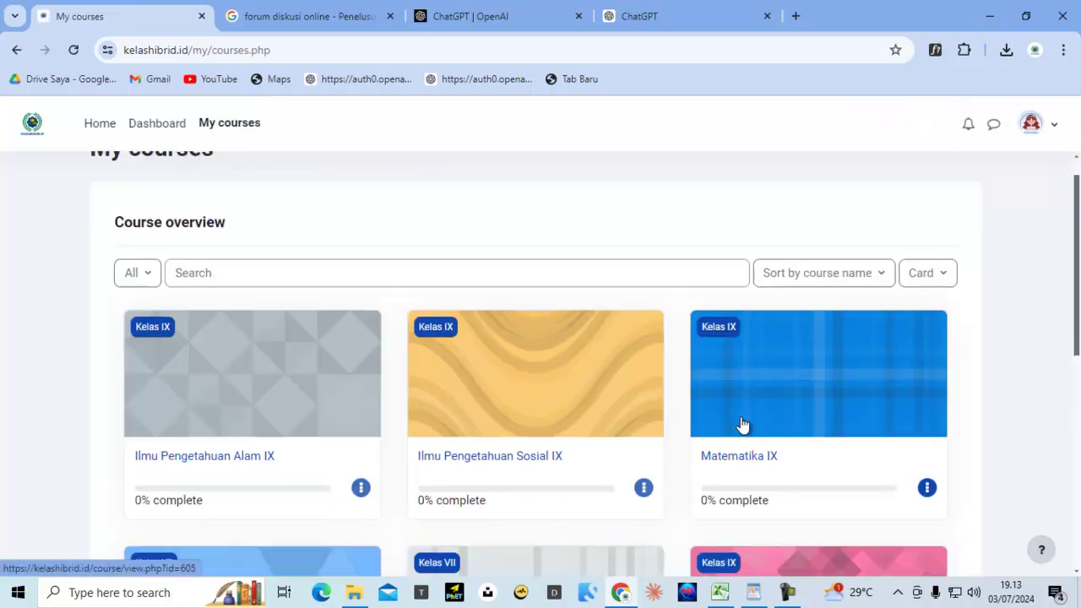
left_click(563, 348)
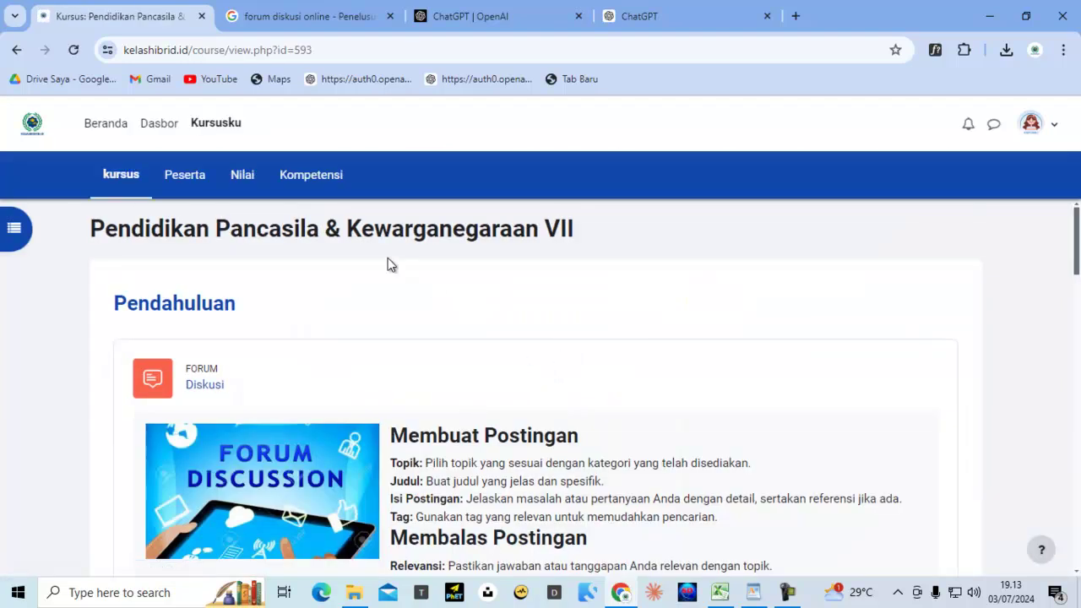
left_click(214, 141)
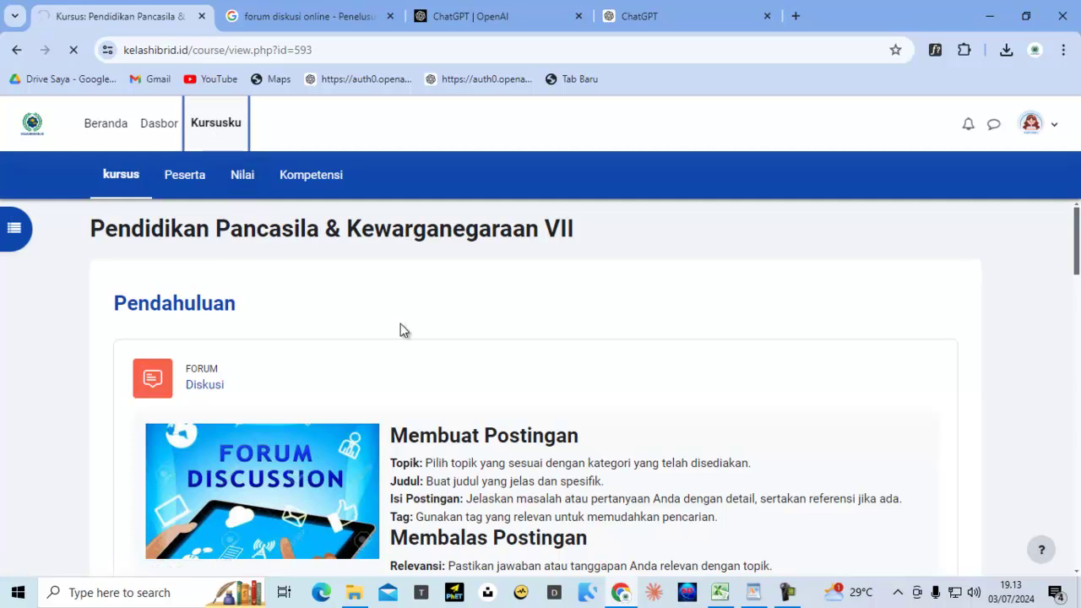
Switch the interface language to Bahasa Indonesia
left_click(1053, 126)
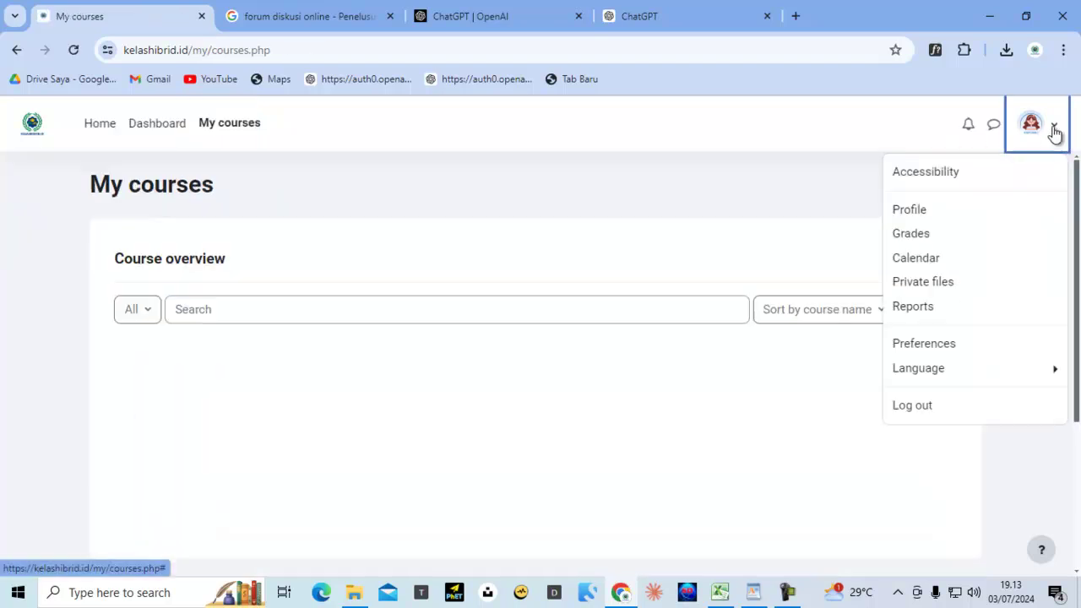
left_click(933, 370)
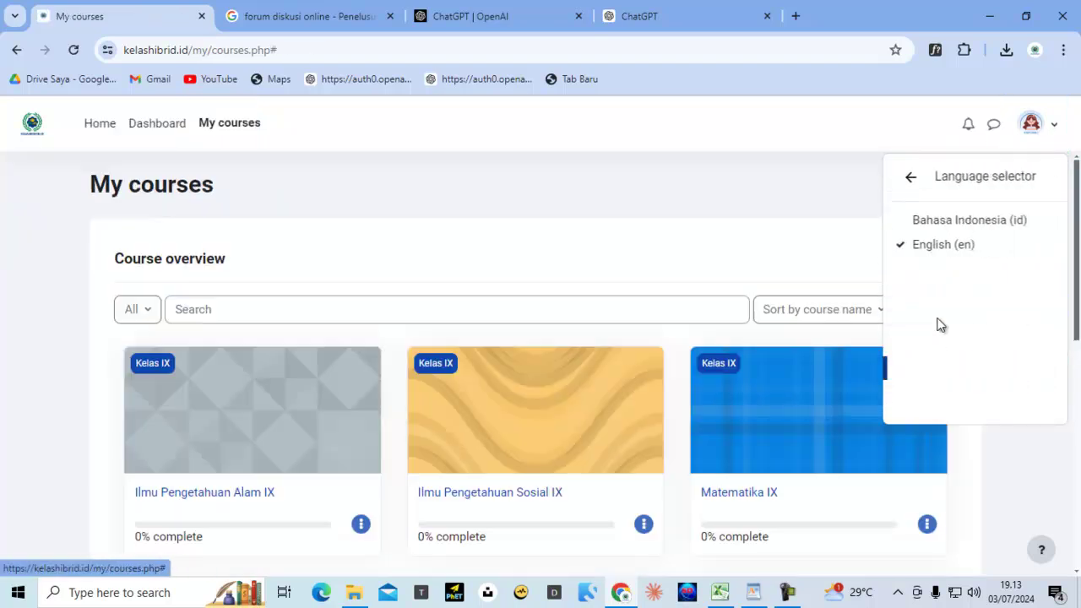
left_click(938, 221)
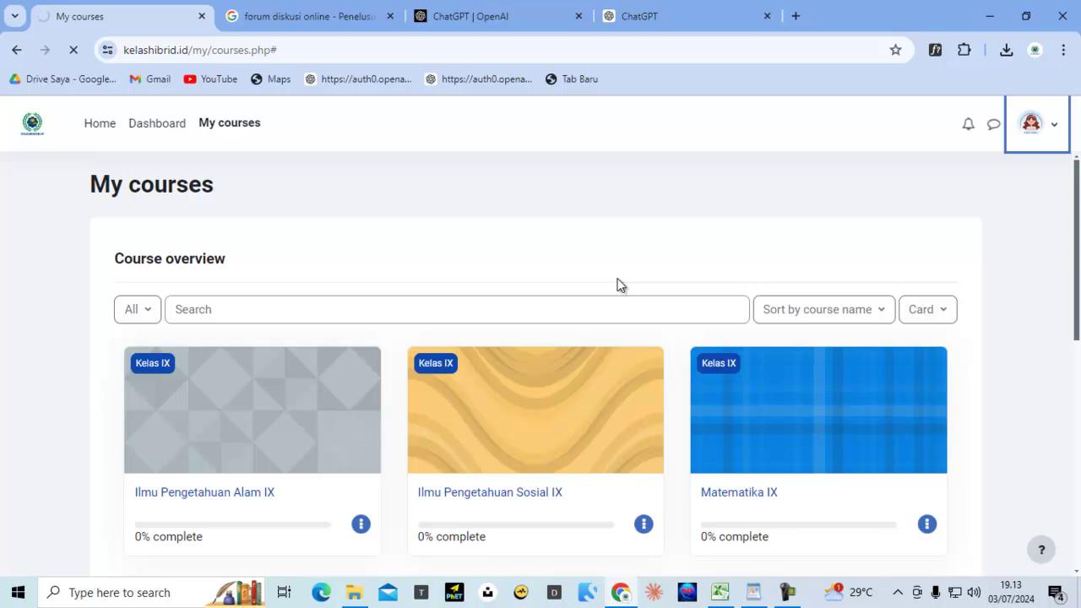
Open the Bab I forum discussion in Pendidikan Agama Islam VII, then return to the Bab I section
scroll(402, 396, "down", 6)
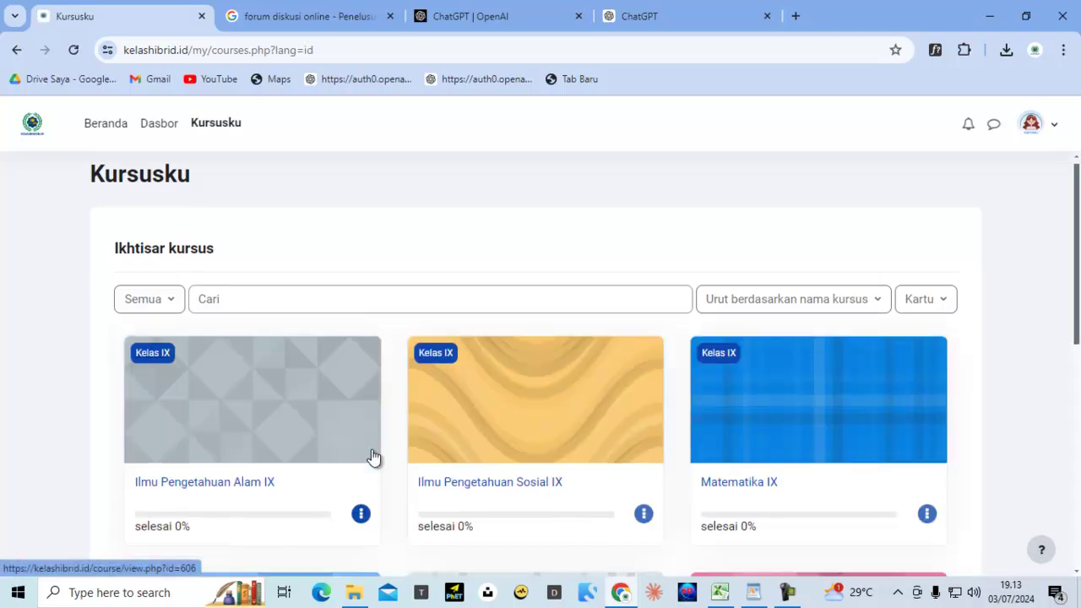
scroll(375, 457, "down", 6)
left_click(271, 176)
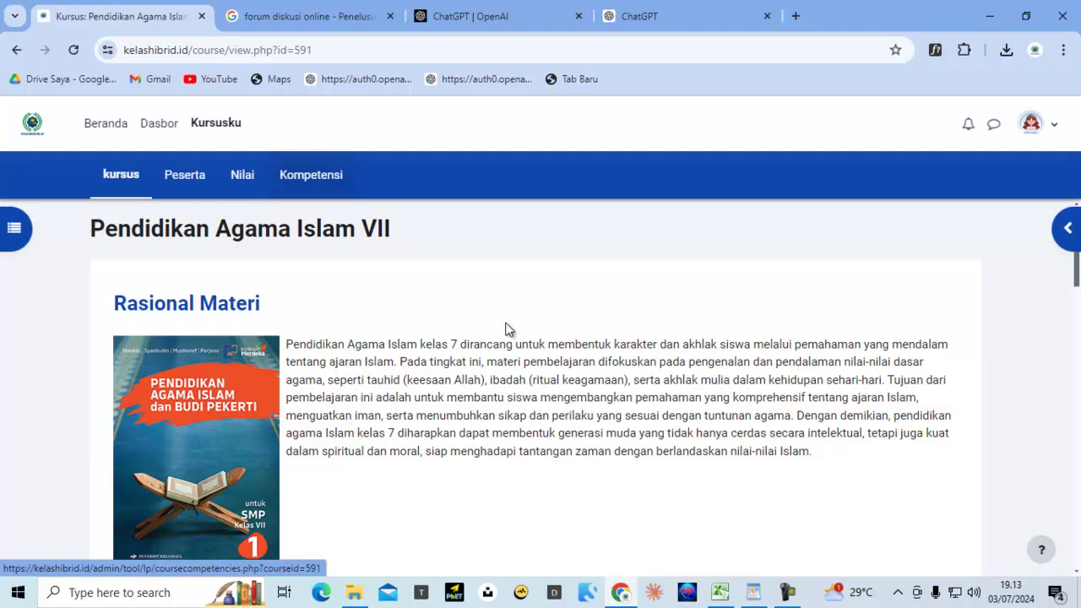
left_click(24, 234)
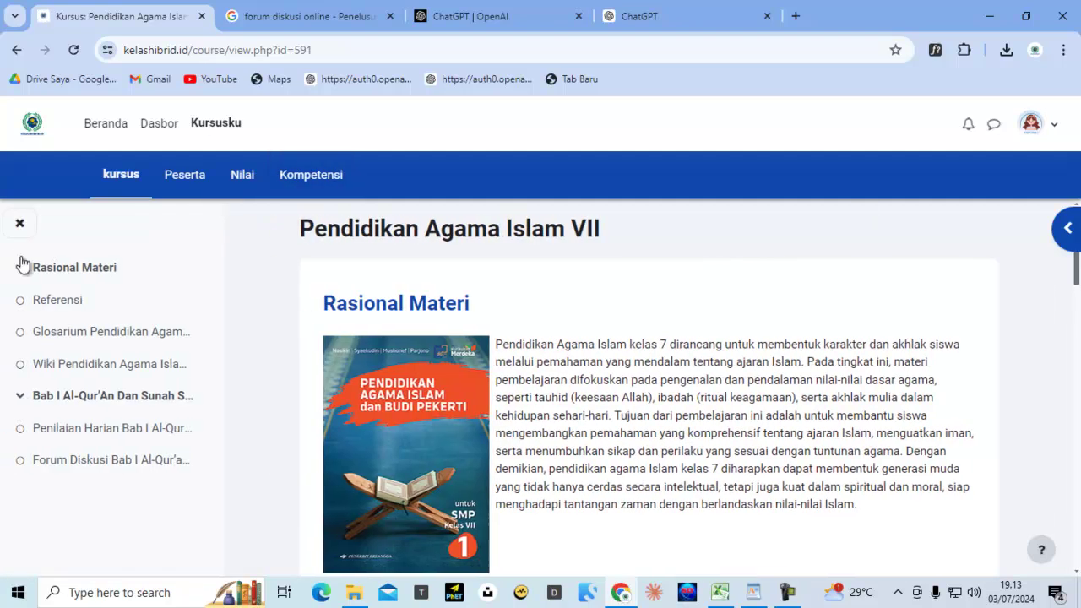
left_click(120, 466)
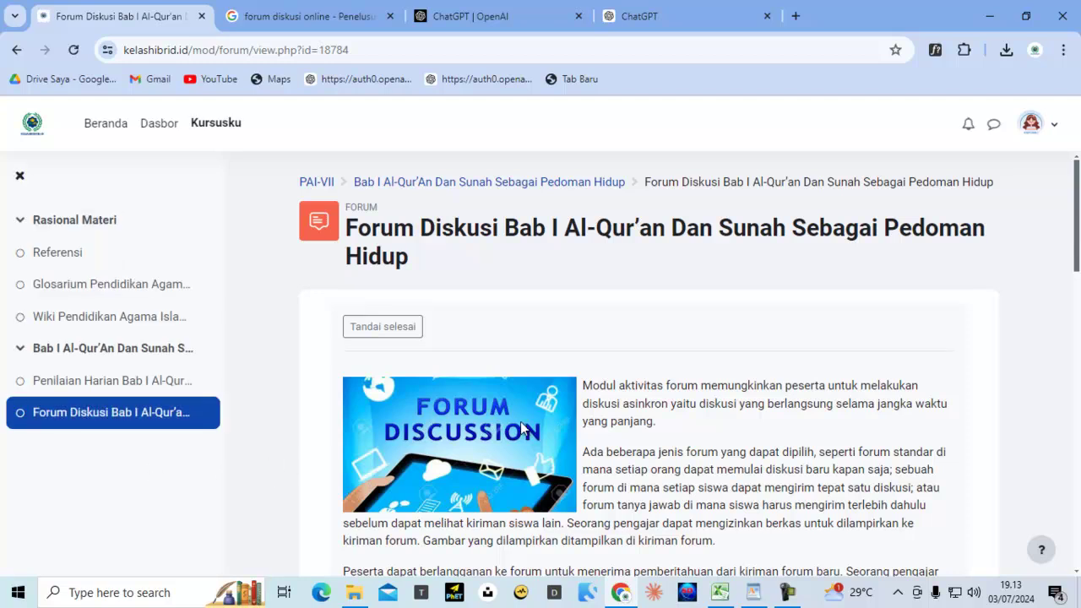
scroll(521, 426, "down", 10)
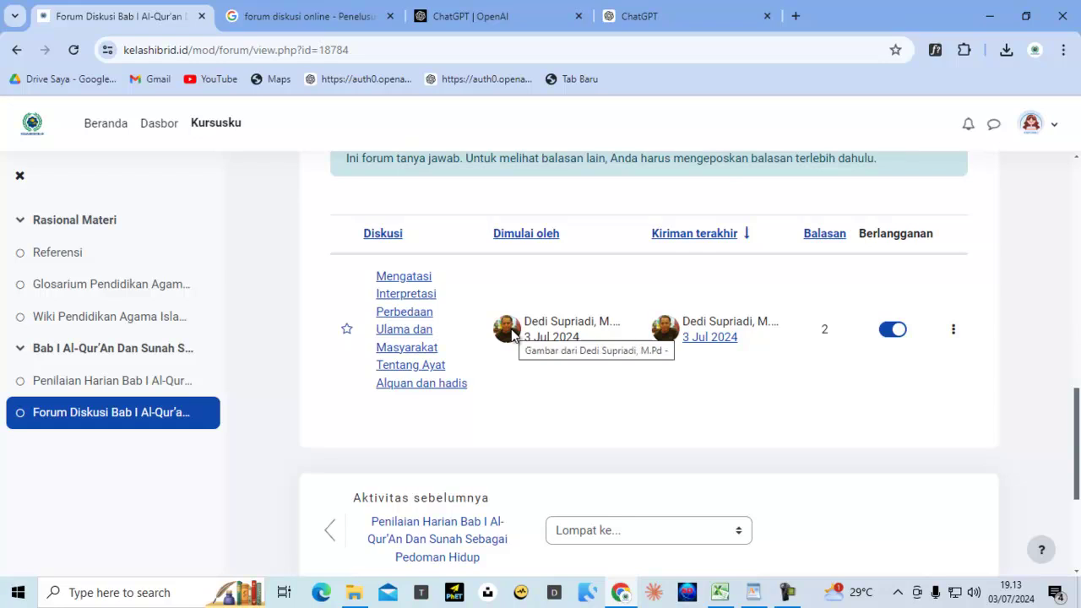
left_click(410, 323)
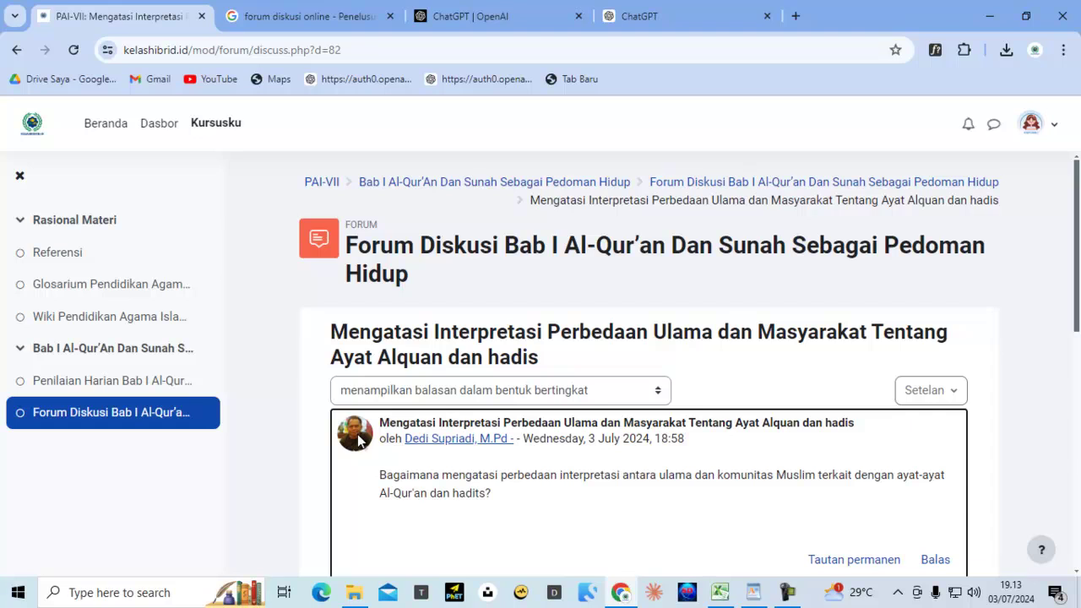
left_click(534, 186)
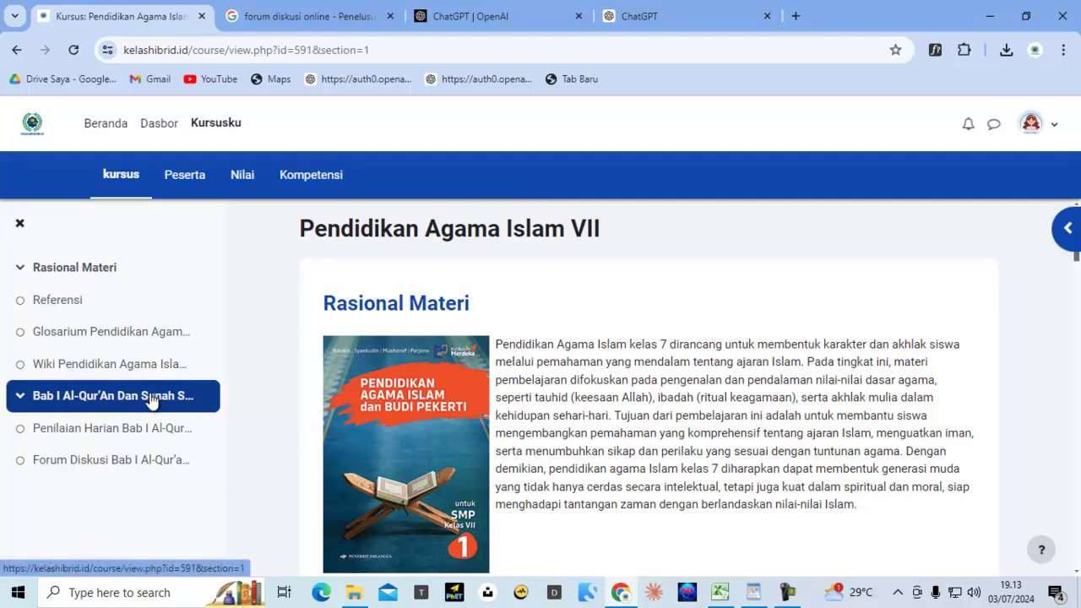
Turn on Mode Edit from the student's profile page and go to Kursusku
left_click(1051, 133)
left_click(946, 212)
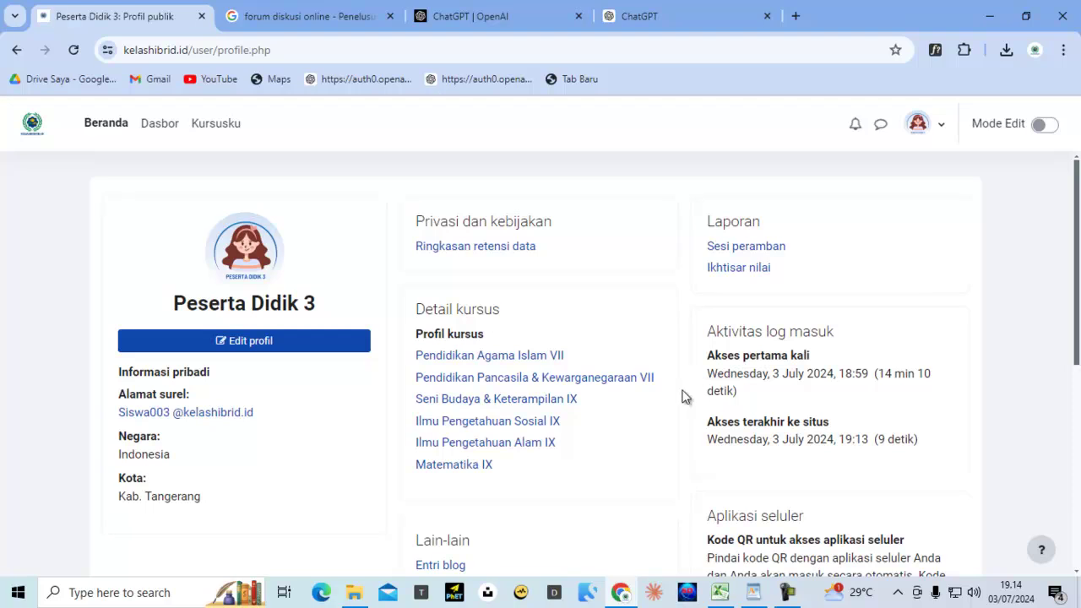
left_click(1047, 125)
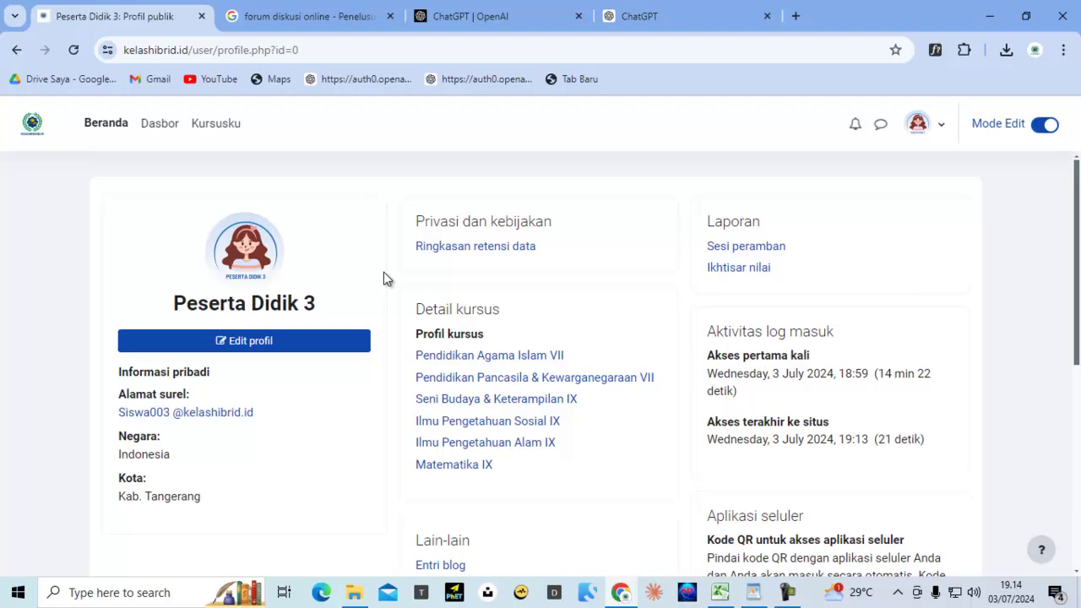
scroll(384, 275, "down", 3)
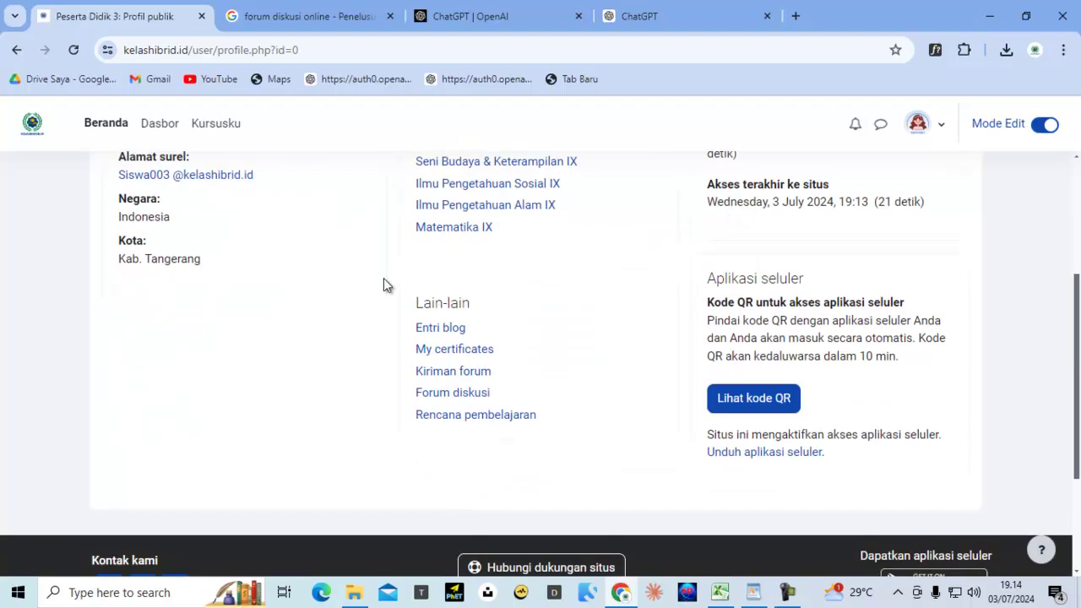
scroll(384, 285, "up", 3)
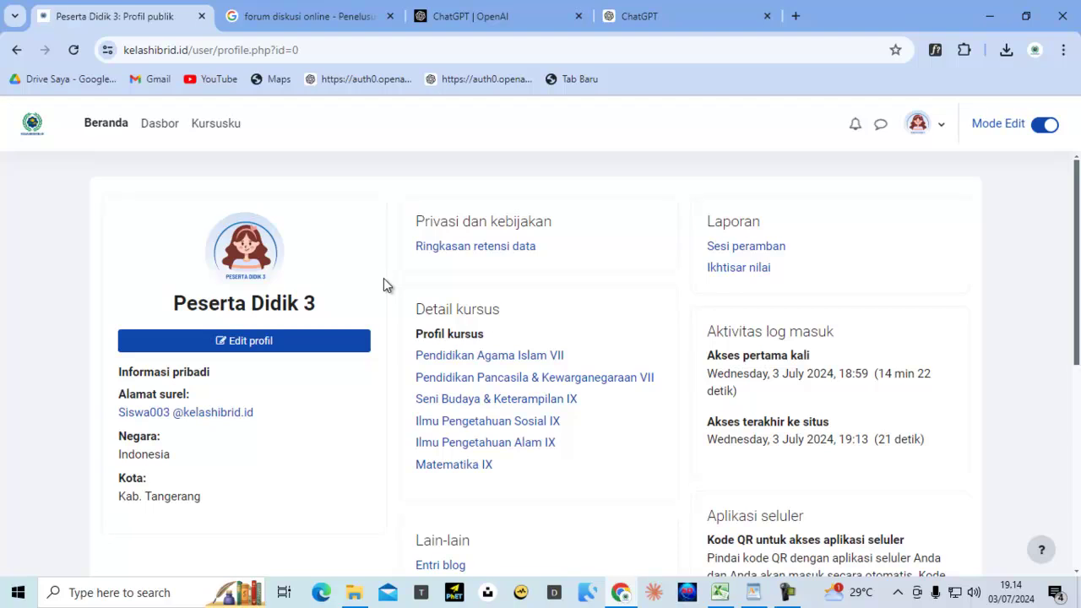
left_click(216, 131)
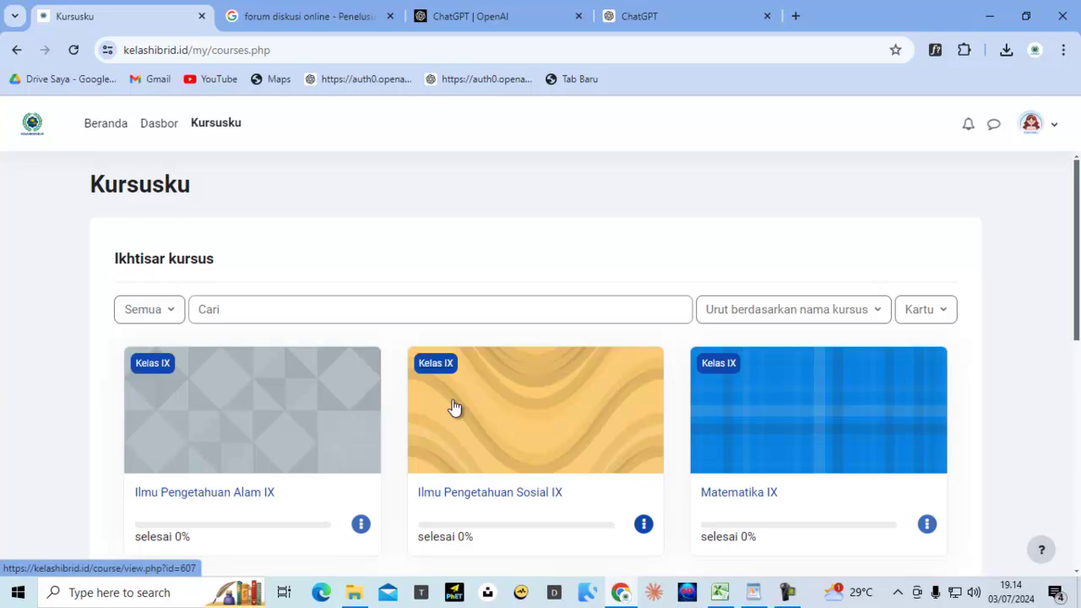
Open the Pendidikan Agama Islam VII course and its Forum Diskusi Bab I forum
scroll(451, 407, "down", 3)
scroll(455, 407, "down", 3)
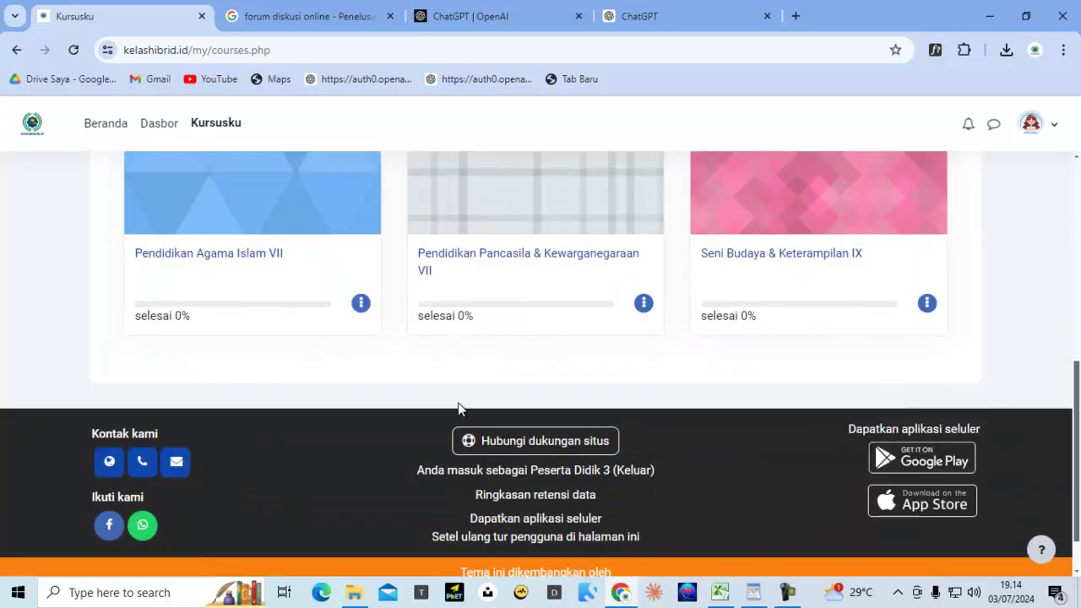
left_click(264, 262)
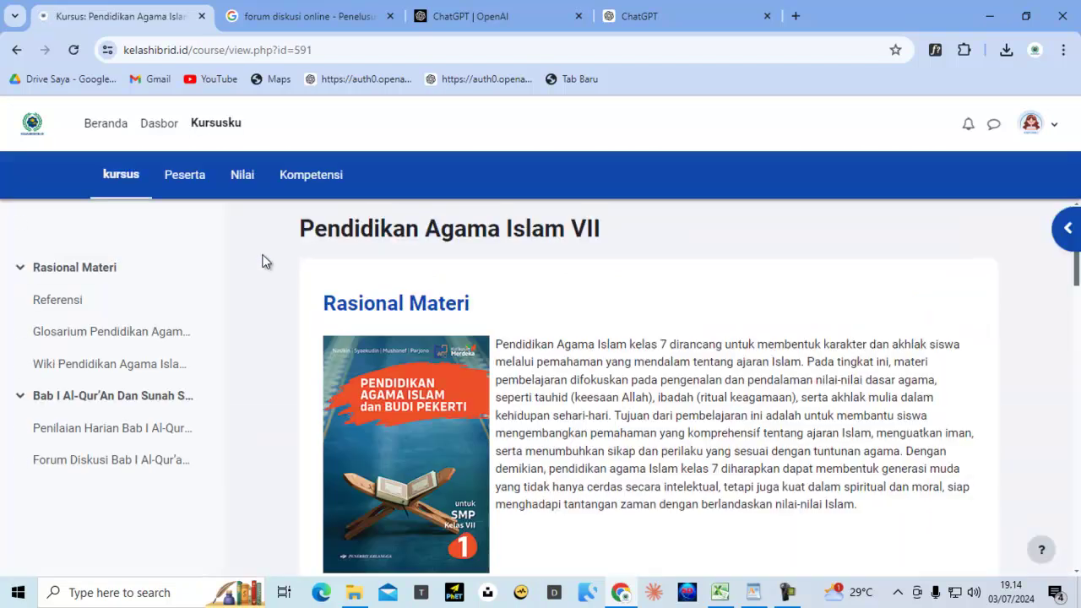
left_click(57, 463)
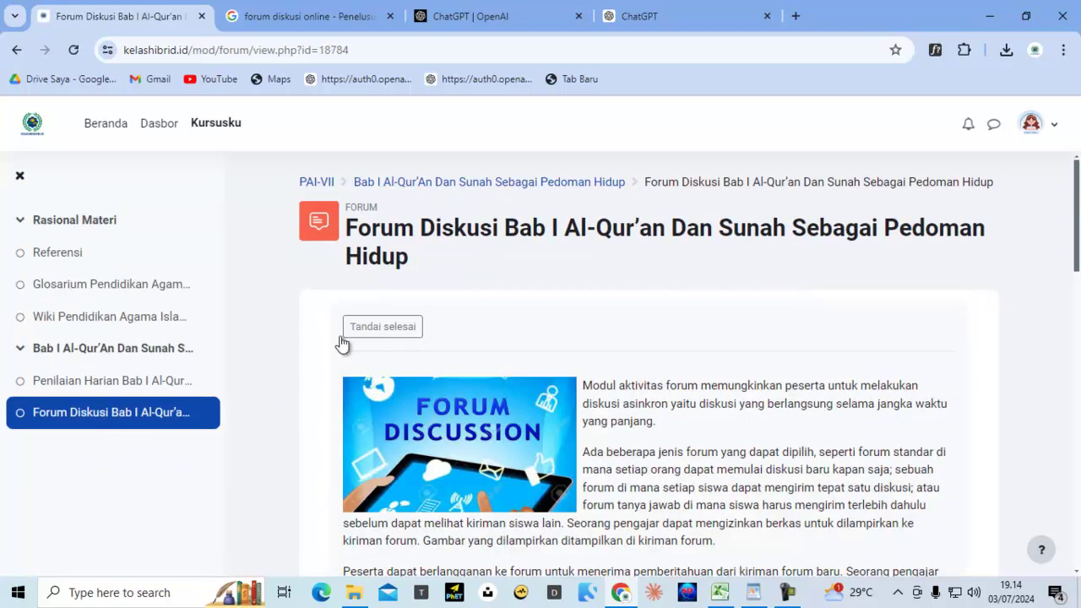
Try opening the discussion's latest post, then return to Forum Diskusi Bab I after the permission error
scroll(386, 360, "down", 6)
scroll(384, 354, "down", 3)
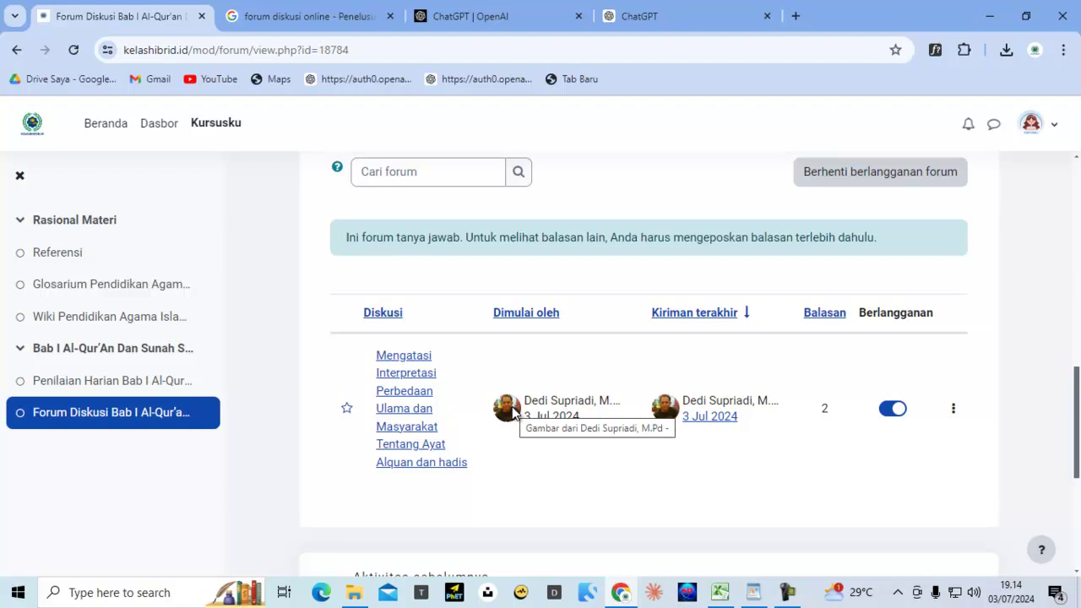
left_click(710, 416)
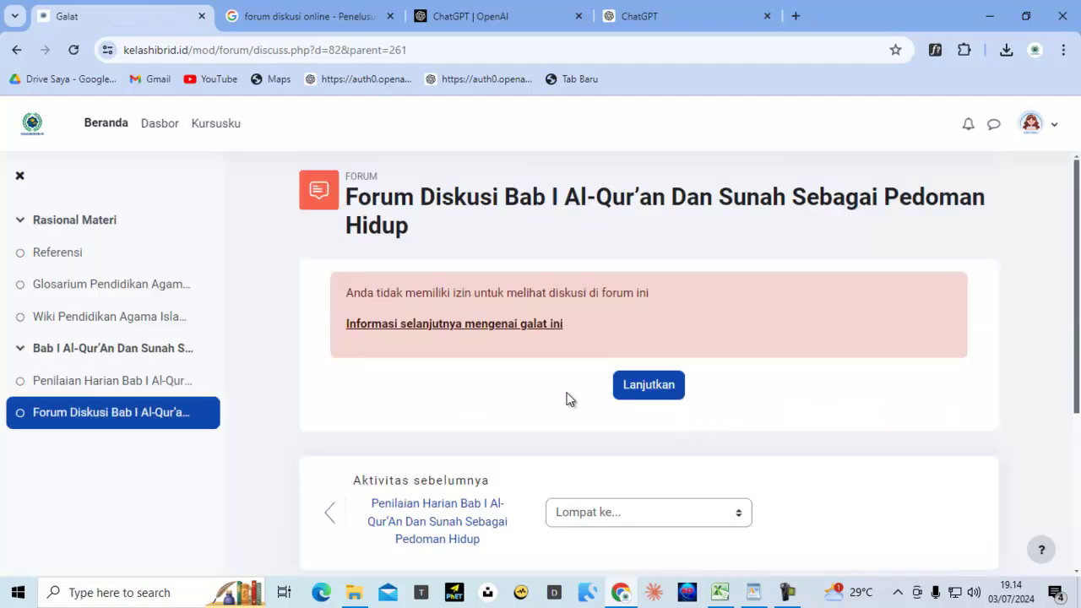
left_click(78, 416)
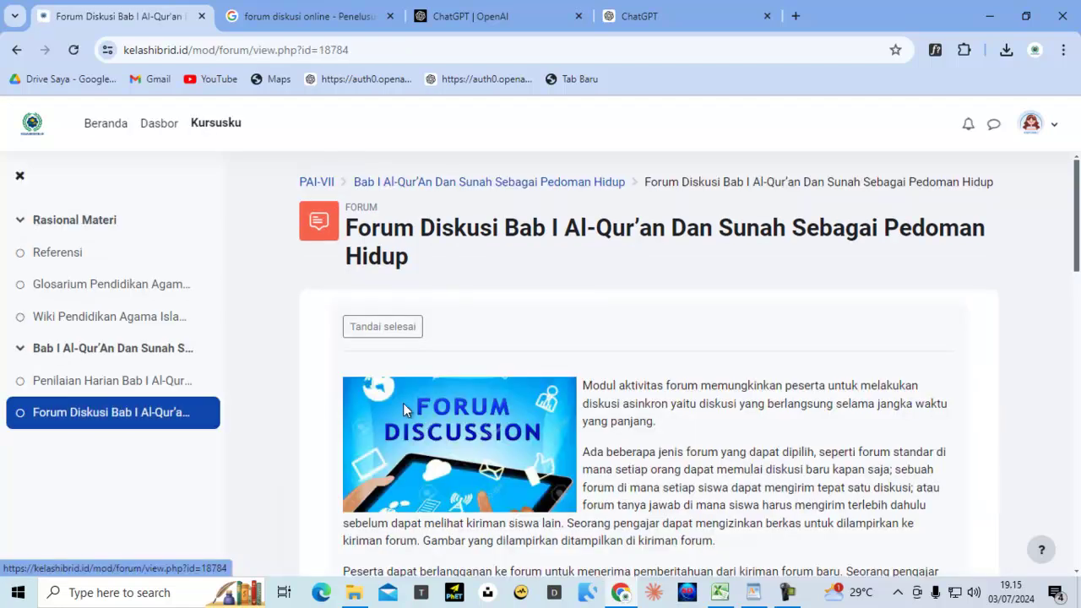
scroll(456, 410, "down", 4)
scroll(467, 414, "down", 5)
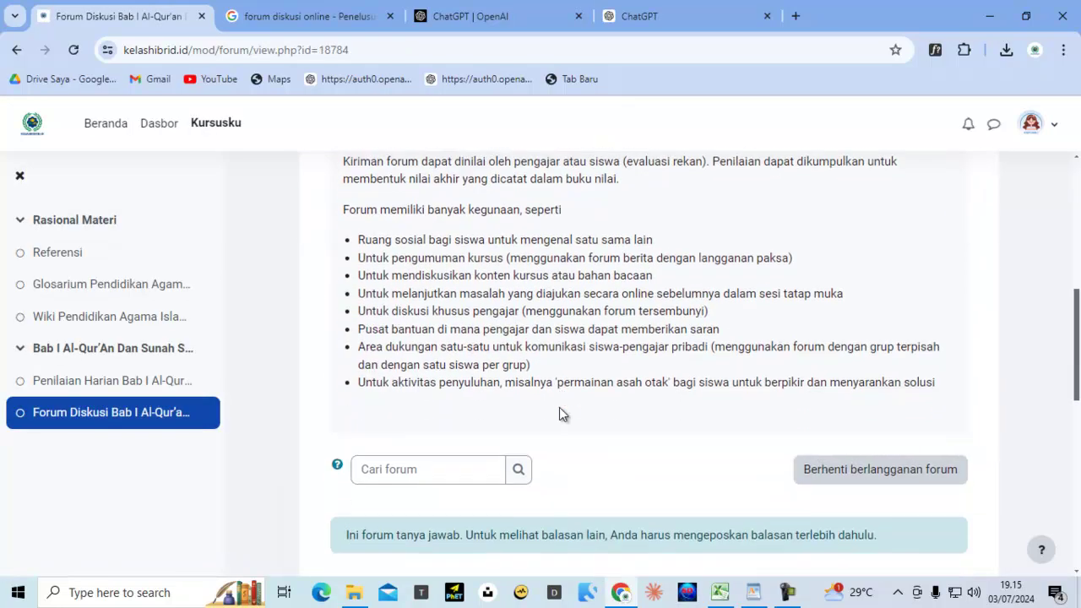
scroll(559, 413, "down", 2)
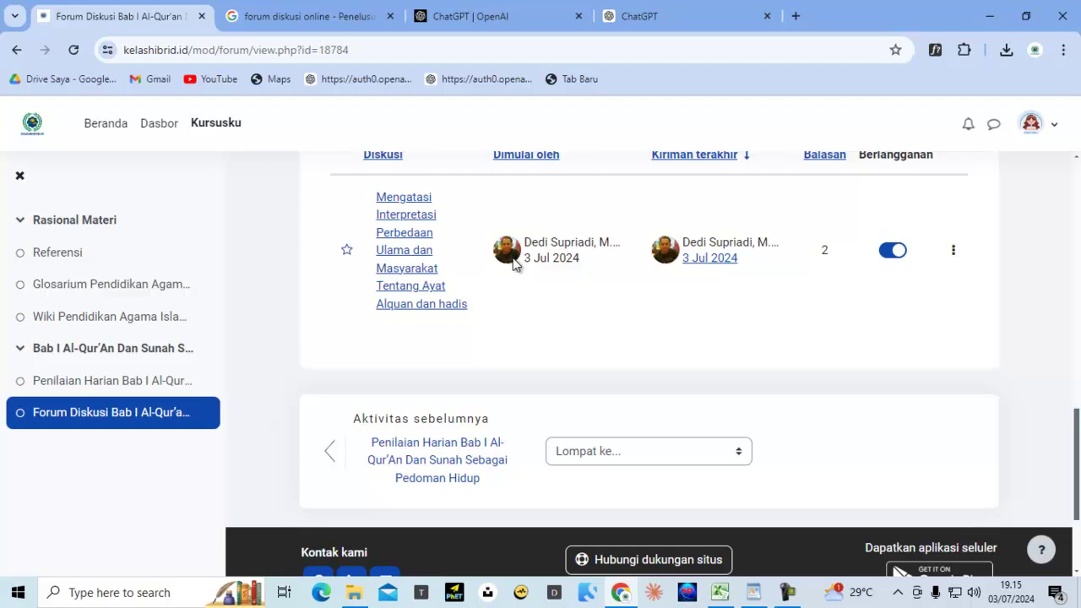
scroll(696, 285, "up", 5)
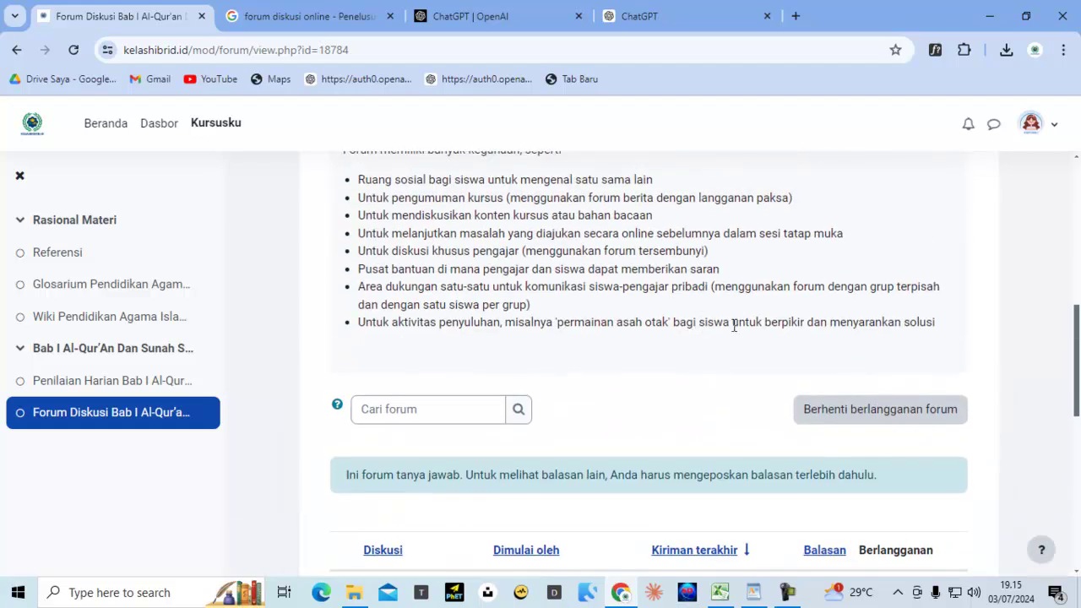
scroll(735, 321, "up", 3)
scroll(468, 261, "up", 2)
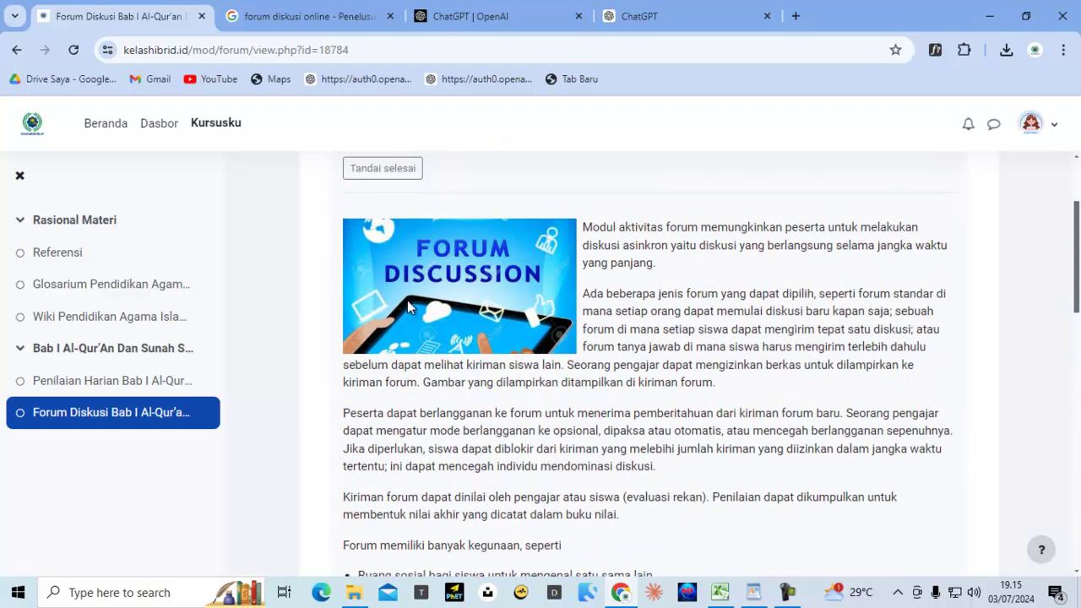
Log out of the current account and go to the login page
left_click(1055, 133)
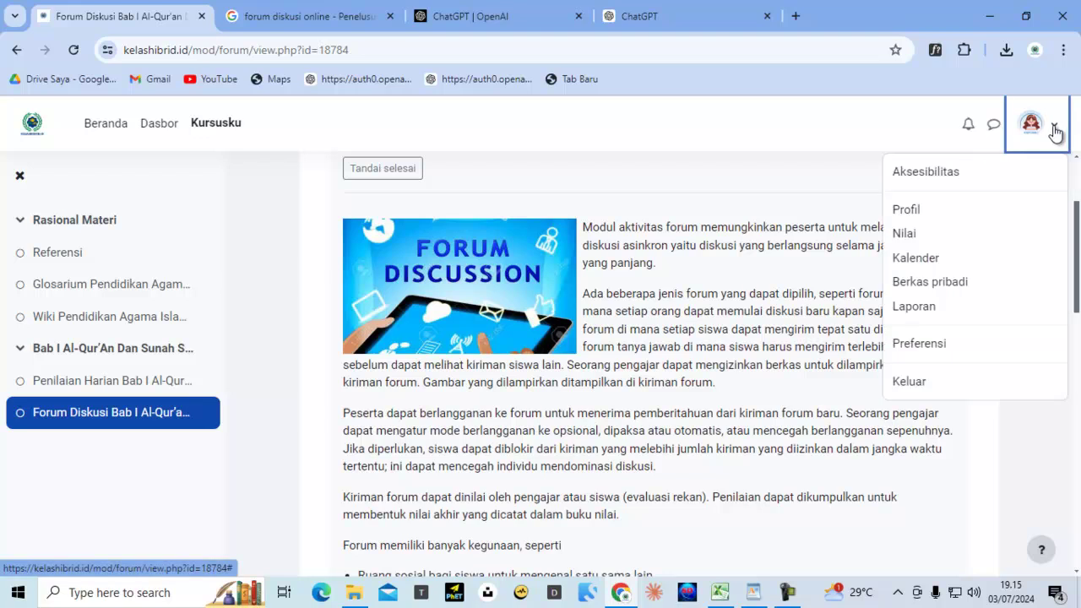
left_click(924, 385)
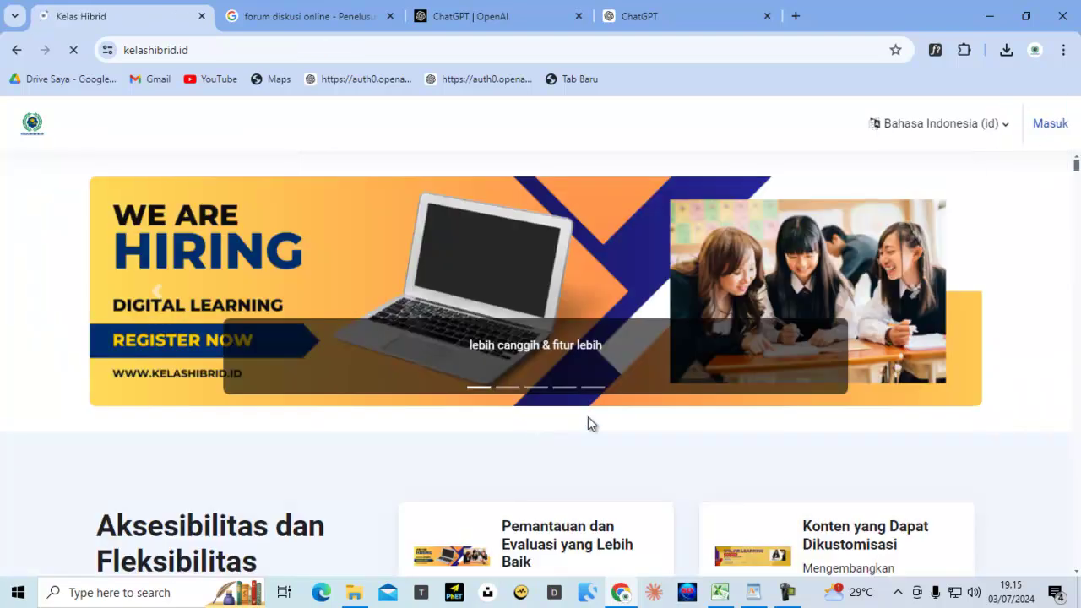
left_click(1049, 124)
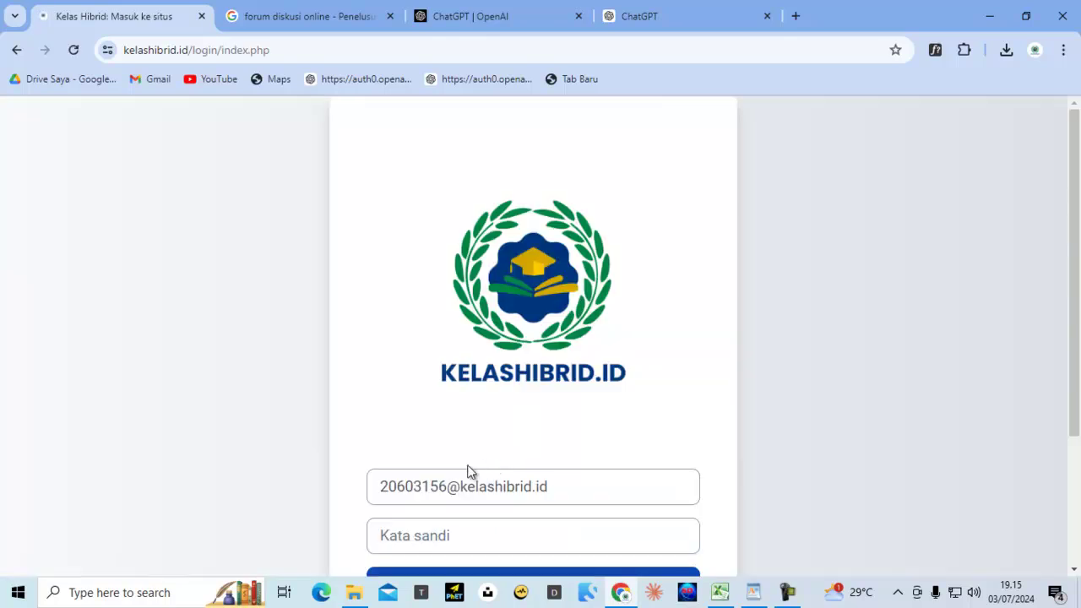
Log in as the teacher with the saved username and the account password
left_click(404, 488)
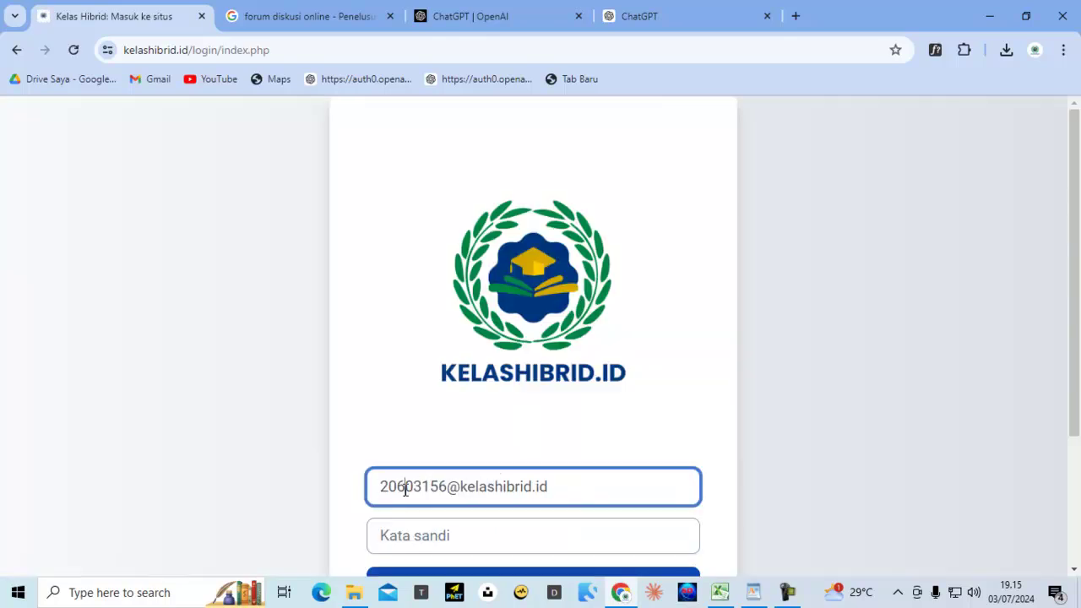
key("ctrl+a")
type("1")
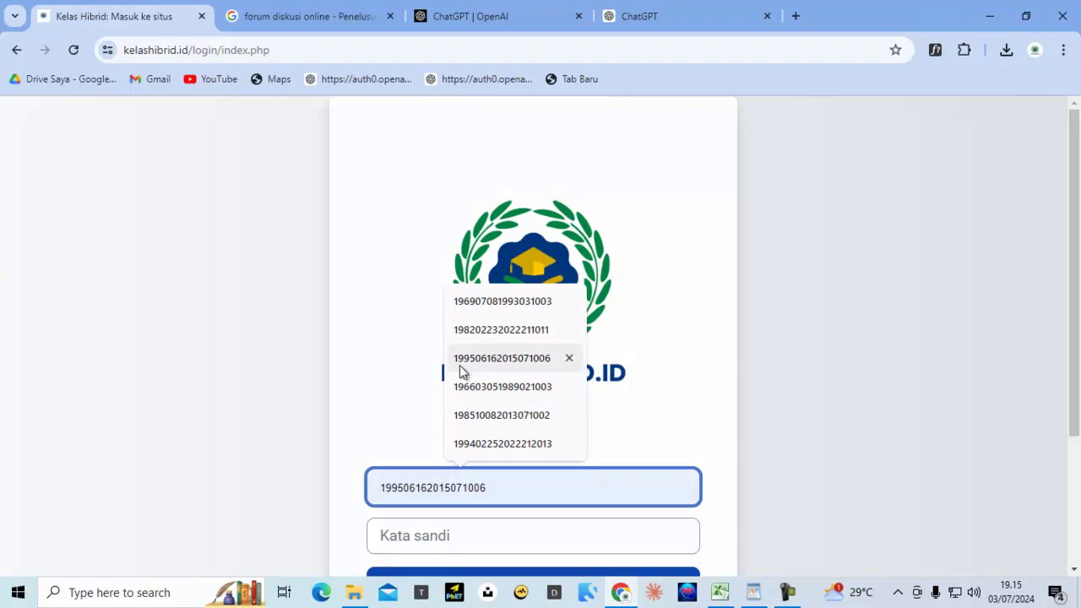
left_click(501, 302)
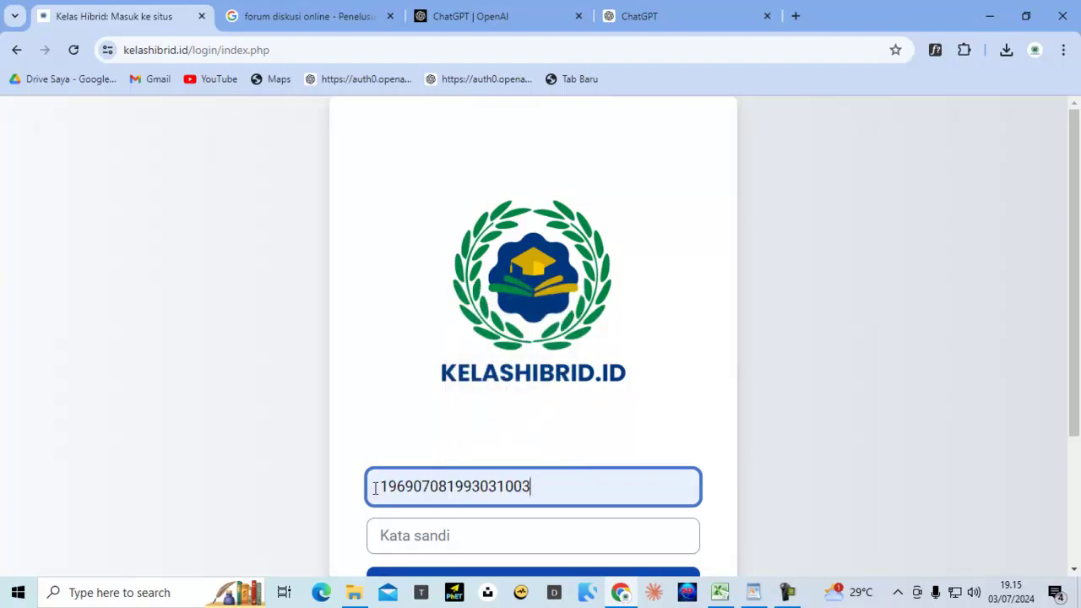
left_click_drag(375, 488, 578, 486)
right_click(501, 484)
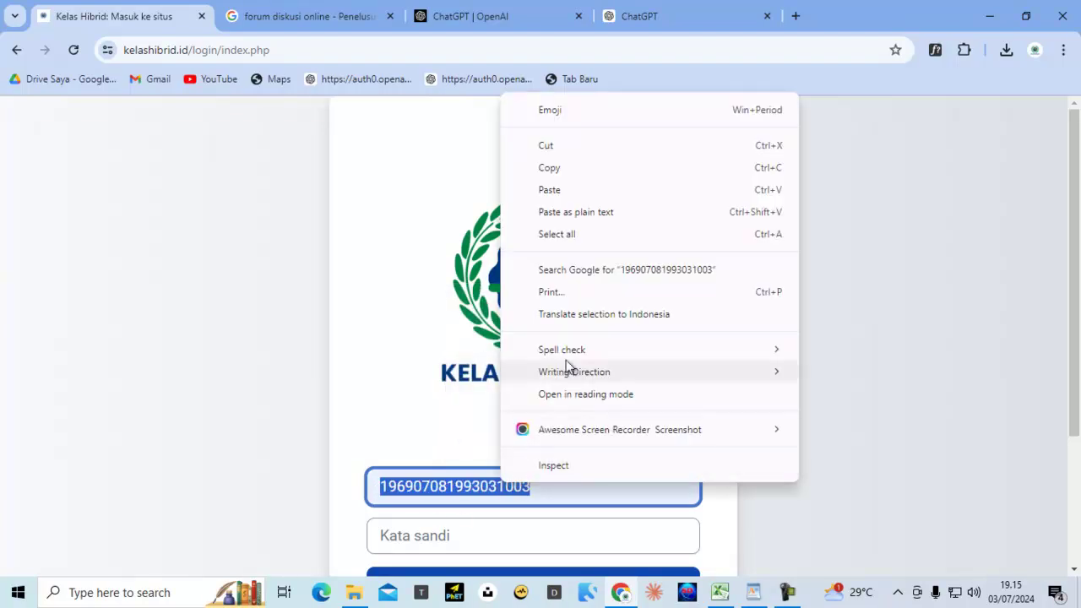
left_click(561, 167)
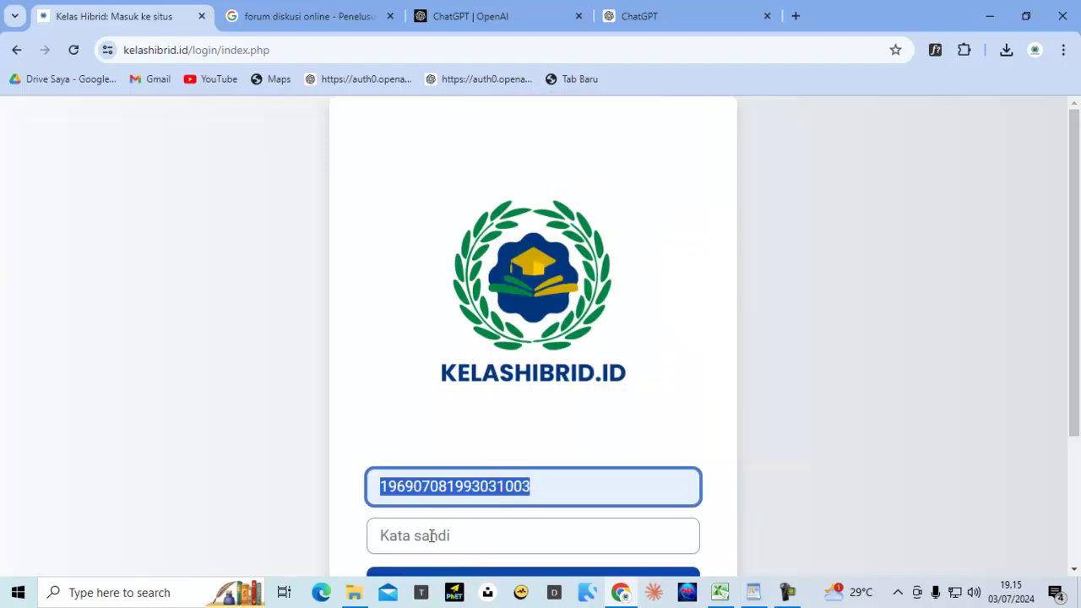
left_click(432, 535)
key("ctrl+v")
scroll(308, 335, "down", 2)
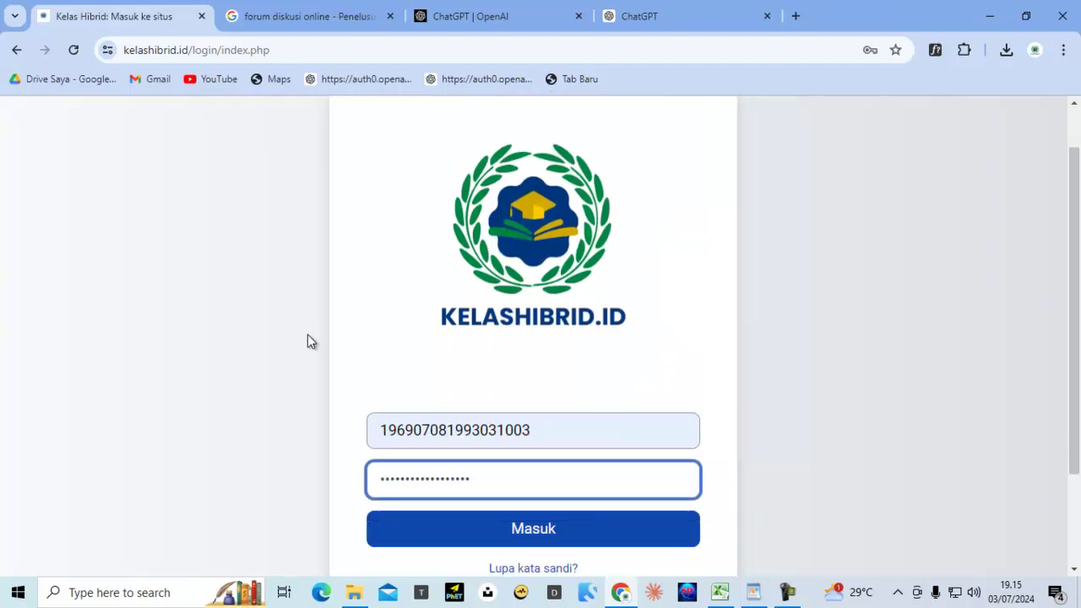
left_click(485, 427)
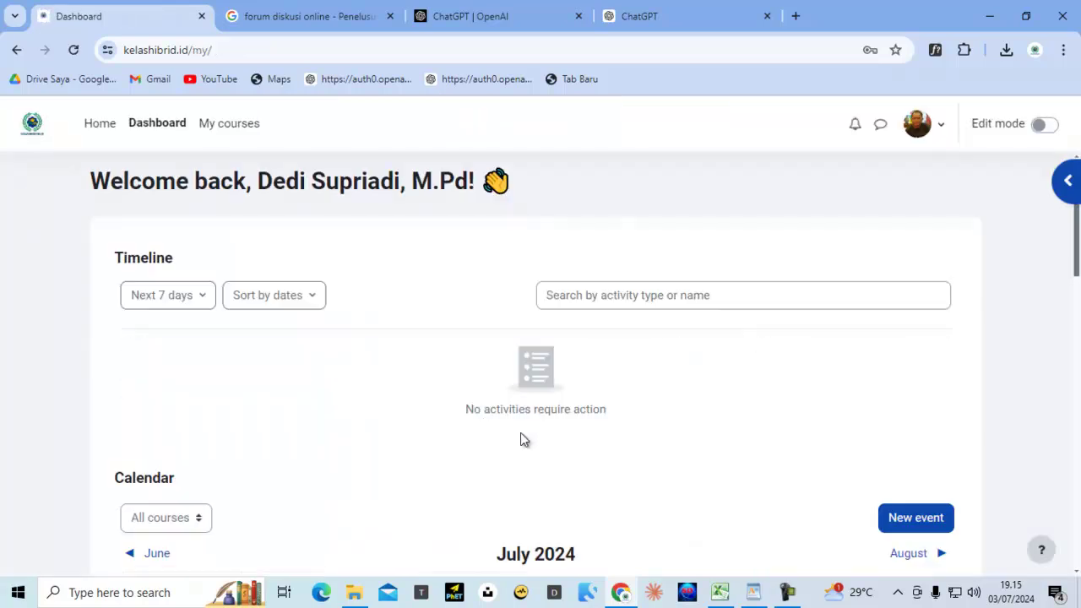
Open the teacher's profile, enter Edit profile, and cancel without saving
left_click(937, 138)
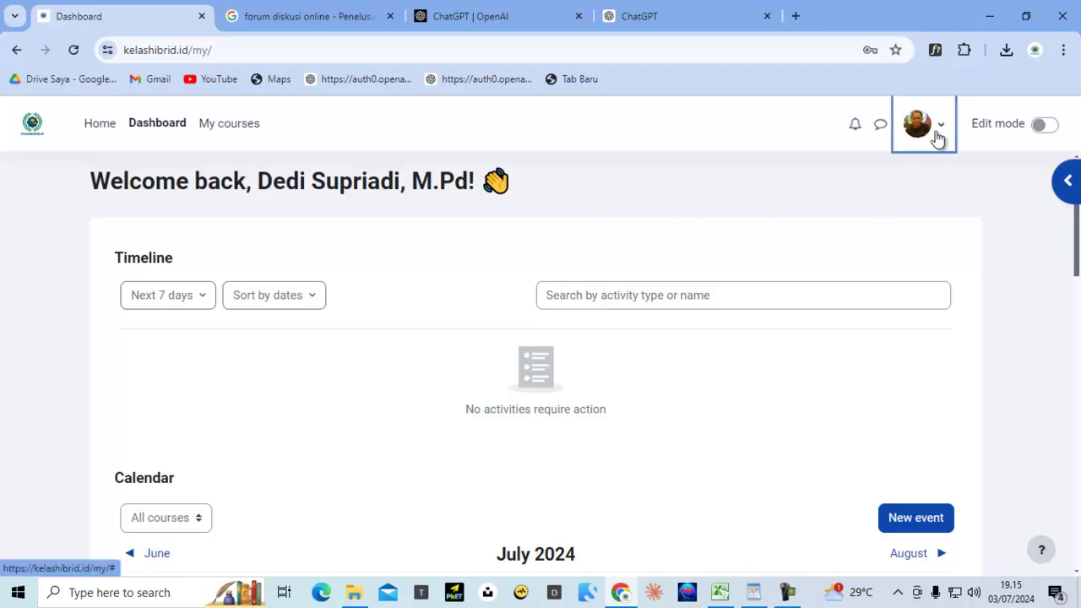
left_click(818, 211)
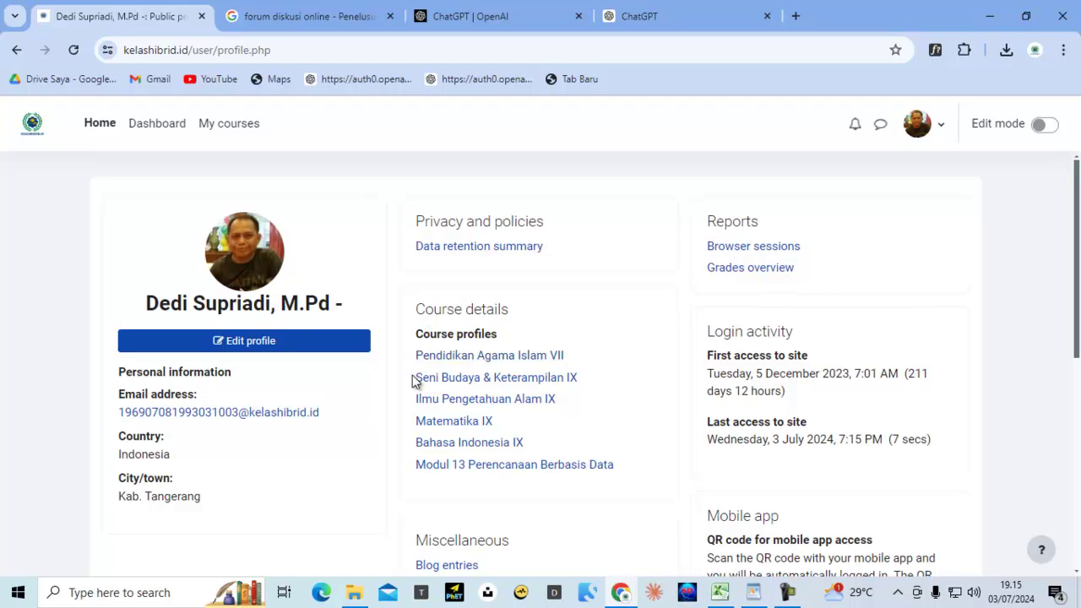
left_click(277, 343)
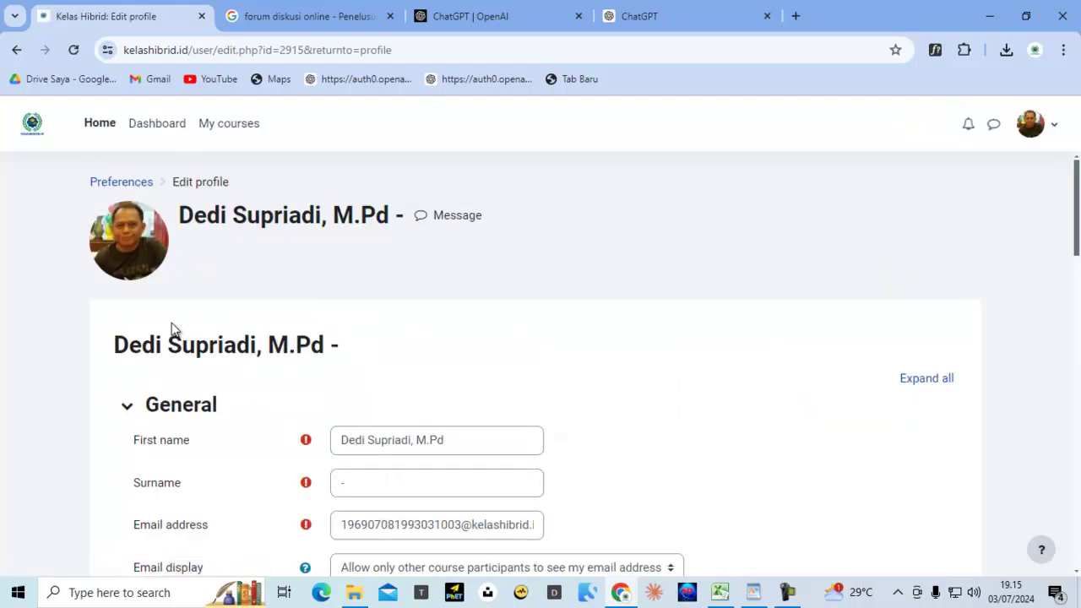
scroll(410, 487, "down", 10)
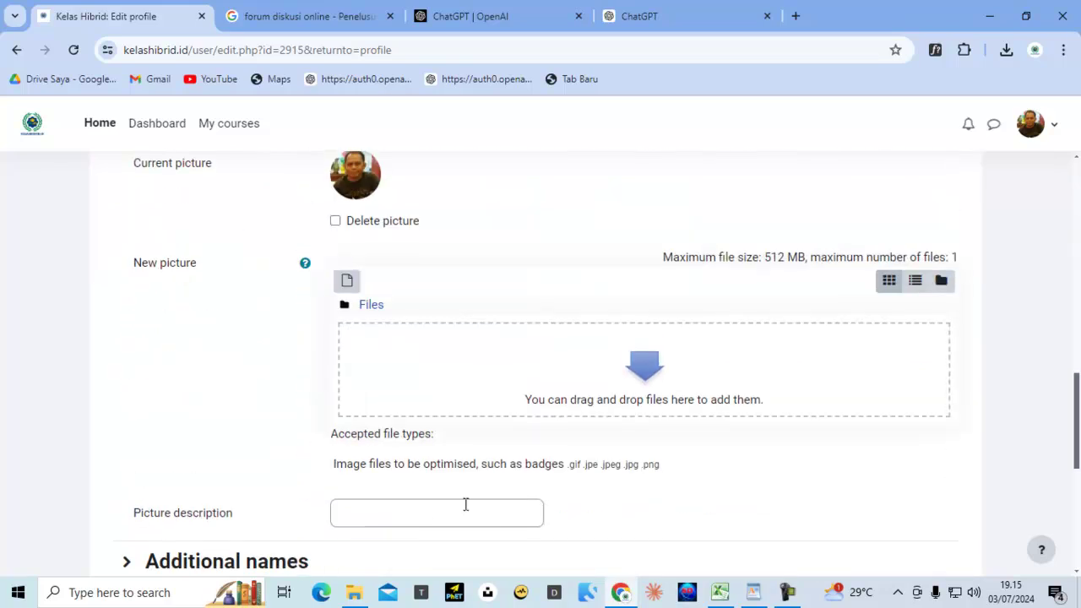
scroll(466, 505, "down", 4)
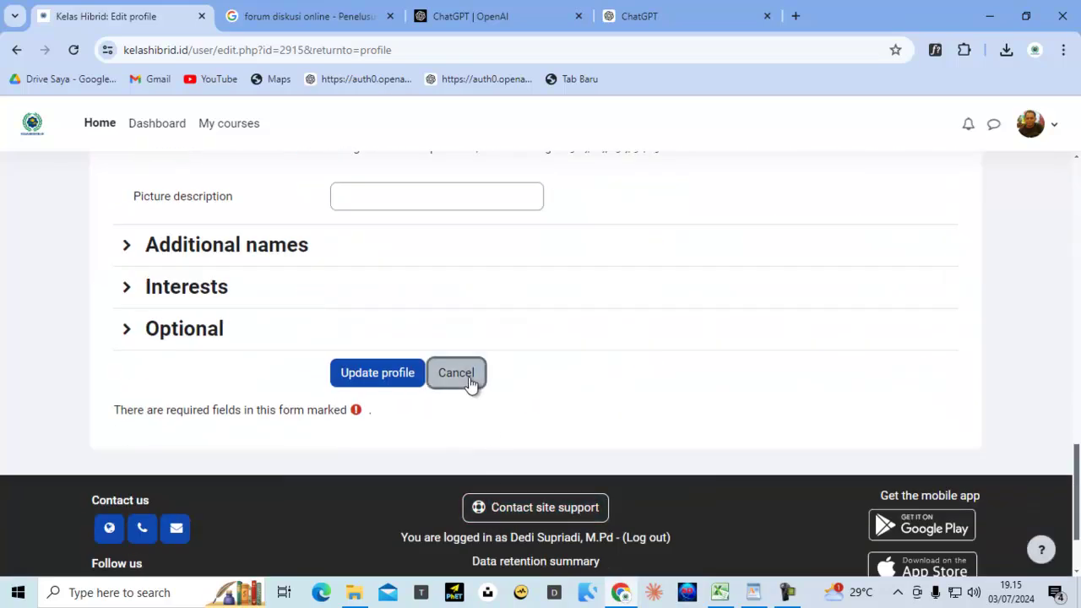
left_click(470, 383)
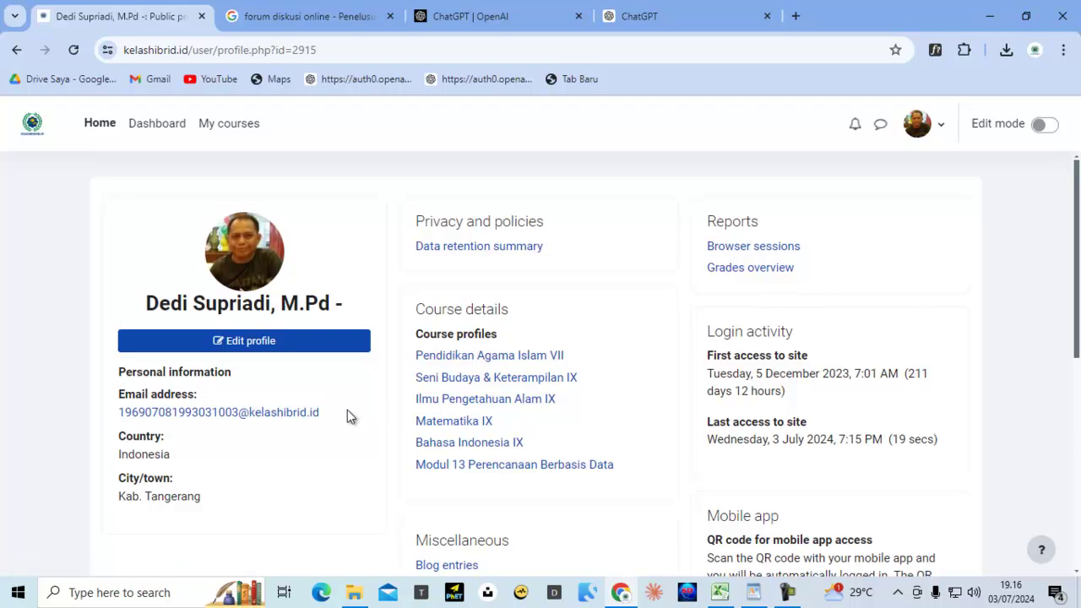
Open the messaging drawer, expand Private conversations, and view contacts and pending requests
left_click(881, 125)
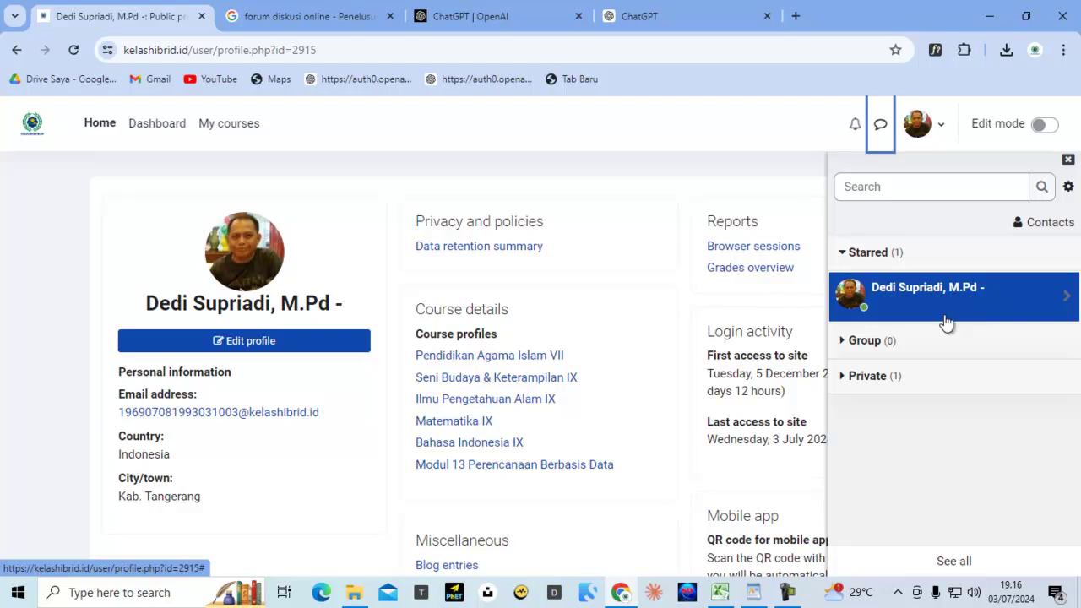
left_click(887, 378)
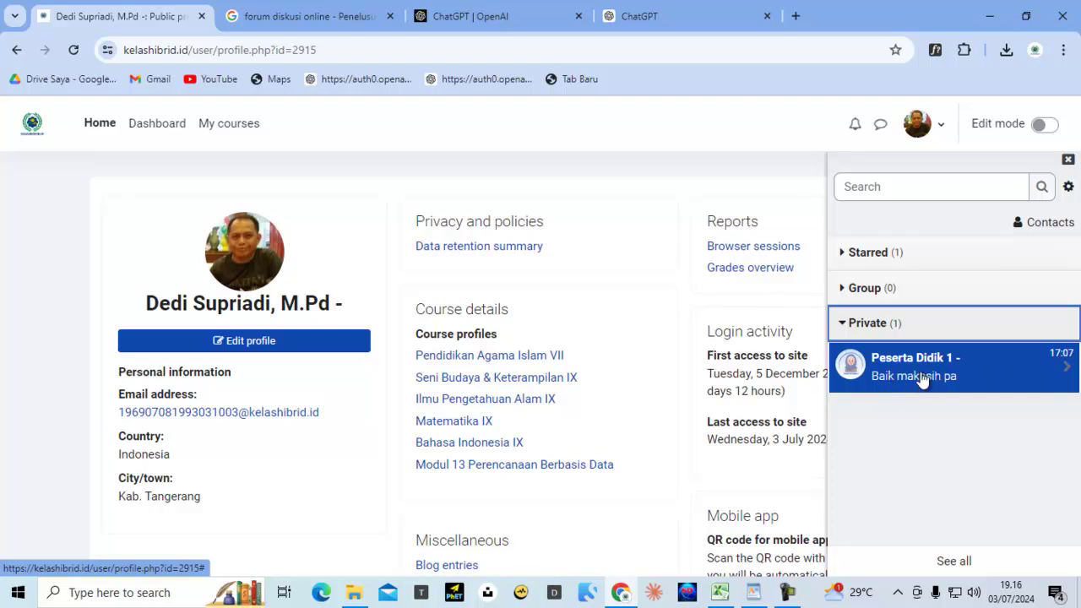
left_click(1037, 226)
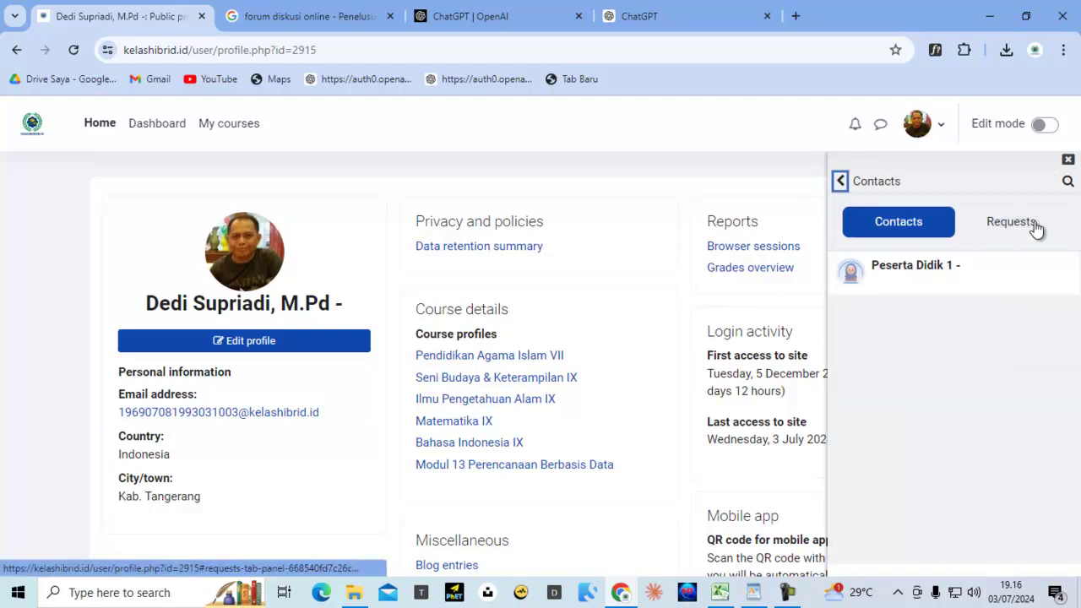
left_click(914, 226)
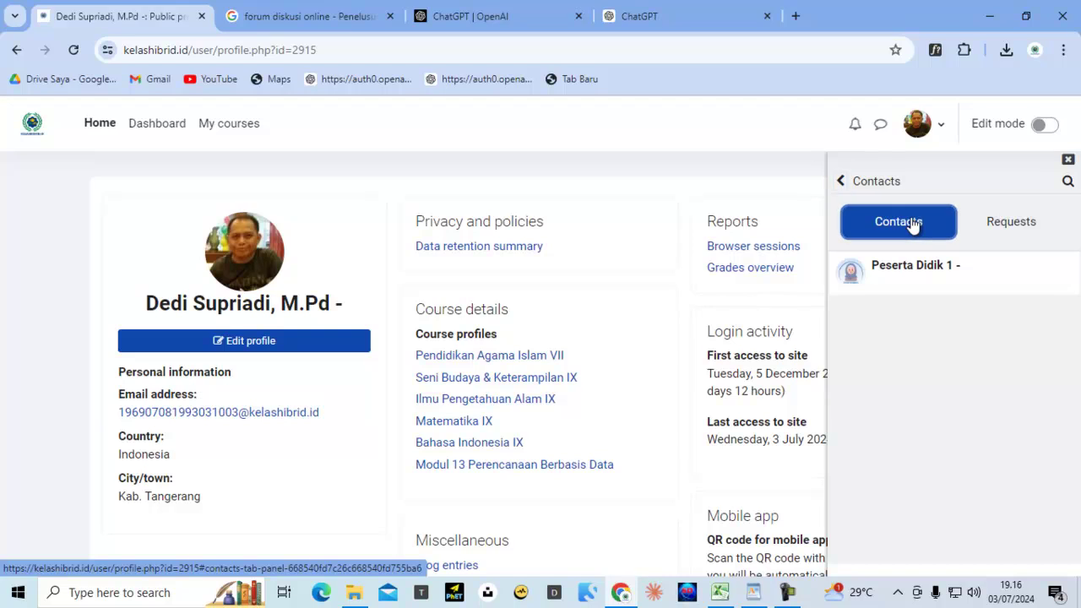
left_click(1013, 227)
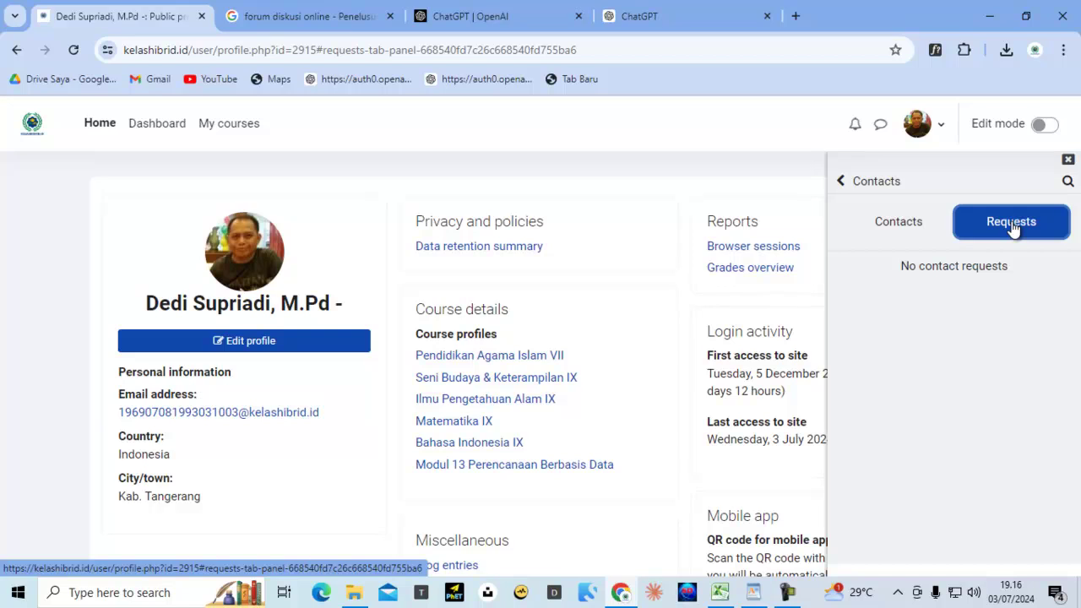
Turn on edit mode and reopen the messaging drawer
left_click(1055, 125)
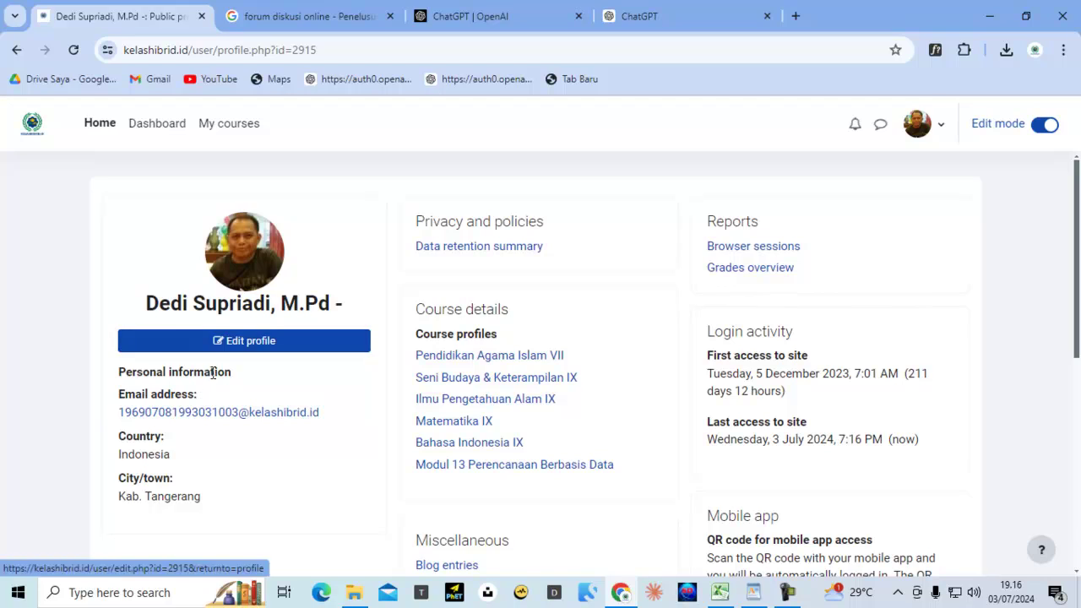
scroll(495, 369, "down", 3)
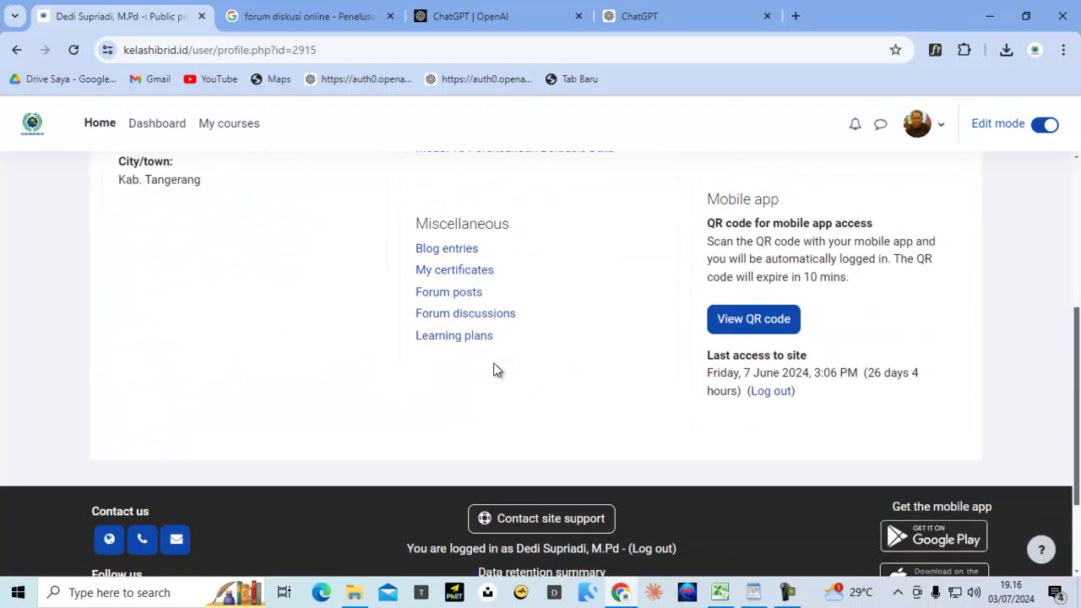
scroll(495, 369, "up", 4)
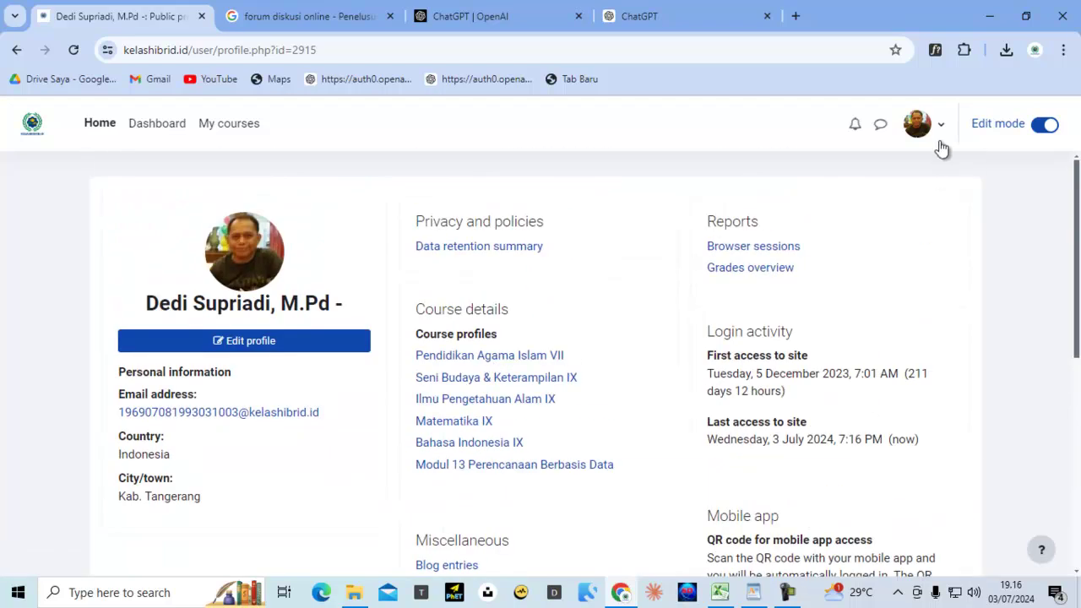
left_click(919, 133)
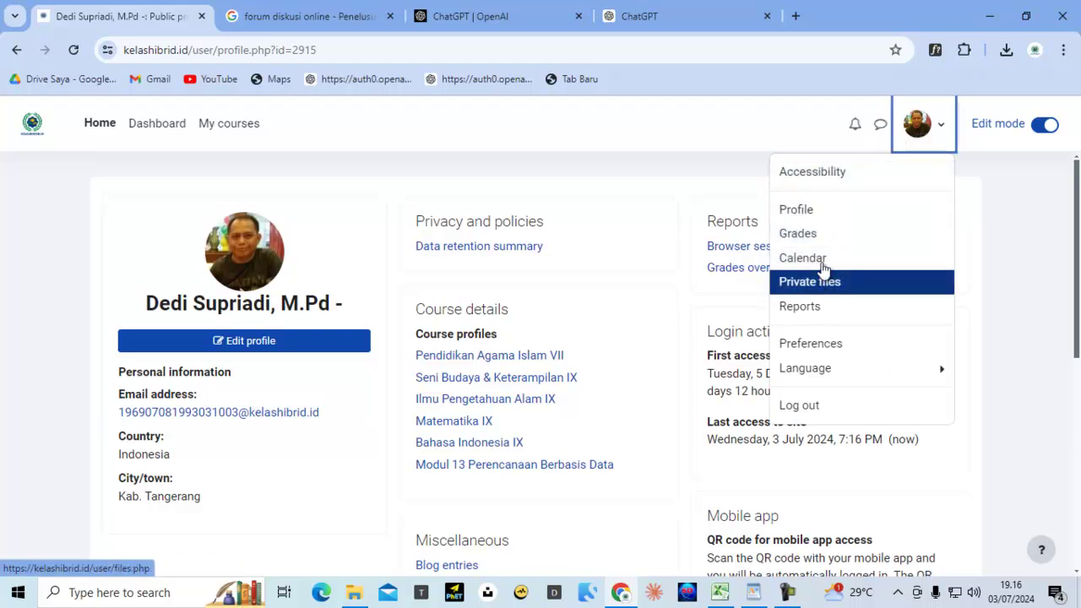
left_click(880, 125)
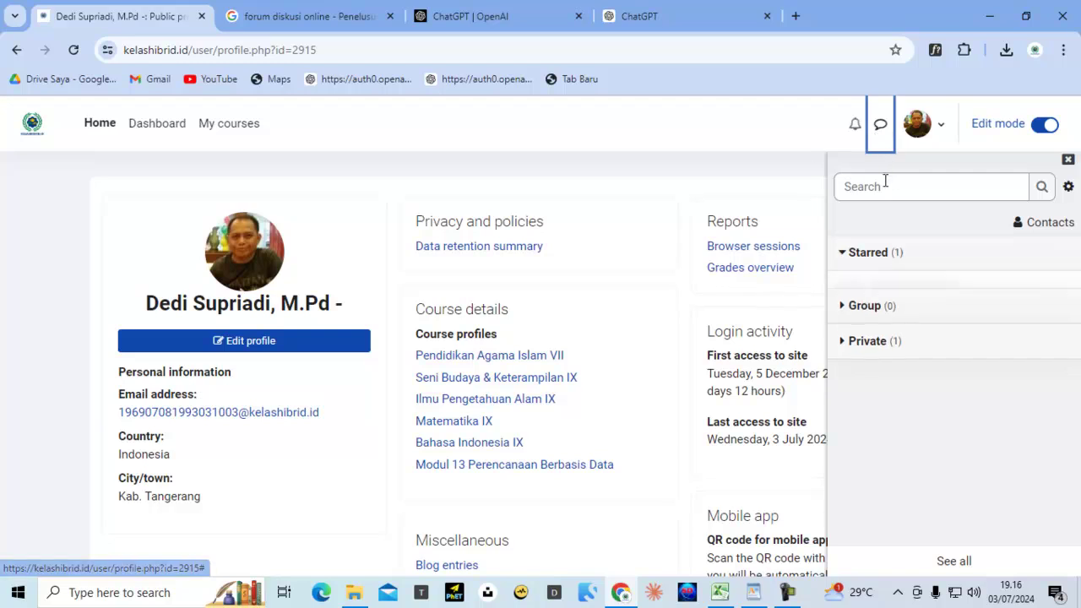
Search for 'peserta didik 3' and send them the message 'Selamat malam'
left_click(884, 187)
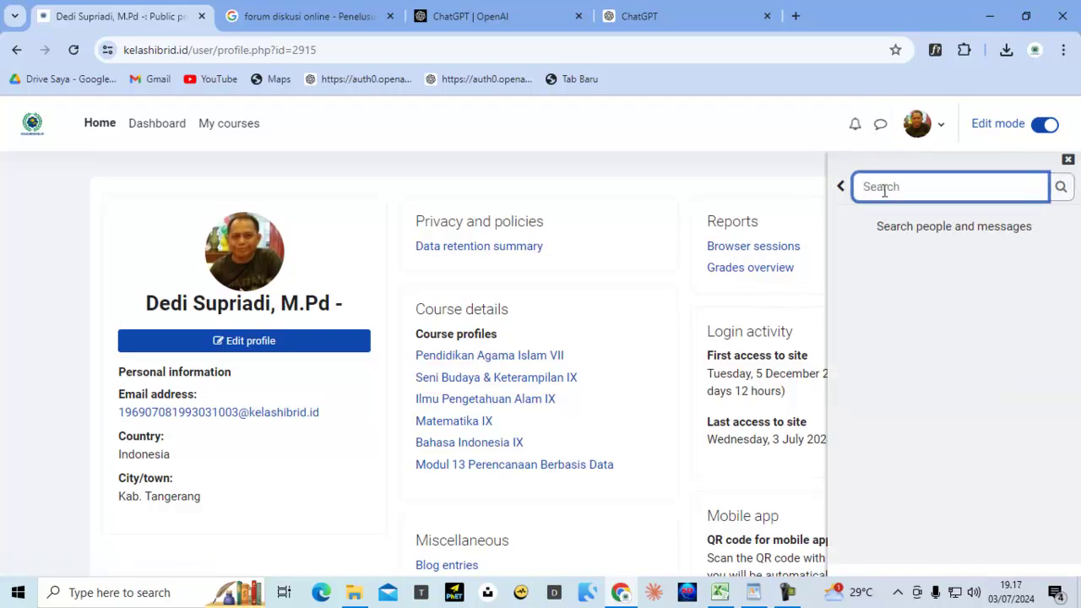
type("peserta didik 3")
key("Return")
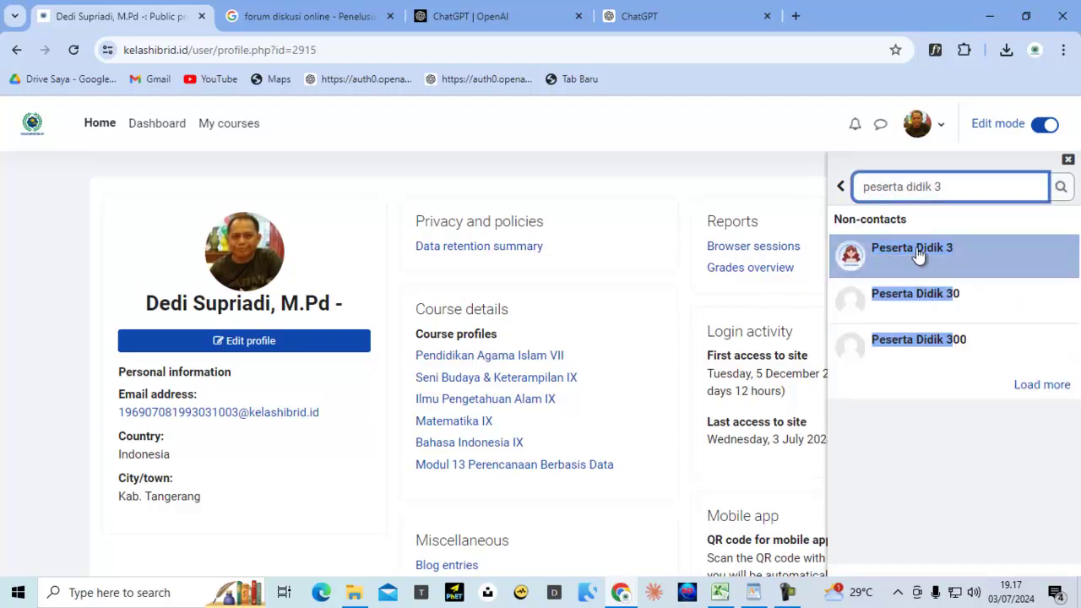
left_click(915, 250)
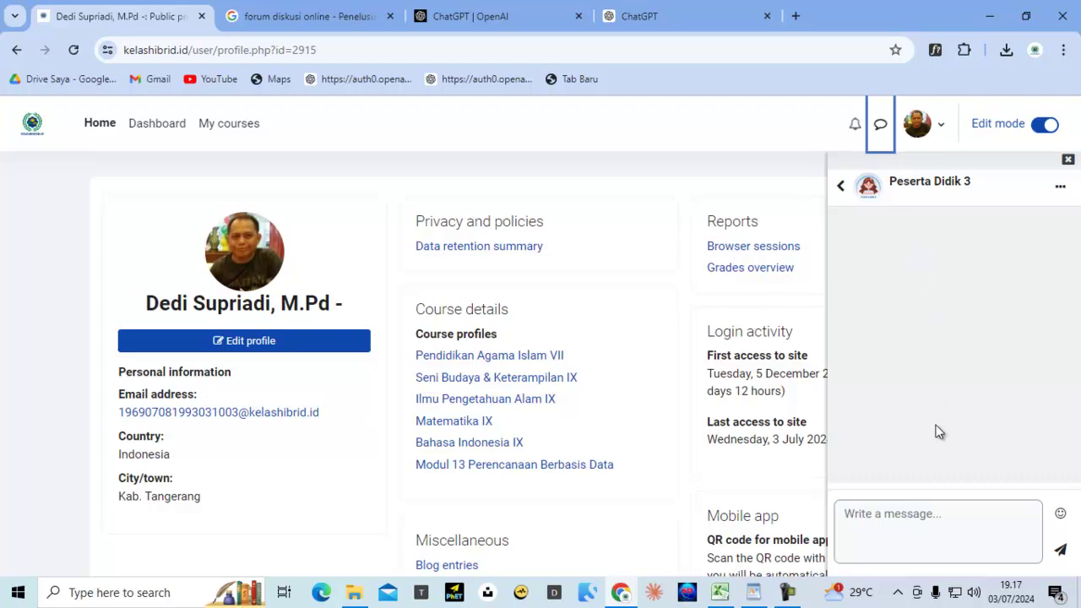
left_click(909, 519)
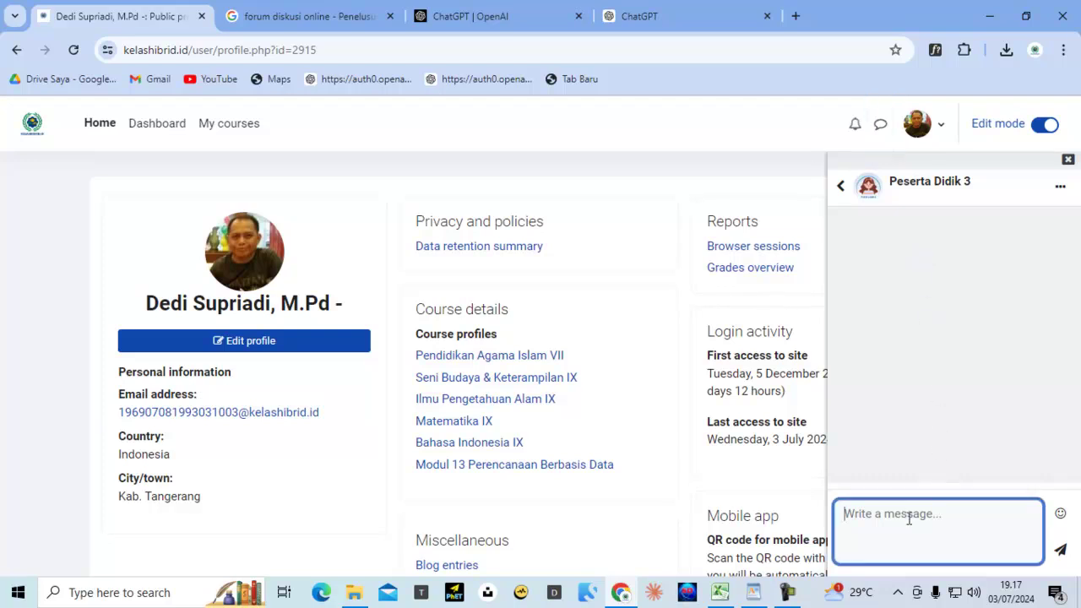
type("Selamat malam")
left_click(1061, 550)
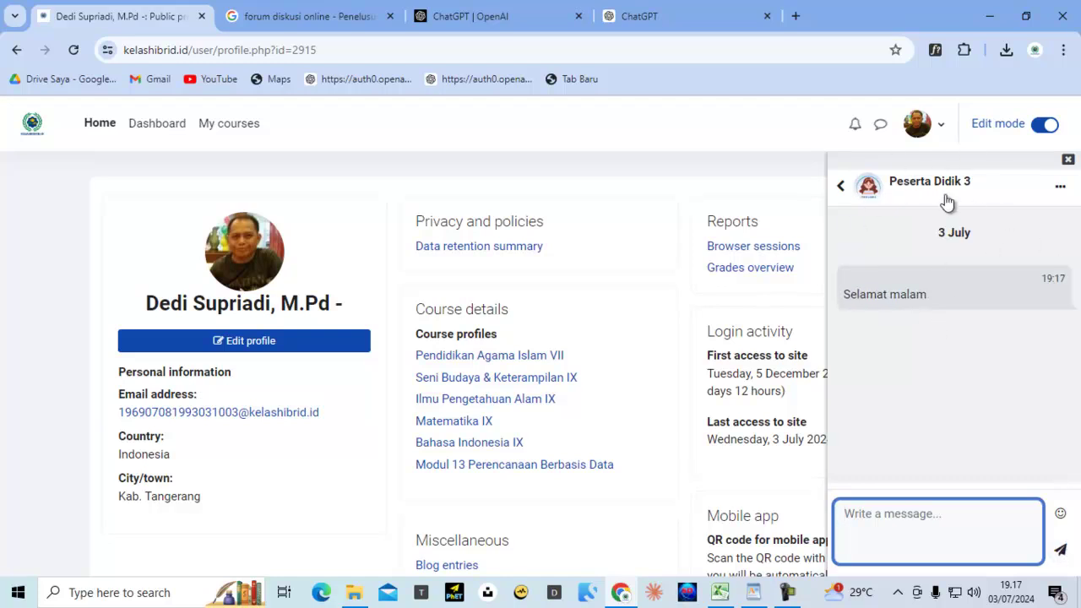
Log out of the teacher account, copy the student username from spreadsheet cell A9, and reach the login page
left_click(941, 136)
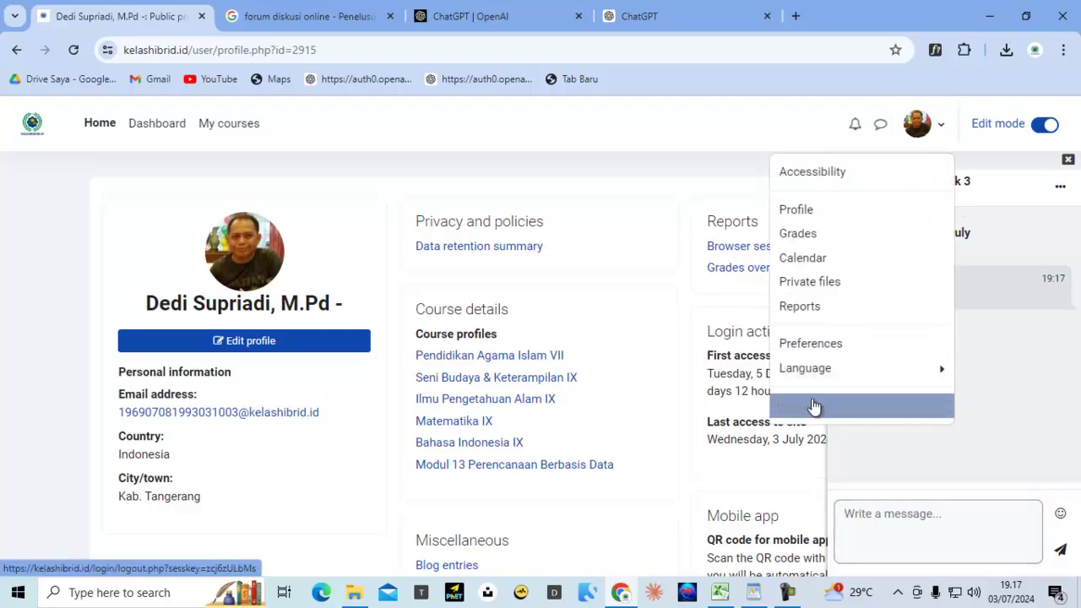
left_click(814, 410)
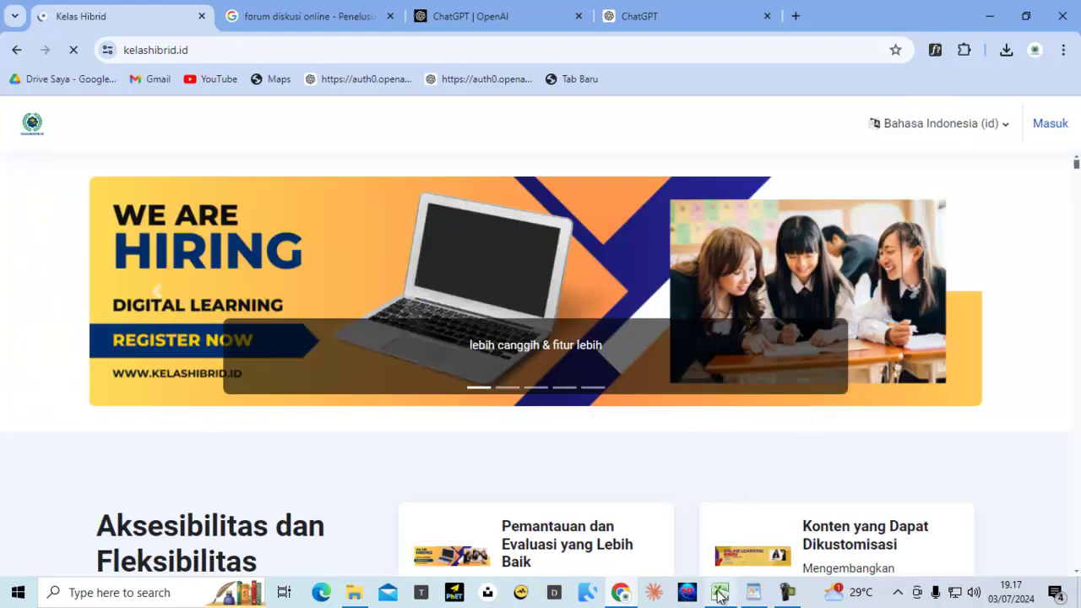
left_click(719, 594)
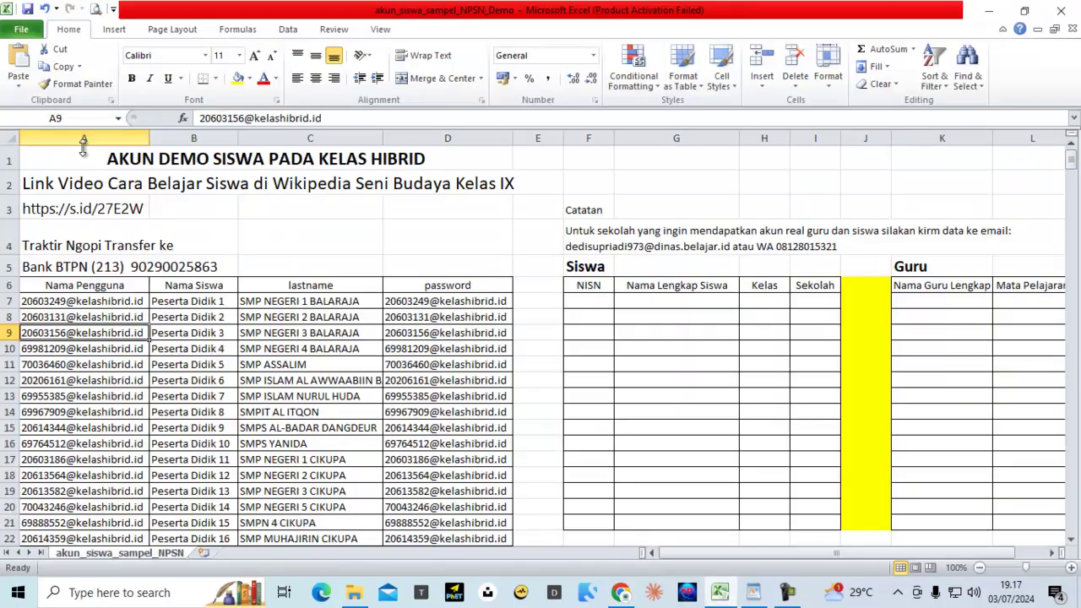
left_click(63, 66)
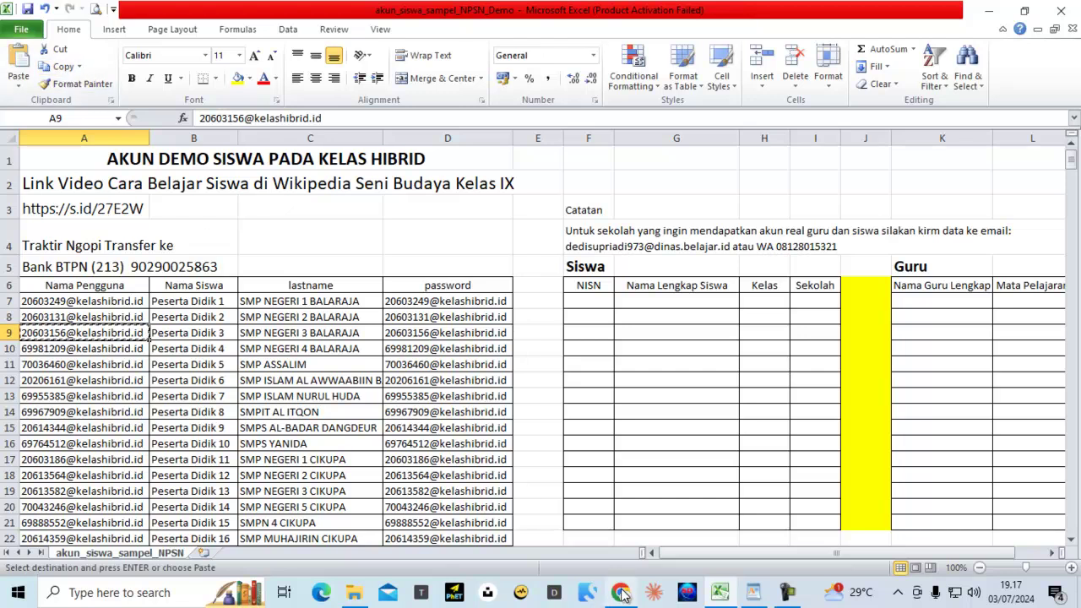
left_click(621, 593)
left_click(1047, 128)
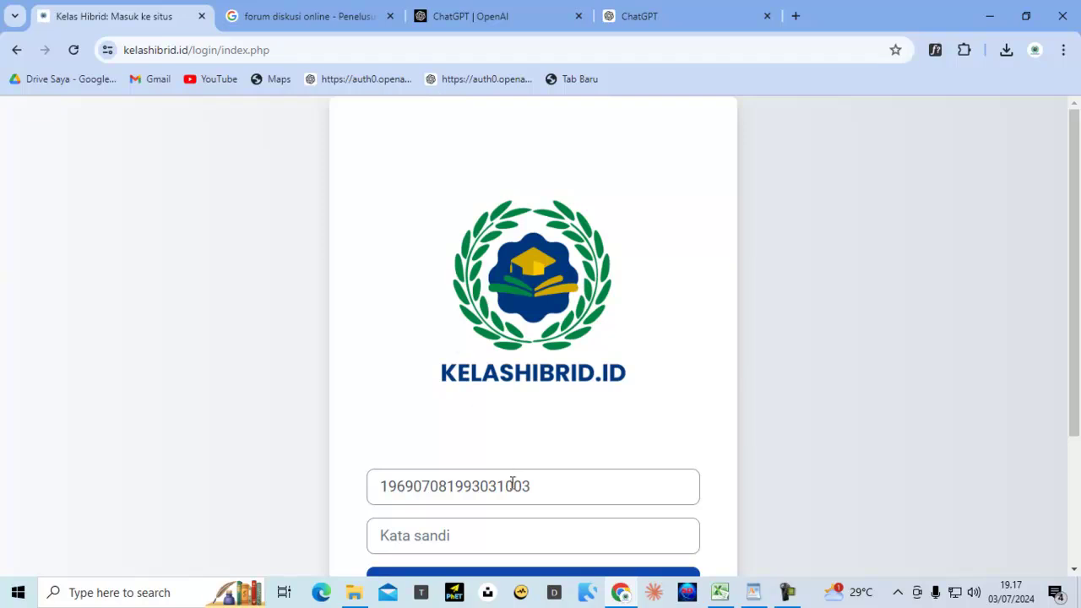
Log in as the demo student with the copied username and the account password
left_click(415, 487)
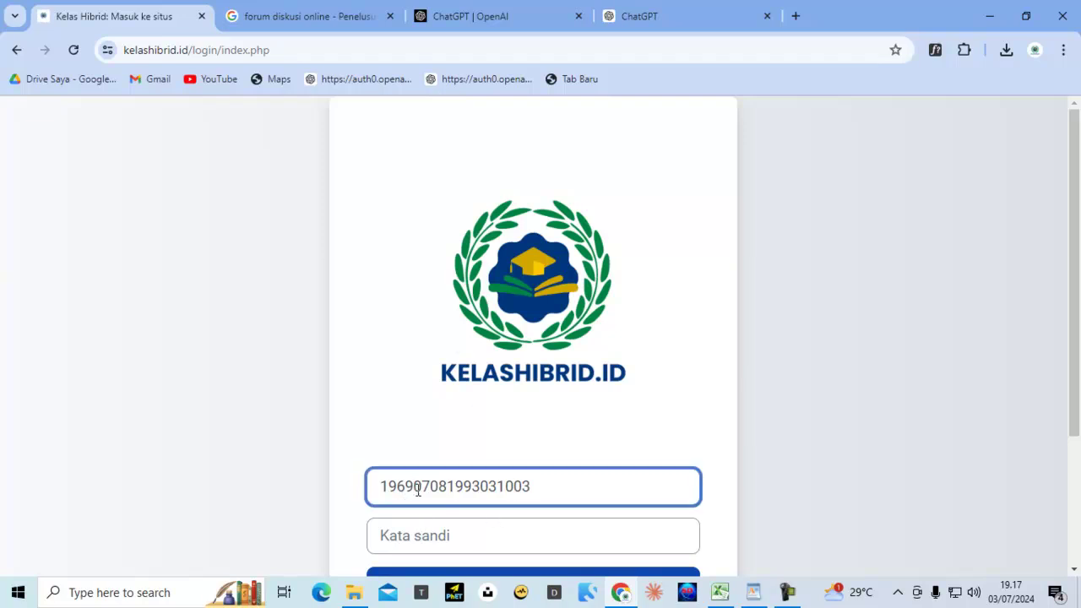
double_click(417, 490)
key("ctrl+v")
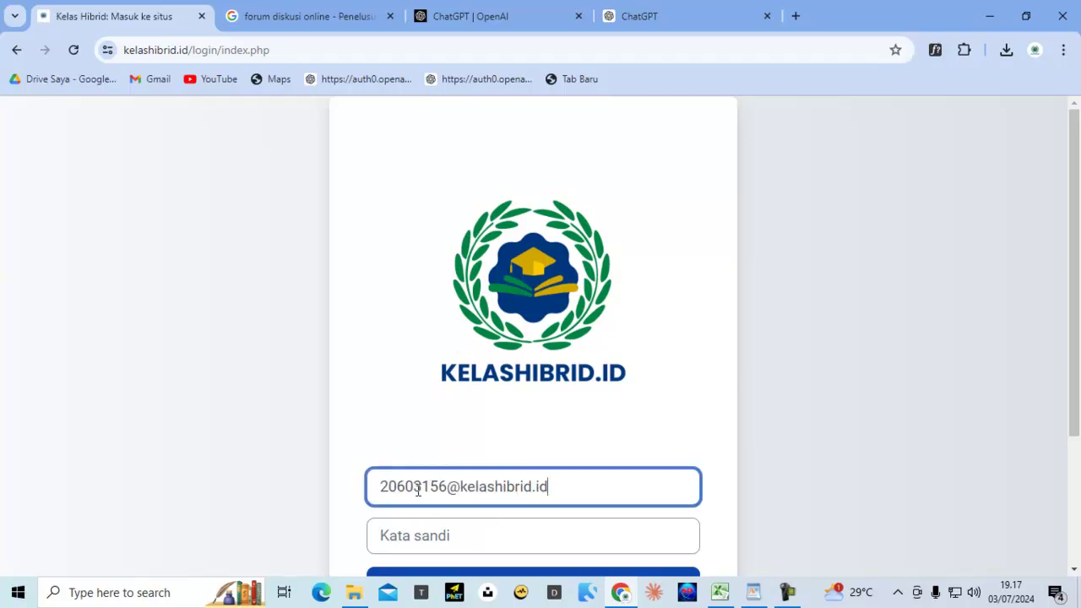
key("Tab")
key("ctrl+v")
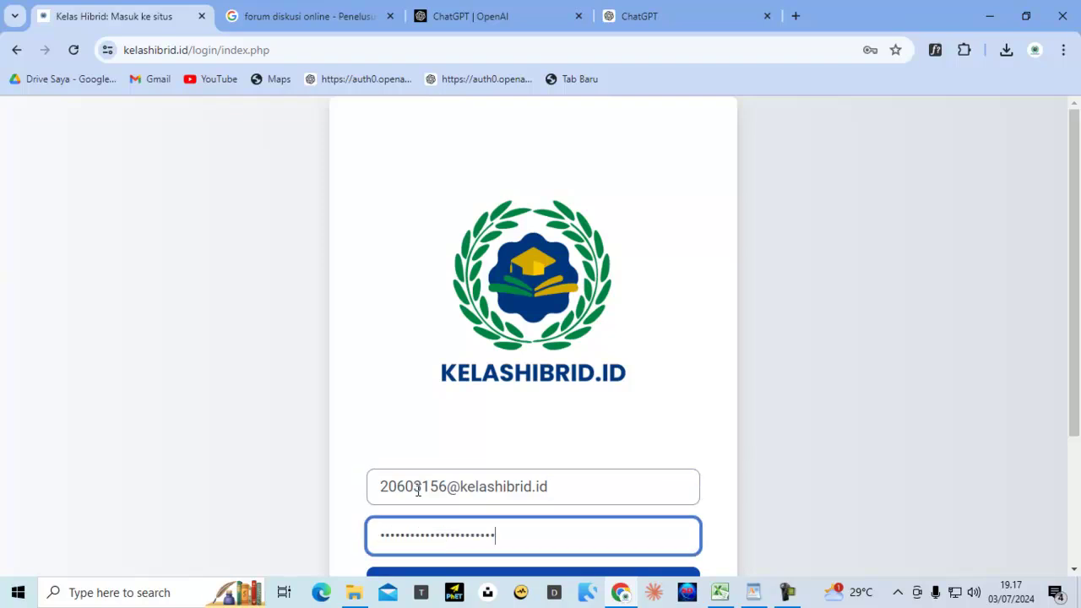
scroll(591, 321, "down", 2)
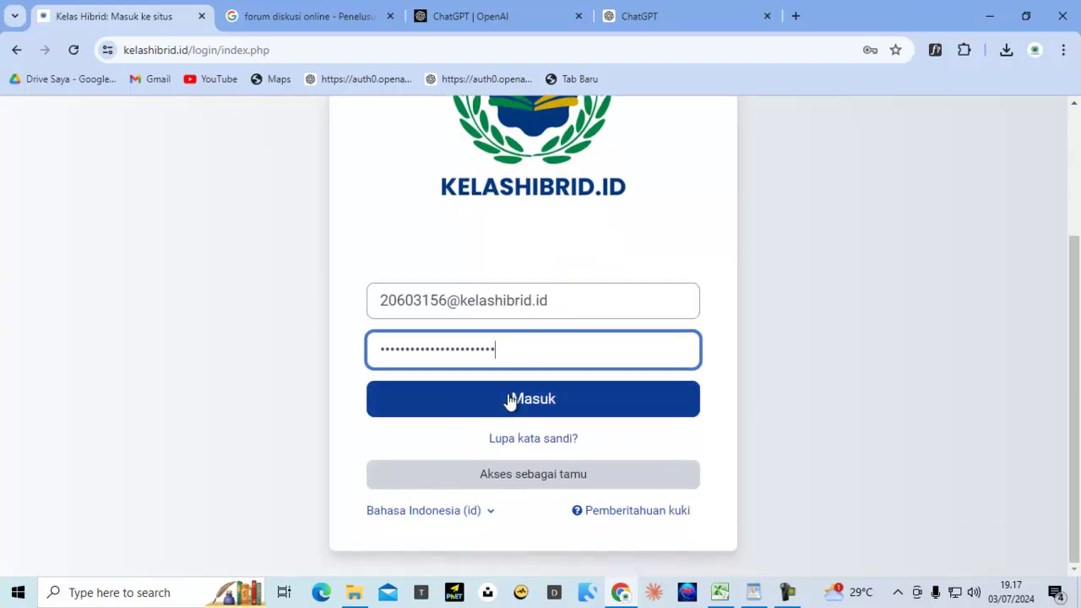
left_click(510, 401)
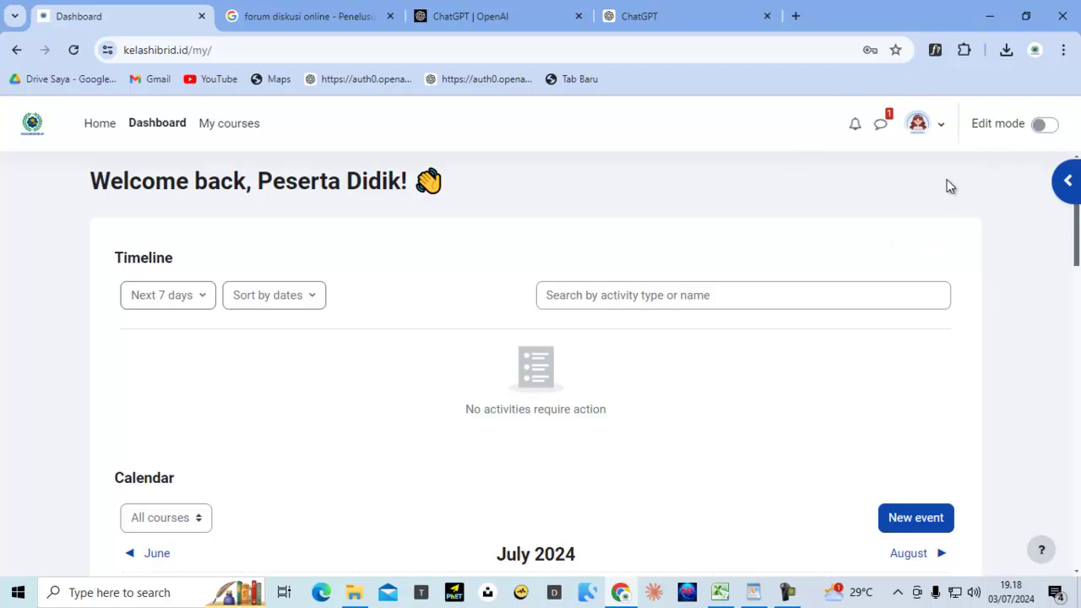
Open the student's messaging drawer to see the unread Selamat malam message
left_click(939, 133)
left_click(747, 141)
left_click(884, 125)
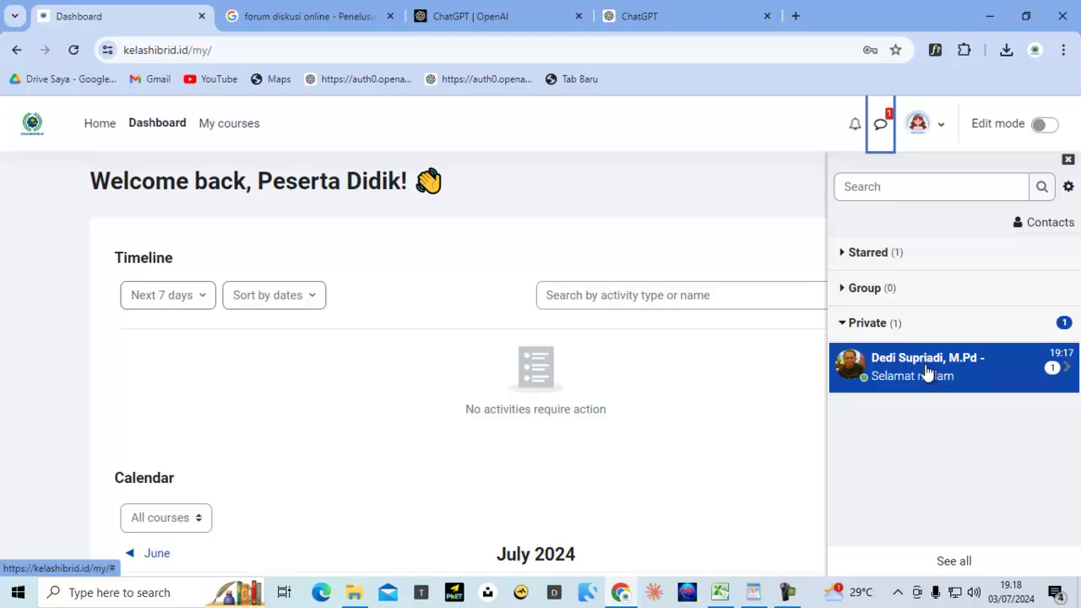
Reply 'Selamat malam' plus the teacher's name in the private chat, then go to site home
left_click(927, 369)
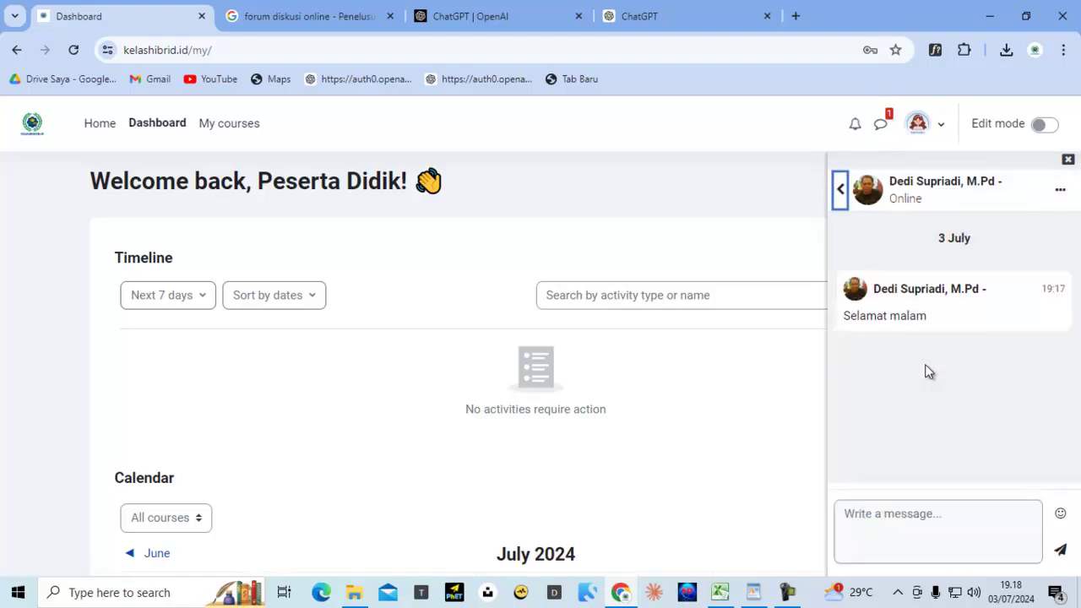
left_click(886, 527)
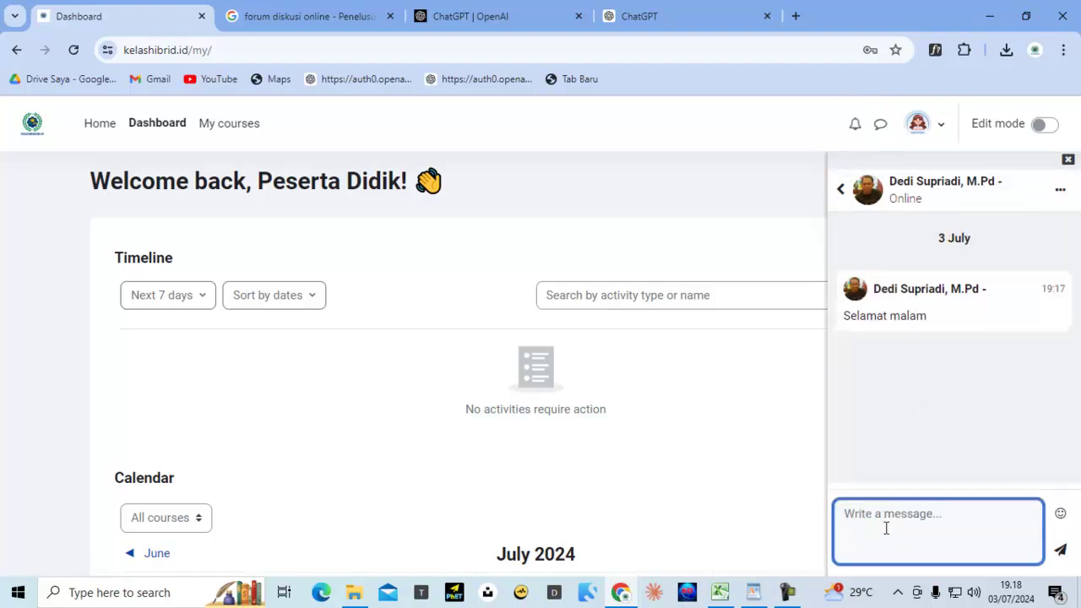
type("Selamat malam pa Dedi")
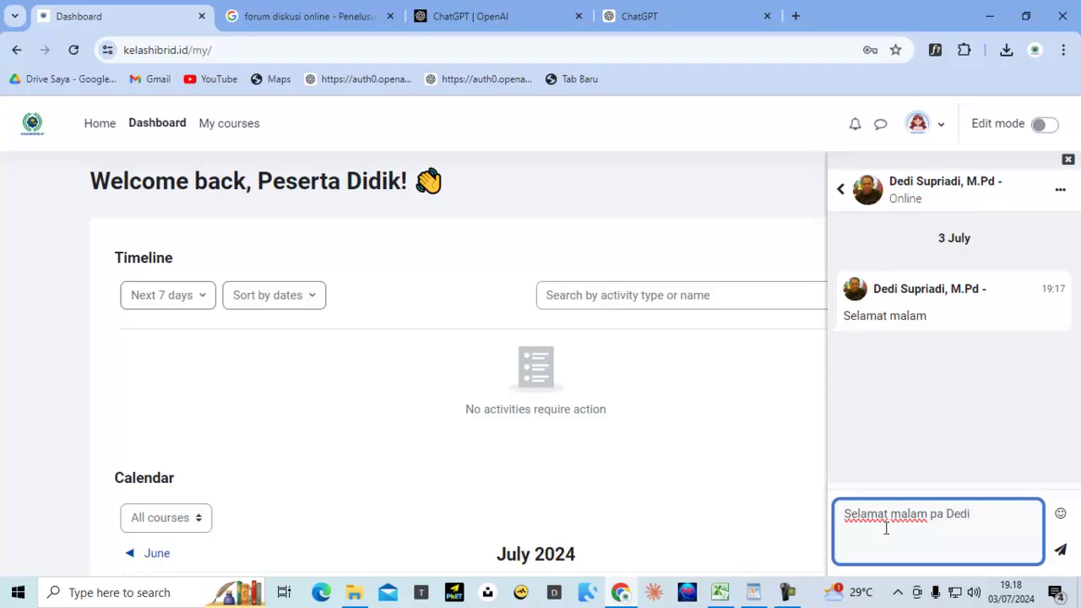
left_click(1061, 550)
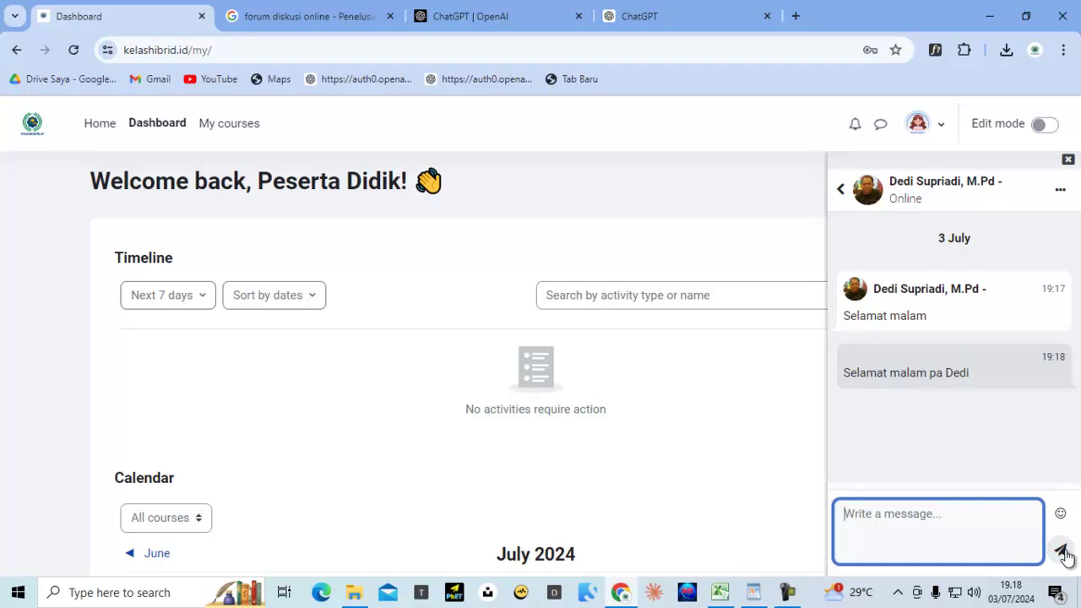
left_click(958, 376)
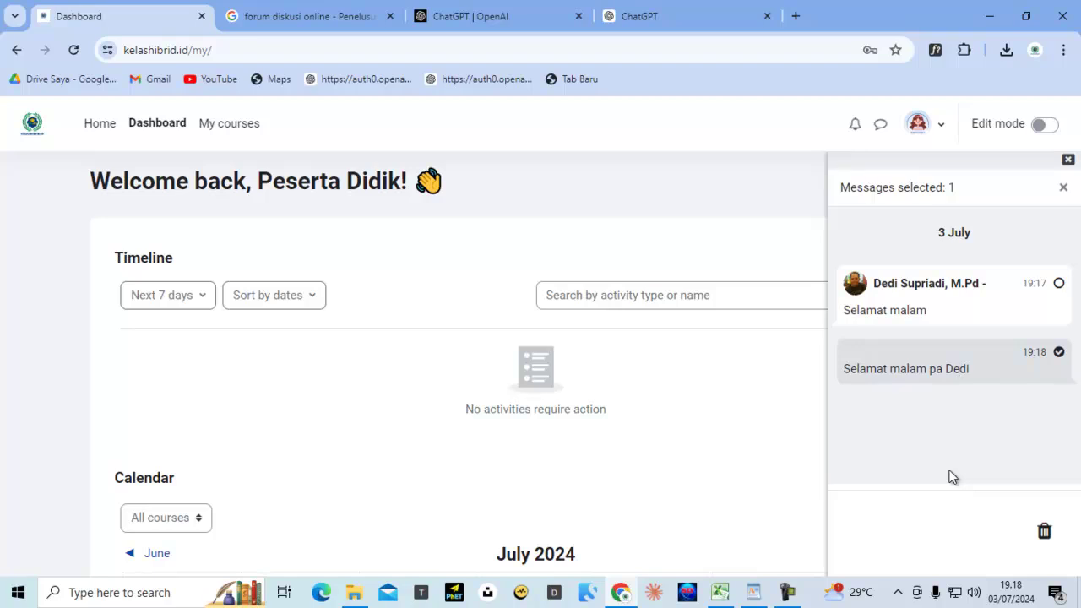
left_click(108, 127)
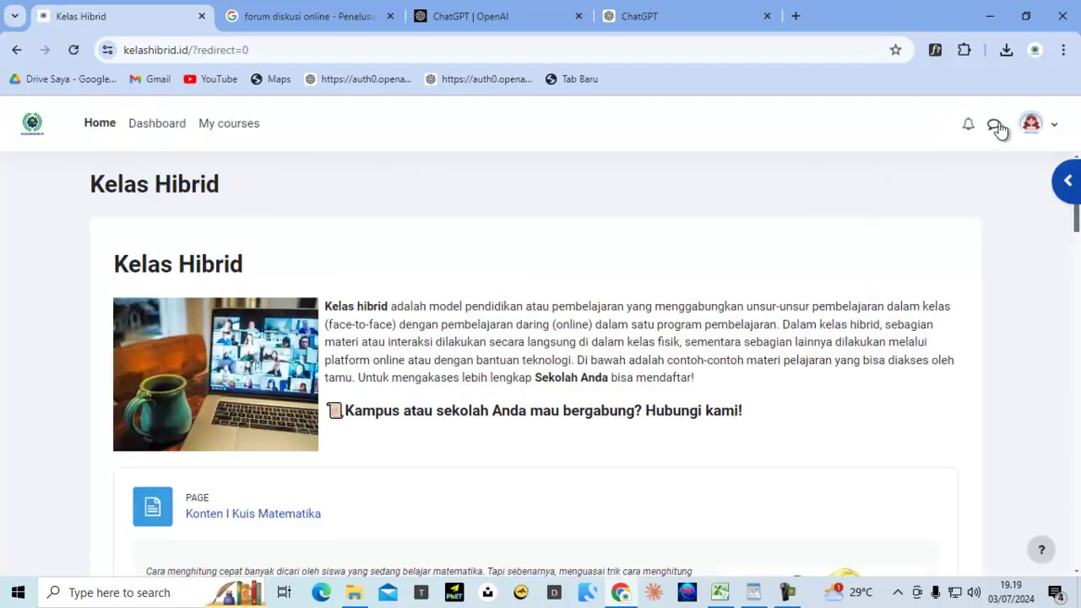
Check both messages in the teacher's private chat, return home, and log out of the student account
left_click(995, 126)
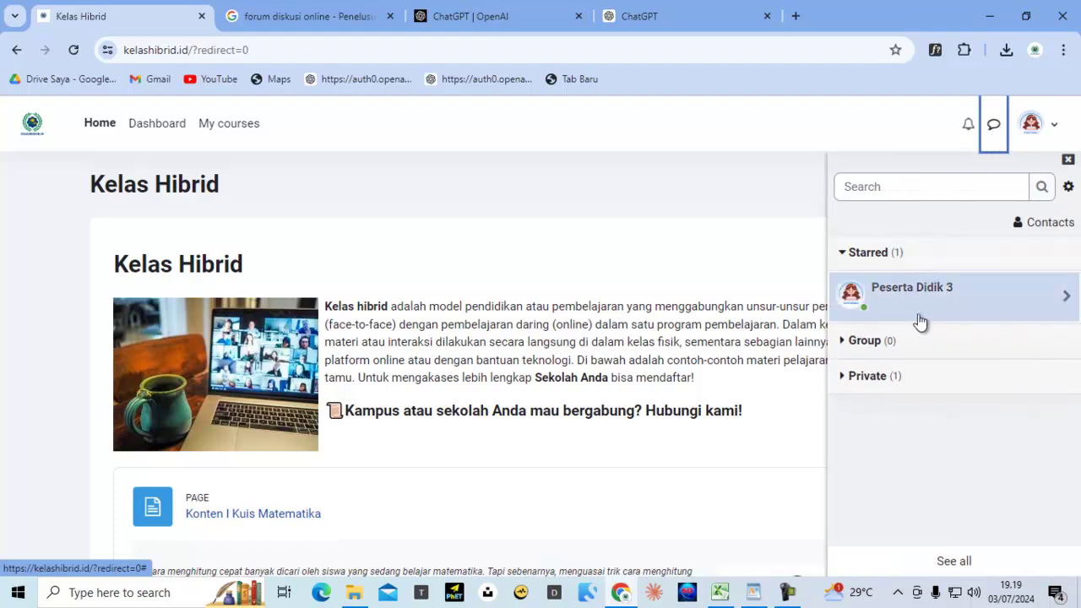
left_click(873, 295)
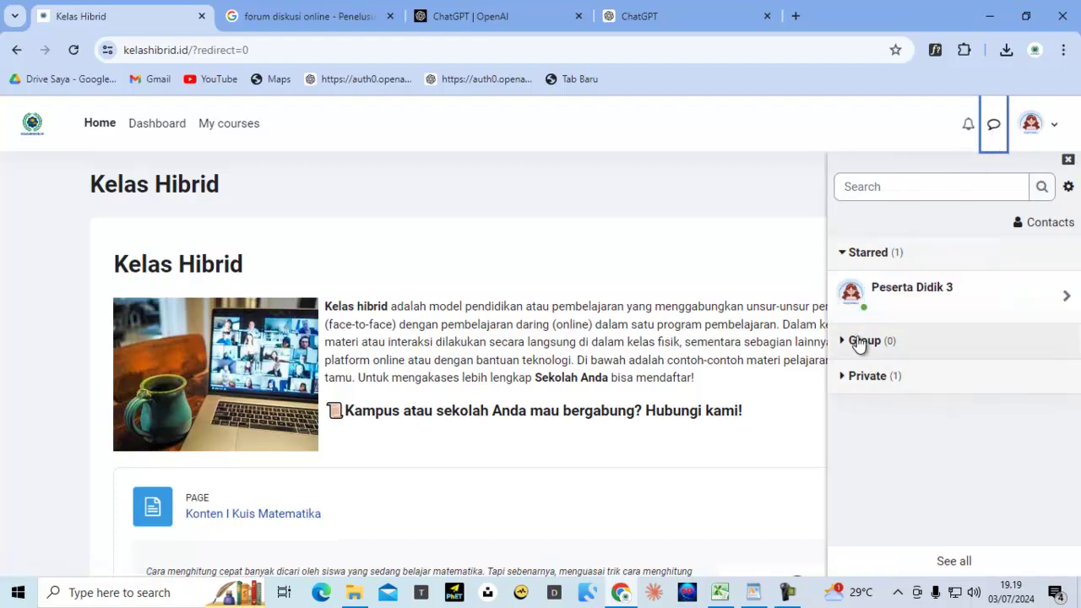
left_click(886, 379)
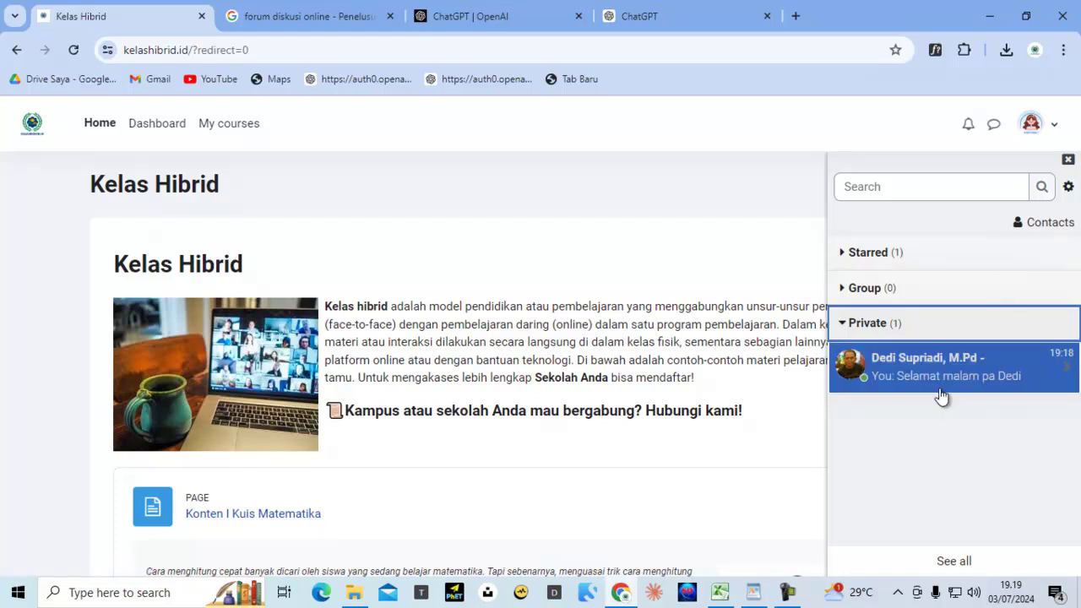
left_click(909, 374)
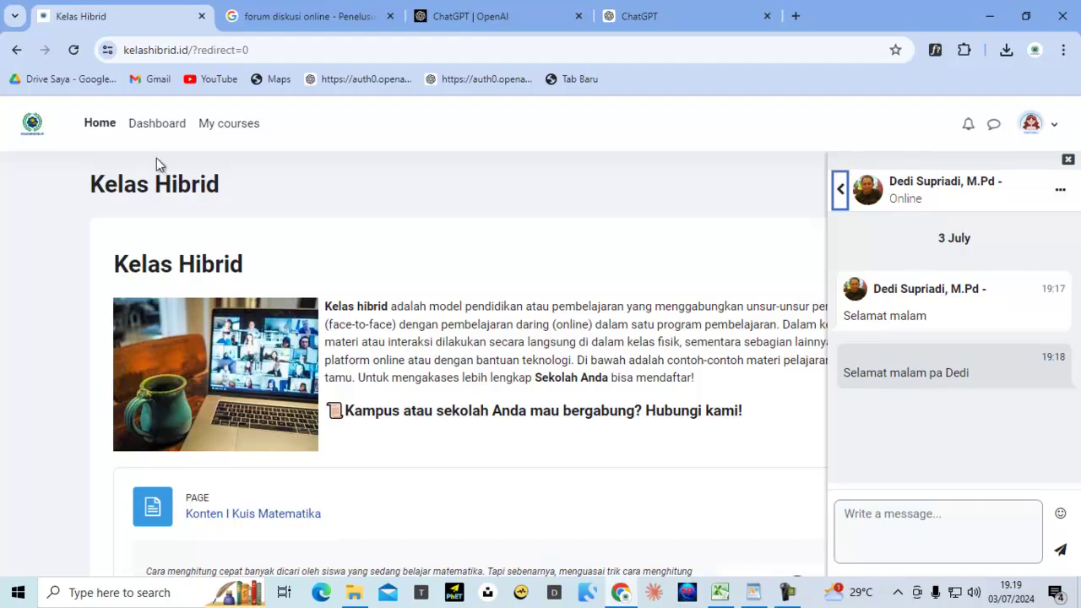
left_click(105, 127)
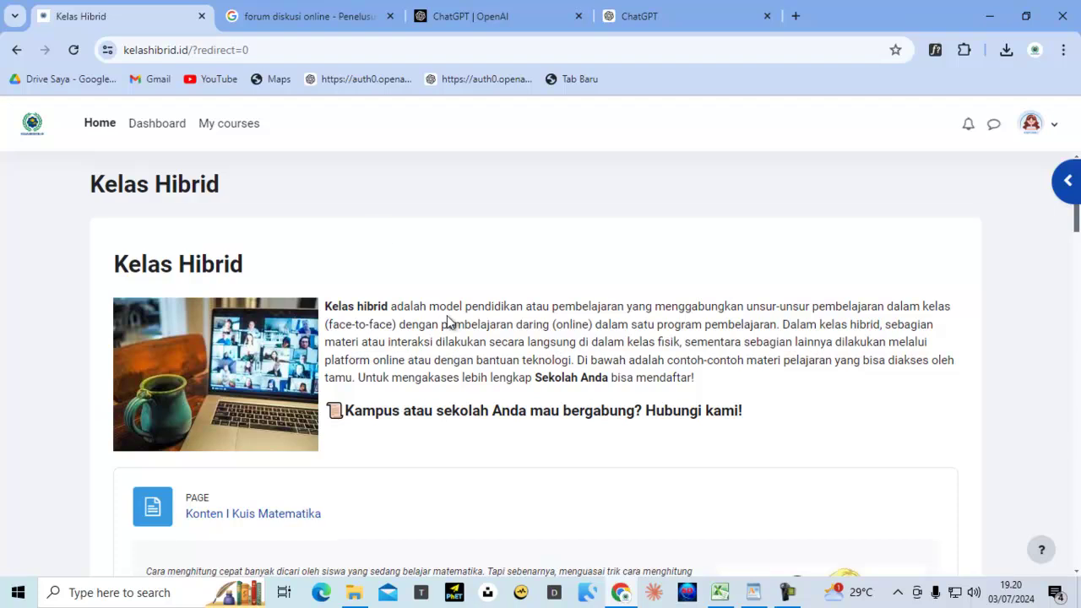
left_click(1052, 128)
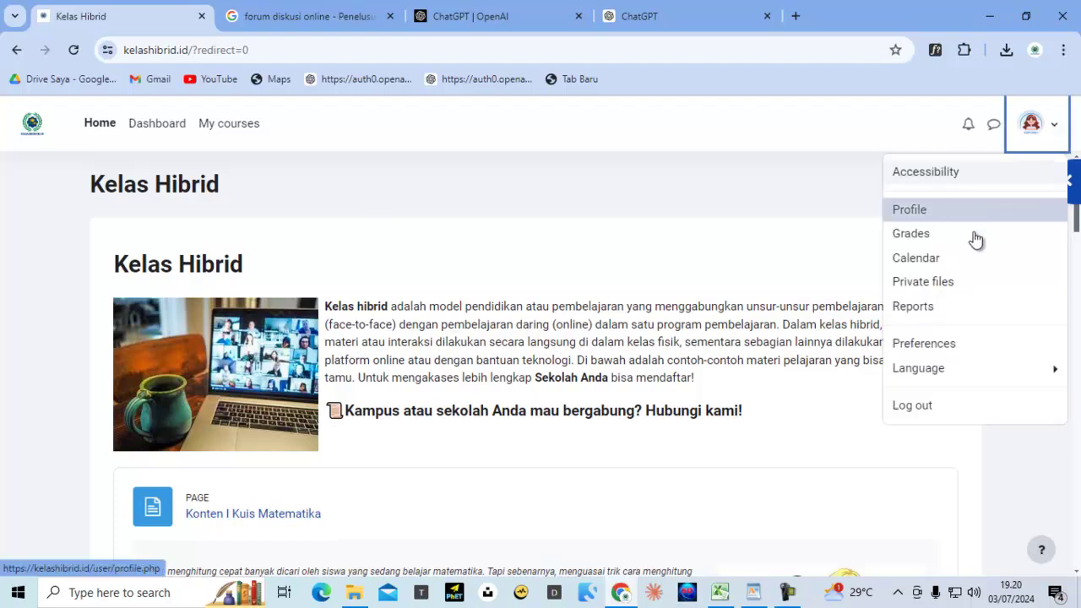
left_click(924, 408)
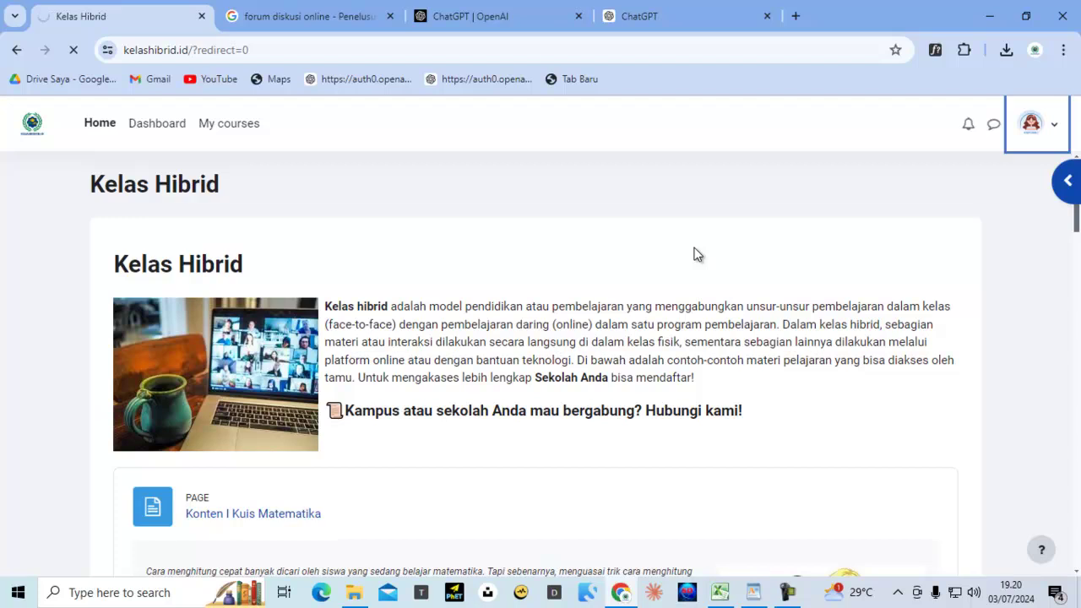